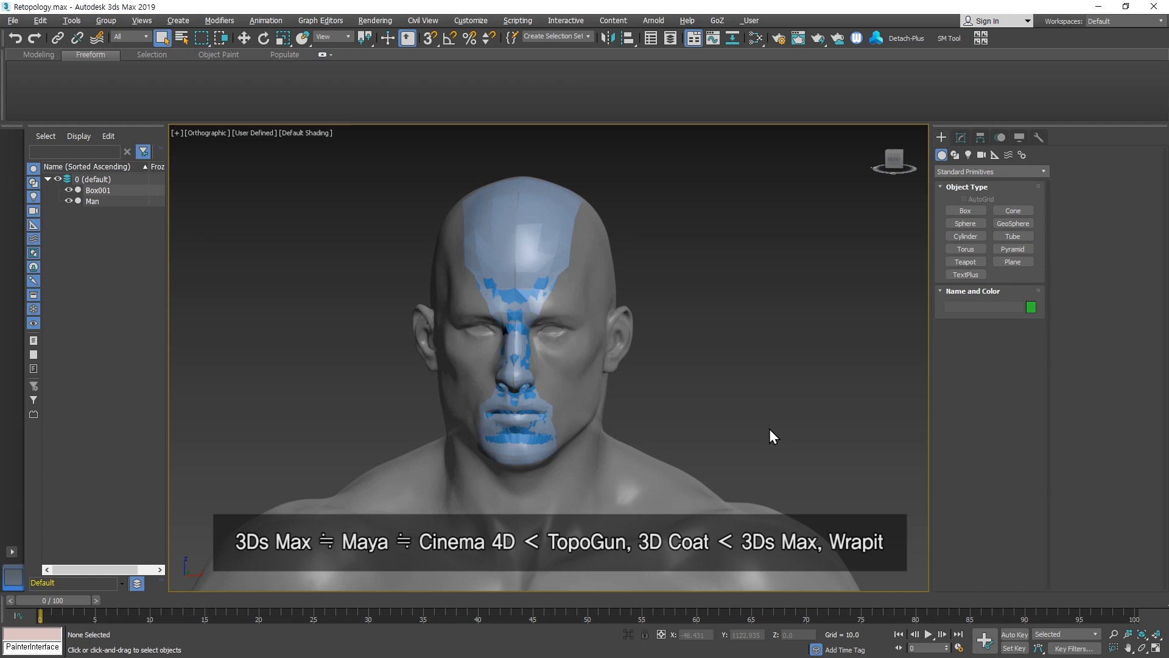
Open Wrapit and clone the Man figure as a copy about 144 units along X beside the original.
{"action": "key", "text": "z"}
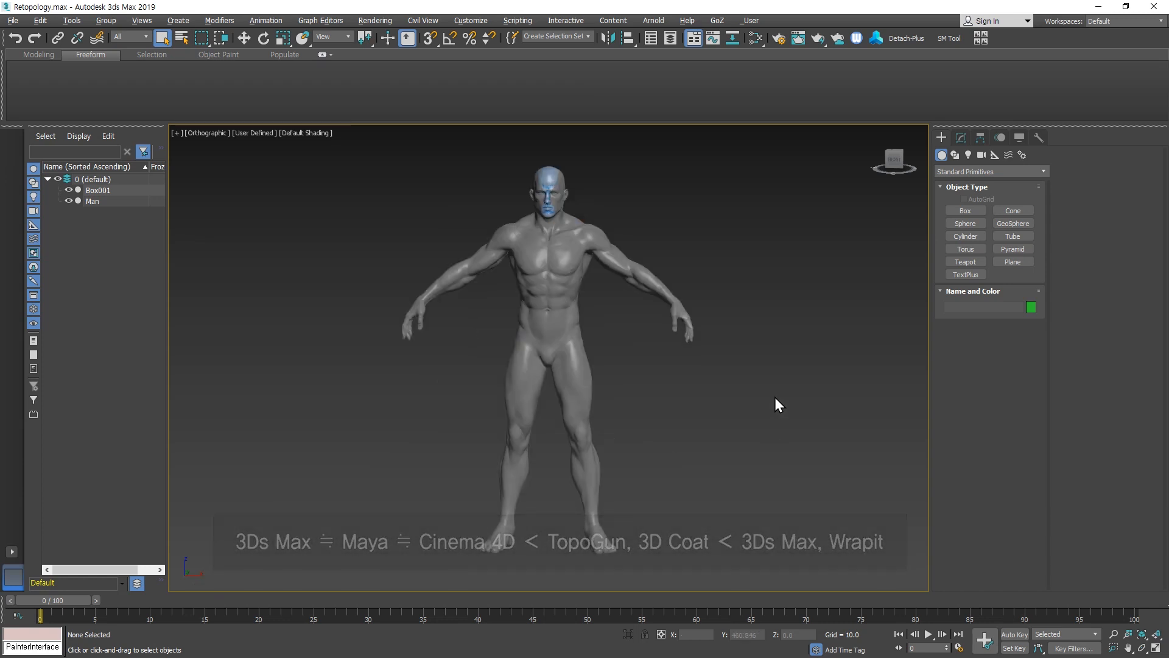
{"action": "left_click", "coordinate": [856, 38]}
{"action": "middle_click_drag", "start_coordinate": [676, 385], "coordinate": [559, 370]}
{"action": "left_click_drag", "start_coordinate": [559, 373], "coordinate": [368, 456]}
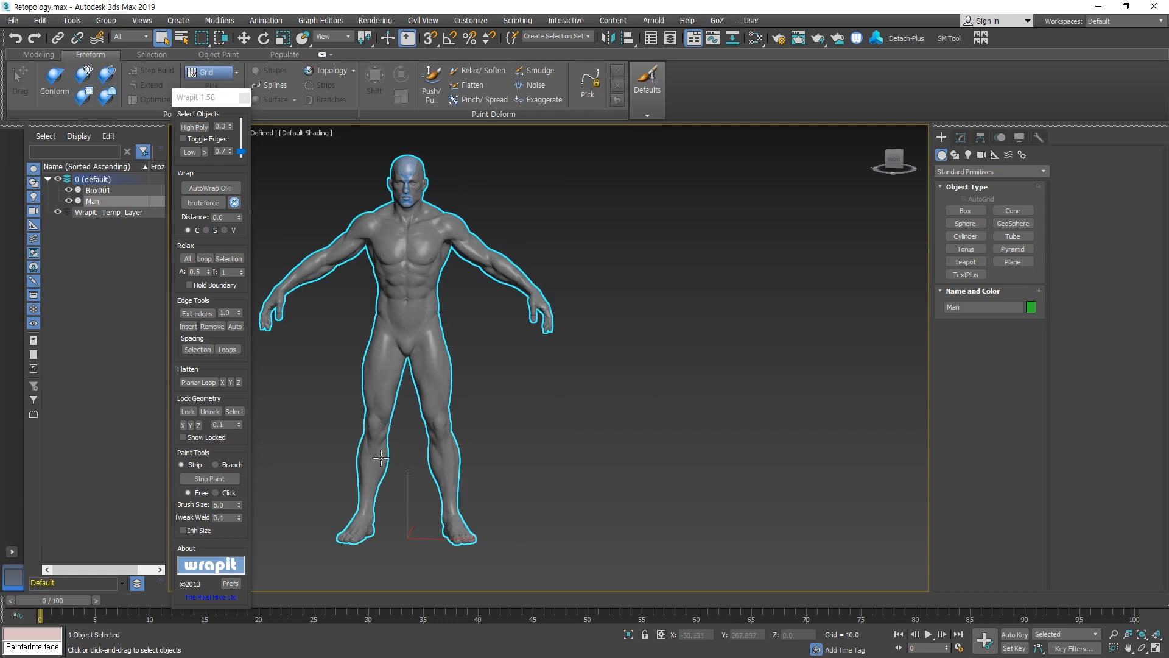
{"action": "key", "text": "w"}
{"action": "left_click_drag", "start_coordinate": [430, 536], "coordinate": [739, 517], "text": "shift"}
{"action": "left_click", "coordinate": [585, 385]}
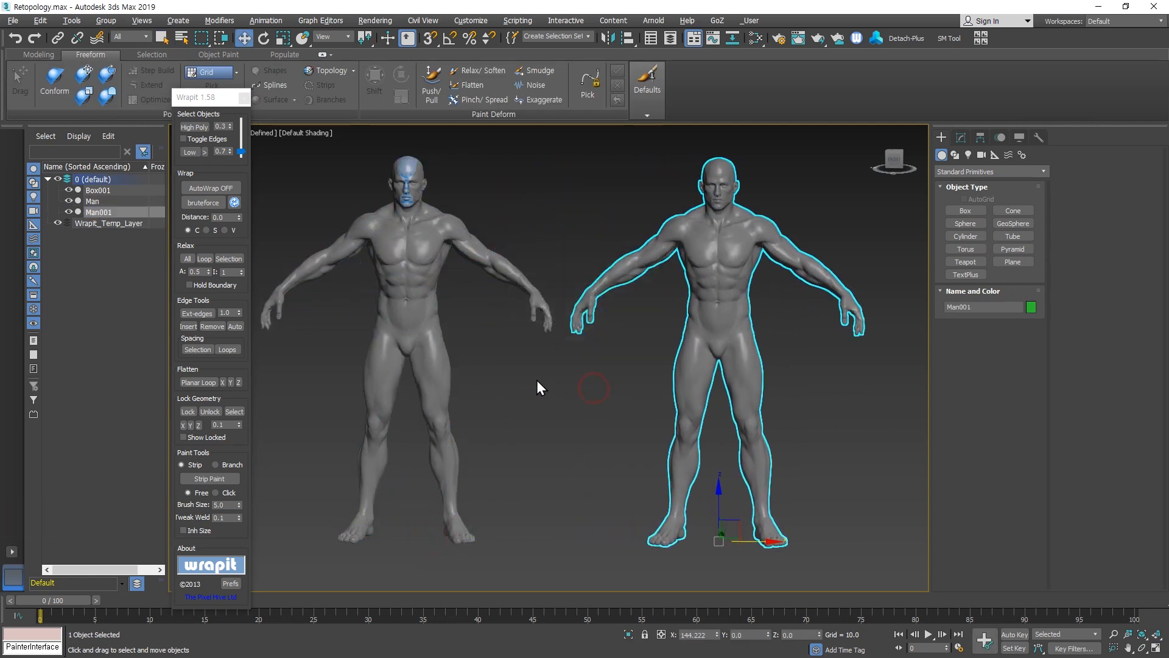
Assign both the original Man figure and its copy as Wrapit's high-poly target objects.
{"action": "middle_click_drag", "start_coordinate": [536, 380], "coordinate": [595, 323]}
{"action": "left_click", "coordinate": [238, 119]}
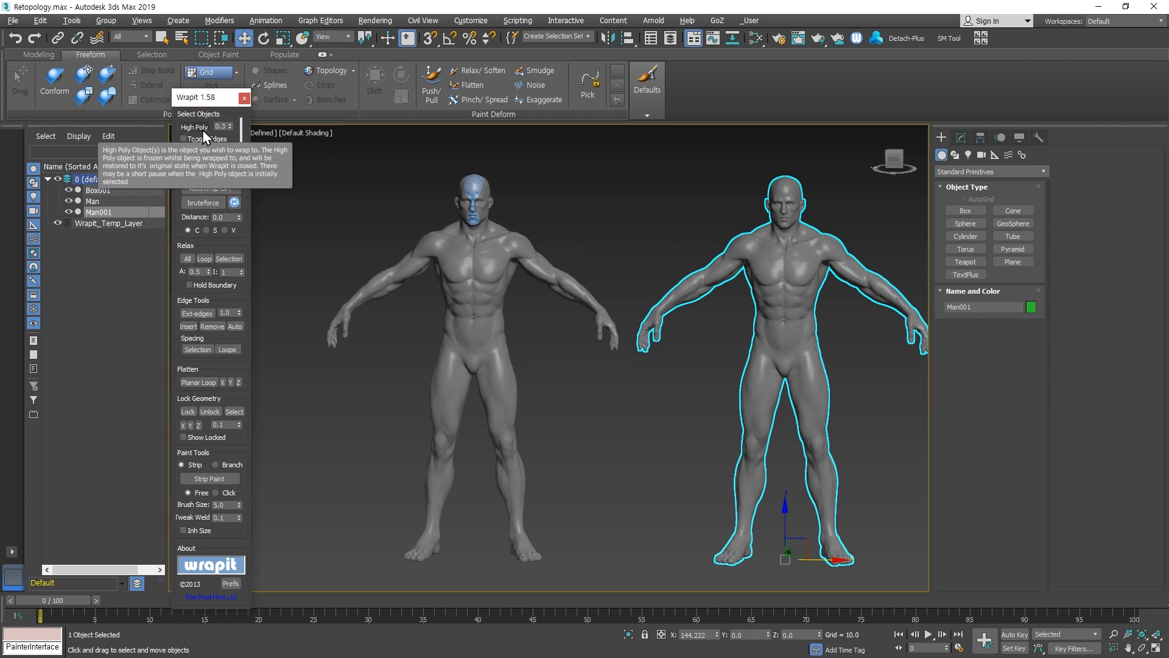
{"action": "left_click", "coordinate": [202, 128]}
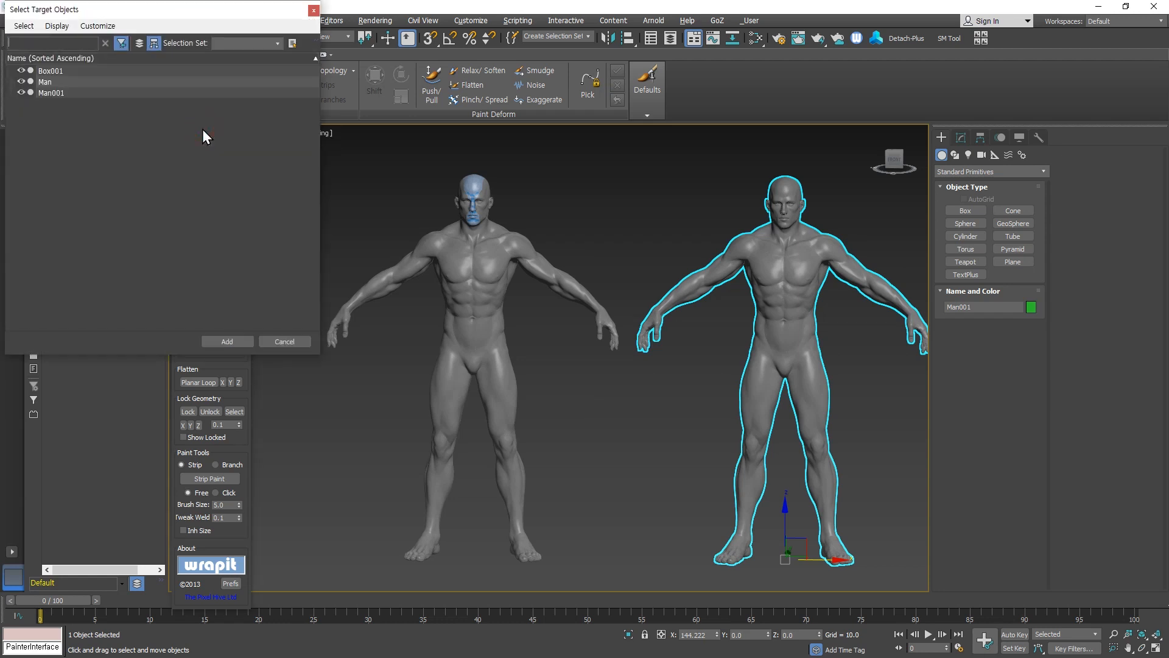
{"action": "left_click", "coordinate": [82, 82]}
{"action": "left_click", "coordinate": [79, 93], "text": "shift"}
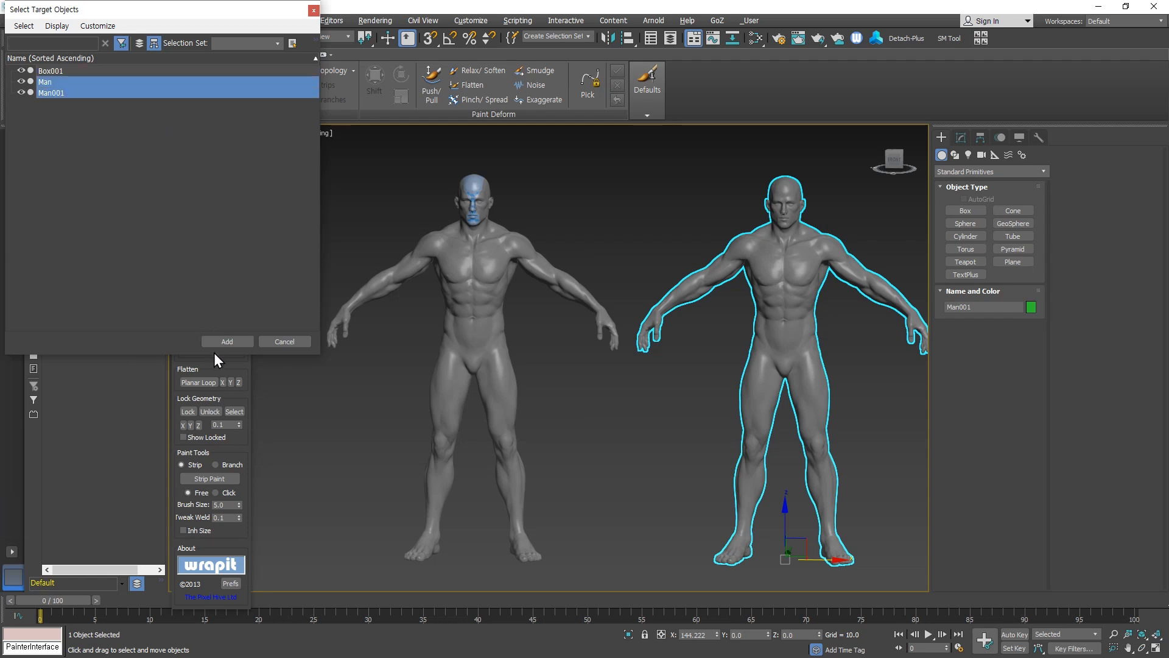
{"action": "left_click", "coordinate": [232, 343]}
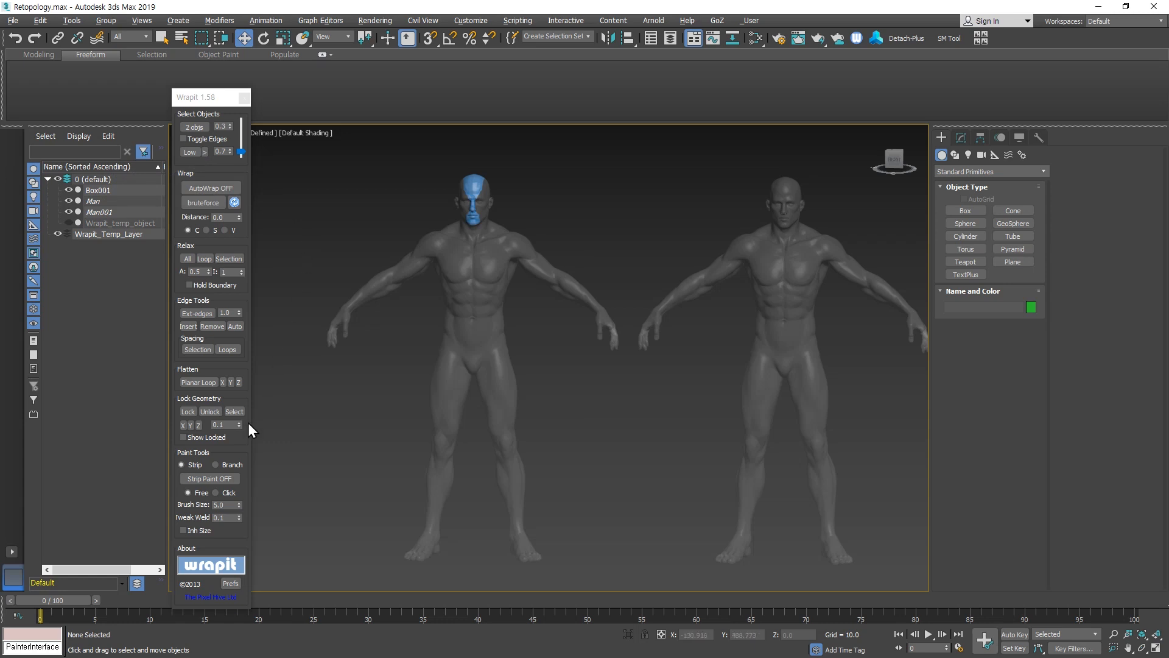
Paint a vertical polygon strip down the centre of the original figure's torso with Strip Paint.
{"action": "left_click", "coordinate": [215, 480]}
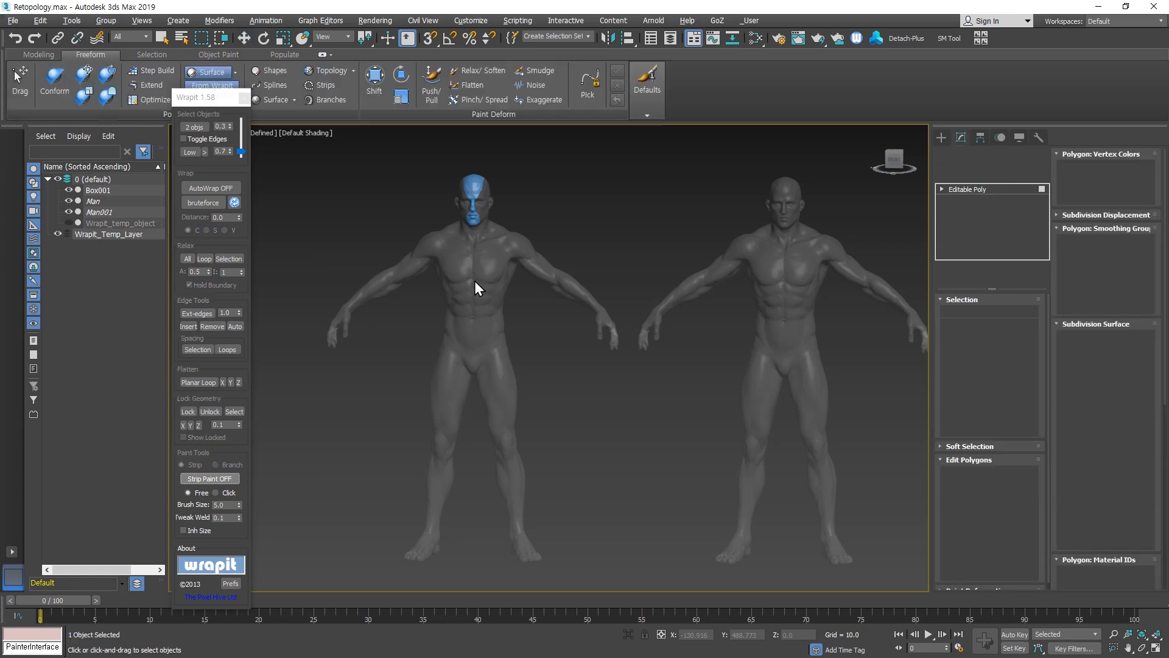
{"action": "scroll", "coordinate": [478, 262], "scroll_direction": "up", "scroll_amount": 2}
{"action": "left_click_drag", "start_coordinate": [480, 331], "coordinate": [480, 378]}
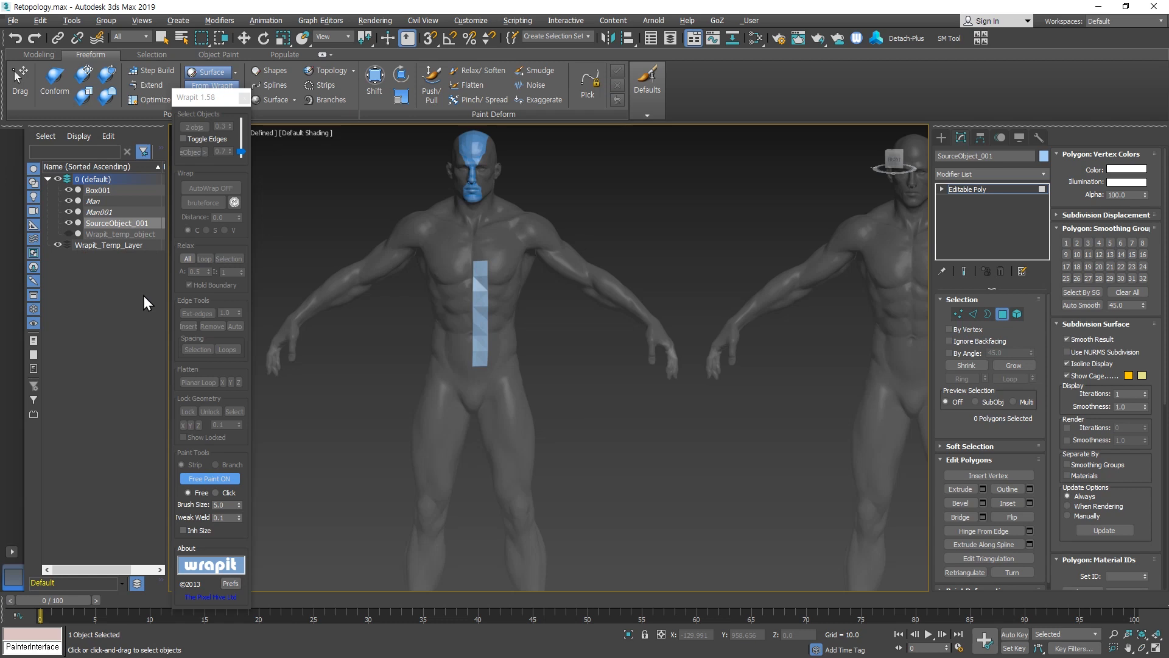
Close Wrapit and delete both the copied figure and the painted torso strip.
{"action": "left_click", "coordinate": [244, 99]}
{"action": "scroll", "coordinate": [587, 226], "scroll_direction": "down", "scroll_amount": 5}
{"action": "middle_click_drag", "start_coordinate": [667, 262], "coordinate": [533, 313]}
{"action": "left_click", "coordinate": [685, 328]}
{"action": "key", "text": "Delete"}
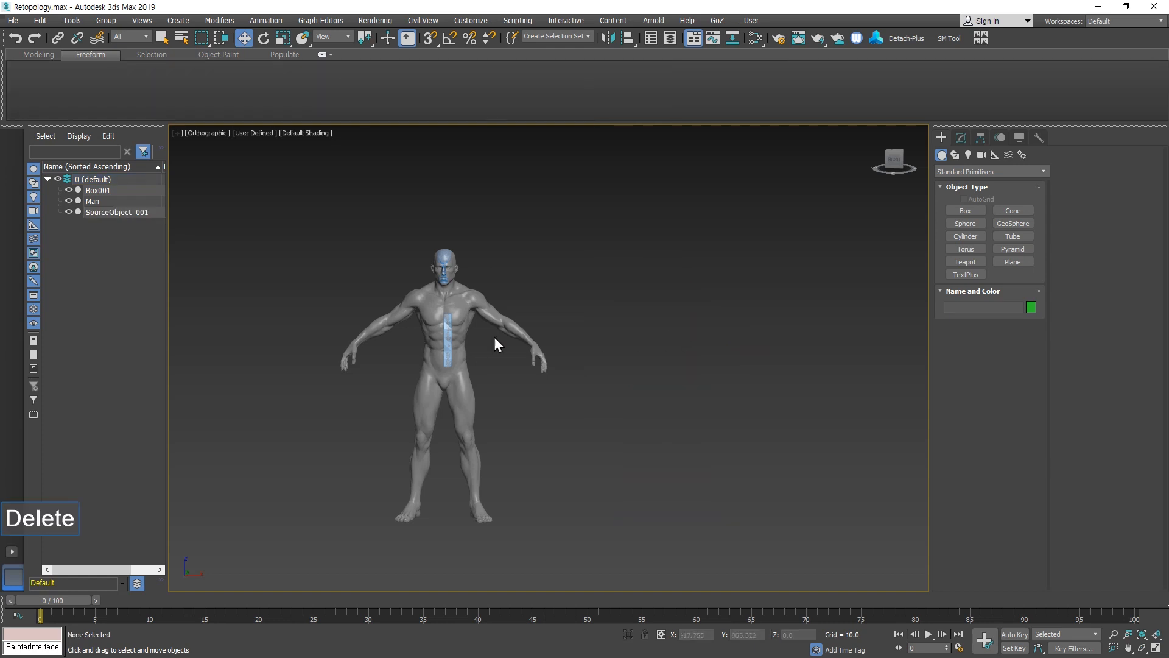
{"action": "scroll", "coordinate": [495, 338], "scroll_direction": "up", "scroll_amount": 5}
{"action": "left_click", "coordinate": [434, 331]}
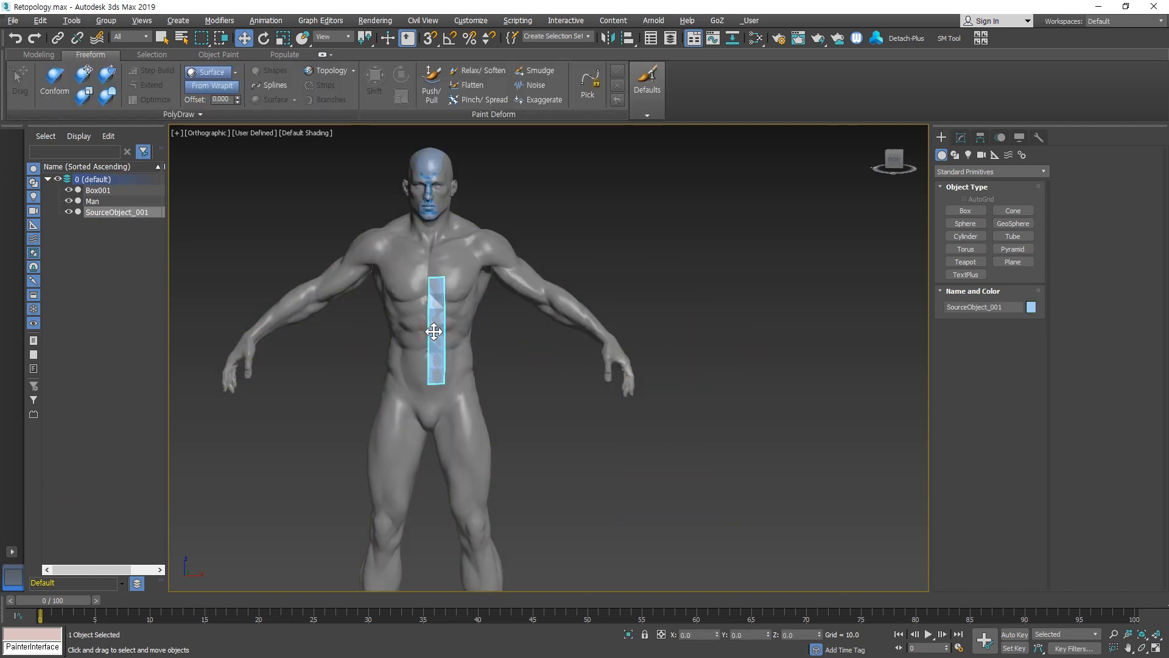
{"action": "key", "text": "Delete"}
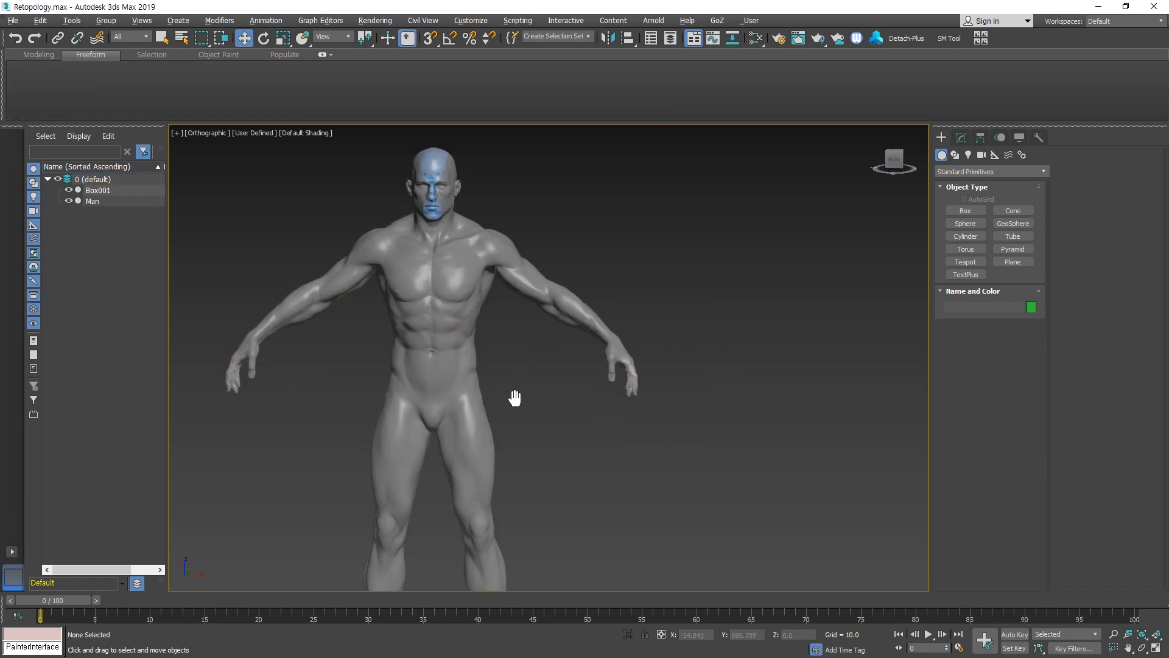
{"action": "middle_click_drag", "start_coordinate": [516, 399], "coordinate": [628, 388]}
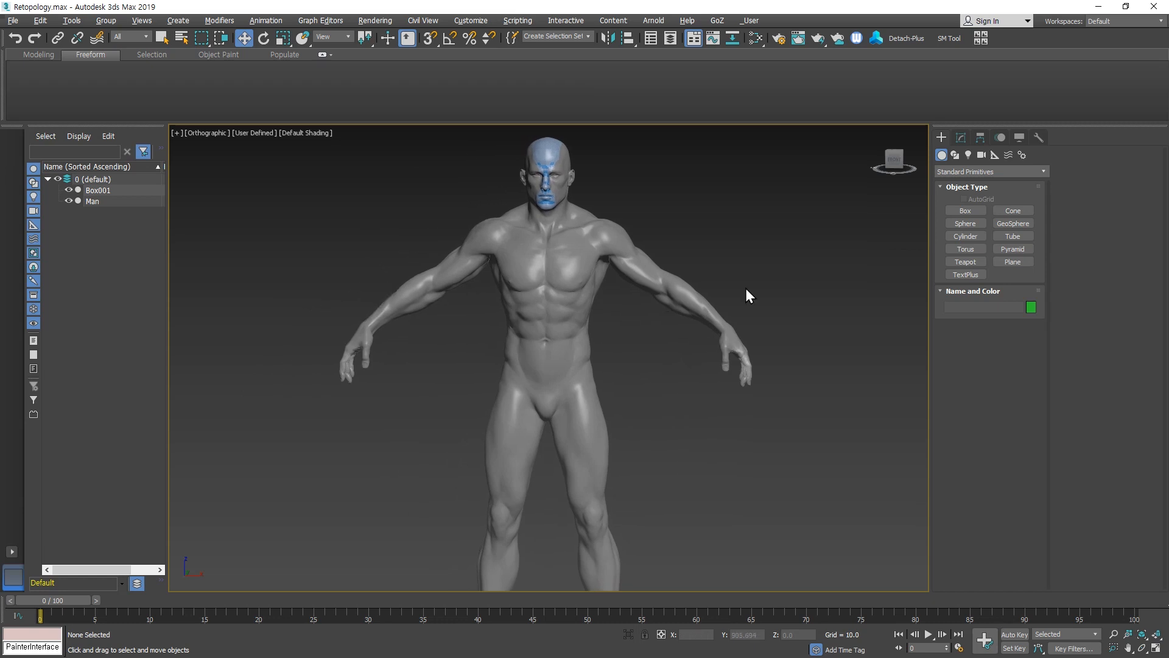
Reopen Wrapit and assign Man as the only high-poly target object.
{"action": "left_click", "coordinate": [857, 39]}
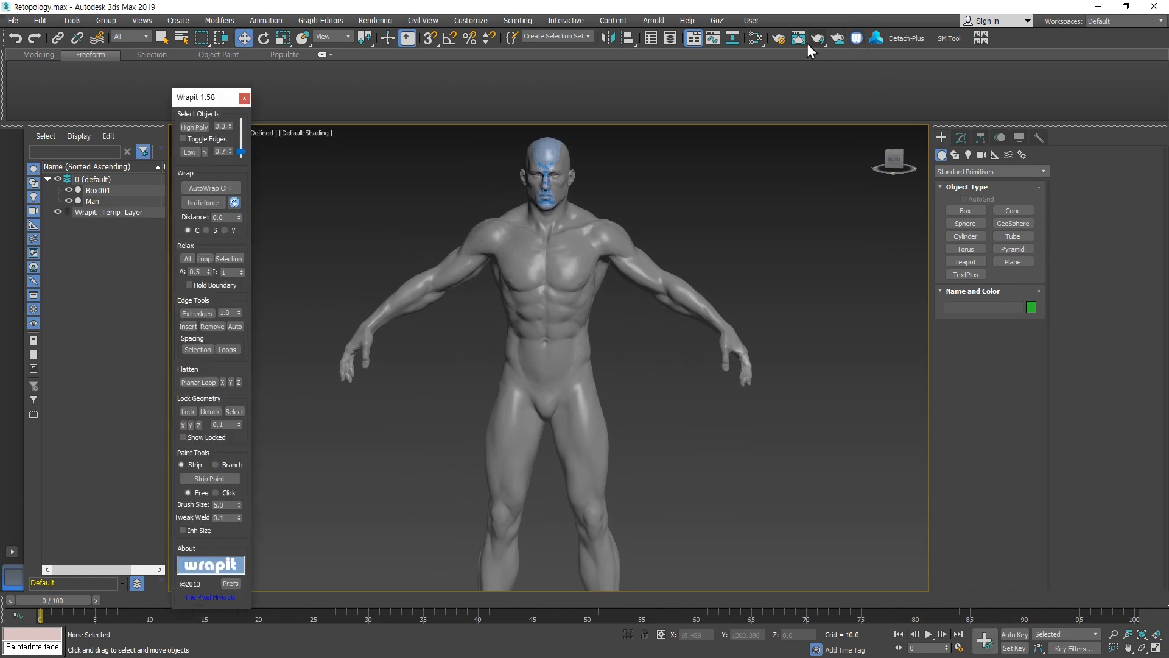
{"action": "left_click", "coordinate": [194, 127]}
{"action": "left_click", "coordinate": [86, 82]}
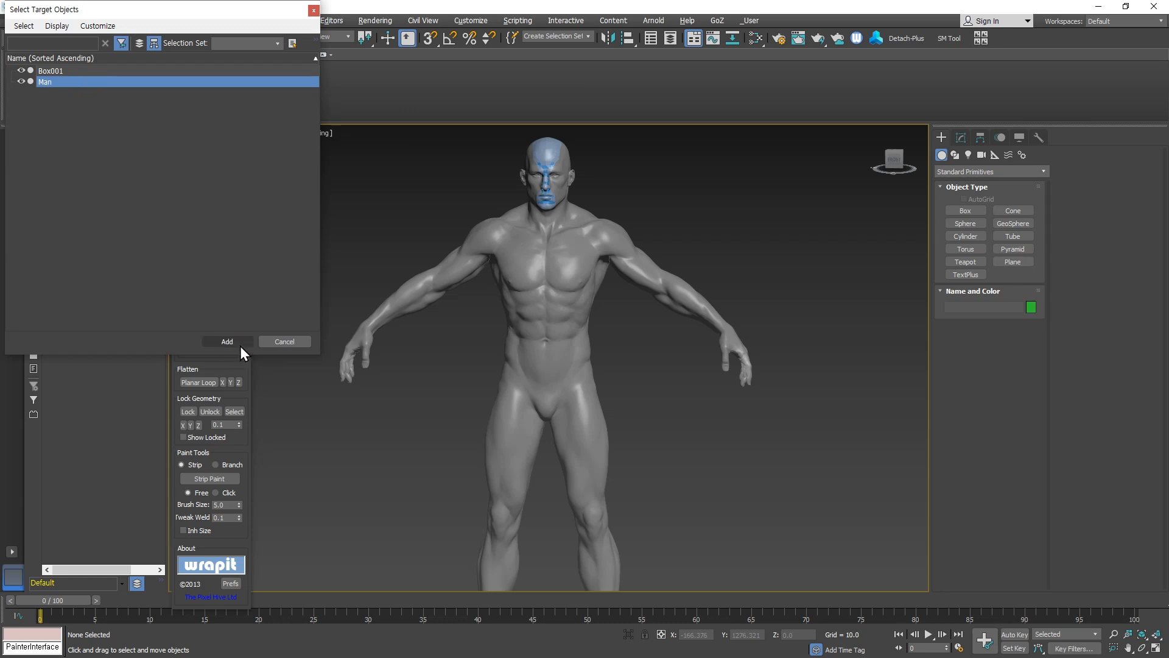
{"action": "left_click", "coordinate": [240, 344]}
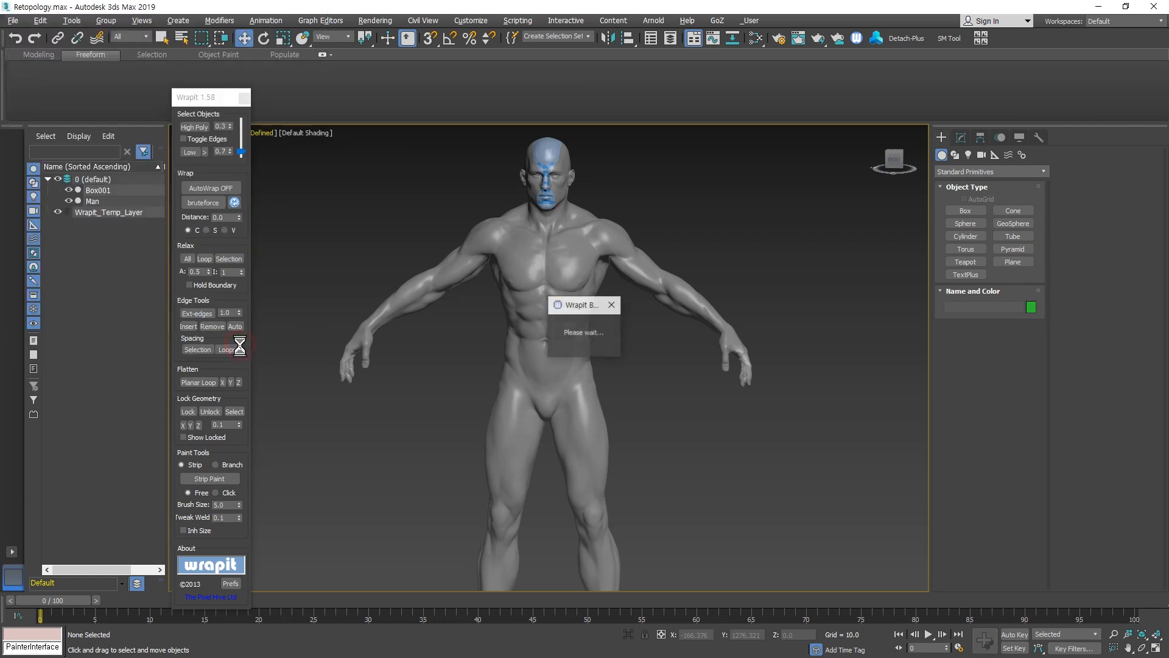
Assign the partial face mesh Box001 as Wrapit's low-poly object.
{"action": "left_click", "coordinate": [193, 155]}
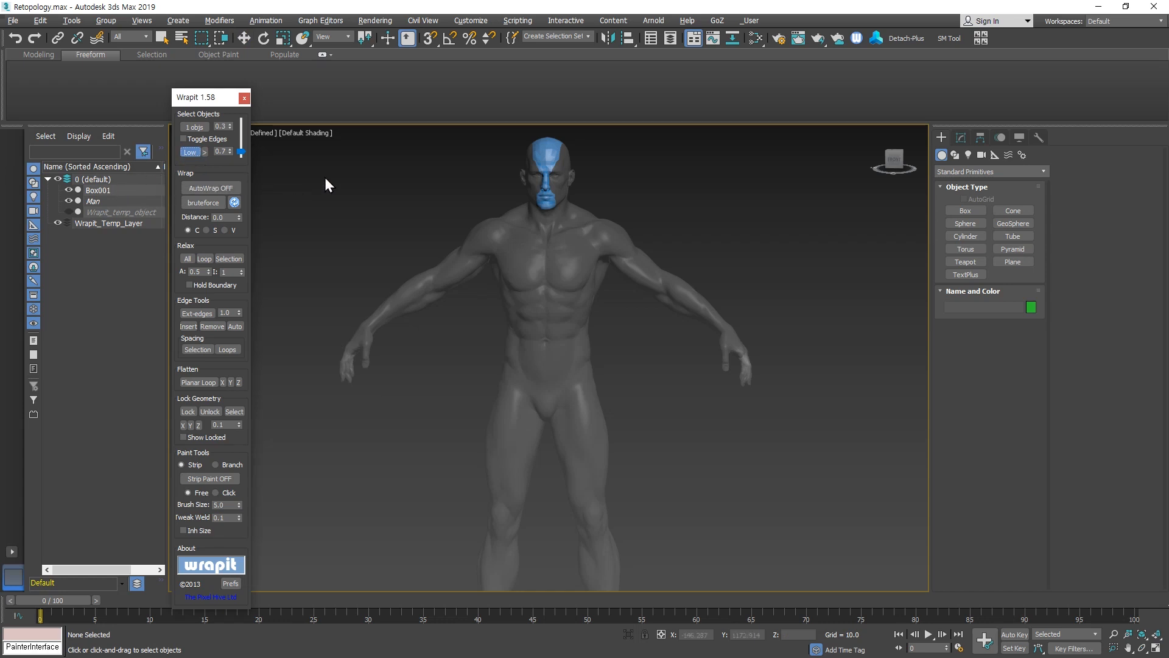
{"action": "left_click", "coordinate": [555, 145]}
{"action": "left_click", "coordinate": [638, 388]}
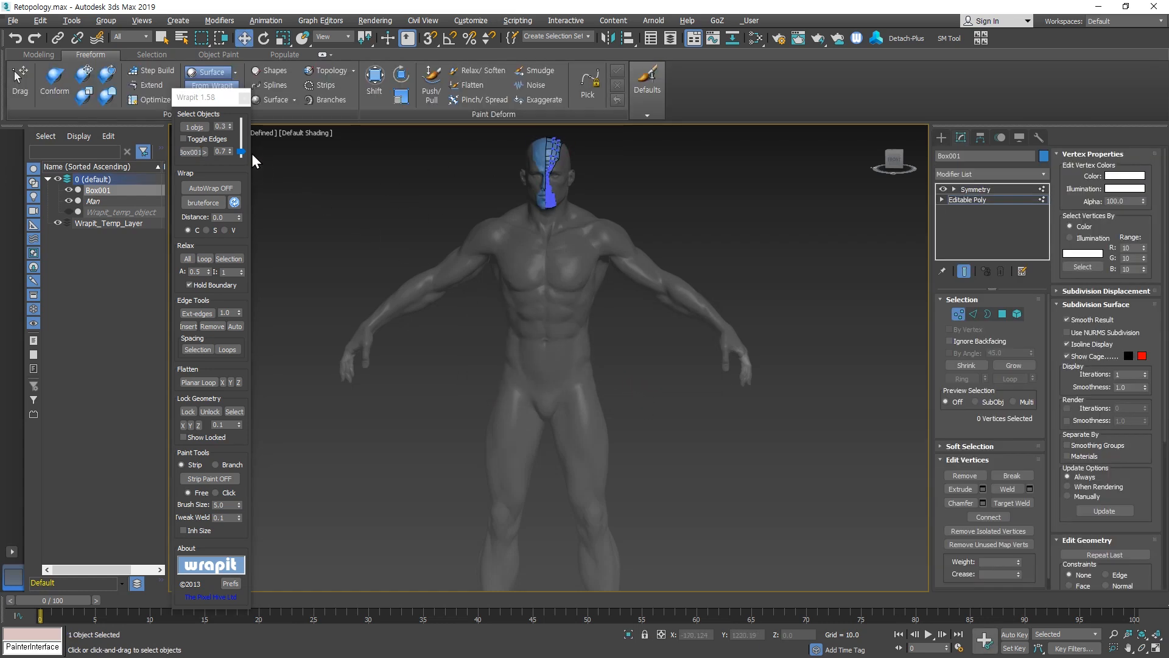
Shift the visibility balance fully to the low poly and fully to the high poly, returning it to 0.3 high and 0.7 low.
{"action": "mouse_move", "coordinate": [242, 151]}
{"action": "left_mouse_down"}
{"action": "mouse_move", "coordinate": [247, 115]}
{"action": "mouse_move", "coordinate": [246, 170]}
{"action": "left_mouse_up"}
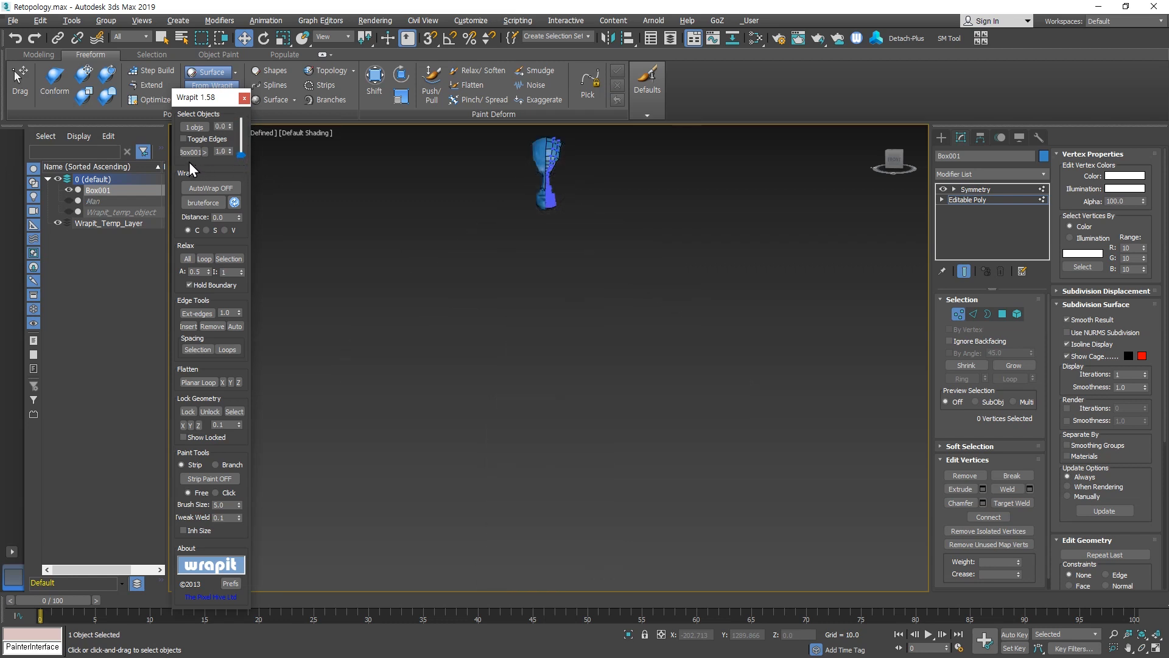
{"action": "left_click_drag", "start_coordinate": [240, 156], "coordinate": [242, 110]}
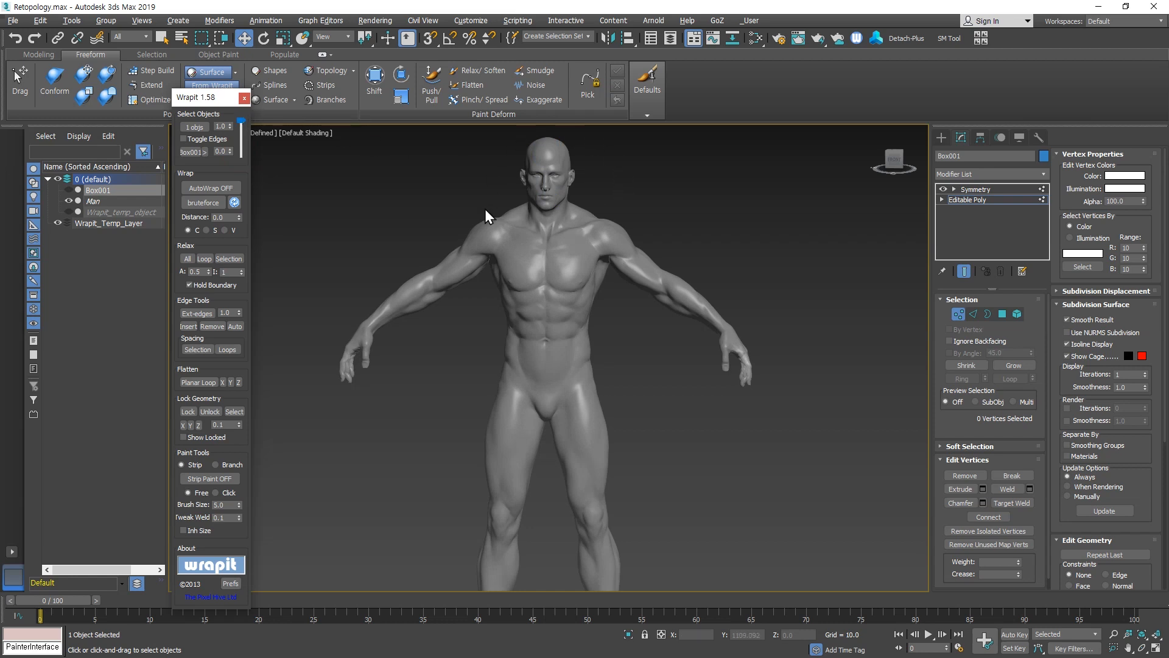
{"action": "left_click_drag", "start_coordinate": [242, 123], "coordinate": [239, 146]}
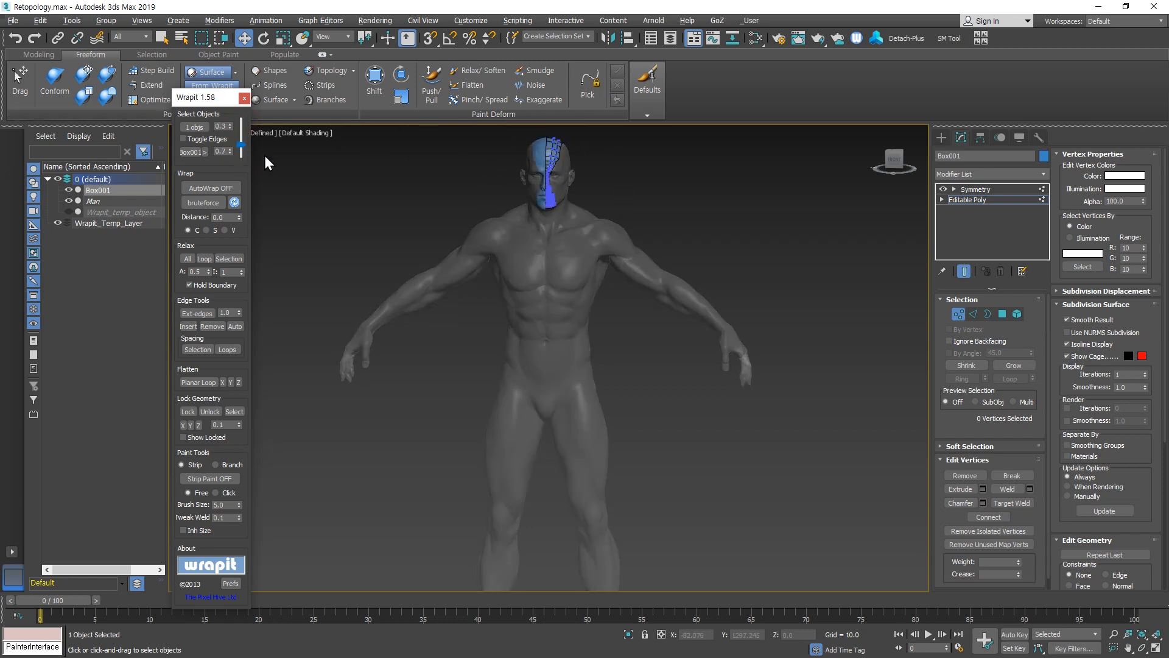
Generate a quad mesh of the figure in Wrapit QuadGen with quad size 2.0 and Optimise Quads on, and close the generator.
{"action": "left_click", "coordinate": [206, 151]}
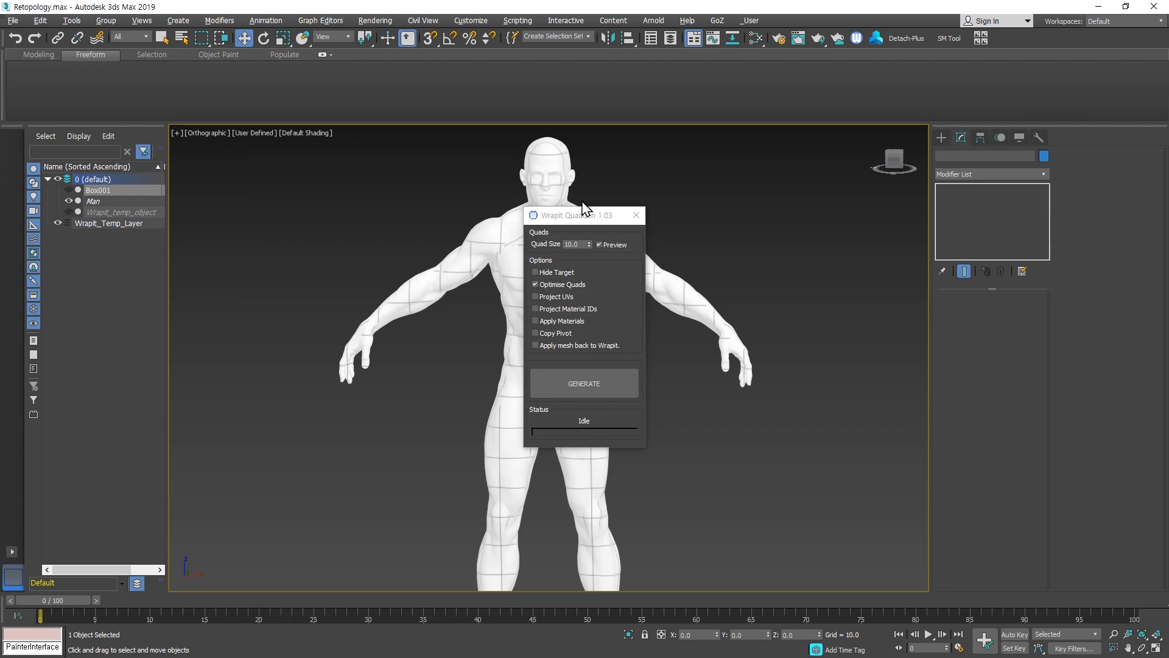
{"action": "left_click", "coordinate": [575, 244]}
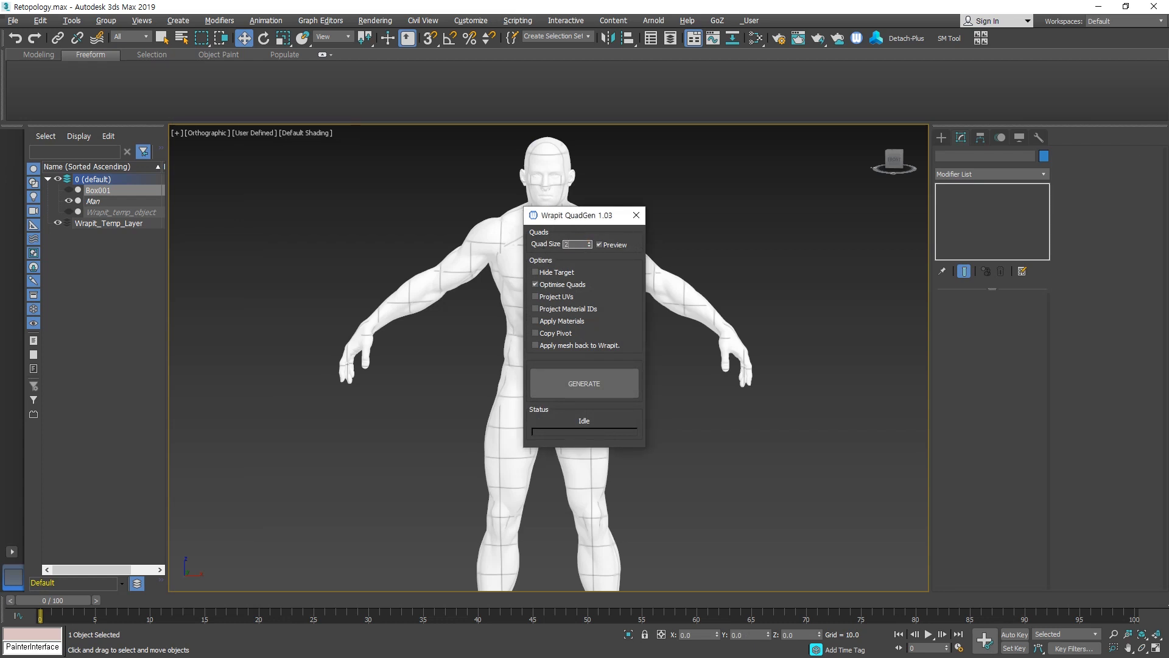
{"action": "key", "text": "Return"}
{"action": "left_click_drag", "start_coordinate": [543, 217], "coordinate": [689, 211]}
{"action": "scroll", "coordinate": [544, 244], "scroll_direction": "up", "scroll_amount": 5}
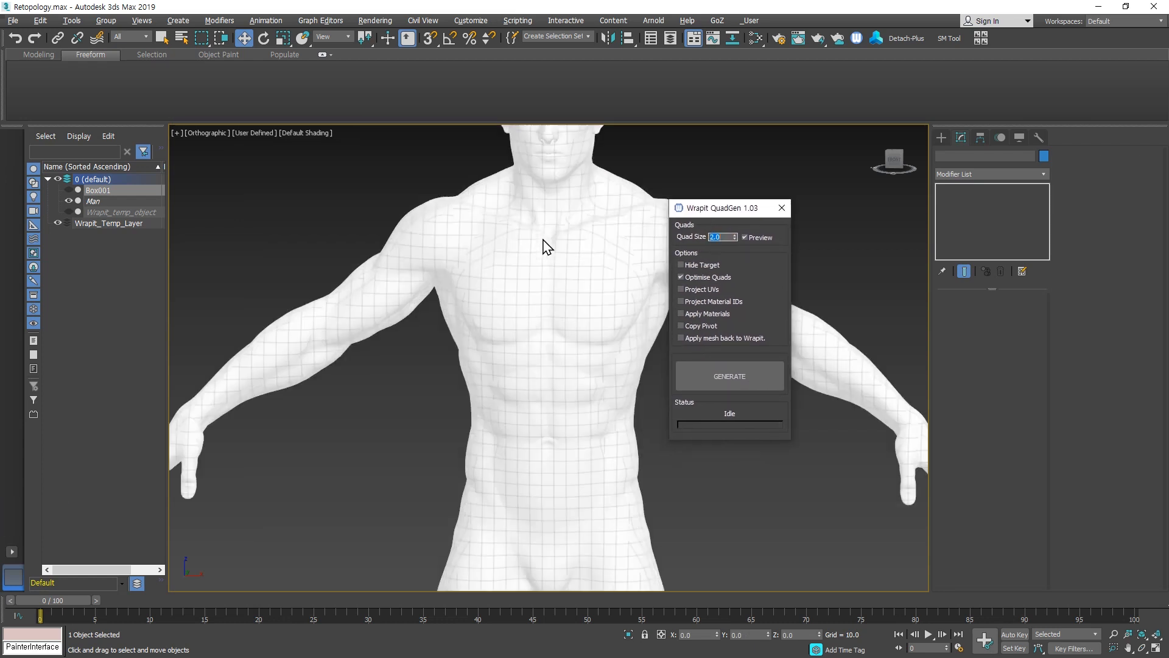
{"action": "middle_click_drag", "start_coordinate": [569, 267], "coordinate": [502, 297]}
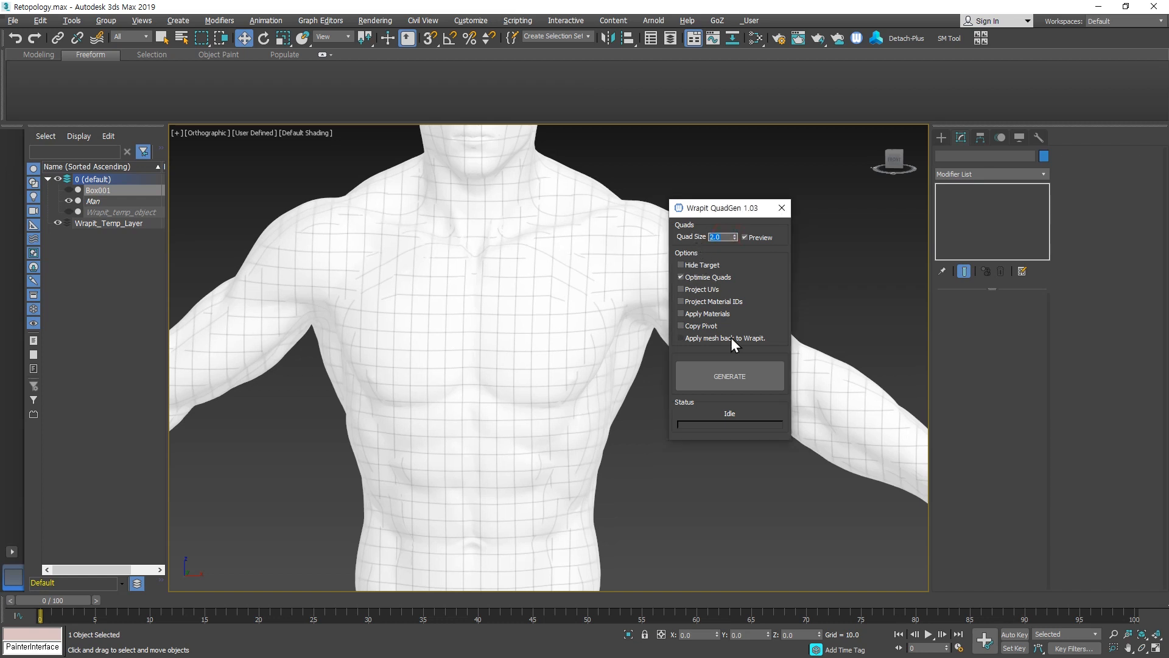
{"action": "left_click", "coordinate": [742, 374]}
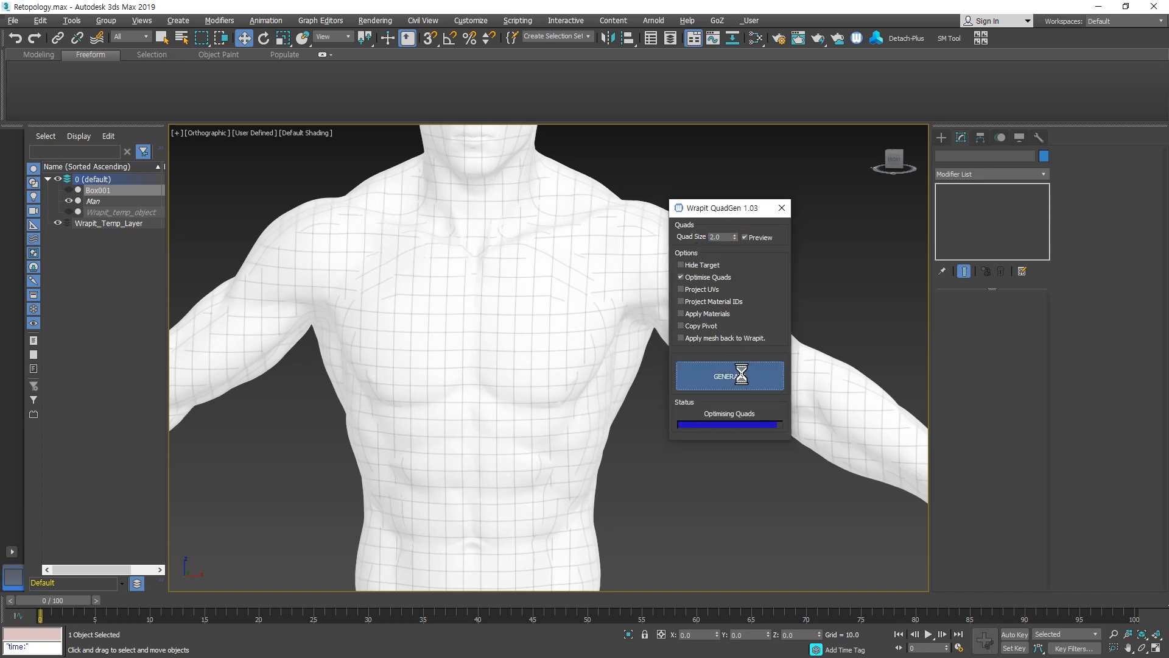
{"action": "left_click", "coordinate": [781, 208]}
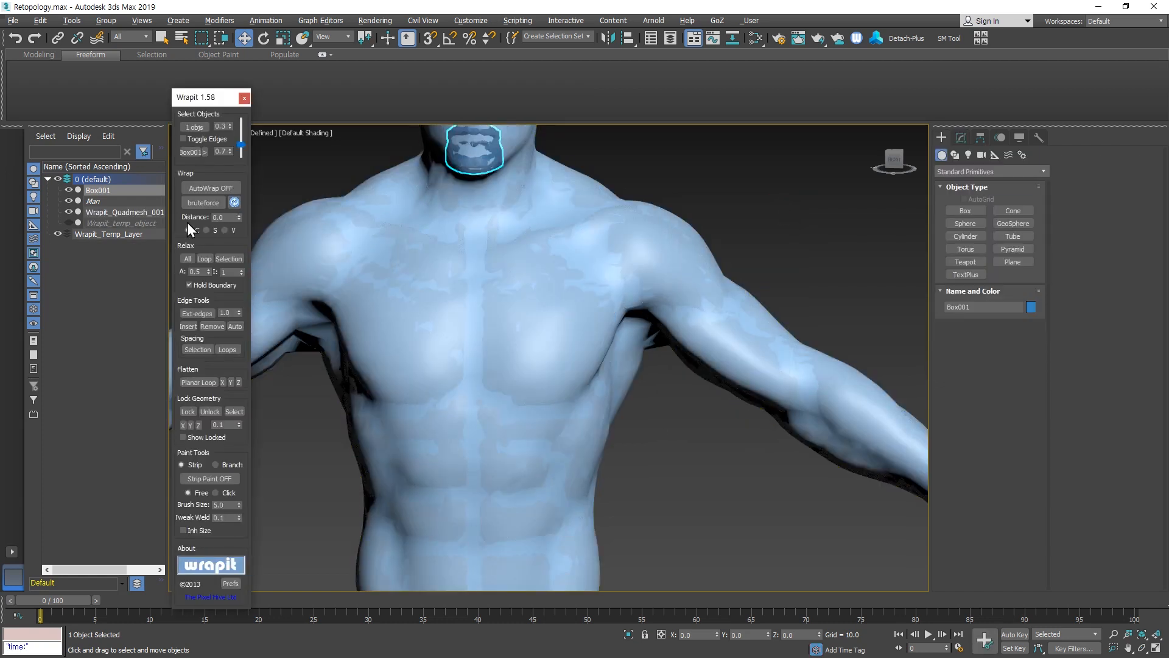
Move the generated quad mesh about 122 units along X beside the figure and display it with edged faces.
{"action": "left_click", "coordinate": [127, 213]}
{"action": "scroll", "coordinate": [504, 404], "scroll_direction": "down", "scroll_amount": 8}
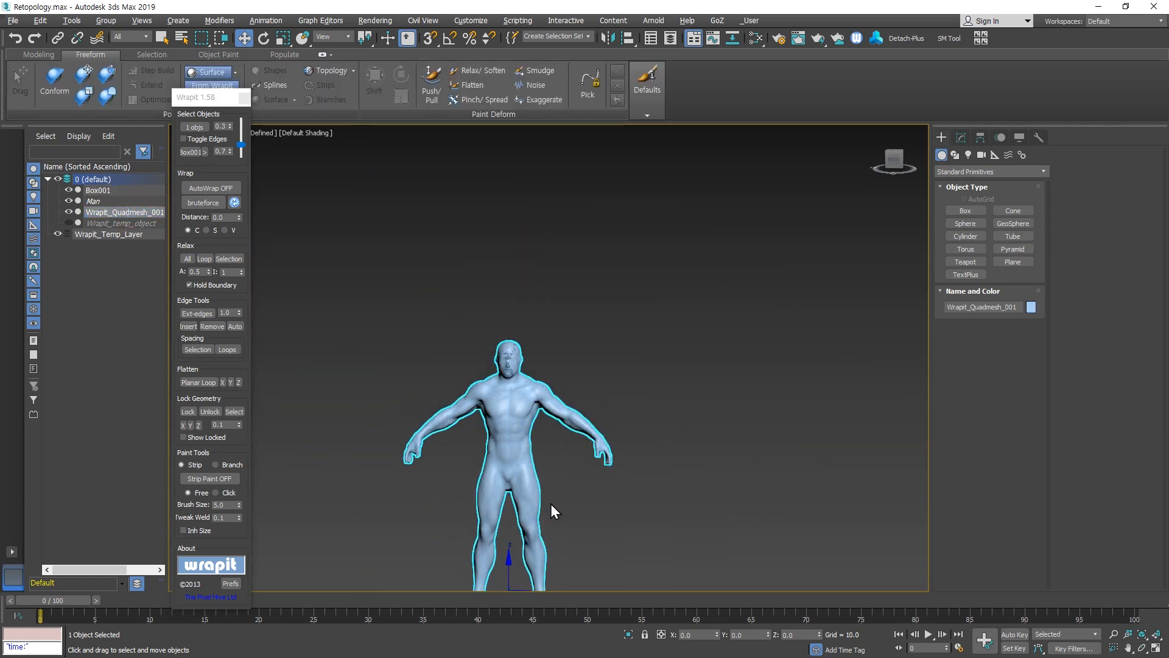
{"action": "middle_click_drag", "start_coordinate": [550, 536], "coordinate": [527, 424]}
{"action": "left_click_drag", "start_coordinate": [527, 496], "coordinate": [700, 496]}
{"action": "key", "text": "F4"}
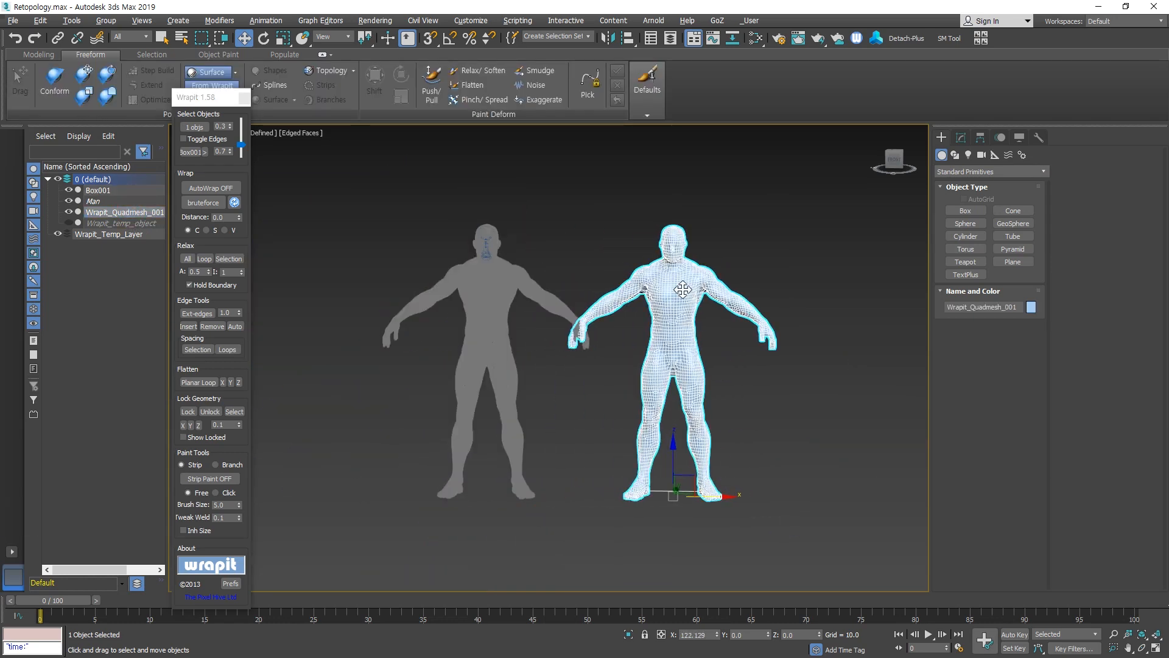
{"action": "scroll", "coordinate": [741, 305], "scroll_direction": "up", "scroll_amount": 6}
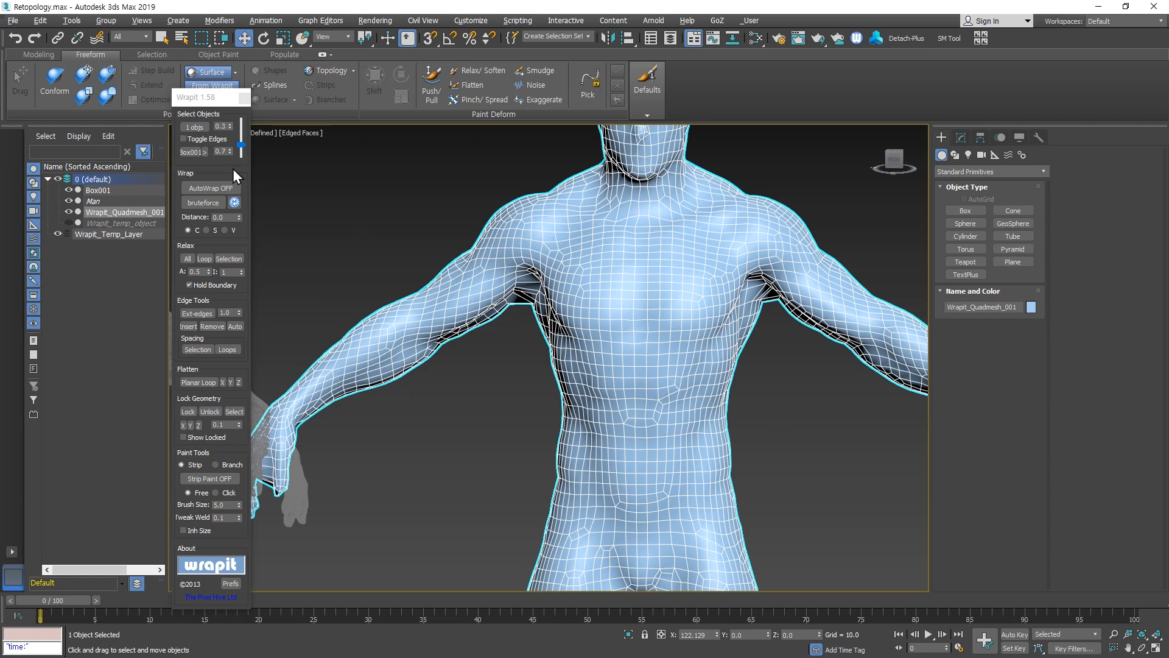
Delete the generated quad mesh and turn off the edged faces display.
{"action": "key", "text": "Delete"}
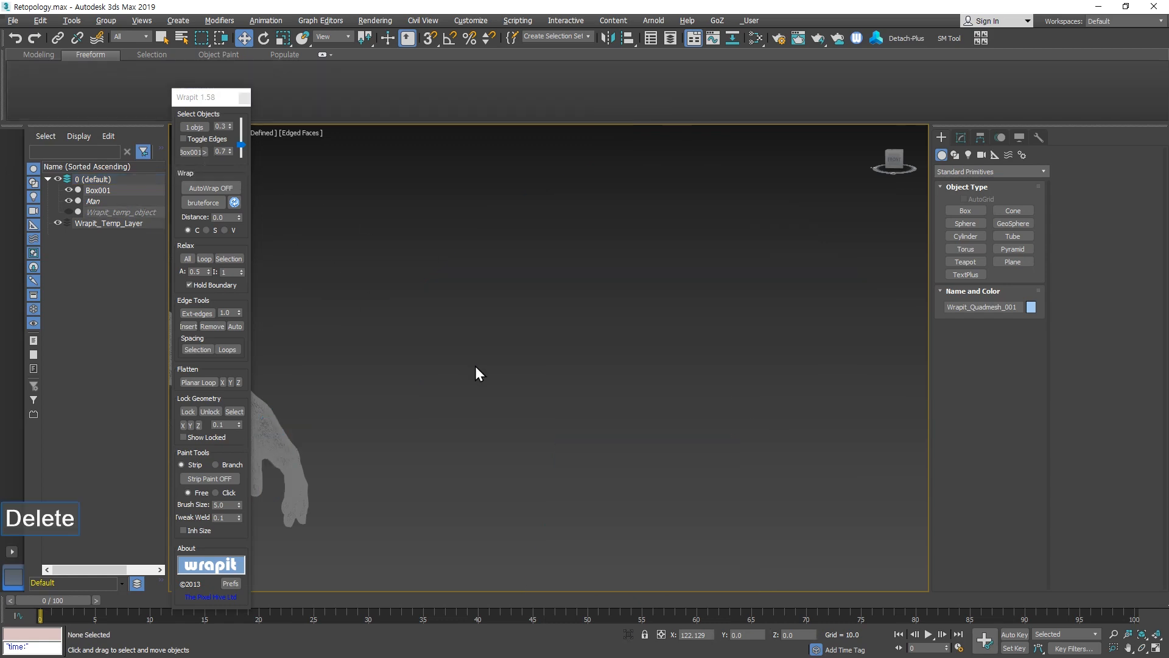
{"action": "scroll", "coordinate": [466, 371], "scroll_direction": "down", "scroll_amount": 5}
{"action": "middle_click_drag", "start_coordinate": [457, 377], "coordinate": [637, 353]}
{"action": "key", "text": "F4"}
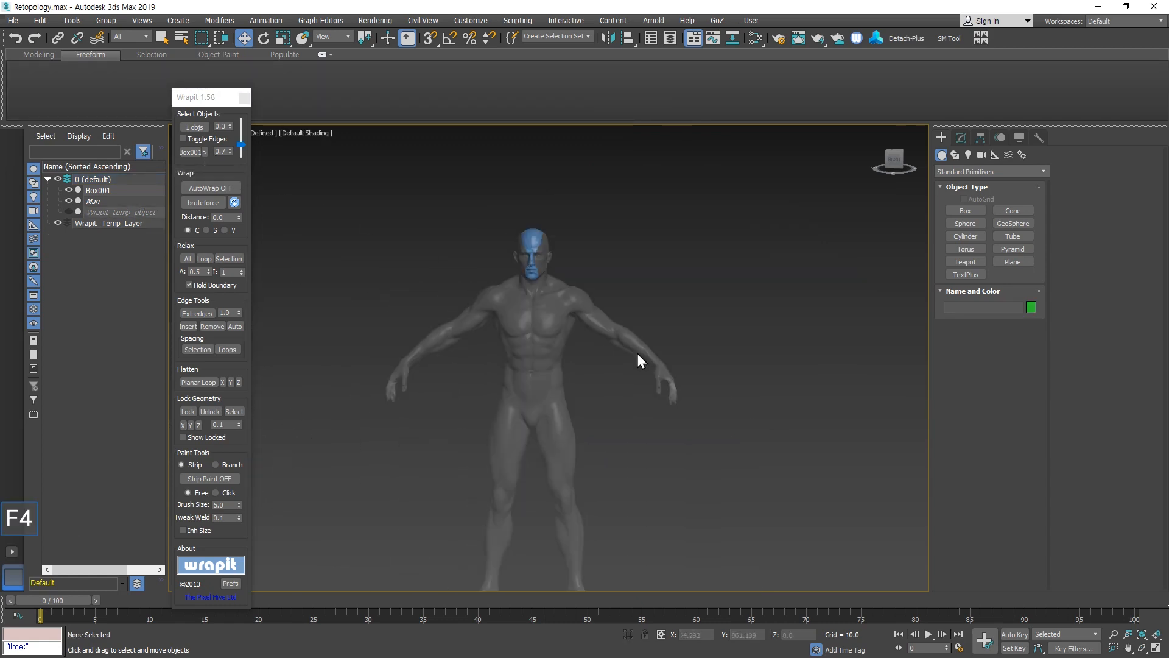
Turn on Toggle Edges in Wrapit to show the selected face mesh's wireframe, and turn it off again.
{"action": "left_click", "coordinate": [210, 140]}
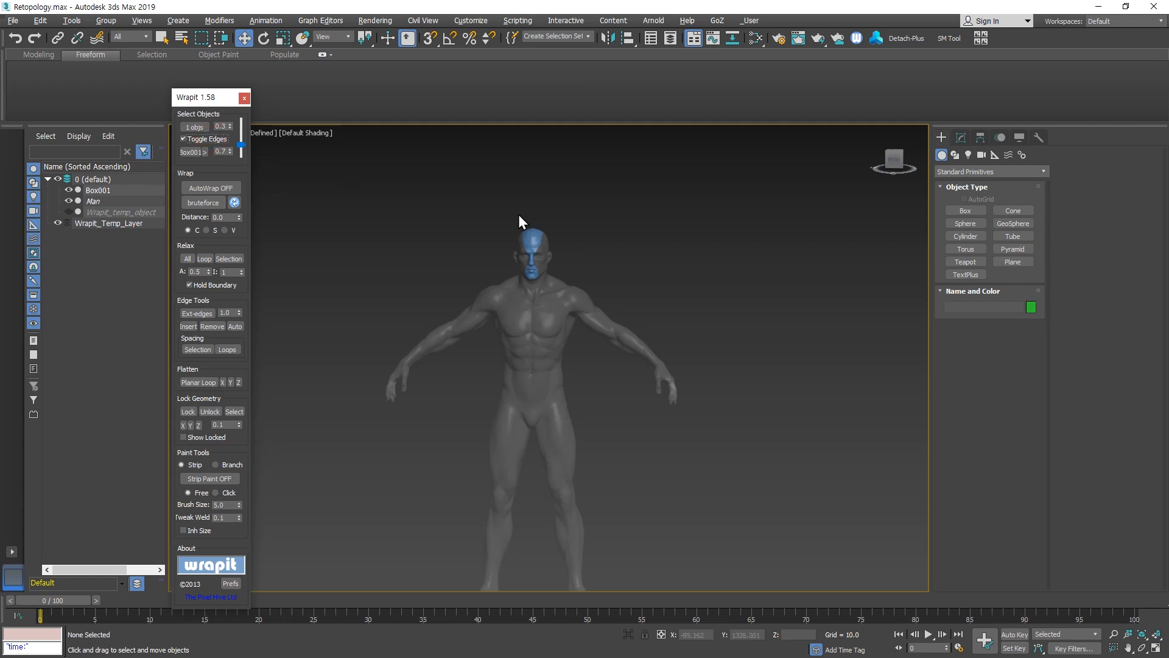
{"action": "scroll", "coordinate": [518, 214], "scroll_direction": "up", "scroll_amount": 10}
{"action": "left_click", "coordinate": [515, 244]}
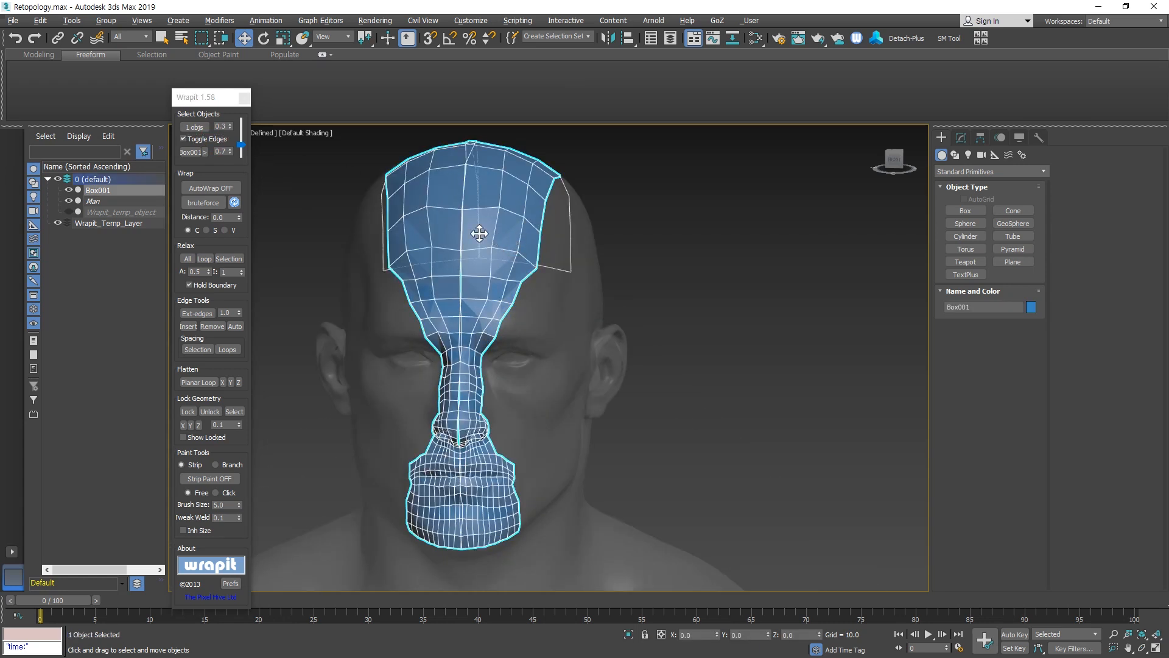
{"action": "left_click", "coordinate": [199, 141]}
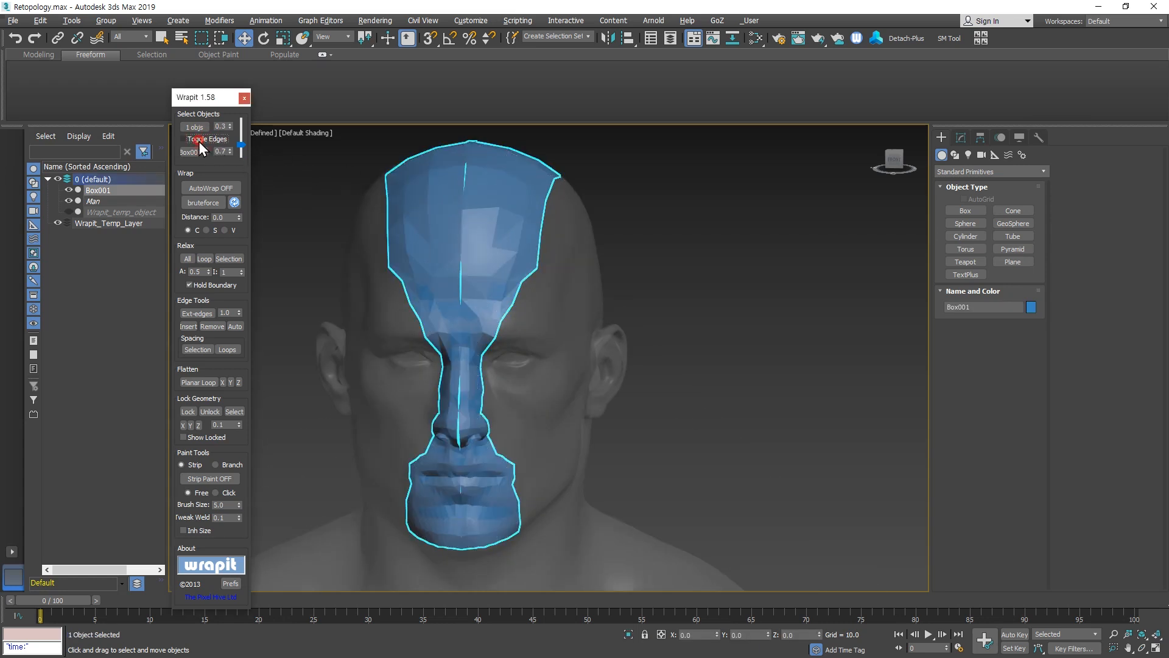
Turn on Toggle Edges for the face mesh, checking the matching Display Selected With Edged Faces viewport option.
{"action": "left_click", "coordinate": [199, 142]}
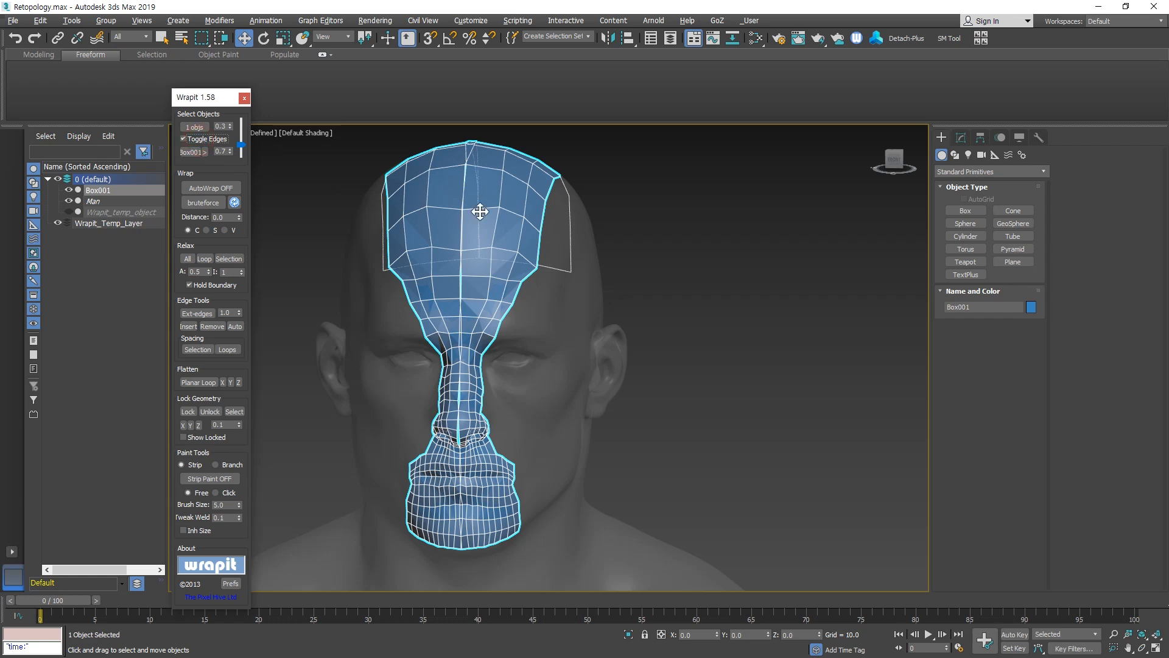
{"action": "left_click", "coordinate": [324, 133]}
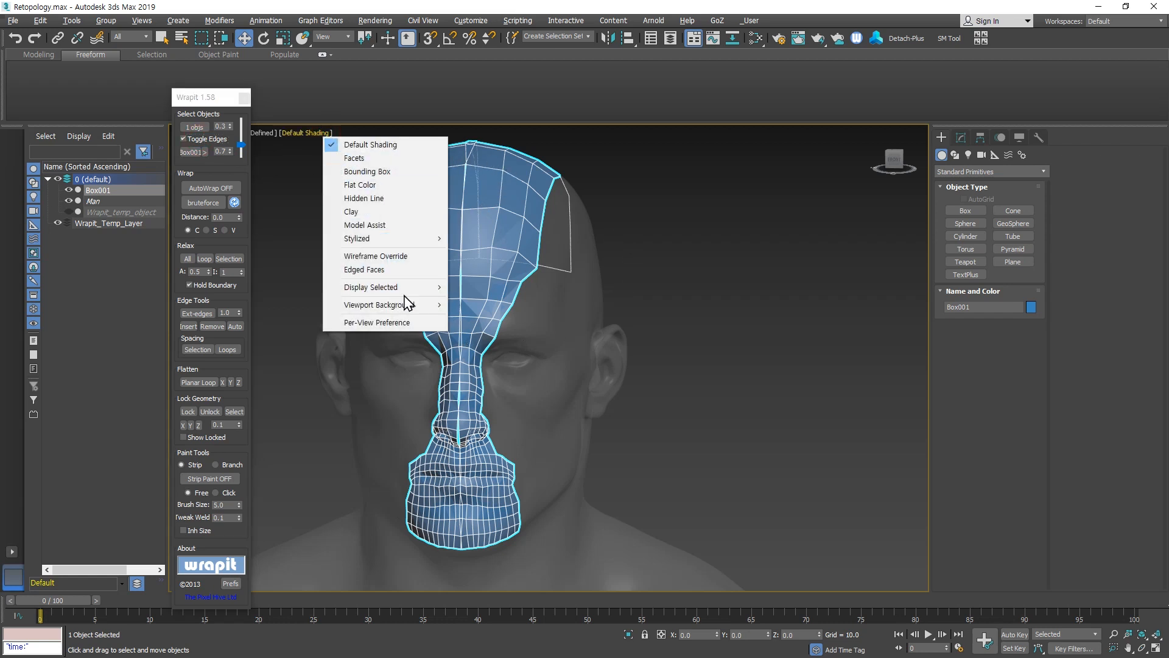
{"action": "mouse_move", "coordinate": [414, 287]}
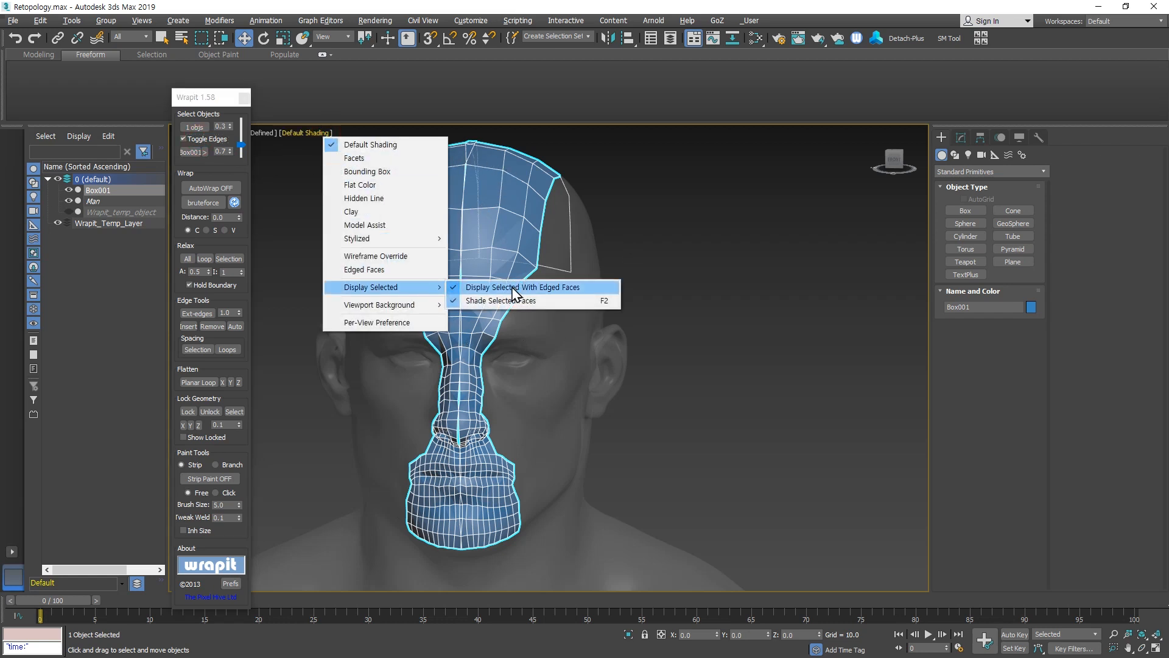
{"action": "left_click", "coordinate": [551, 287]}
{"action": "left_click", "coordinate": [204, 140]}
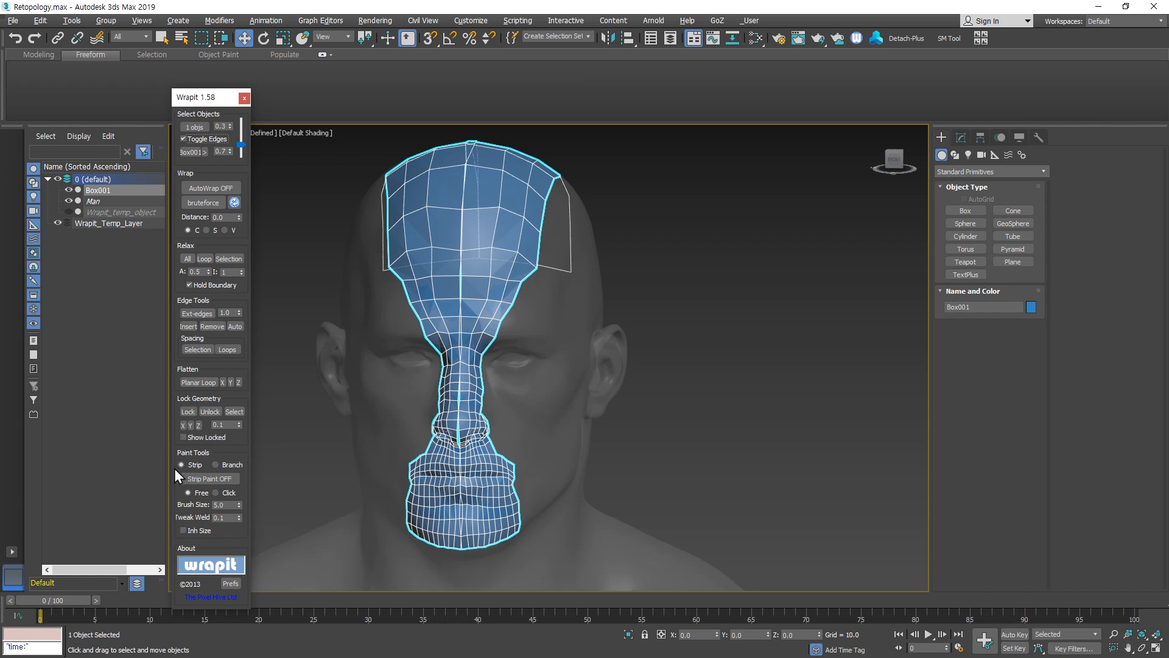
Activate Strip Paint in Free mode on the Editable Poly level of the face mesh, beneath its Symmetry modifier.
{"action": "left_click", "coordinate": [215, 465]}
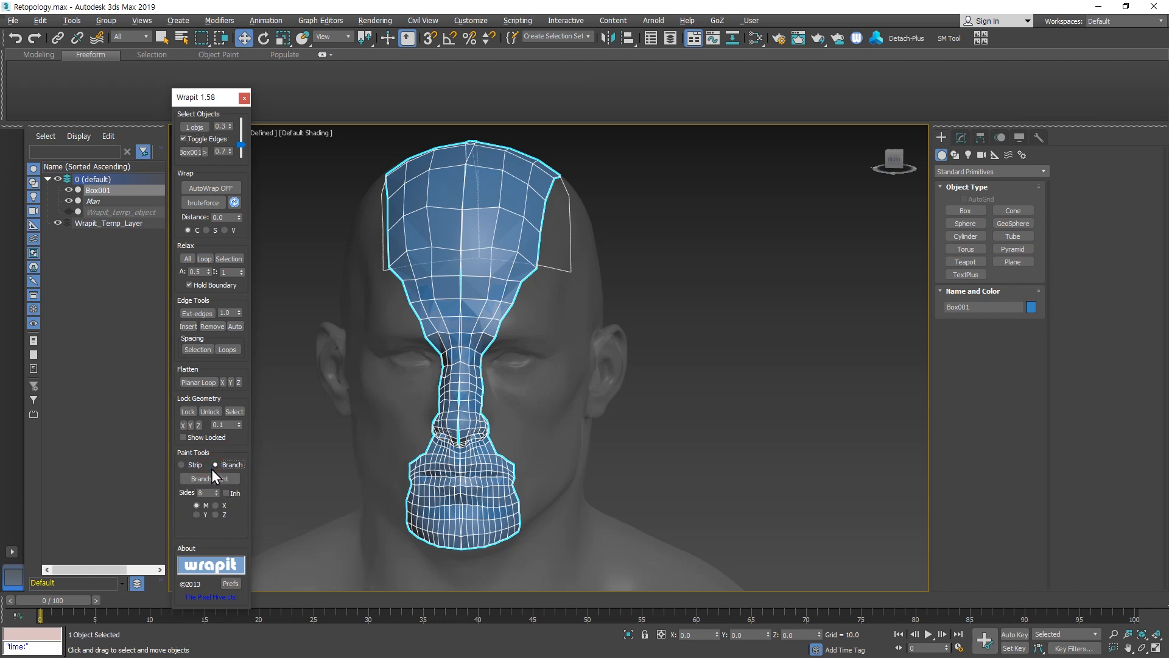
{"action": "left_click", "coordinate": [182, 465]}
{"action": "scroll", "coordinate": [594, 528], "scroll_direction": "down", "scroll_amount": 5}
{"action": "middle_click_drag", "start_coordinate": [594, 528], "coordinate": [532, 275]}
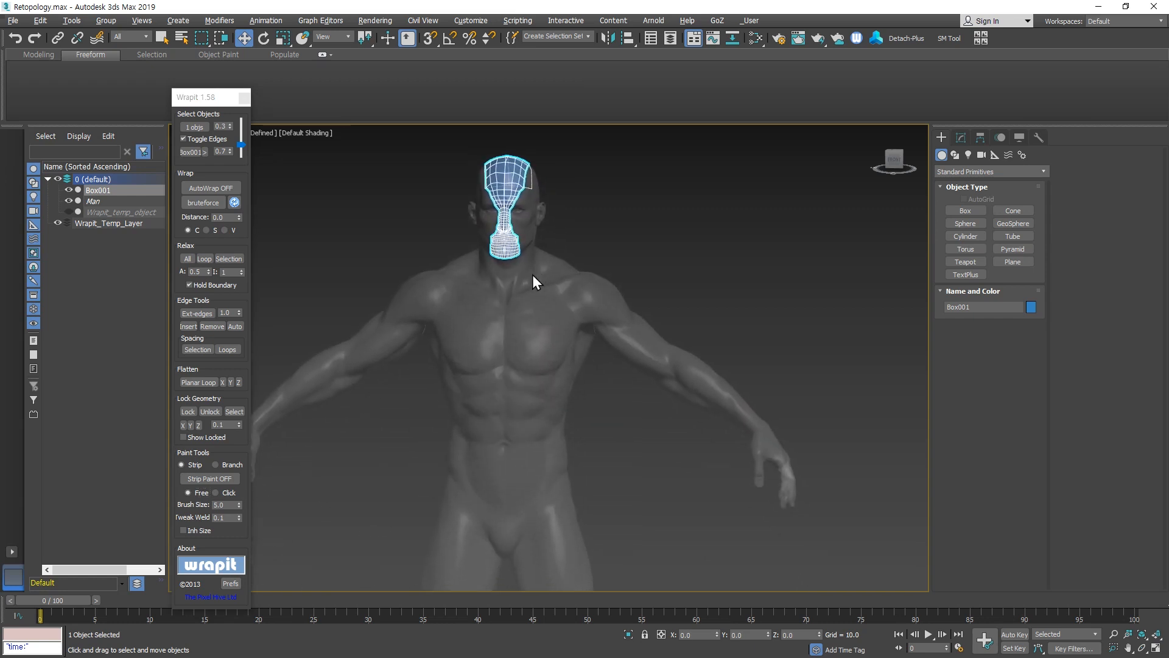
{"action": "left_click", "coordinate": [960, 137]}
{"action": "left_click", "coordinate": [969, 200]}
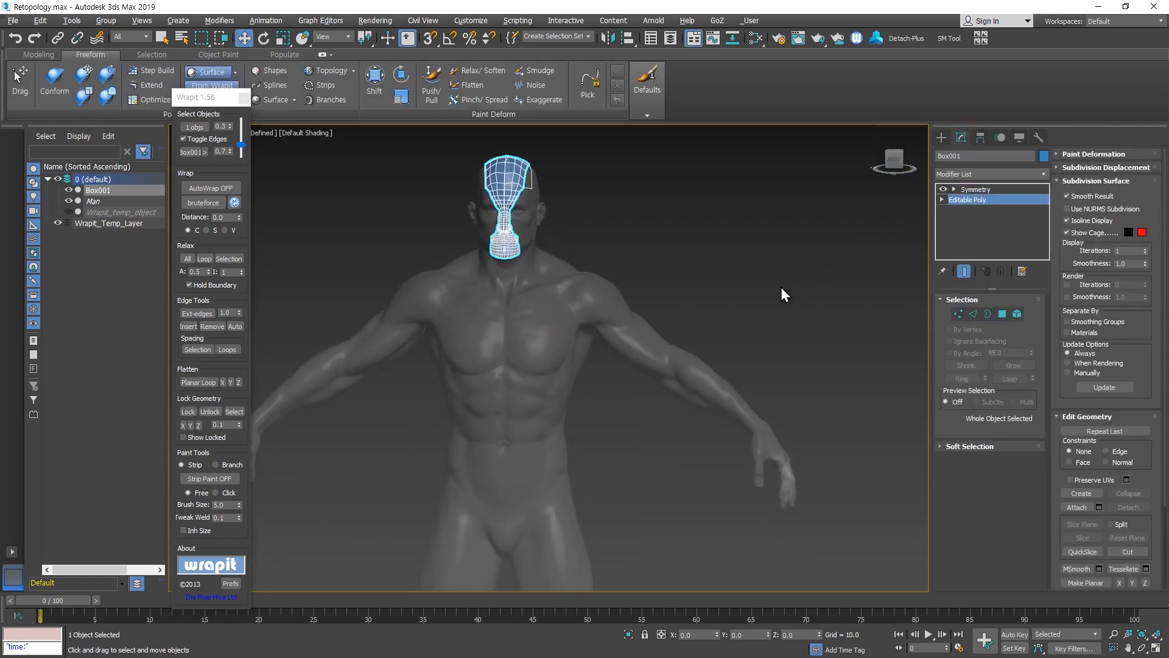
{"action": "left_click", "coordinate": [208, 481]}
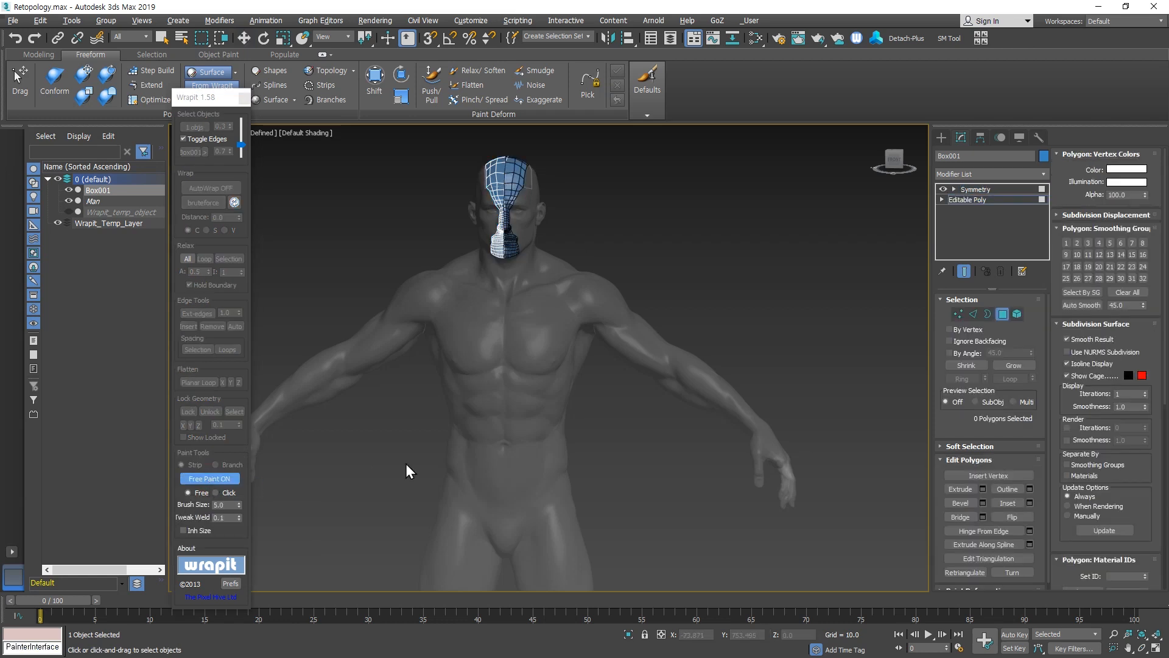
Try painting a polygon strip straight down the centre line of the abdomen and undo it.
{"action": "left_click_drag", "start_coordinate": [509, 370], "coordinate": [508, 502]}
{"action": "scroll", "coordinate": [507, 462], "scroll_direction": "up", "scroll_amount": 4}
{"action": "middle_click_drag", "start_coordinate": [506, 425], "coordinate": [486, 326]}
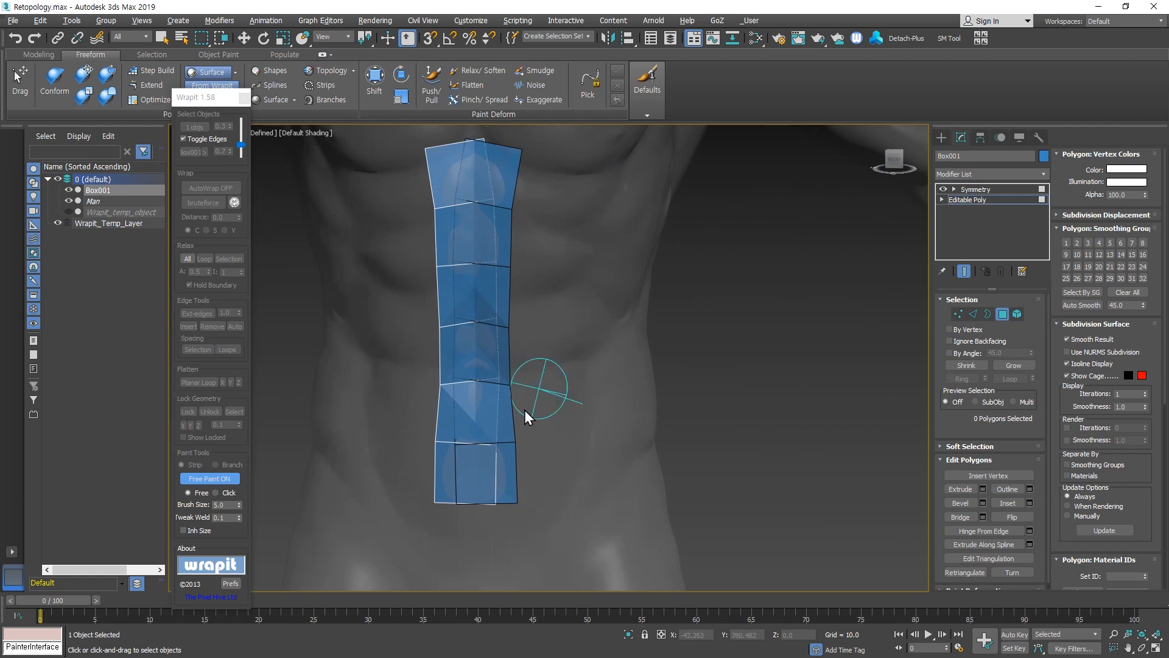
{"action": "scroll", "coordinate": [701, 394], "scroll_direction": "down", "scroll_amount": 3}
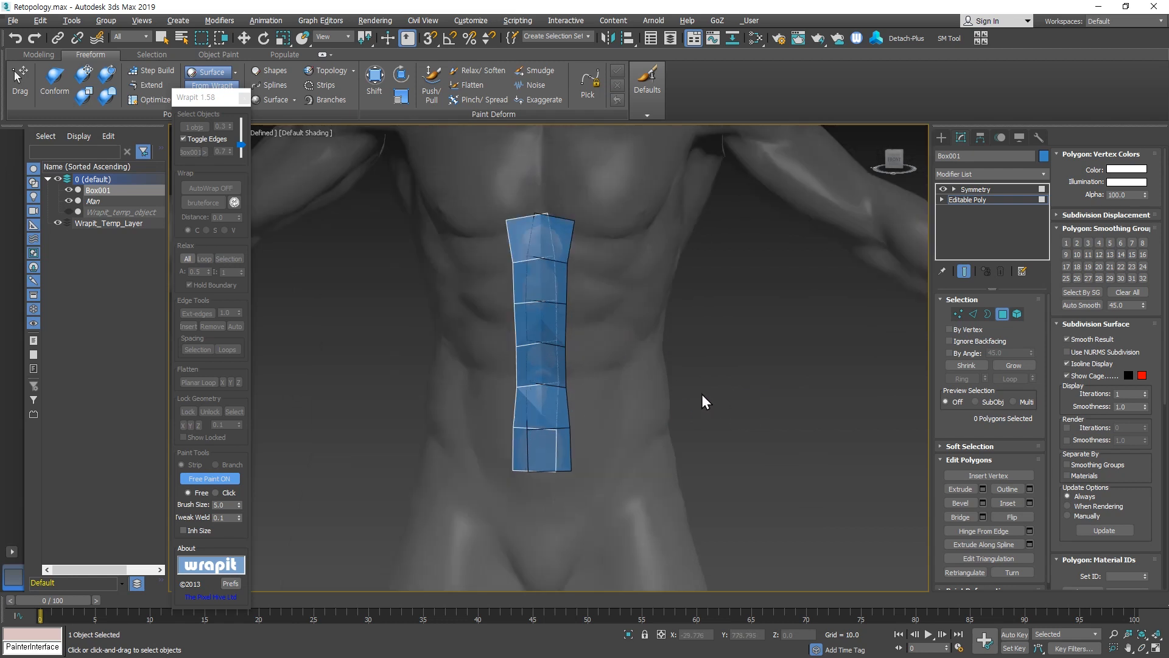
{"action": "scroll", "coordinate": [694, 420], "scroll_direction": "down", "scroll_amount": 1}
{"action": "key", "text": "ctrl+z"}
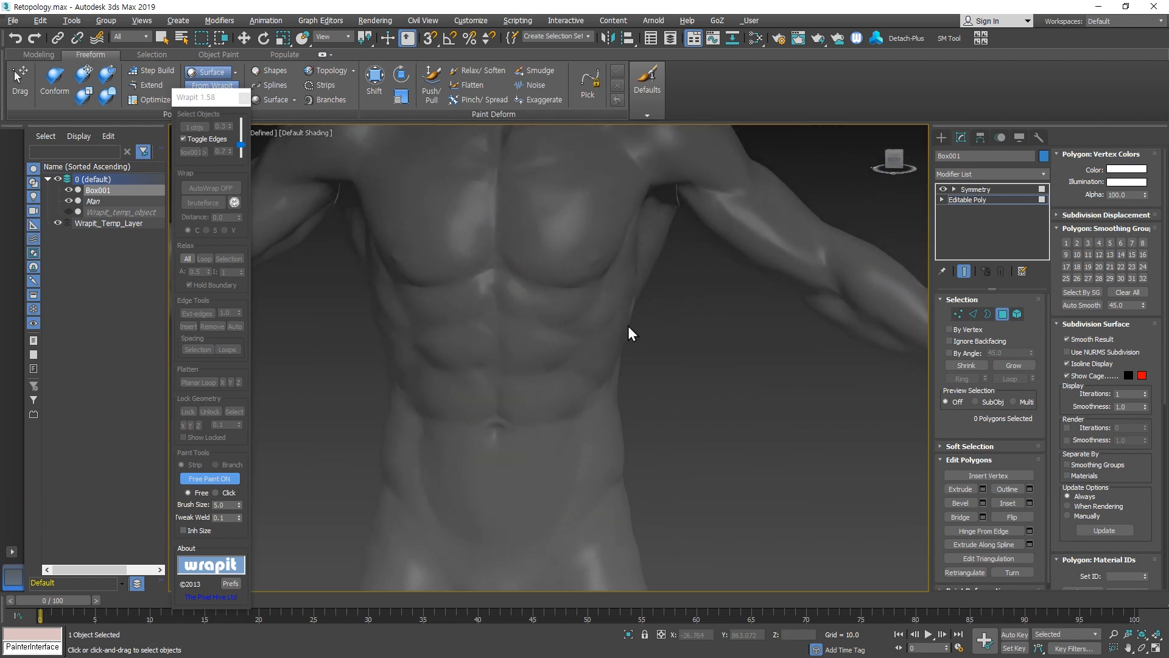
Paint a strip down the torso beside the centre line, and a wider one on the upper thigh with brush size 10.6.
{"action": "left_click_drag", "start_coordinate": [515, 206], "coordinate": [523, 467]}
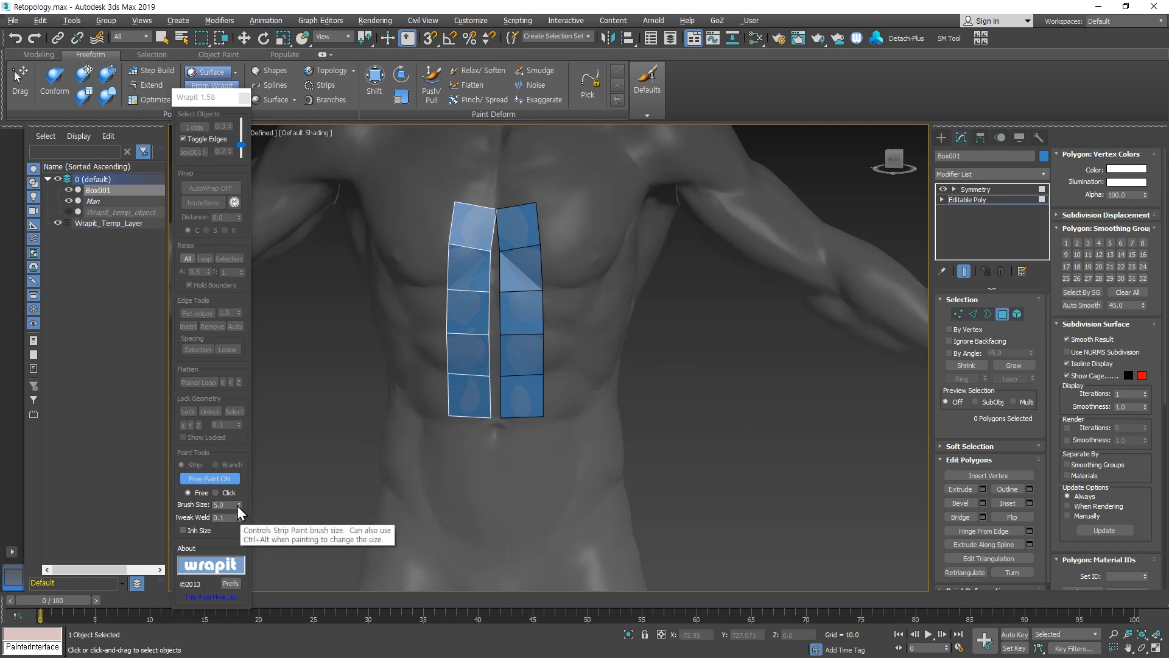
{"action": "left_click_drag", "start_coordinate": [239, 505], "coordinate": [241, 474]}
{"action": "scroll", "coordinate": [543, 413], "scroll_direction": "down", "scroll_amount": 5}
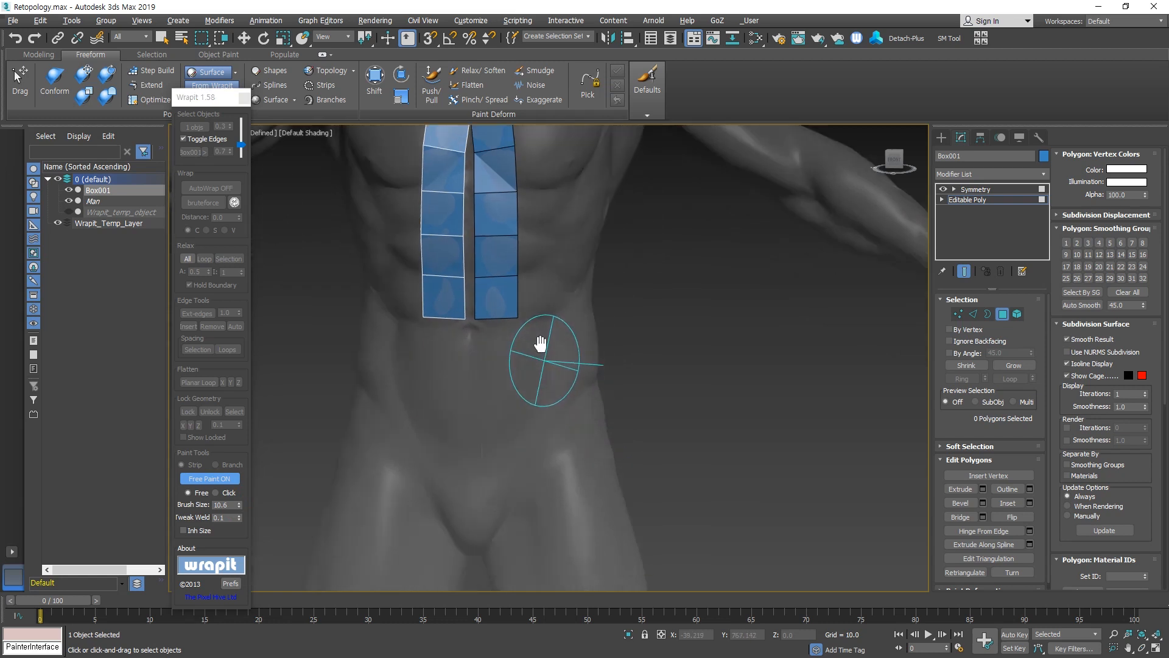
{"action": "left_click_drag", "start_coordinate": [542, 392], "coordinate": [548, 444]}
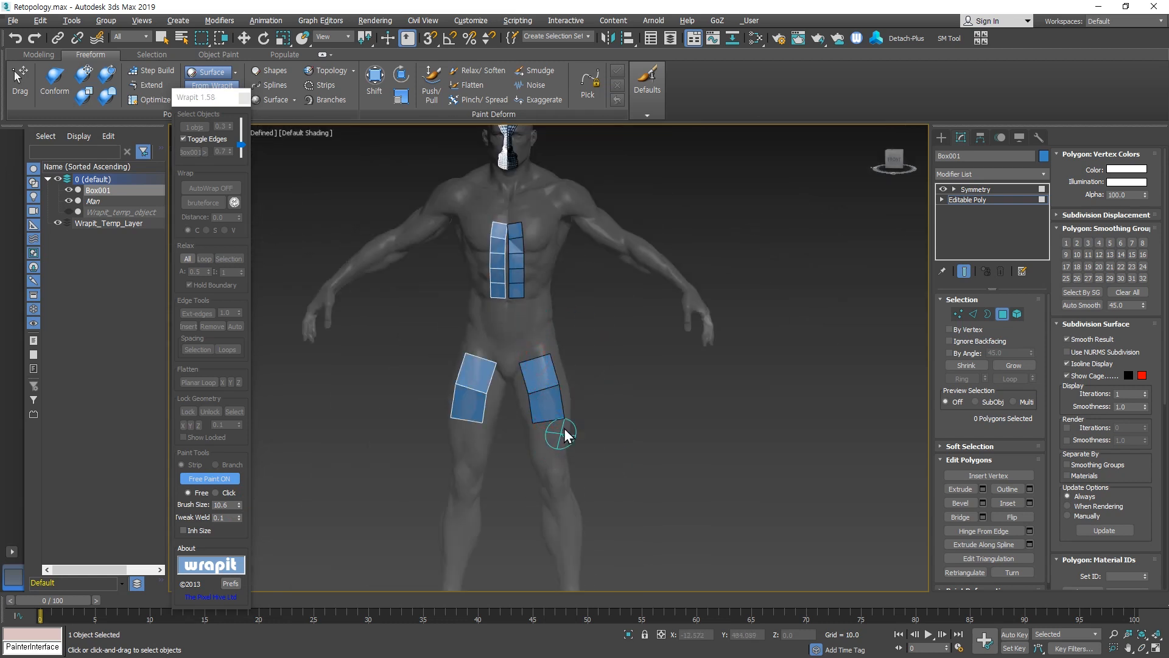
Reduce the Strip Paint brush size interactively to 3.5 over the hip area.
{"action": "scroll", "coordinate": [546, 341], "scroll_direction": "up", "scroll_amount": 2}
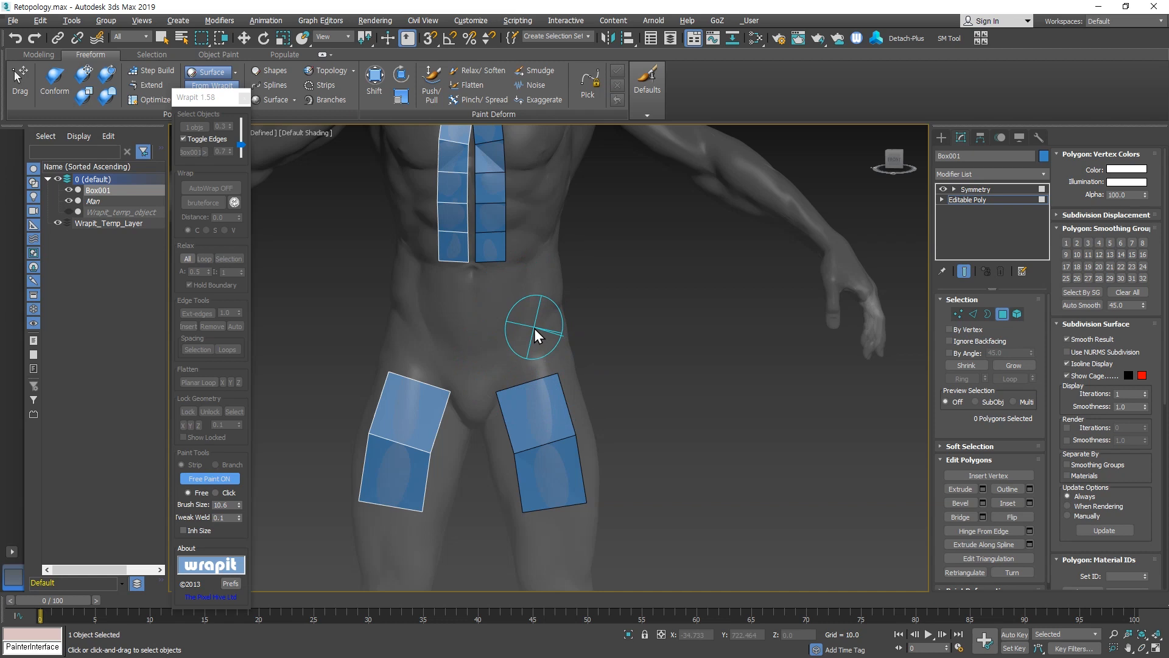
{"action": "mouse_move", "coordinate": [535, 328]}
{"action": "left_mouse_down", "text": "ctrl+shift"}
{"action": "mouse_move", "coordinate": [533, 360]}
{"action": "mouse_move", "coordinate": [531, 308]}
{"action": "mouse_move", "coordinate": [532, 371]}
{"action": "left_mouse_up", "text": "ctrl+shift"}
{"action": "scroll", "coordinate": [532, 372], "scroll_direction": "up", "scroll_amount": 4}
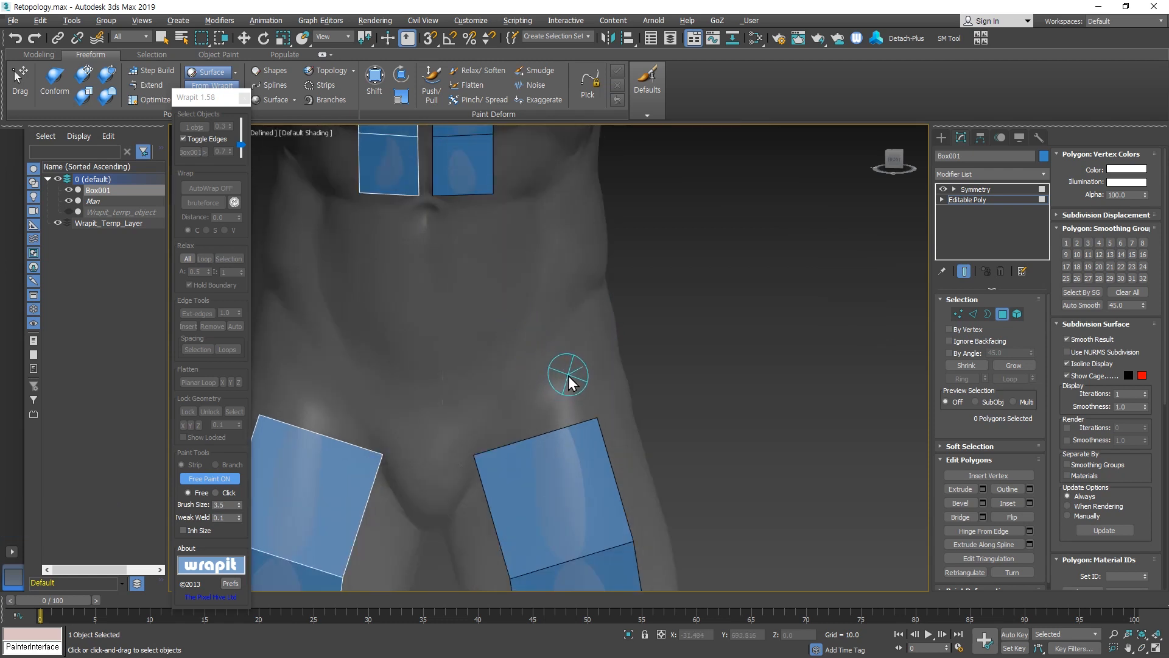
{"action": "key", "text": "alt+shift"}
{"action": "middle_click_drag", "start_coordinate": [554, 342], "coordinate": [456, 261], "text": "alt"}
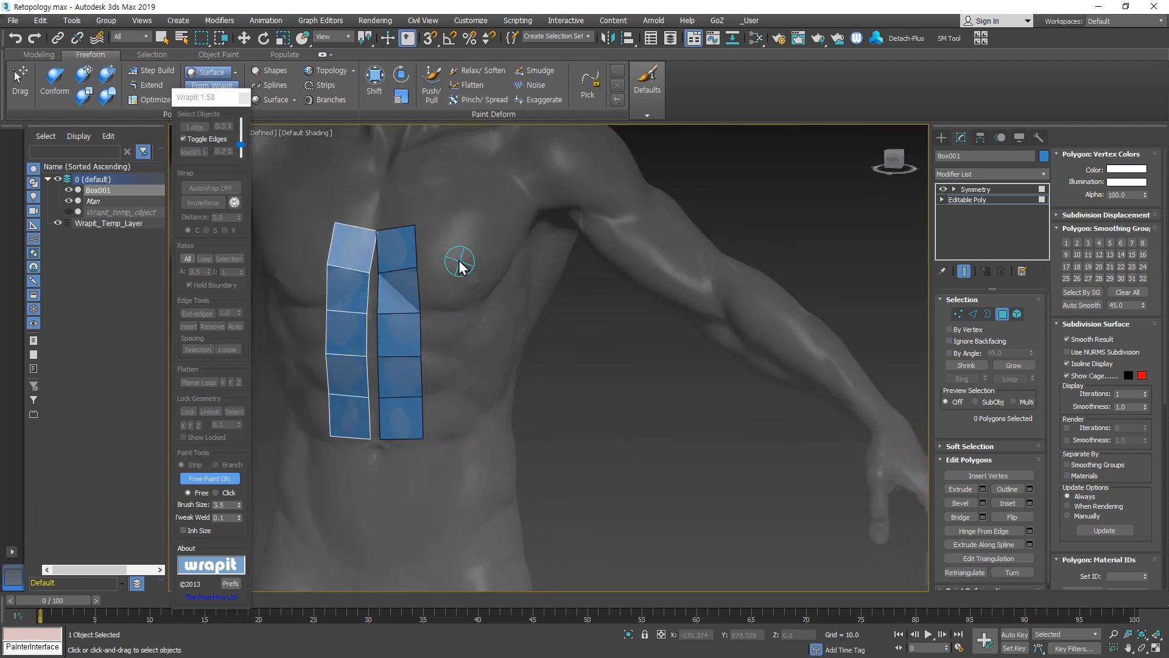
Paint short strips from the chest to the thigh and along the waist, reducing the brush size to 2.3 partway.
{"action": "mouse_move", "coordinate": [455, 391]}
{"action": "middle_mouse_down", "text": "alt"}
{"action": "mouse_move", "coordinate": [426, 410]}
{"action": "mouse_move", "coordinate": [426, 389]}
{"action": "middle_mouse_up", "text": "alt"}
{"action": "left_click_drag", "start_coordinate": [444, 393], "coordinate": [433, 464], "text": "ctrl+shift"}
{"action": "scroll", "coordinate": [444, 409], "scroll_direction": "up", "scroll_amount": 4}
{"action": "middle_click_drag", "start_coordinate": [447, 433], "coordinate": [449, 399]}
{"action": "middle_click_drag", "start_coordinate": [441, 469], "coordinate": [443, 293]}
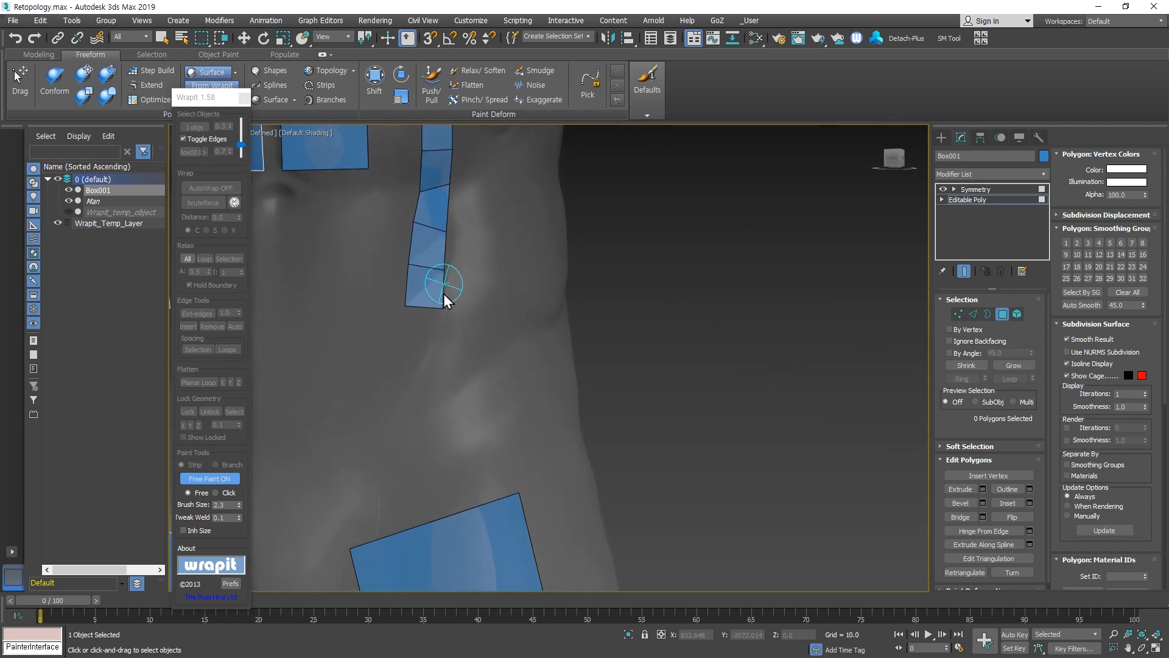
{"action": "mouse_move", "coordinate": [427, 353]}
{"action": "left_mouse_down"}
{"action": "mouse_move", "coordinate": [429, 477]}
{"action": "mouse_move", "coordinate": [409, 578]}
{"action": "left_mouse_up"}
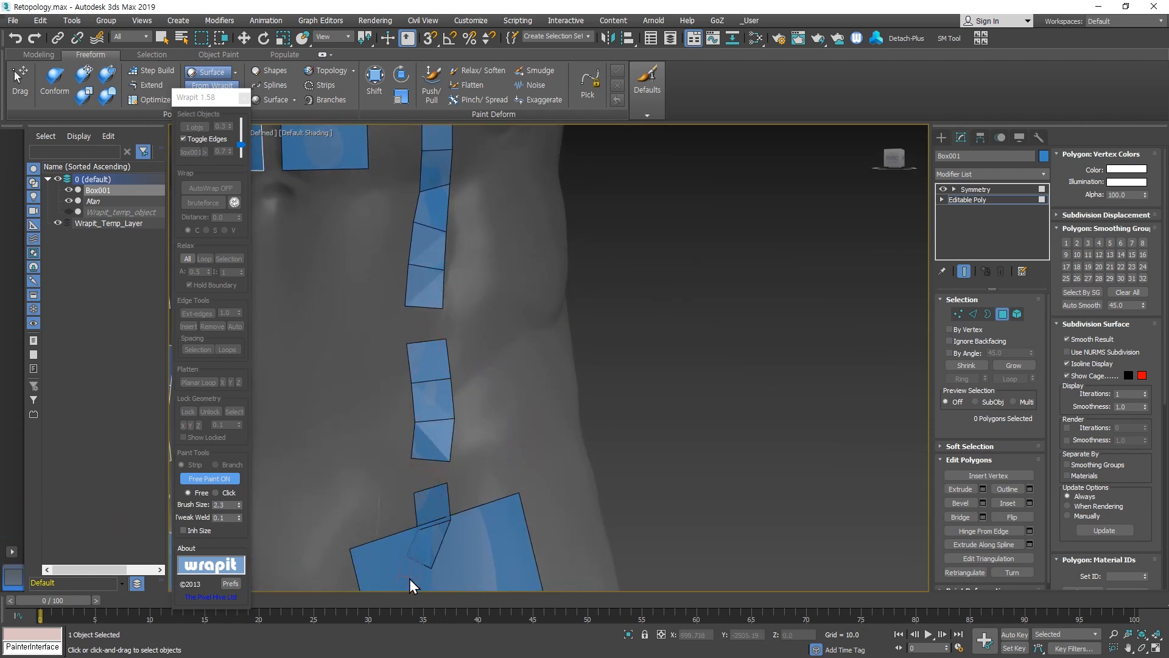
{"action": "scroll", "coordinate": [541, 438], "scroll_direction": "down", "scroll_amount": 4}
{"action": "middle_click_drag", "start_coordinate": [528, 469], "coordinate": [505, 466]}
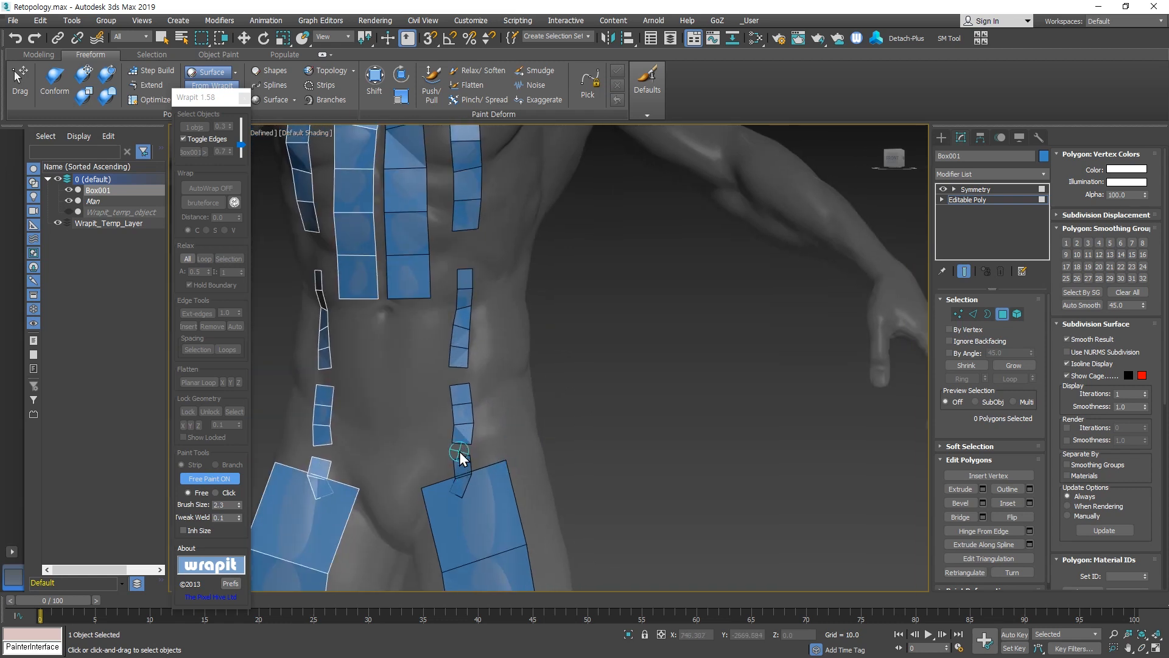
{"action": "left_click_drag", "start_coordinate": [510, 328], "coordinate": [508, 415]}
Extend a new strip sideways across the ribs from the outer edge of the chest strip.
{"action": "mouse_move", "coordinate": [508, 415]}
{"action": "middle_mouse_down", "text": "alt"}
{"action": "mouse_move", "coordinate": [468, 423]}
{"action": "mouse_move", "coordinate": [497, 455]}
{"action": "middle_mouse_up", "text": "alt"}
{"action": "scroll", "coordinate": [451, 334], "scroll_direction": "up", "scroll_amount": 5}
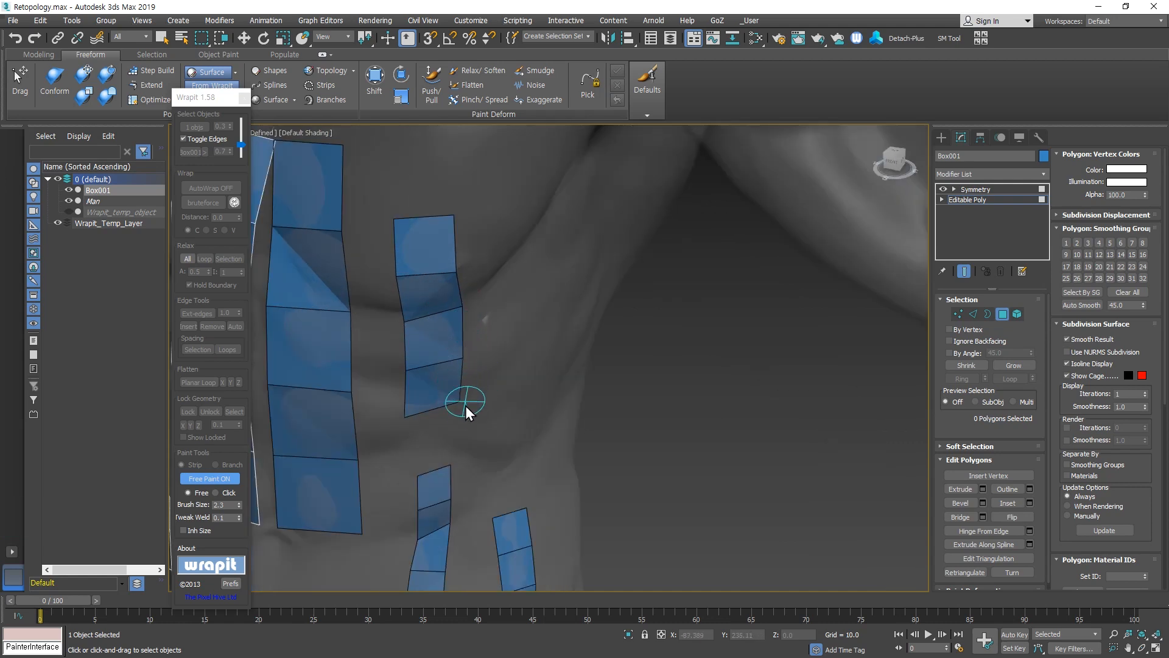
{"action": "middle_click_drag", "start_coordinate": [465, 405], "coordinate": [512, 441], "text": "alt"}
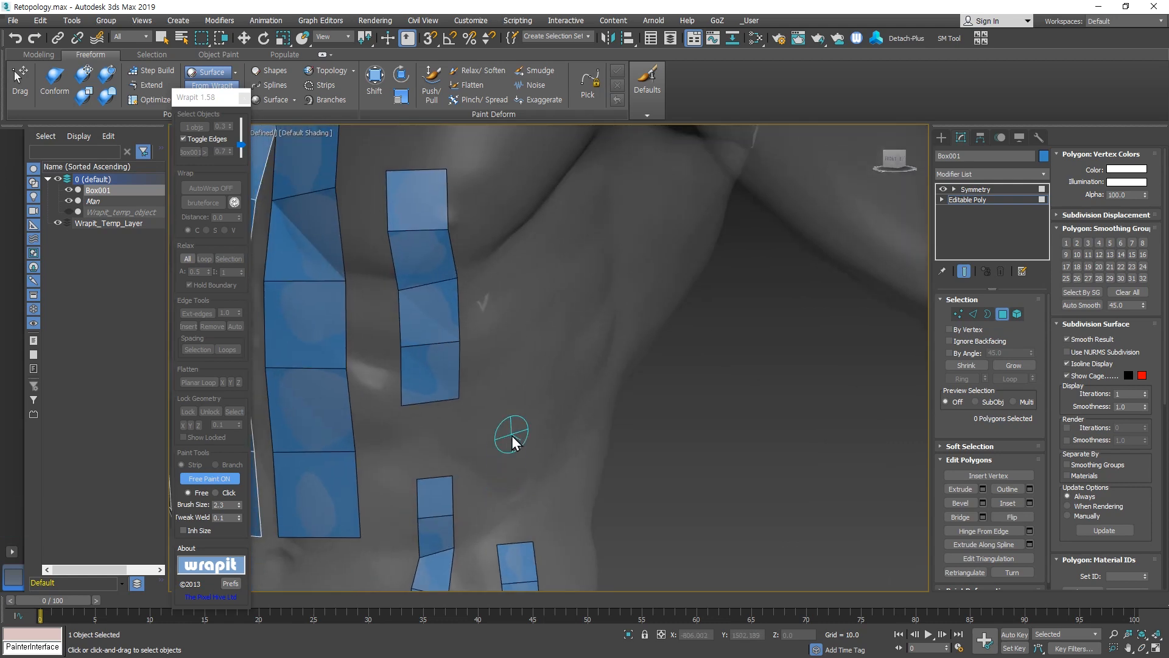
{"action": "key", "text": "shift"}
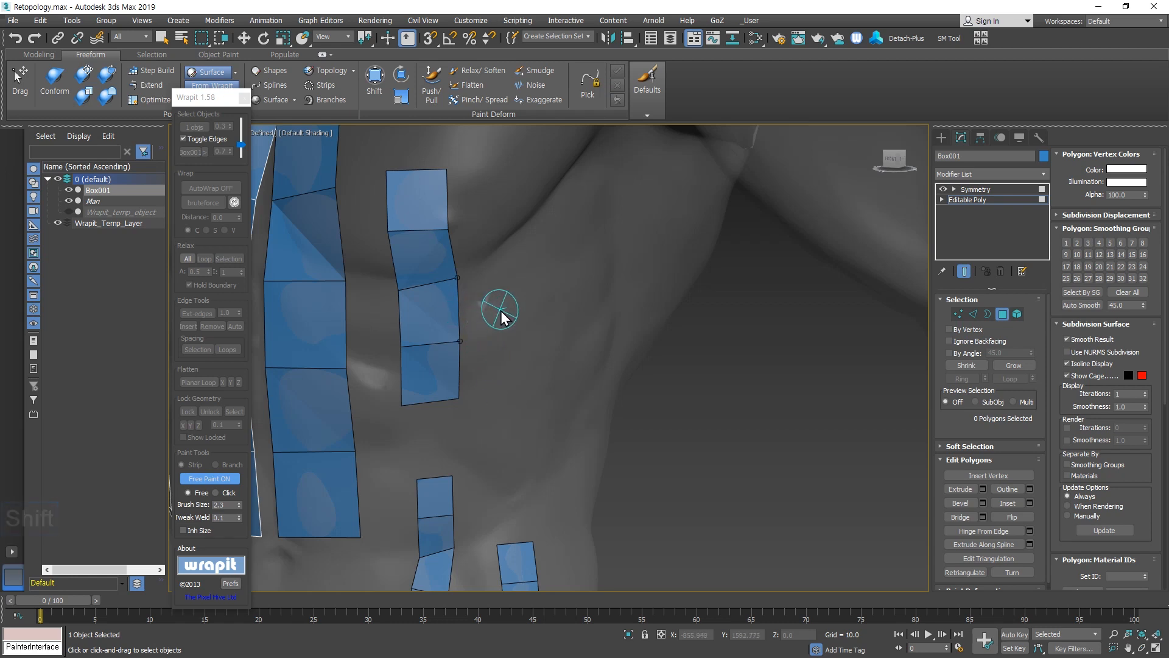
{"action": "left_click_drag", "start_coordinate": [495, 309], "coordinate": [550, 326], "text": "shift"}
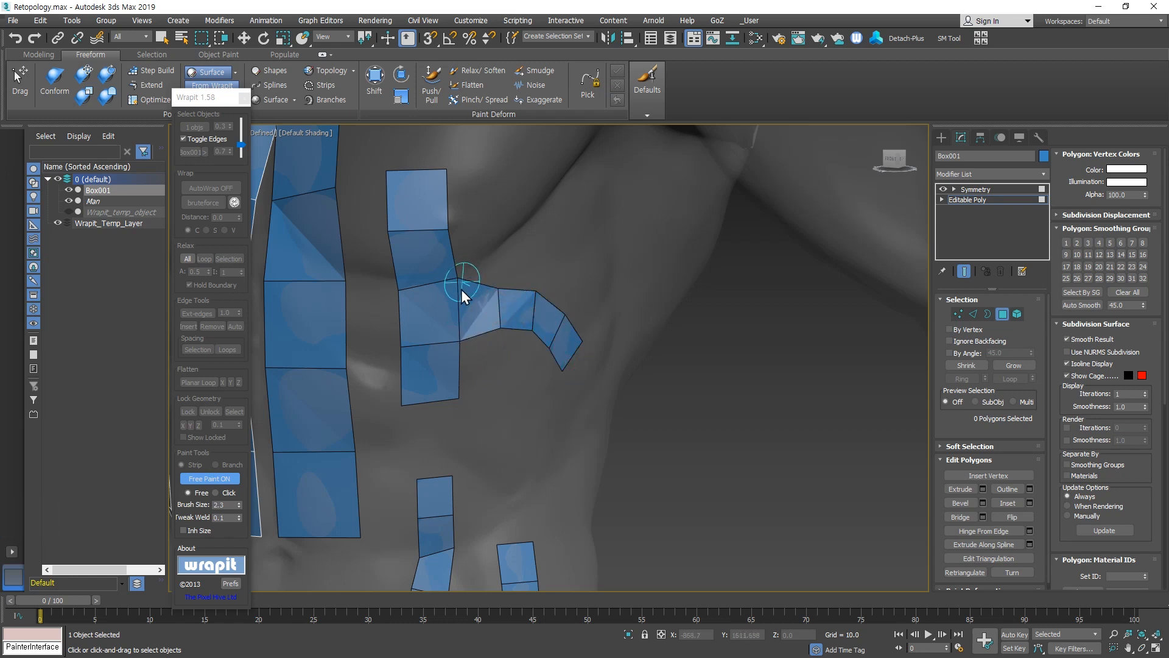
Try extending a strip from the outer edge of the upper thigh quad without Inh Size, and undo it.
{"action": "scroll", "coordinate": [505, 435], "scroll_direction": "down", "scroll_amount": 4}
{"action": "middle_click_drag", "start_coordinate": [490, 520], "coordinate": [488, 215]}
{"action": "middle_click_drag", "start_coordinate": [487, 461], "coordinate": [448, 480], "text": "alt"}
{"action": "key", "text": "shift"}
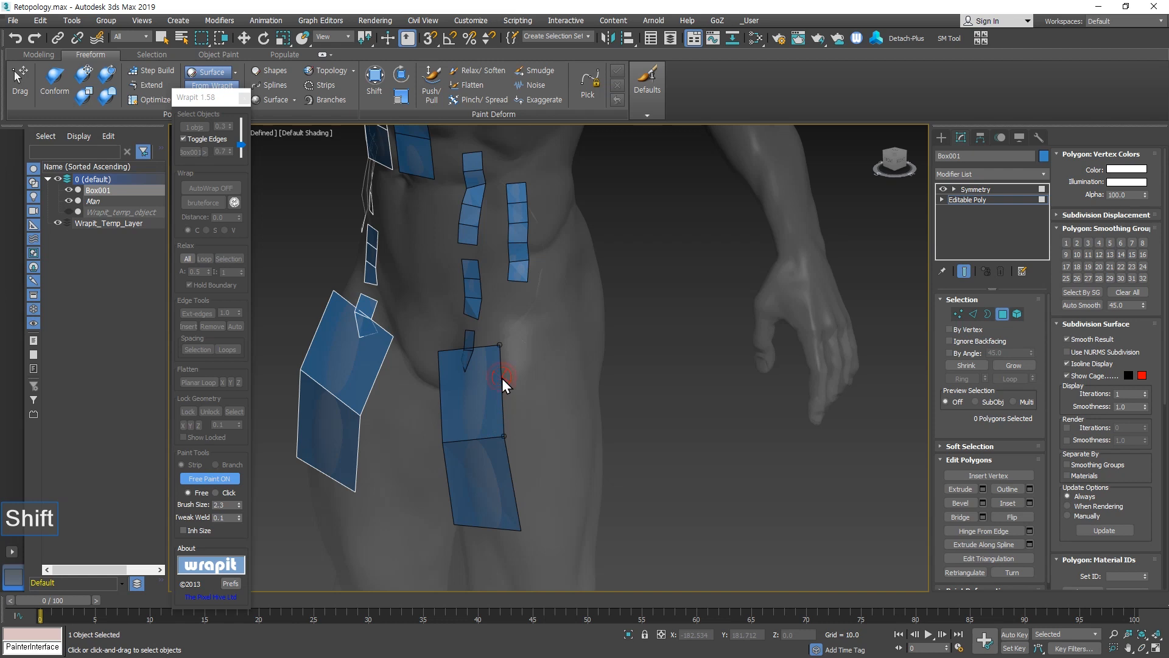
{"action": "left_click_drag", "start_coordinate": [502, 378], "coordinate": [524, 392], "text": "shift"}
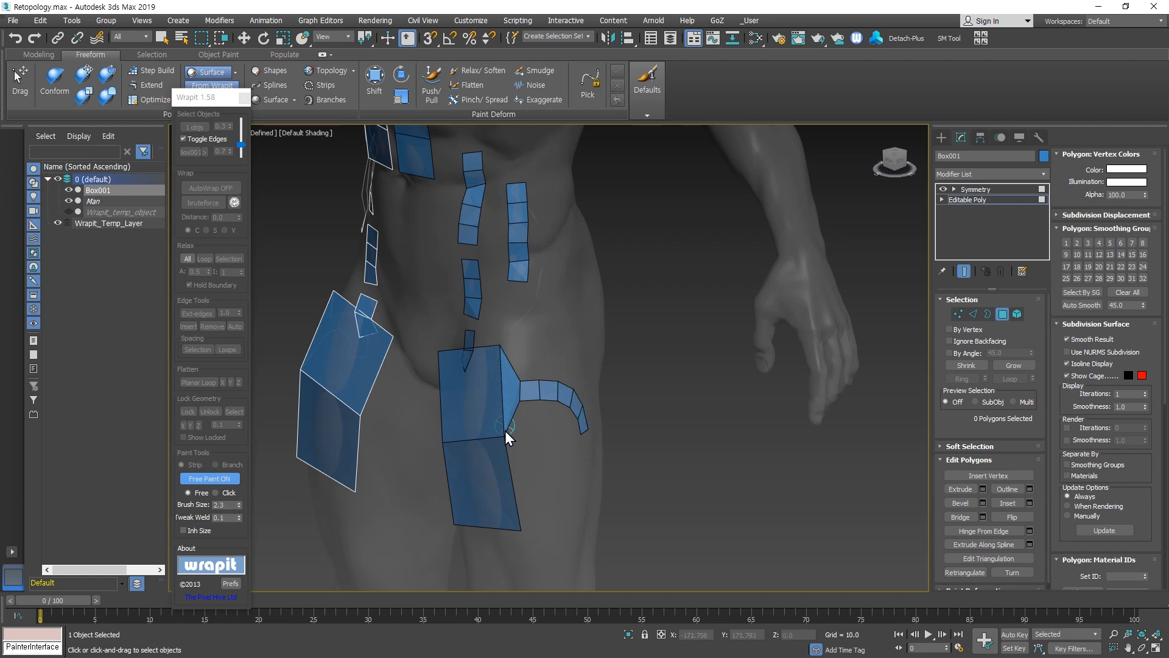
{"action": "key", "text": "ctrl+z"}
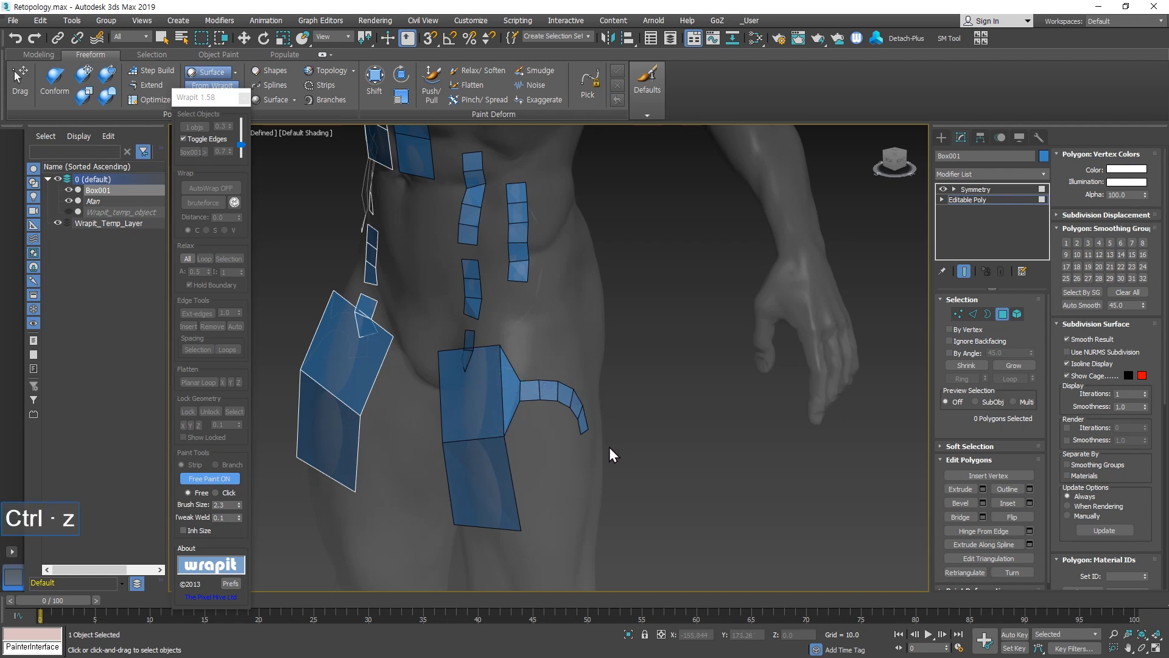
Turn on Inh Size and extend a strip around the outer thigh from the upper thigh quad's edge, inheriting its width.
{"action": "left_click", "coordinate": [199, 530]}
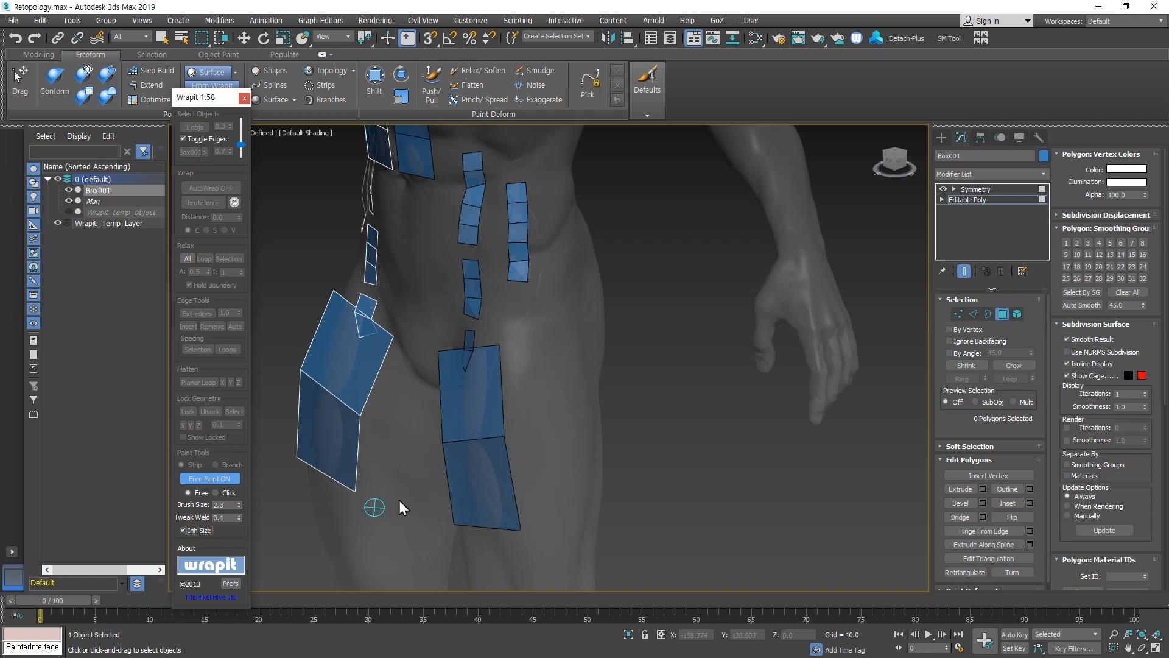
{"action": "key", "text": "shift"}
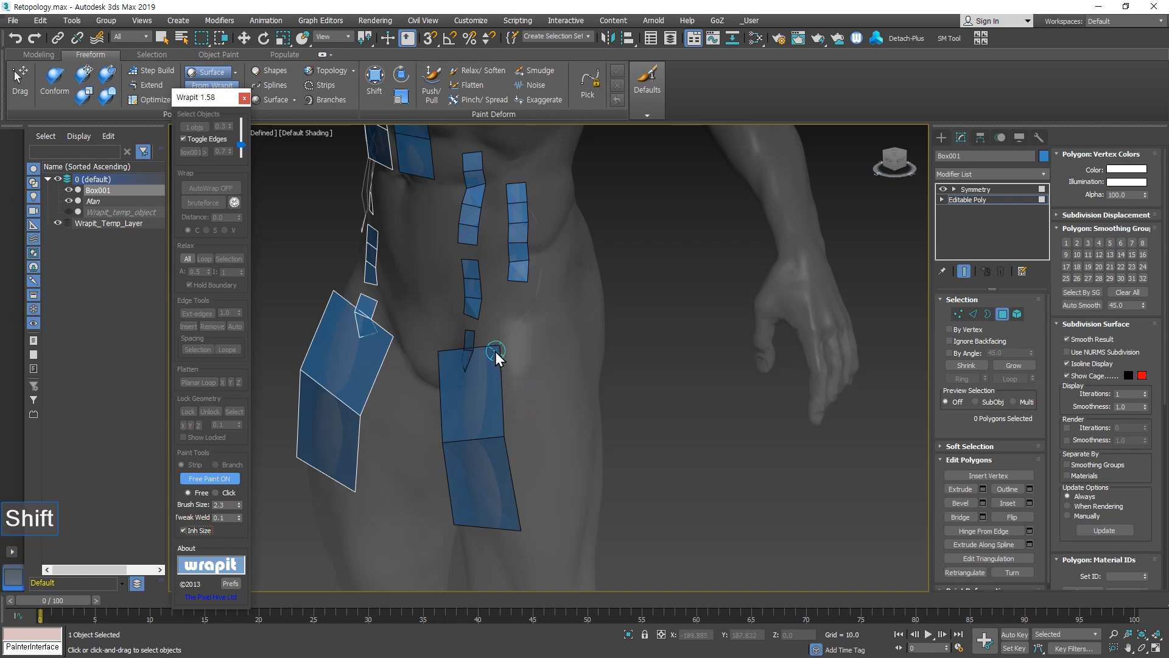
{"action": "left_click", "coordinate": [502, 401], "text": "shift"}
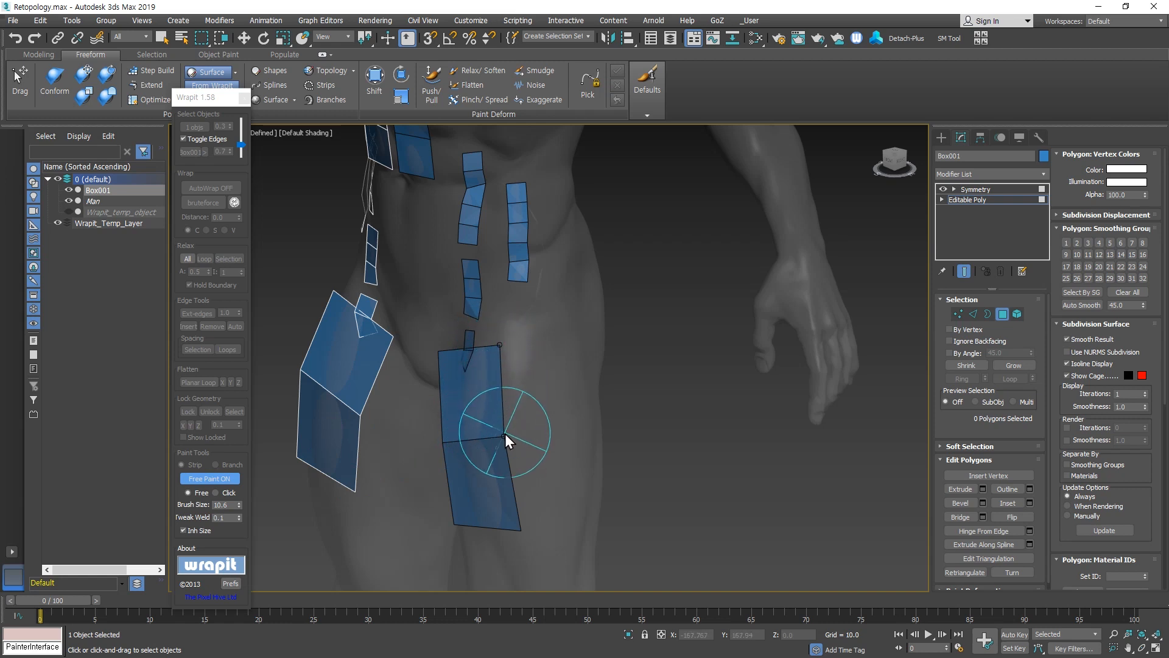
{"action": "middle_click_drag", "start_coordinate": [558, 418], "coordinate": [525, 431], "text": "alt"}
{"action": "mouse_move", "coordinate": [426, 423]}
{"action": "left_mouse_down"}
{"action": "mouse_move", "coordinate": [466, 449]}
{"action": "mouse_move", "coordinate": [498, 539]}
{"action": "left_mouse_up"}
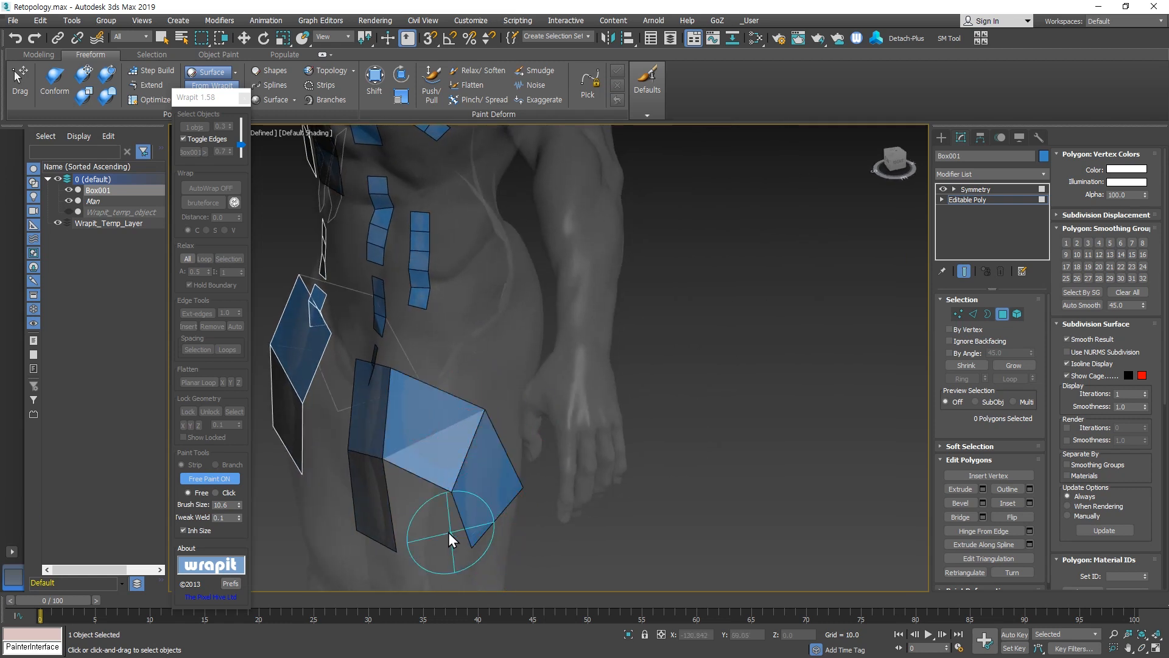
Reduce the brush size to 2.0 and reposition the vertices at the lower end of the waist strip to slant inward.
{"action": "mouse_move", "coordinate": [448, 532]}
{"action": "middle_mouse_down", "text": "alt"}
{"action": "mouse_move", "coordinate": [532, 447]}
{"action": "mouse_move", "coordinate": [545, 295]}
{"action": "middle_mouse_up", "text": "alt"}
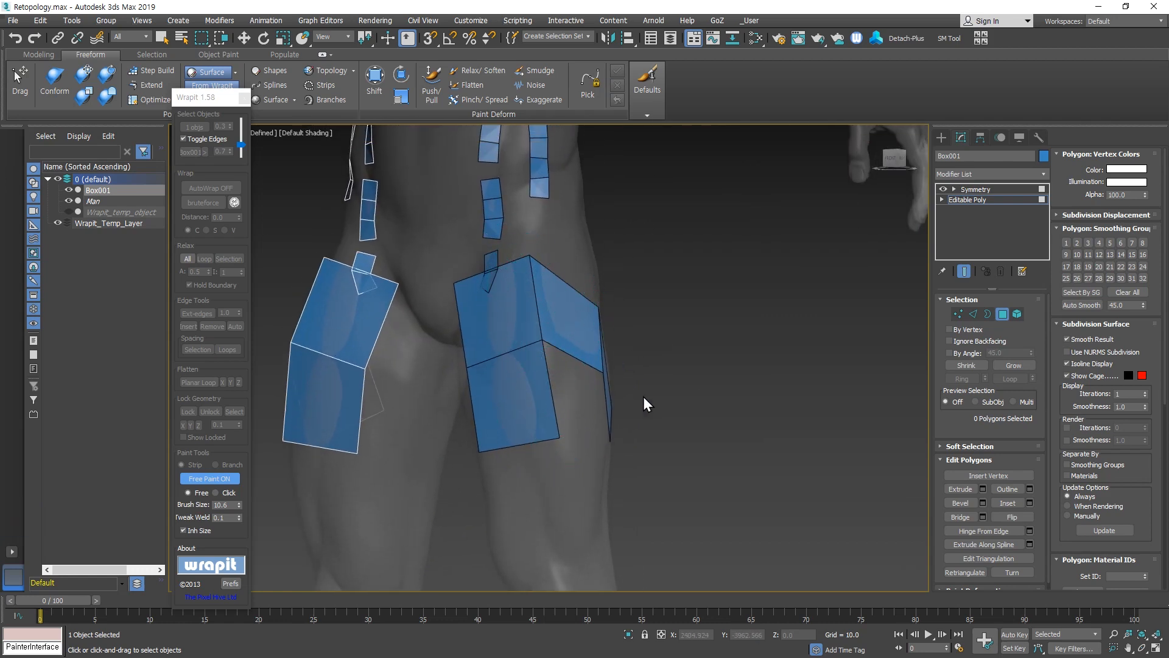
{"action": "middle_click_drag", "start_coordinate": [542, 213], "coordinate": [528, 430]}
{"action": "mouse_move", "coordinate": [530, 427]}
{"action": "left_mouse_down", "text": "ctrl+shift"}
{"action": "mouse_move", "coordinate": [528, 467]}
{"action": "mouse_move", "coordinate": [524, 397]}
{"action": "mouse_move", "coordinate": [522, 465]}
{"action": "left_mouse_up", "text": "ctrl+shift"}
{"action": "scroll", "coordinate": [521, 428], "scroll_direction": "up", "scroll_amount": 5}
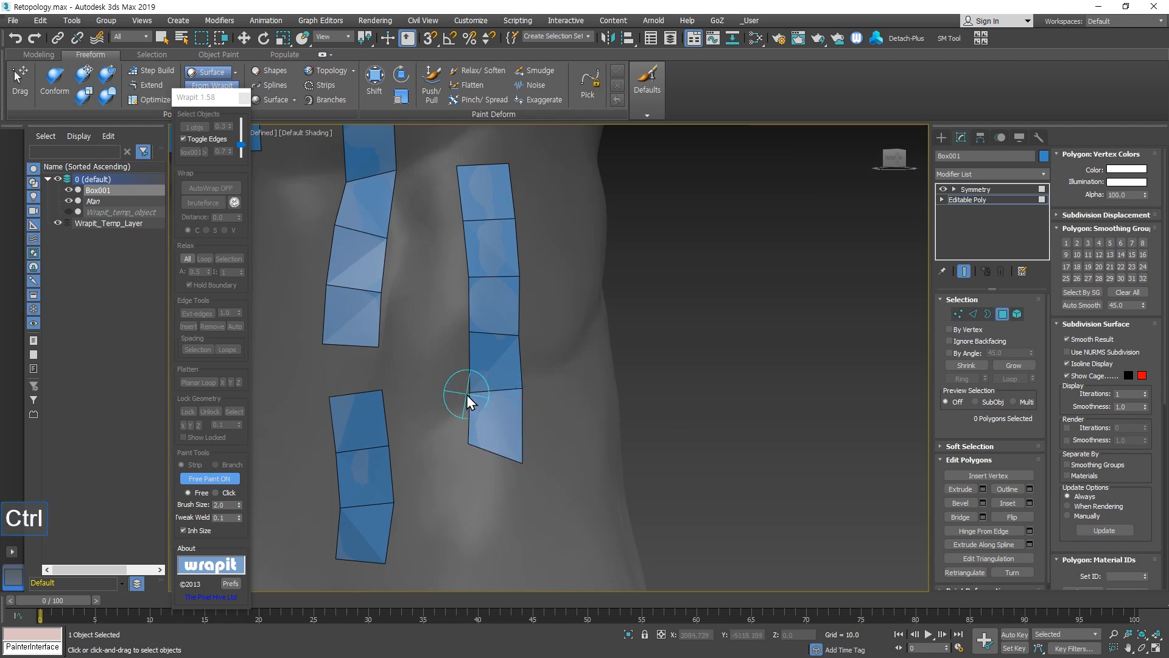
{"action": "left_click_drag", "start_coordinate": [467, 395], "coordinate": [460, 377], "text": "ctrl"}
{"action": "left_click_drag", "start_coordinate": [466, 448], "coordinate": [446, 462], "text": "ctrl"}
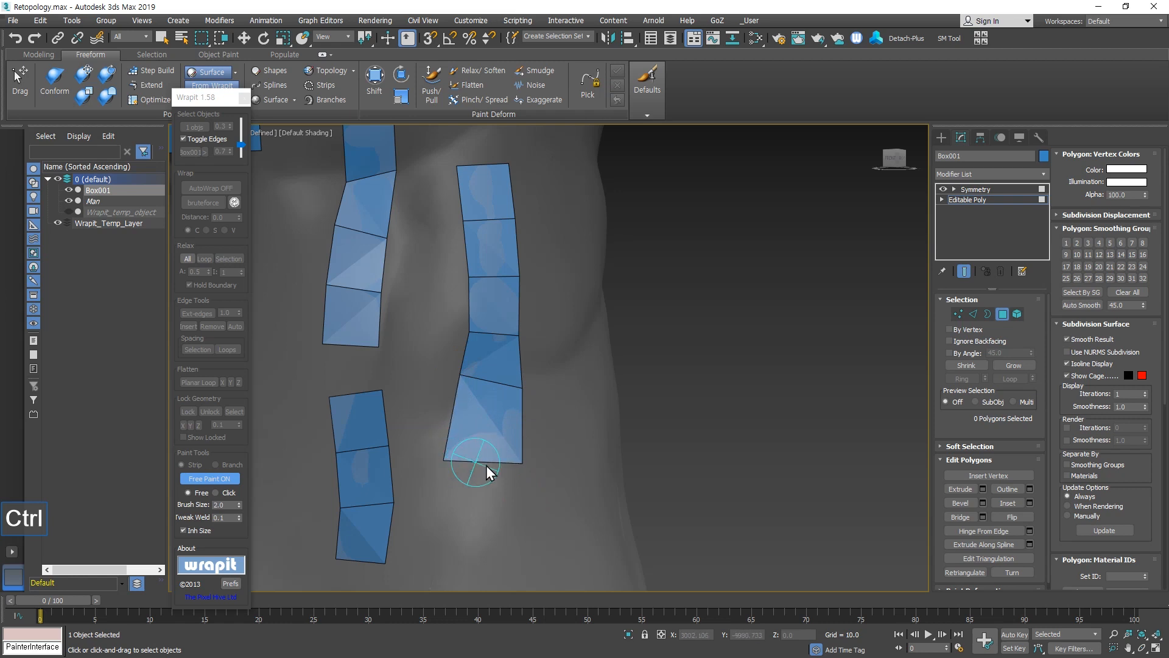
{"action": "mouse_move", "coordinate": [518, 387]}
{"action": "left_mouse_down", "text": "ctrl"}
{"action": "mouse_move", "coordinate": [521, 463]}
{"action": "mouse_move", "coordinate": [502, 453]}
{"action": "left_mouse_up", "text": "ctrl"}
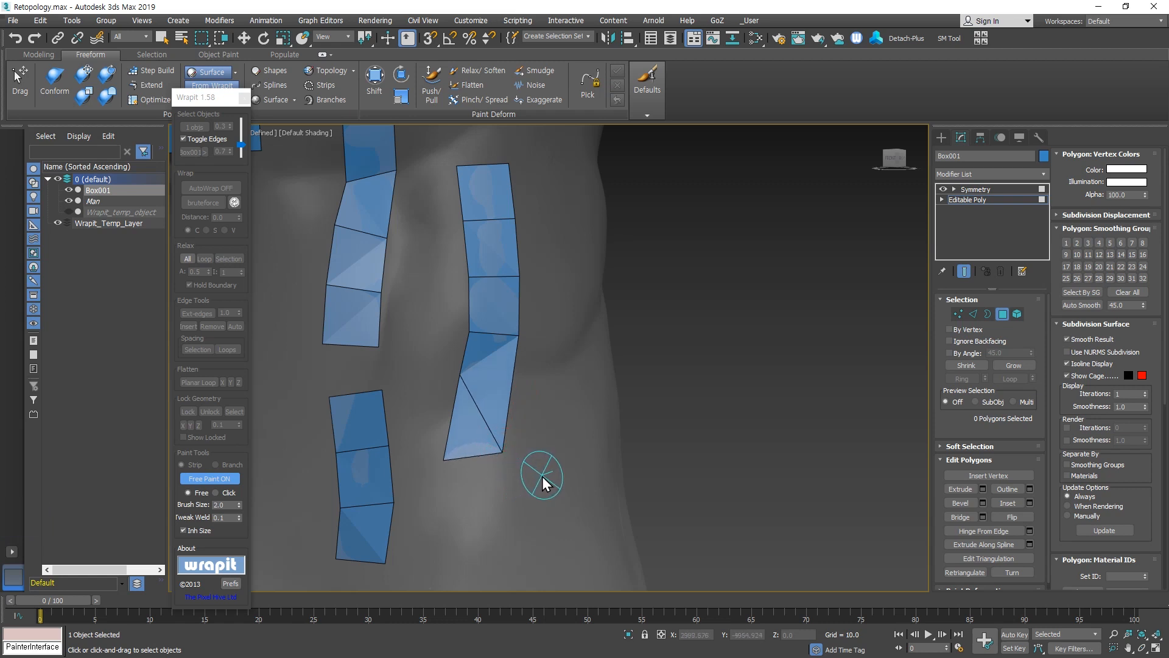
Weld the outer vertices at the waist strip's lower end upward, raising Tweak Weld to 0.5 for the second weld.
{"action": "left_click_drag", "start_coordinate": [236, 517], "coordinate": [194, 522]}
{"action": "mouse_move", "coordinate": [502, 451]}
{"action": "left_mouse_down", "text": "ctrl"}
{"action": "mouse_move", "coordinate": [518, 337]}
{"action": "mouse_move", "coordinate": [537, 409]}
{"action": "left_mouse_up", "text": "ctrl"}
{"action": "double_click", "coordinate": [223, 517]}
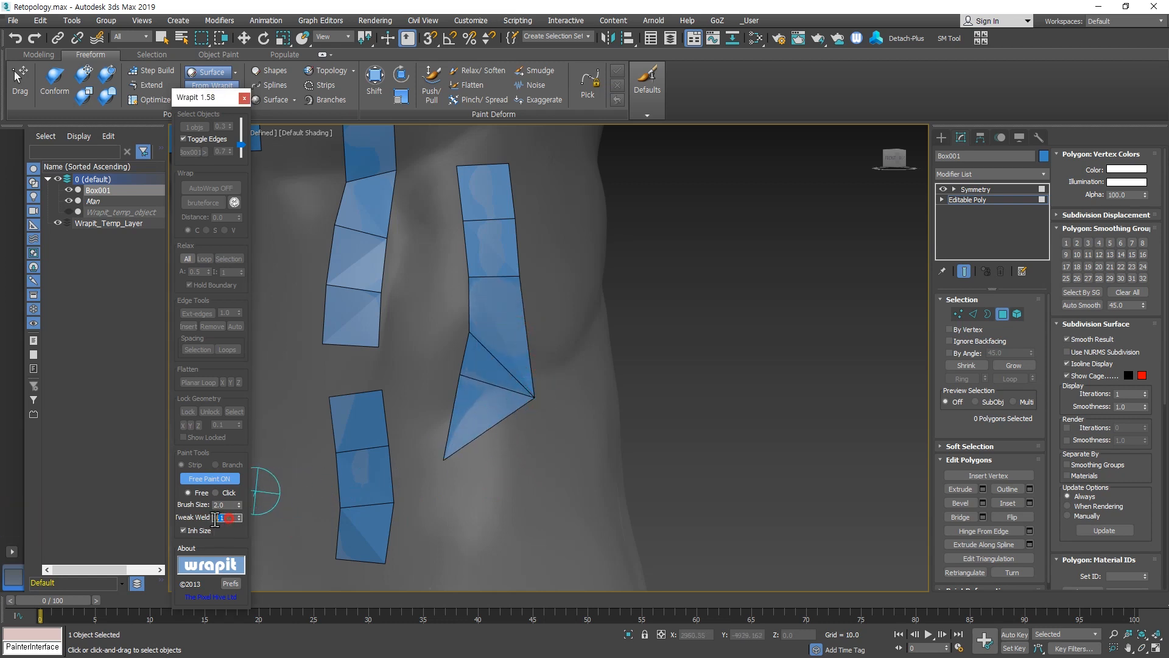
{"action": "type", "text": "0.5"}
{"action": "key", "text": "Return"}
{"action": "left_click_drag", "start_coordinate": [537, 395], "coordinate": [529, 282], "text": "ctrl"}
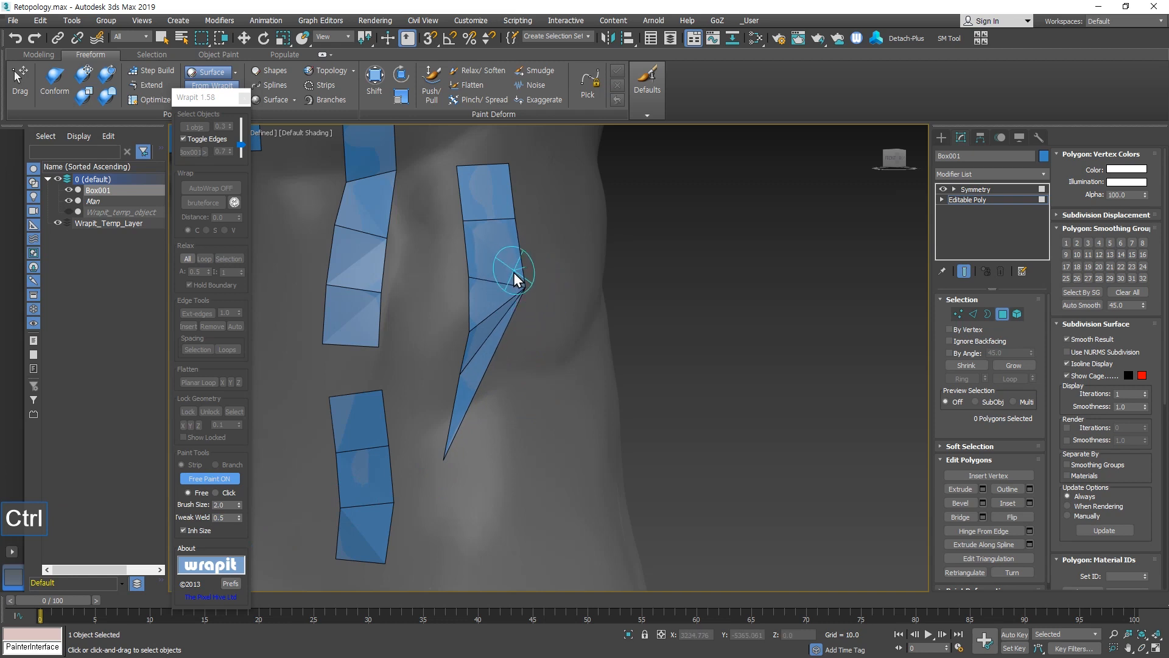
Set the Tweak Weld distance back to 0.1.
{"action": "double_click", "coordinate": [223, 518]}
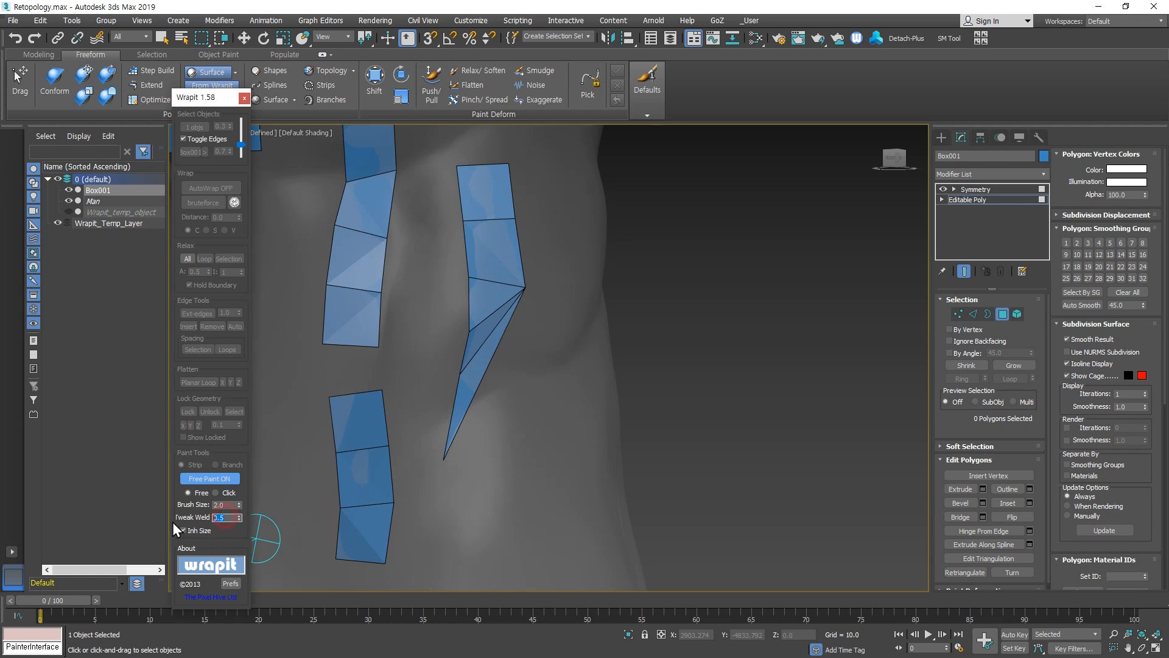
{"action": "type", "text": "0.1"}
{"action": "key", "text": "Return"}
Switch to Click painting and extend a three-quad strip from the outer edge of the chest strip's top quad toward the armpit.
{"action": "left_click", "coordinate": [222, 495]}
{"action": "scroll", "coordinate": [462, 480], "scroll_direction": "down", "scroll_amount": 3}
{"action": "middle_click_drag", "start_coordinate": [380, 407], "coordinate": [463, 393], "text": "alt"}
{"action": "left_click_drag", "start_coordinate": [480, 357], "coordinate": [479, 550]}
{"action": "middle_click_drag", "start_coordinate": [527, 329], "coordinate": [470, 619], "text": "alt"}
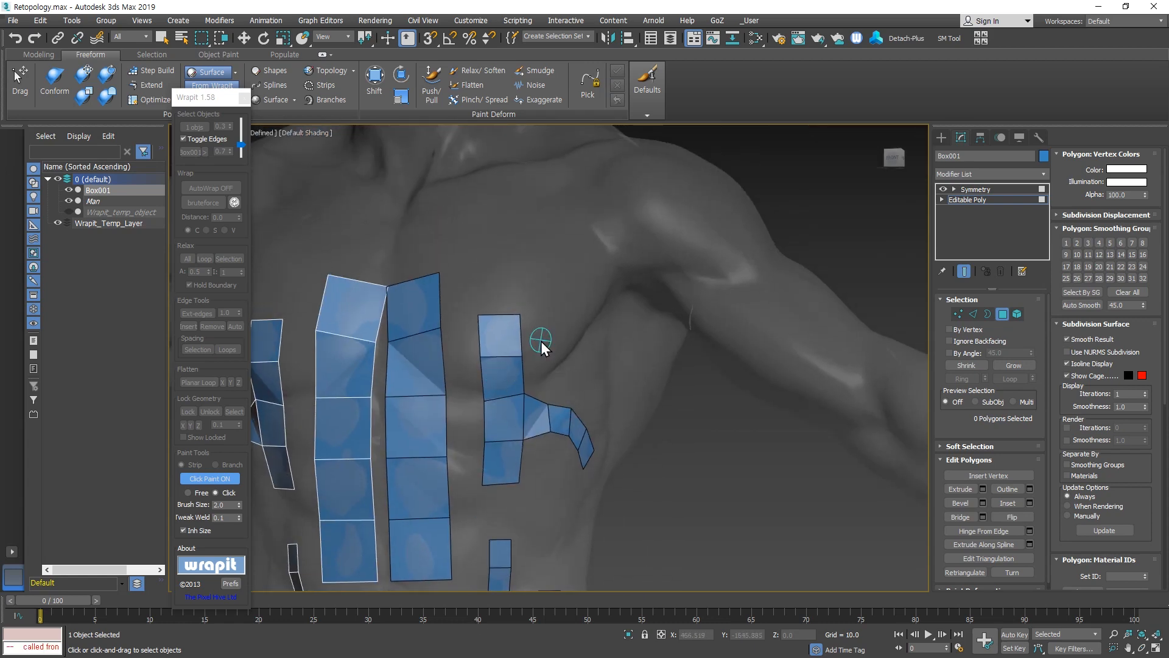
{"action": "middle_click_drag", "start_coordinate": [540, 341], "coordinate": [503, 353], "text": "alt"}
{"action": "scroll", "coordinate": [405, 408], "scroll_direction": "up", "scroll_amount": 5}
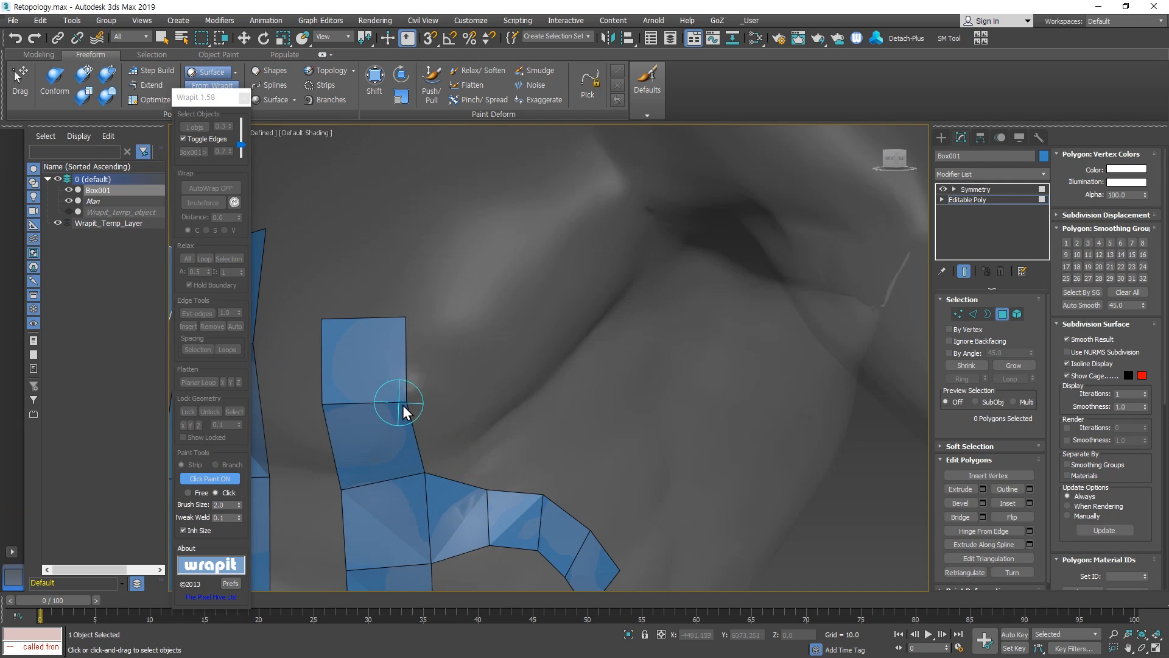
{"action": "left_click", "coordinate": [405, 355], "text": "shift"}
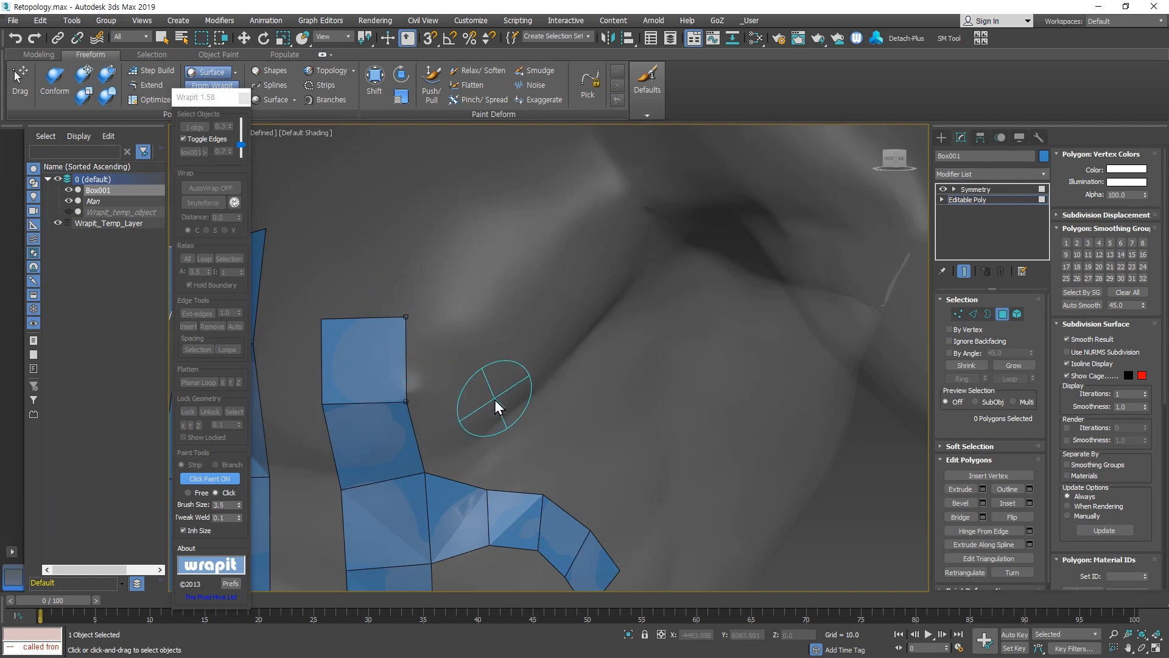
{"action": "left_click", "coordinate": [496, 357]}
{"action": "left_click", "coordinate": [550, 353]}
{"action": "left_click", "coordinate": [615, 372]}
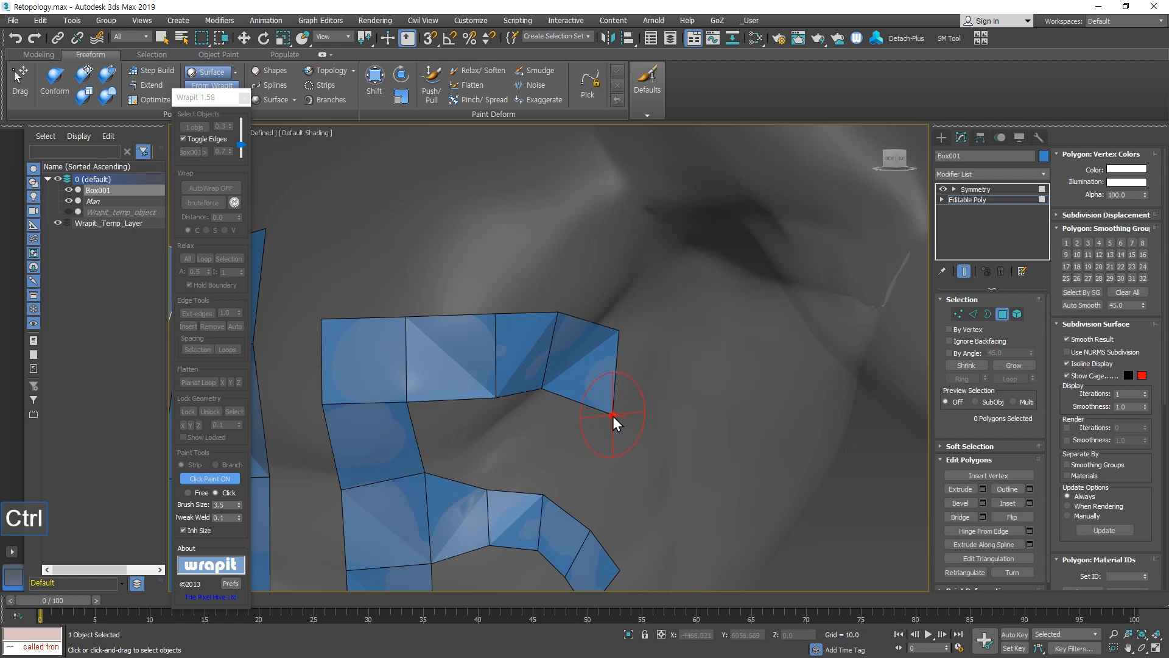
Collapse the end of the new armpit strip into a point by moving and welding its two end vertices.
{"action": "left_click_drag", "start_coordinate": [613, 415], "coordinate": [609, 376], "text": "ctrl"}
{"action": "left_click_drag", "start_coordinate": [618, 331], "coordinate": [609, 374], "text": "ctrl"}
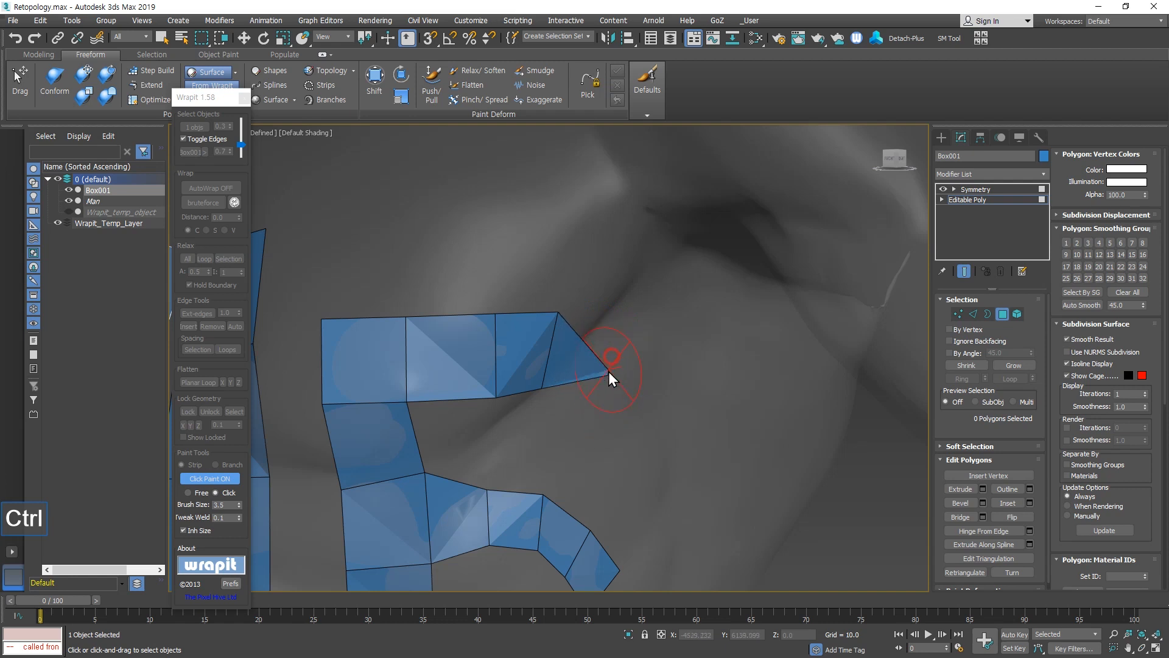
{"action": "mouse_move", "coordinate": [608, 374]}
{"action": "left_mouse_down", "text": "ctrl"}
{"action": "mouse_move", "coordinate": [595, 342]}
{"action": "mouse_move", "coordinate": [612, 354]}
{"action": "left_mouse_up", "text": "ctrl"}
{"action": "scroll", "coordinate": [627, 447], "scroll_direction": "down", "scroll_amount": 4}
{"action": "scroll", "coordinate": [601, 516], "scroll_direction": "down", "scroll_amount": 4}
{"action": "middle_click_drag", "start_coordinate": [600, 517], "coordinate": [525, 376]}
{"action": "middle_click_drag", "start_coordinate": [525, 375], "coordinate": [448, 485], "text": "alt"}
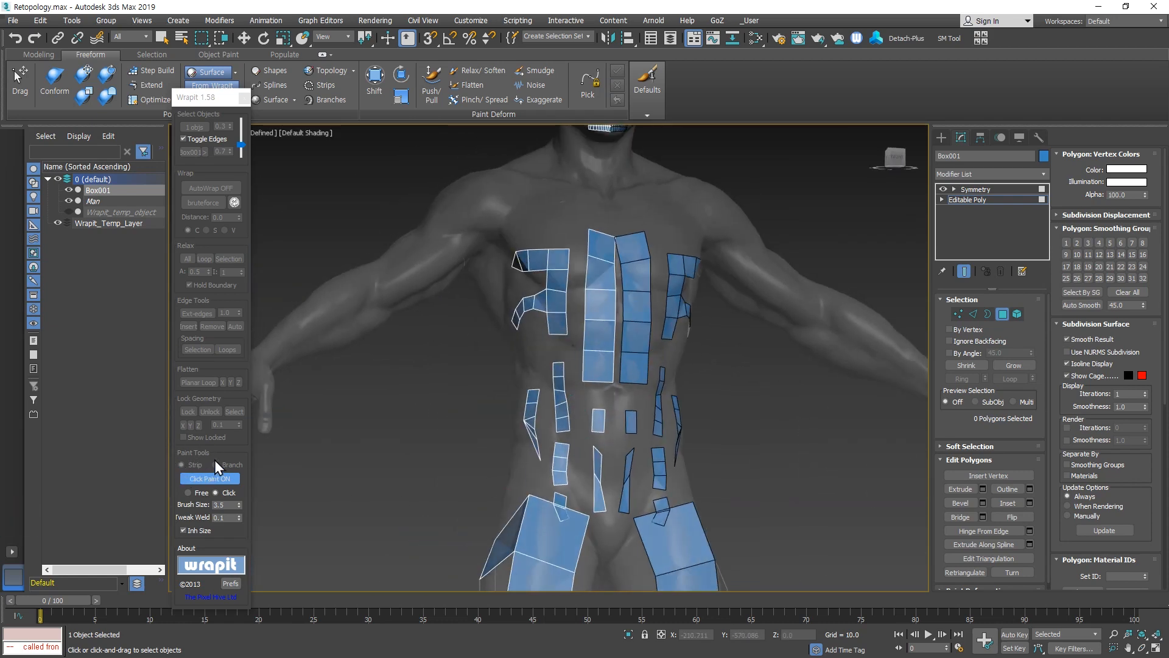
{"action": "middle_click_drag", "start_coordinate": [741, 431], "coordinate": [600, 426], "text": "alt"}
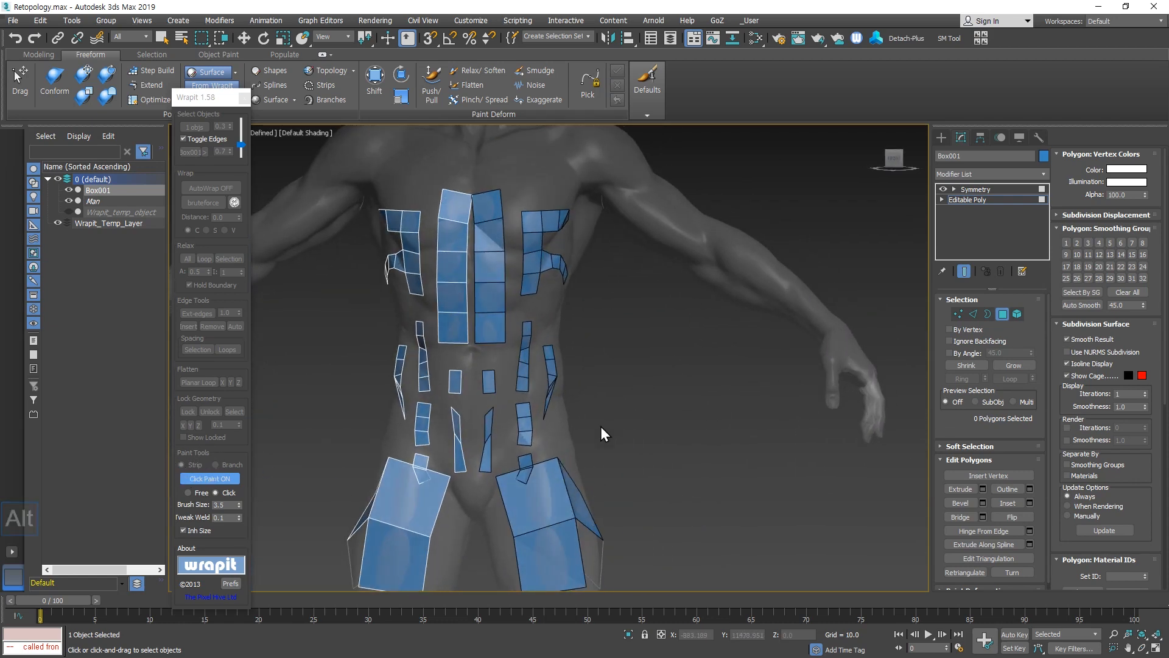
Turn off strip painting, then select and delete all practice strips on the torso and thighs, keeping the head mesh.
{"action": "right_click", "coordinate": [600, 426]}
{"action": "left_click", "coordinate": [754, 393]}
{"action": "right_click", "coordinate": [735, 409]}
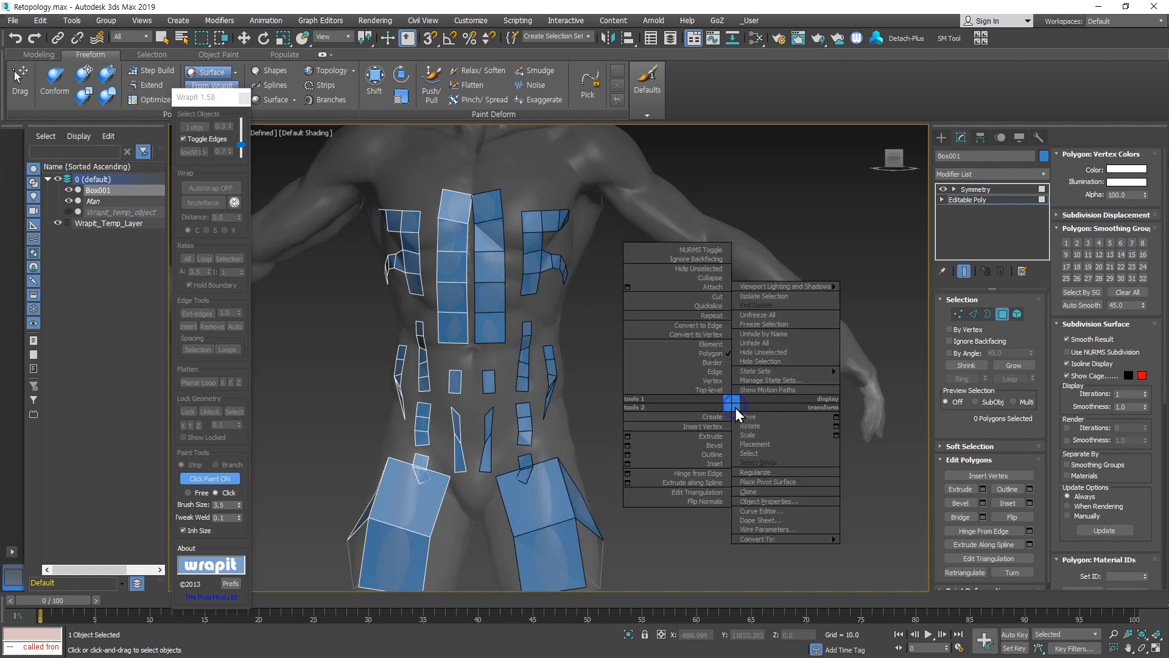
{"action": "left_click", "coordinate": [210, 480]}
{"action": "left_click", "coordinate": [210, 480]}
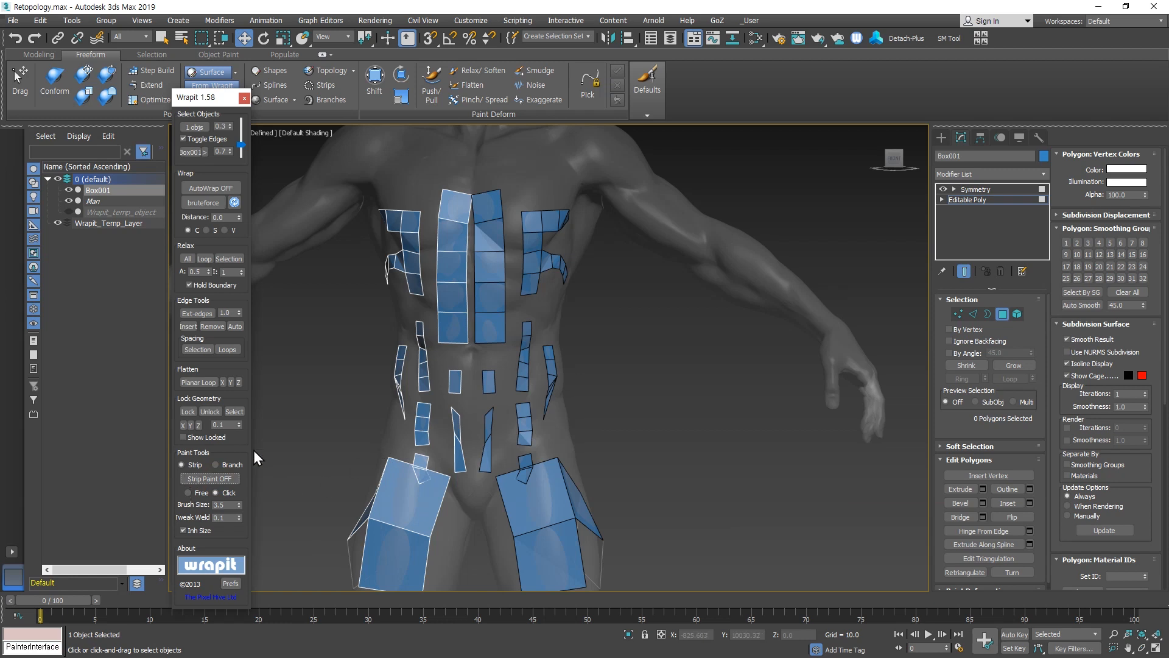
{"action": "scroll", "coordinate": [568, 458], "scroll_direction": "down", "scroll_amount": 4}
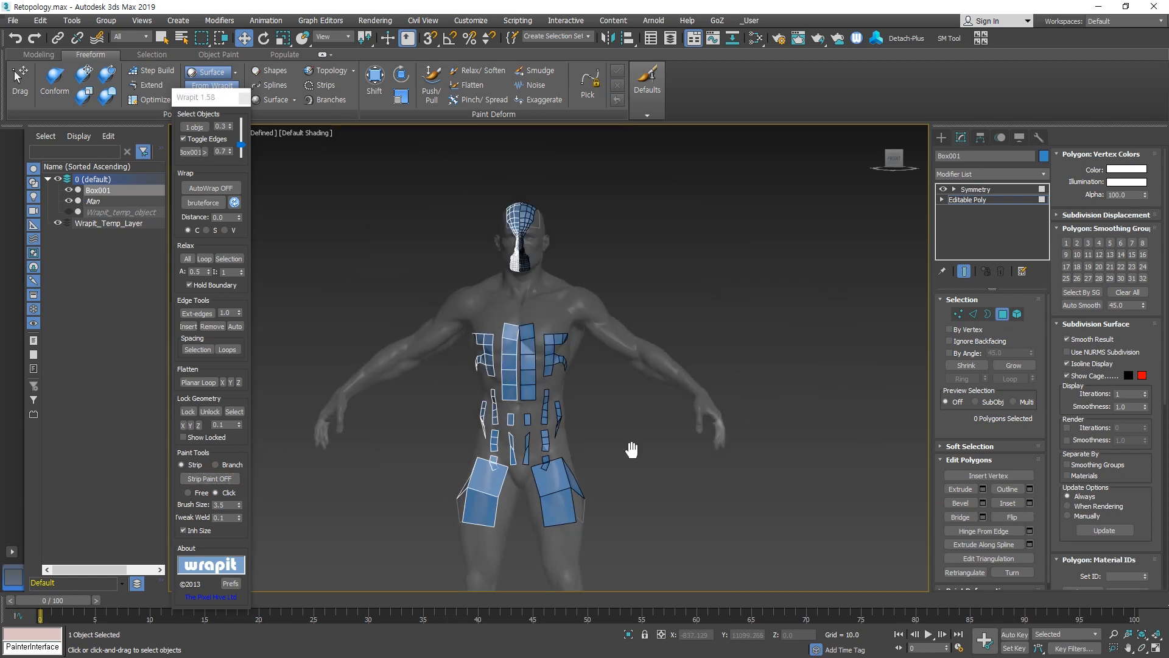
{"action": "middle_click_drag", "start_coordinate": [618, 371], "coordinate": [594, 347]}
{"action": "left_click_drag", "start_coordinate": [510, 393], "coordinate": [329, 572]}
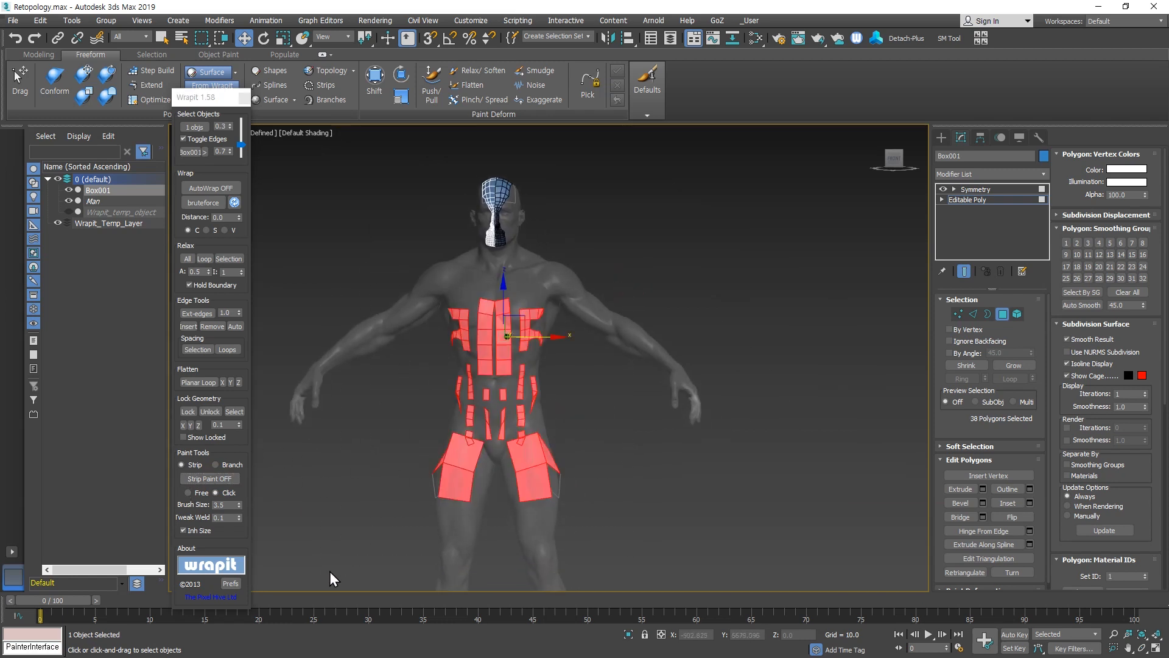
{"action": "key", "text": "Delete"}
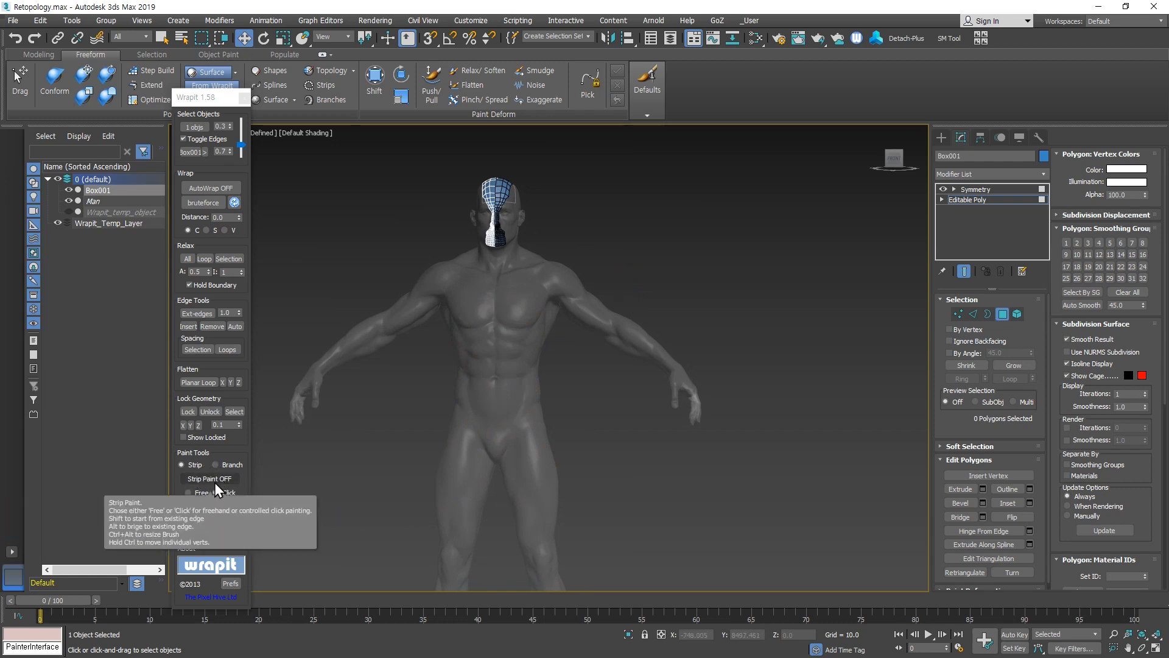
Turn strip painting back on for the eye area, reduce the brush size to 0.3 and switch to Free painting.
{"action": "scroll", "coordinate": [488, 223], "scroll_direction": "up", "scroll_amount": 10}
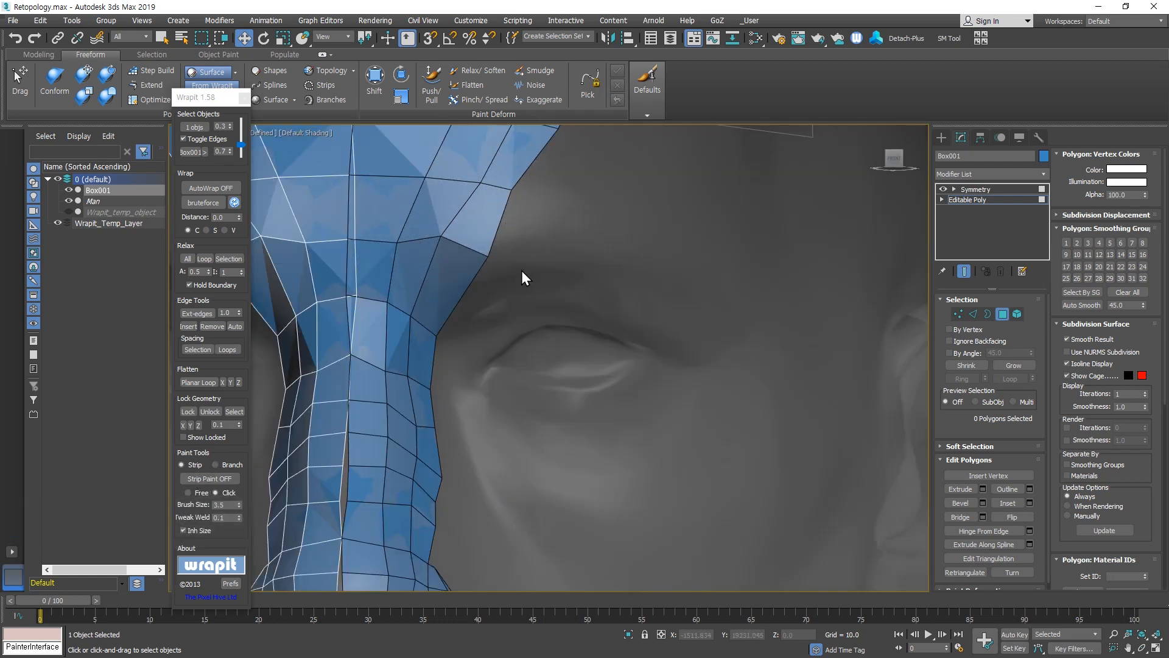
{"action": "middle_click_drag", "start_coordinate": [521, 272], "coordinate": [501, 399]}
{"action": "left_click", "coordinate": [195, 478]}
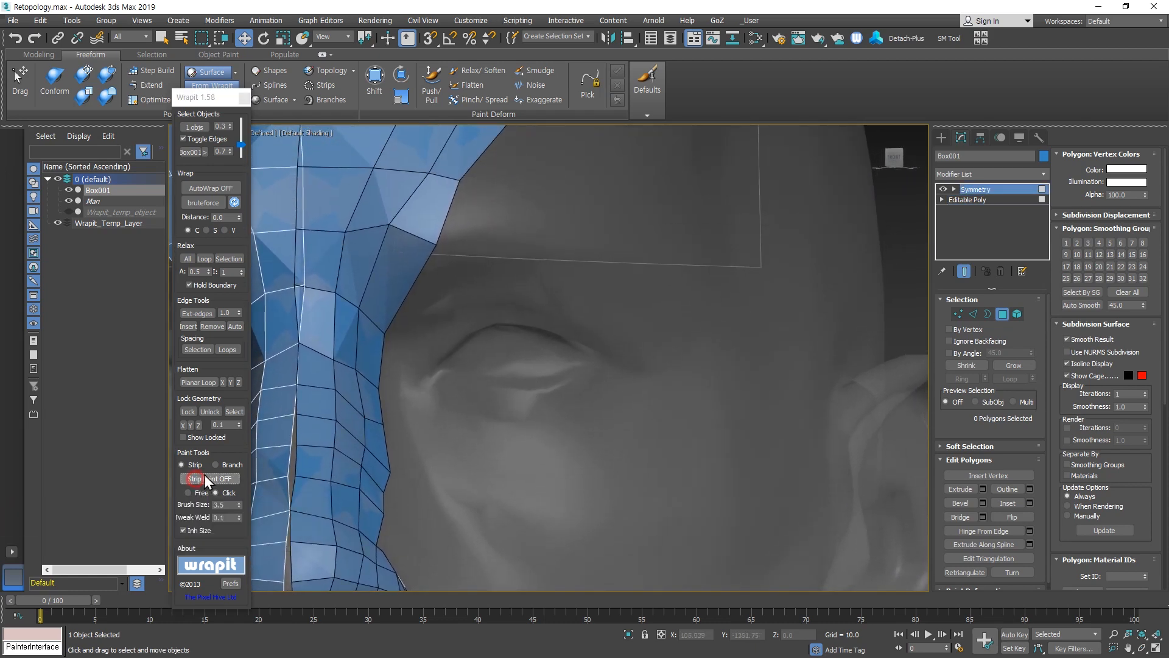
{"action": "left_click_drag", "start_coordinate": [480, 323], "coordinate": [472, 345], "text": "ctrl+shift"}
{"action": "scroll", "coordinate": [472, 344], "scroll_direction": "up", "scroll_amount": 2}
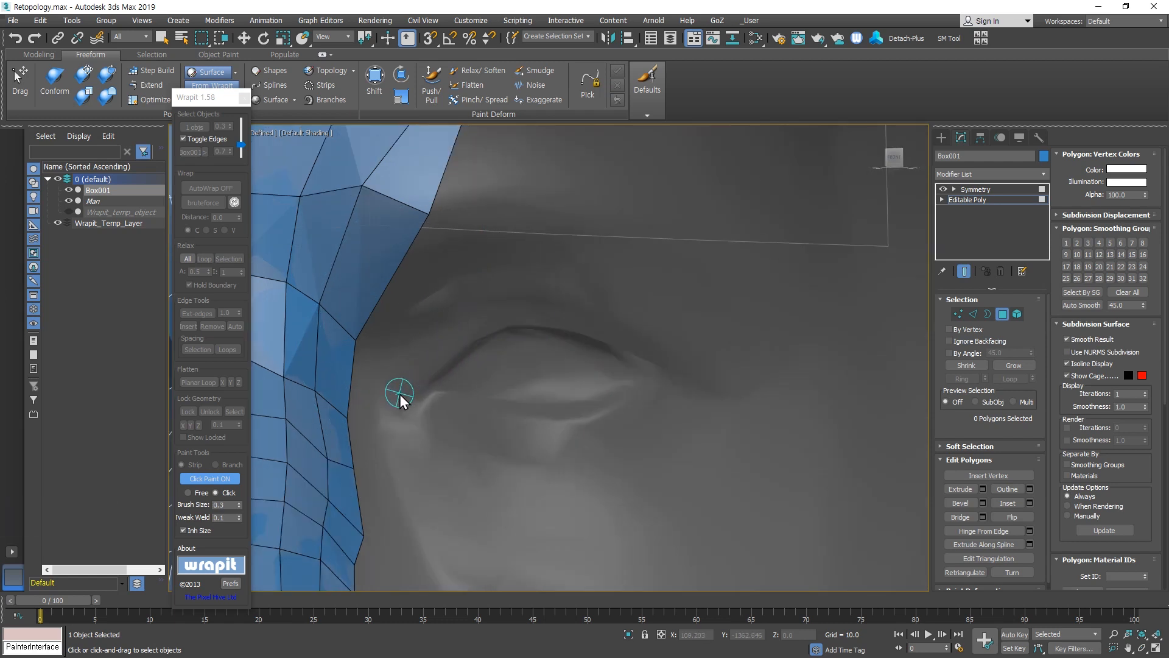
{"action": "key", "text": "ctrl+z"}
{"action": "left_click", "coordinate": [195, 493]}
Try painting a freehand strip over the upper eyelid with the 0.3 brush, and undo it.
{"action": "mouse_move", "coordinate": [442, 341]}
{"action": "left_mouse_down"}
{"action": "mouse_move", "coordinate": [522, 313]}
{"action": "mouse_move", "coordinate": [666, 352]}
{"action": "left_mouse_up"}
{"action": "mouse_move", "coordinate": [666, 353]}
{"action": "middle_mouse_down", "text": "alt"}
{"action": "mouse_move", "coordinate": [491, 303]}
{"action": "mouse_move", "coordinate": [510, 315]}
{"action": "middle_mouse_up", "text": "alt"}
{"action": "key", "text": "ctrl+z"}
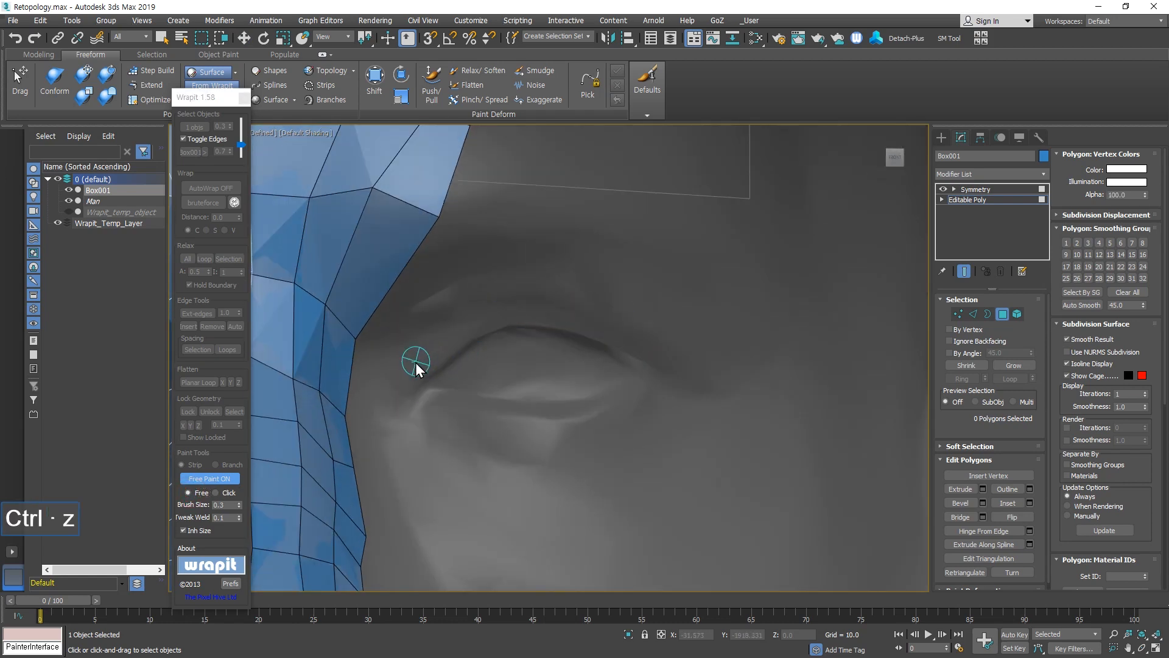
Increase the brush size to 0.5 and paint freehand strips along the upper and lower eyelids.
{"action": "mouse_move", "coordinate": [415, 363]}
{"action": "left_mouse_down", "text": "ctrl+shift"}
{"action": "mouse_move", "coordinate": [431, 346]}
{"action": "mouse_move", "coordinate": [559, 318]}
{"action": "mouse_move", "coordinate": [653, 358]}
{"action": "mouse_move", "coordinate": [678, 388]}
{"action": "left_mouse_up", "text": "ctrl+shift"}
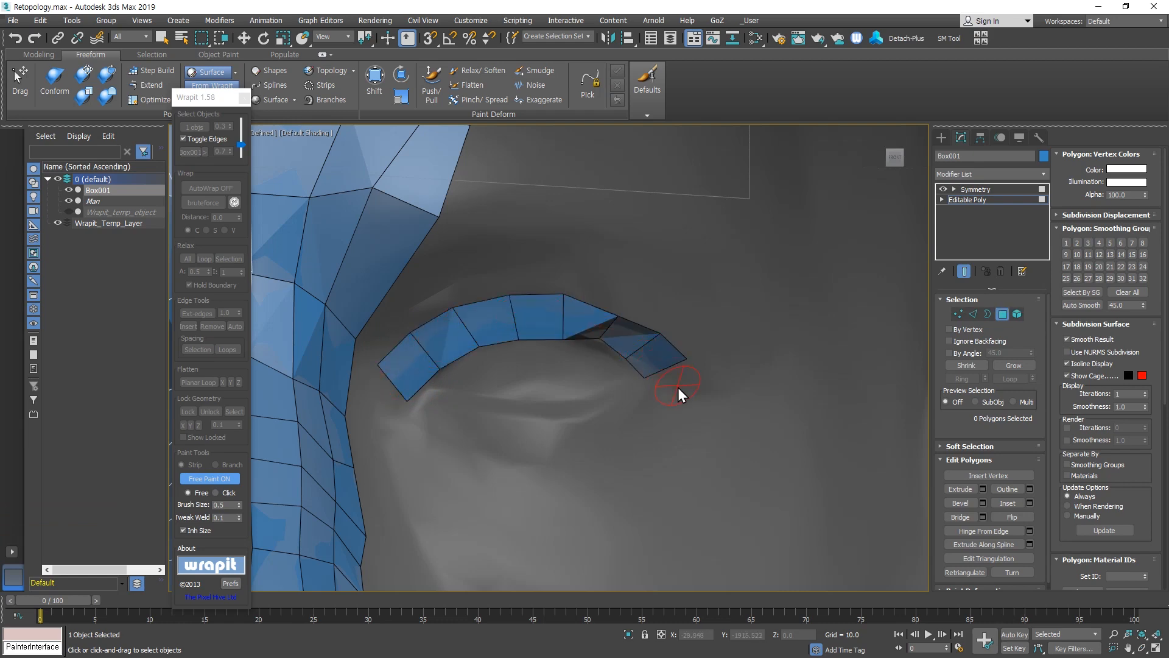
{"action": "mouse_move", "coordinate": [687, 414]}
{"action": "middle_mouse_down", "text": "alt"}
{"action": "mouse_move", "coordinate": [626, 399]}
{"action": "mouse_move", "coordinate": [602, 420]}
{"action": "mouse_move", "coordinate": [597, 410]}
{"action": "middle_mouse_up", "text": "alt"}
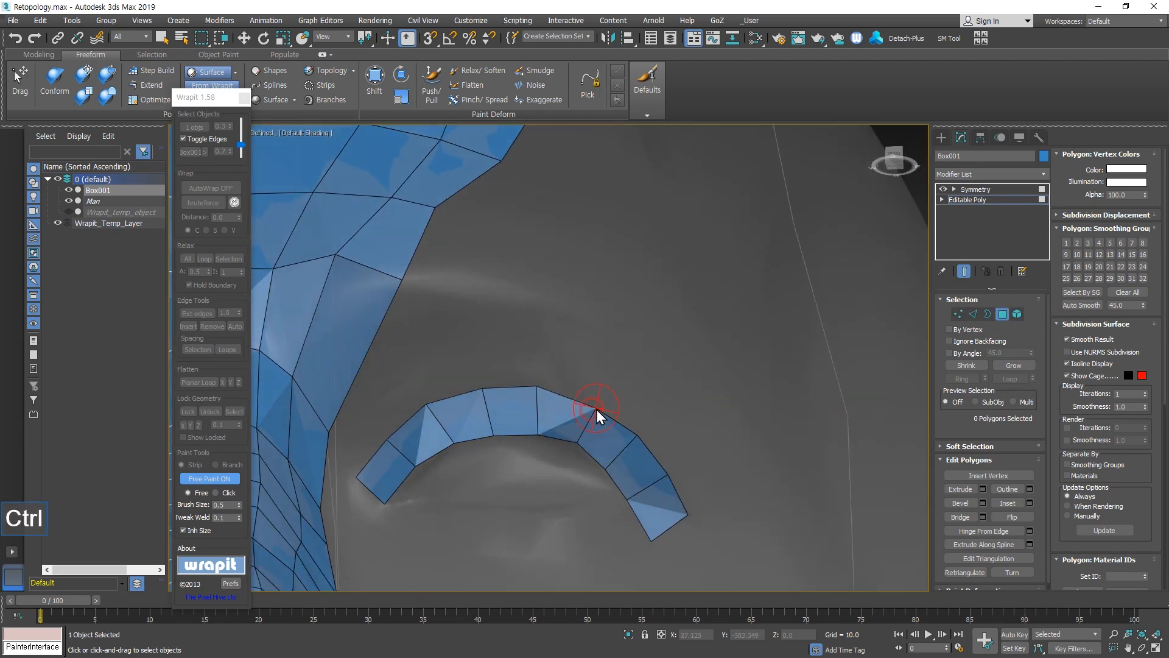
{"action": "scroll", "coordinate": [629, 464], "scroll_direction": "down", "scroll_amount": 3}
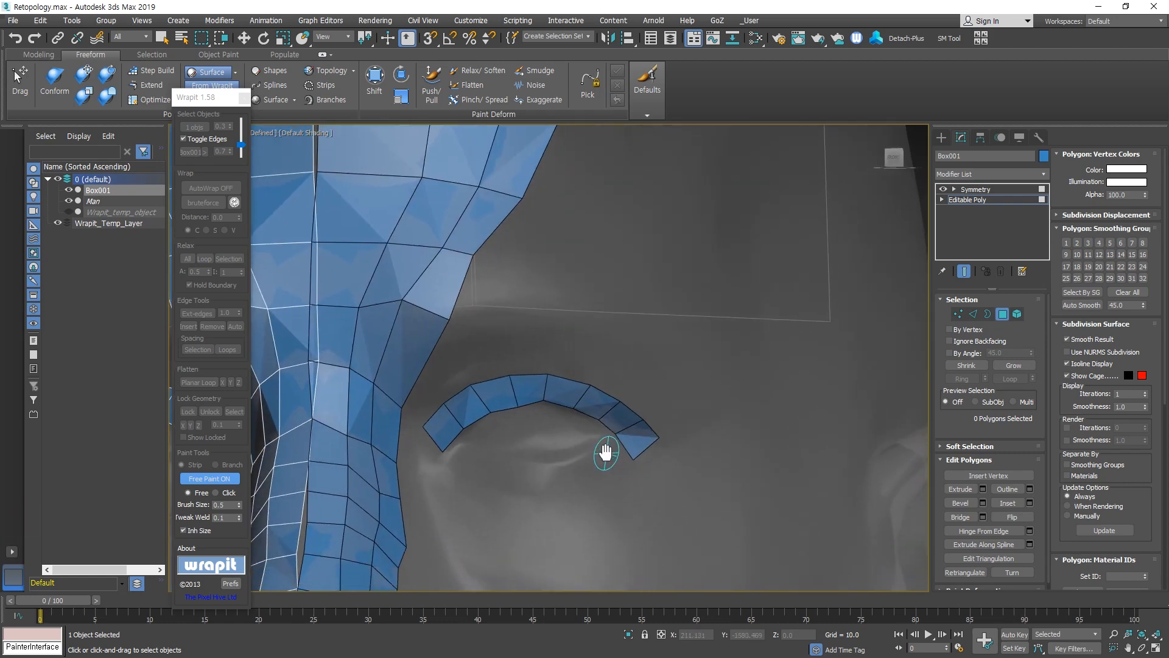
{"action": "key", "text": "ctrl"}
{"action": "scroll", "coordinate": [612, 451], "scroll_direction": "up", "scroll_amount": 3}
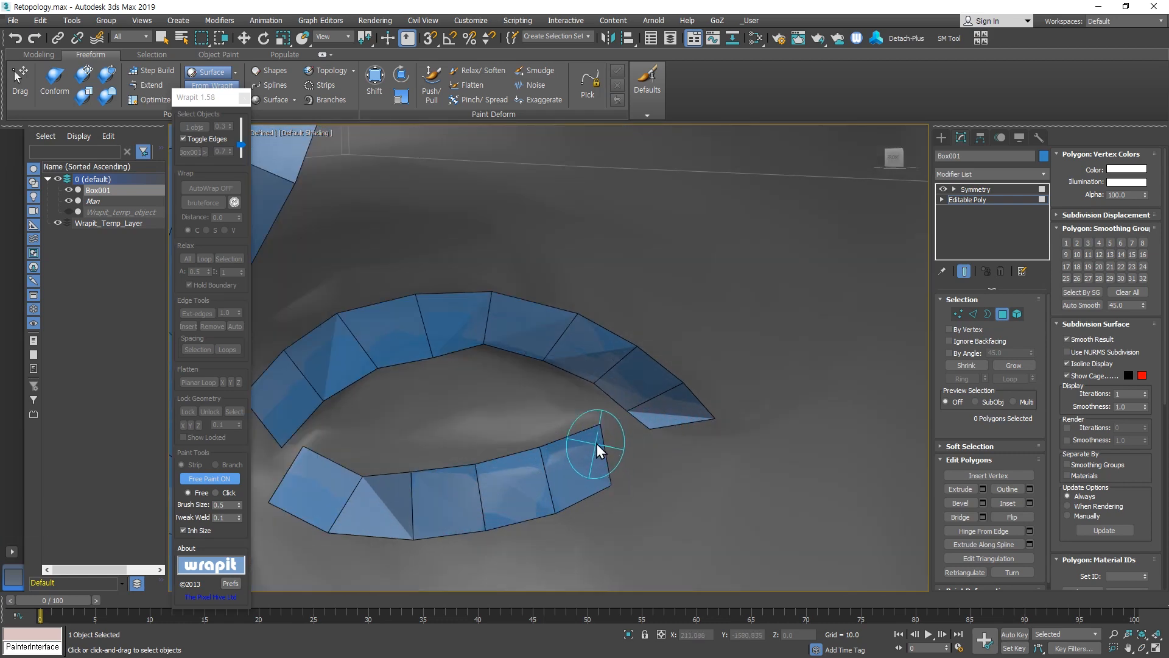
Adjust the strip ends at the outer eye corner, then bridge the two eyelid strips there using Click painting.
{"action": "key", "text": "ctrl"}
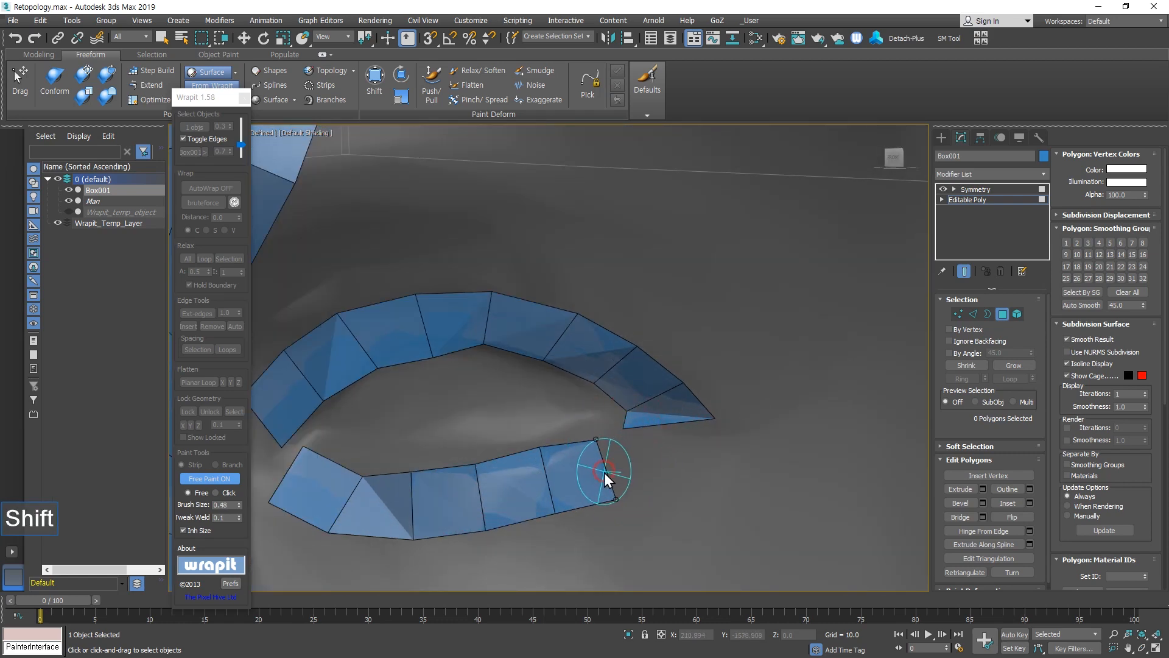
{"action": "left_click", "coordinate": [216, 492]}
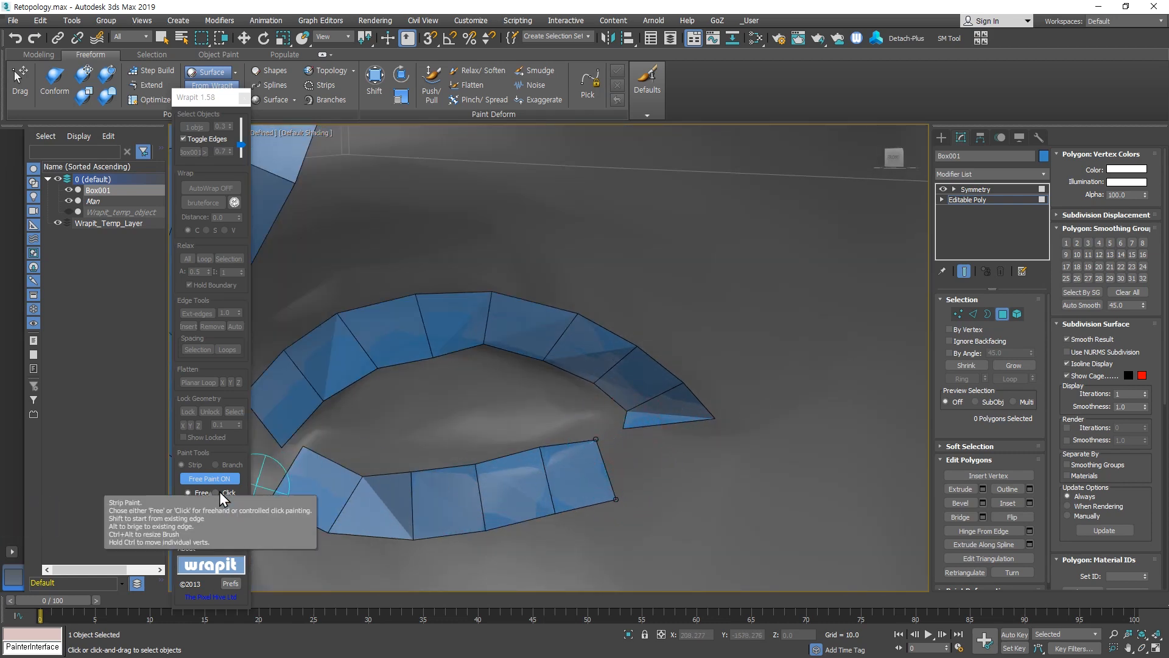
{"action": "left_click", "coordinate": [607, 468]}
{"action": "left_click_drag", "start_coordinate": [638, 429], "coordinate": [624, 428], "text": "ctrl"}
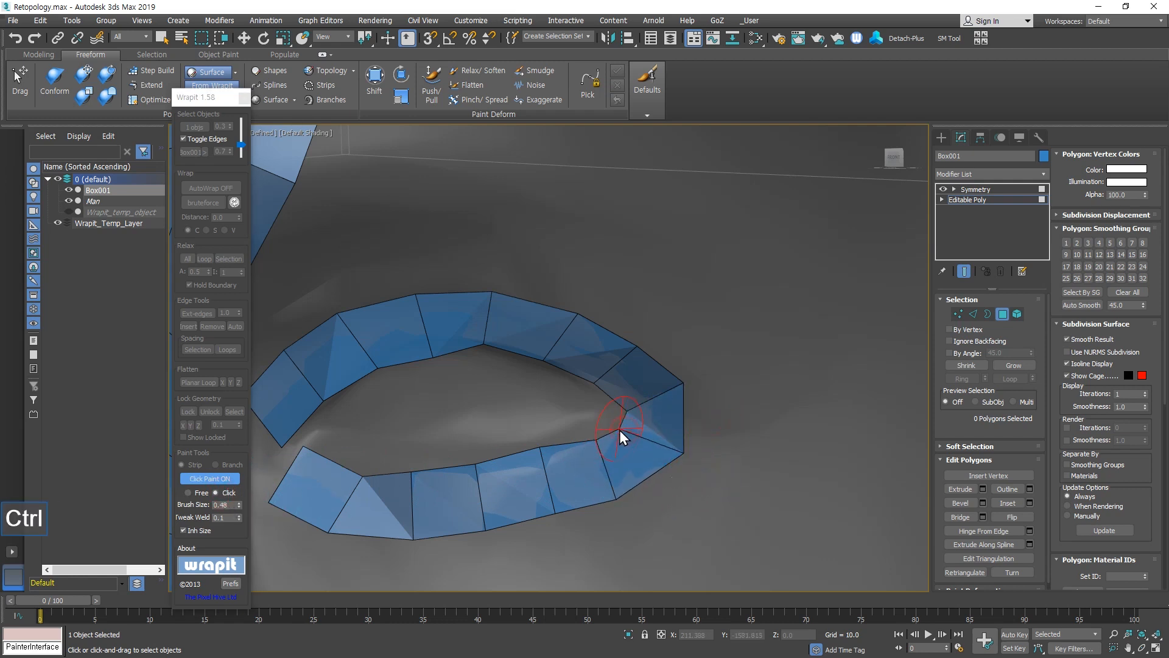
Weld the strip ends' inner vertices at the inner eye corner, fill the remaining gap and pull its outer vertex inward.
{"action": "scroll", "coordinate": [411, 462], "scroll_direction": "down", "scroll_amount": 5}
{"action": "scroll", "coordinate": [660, 444], "scroll_direction": "up", "scroll_amount": 6}
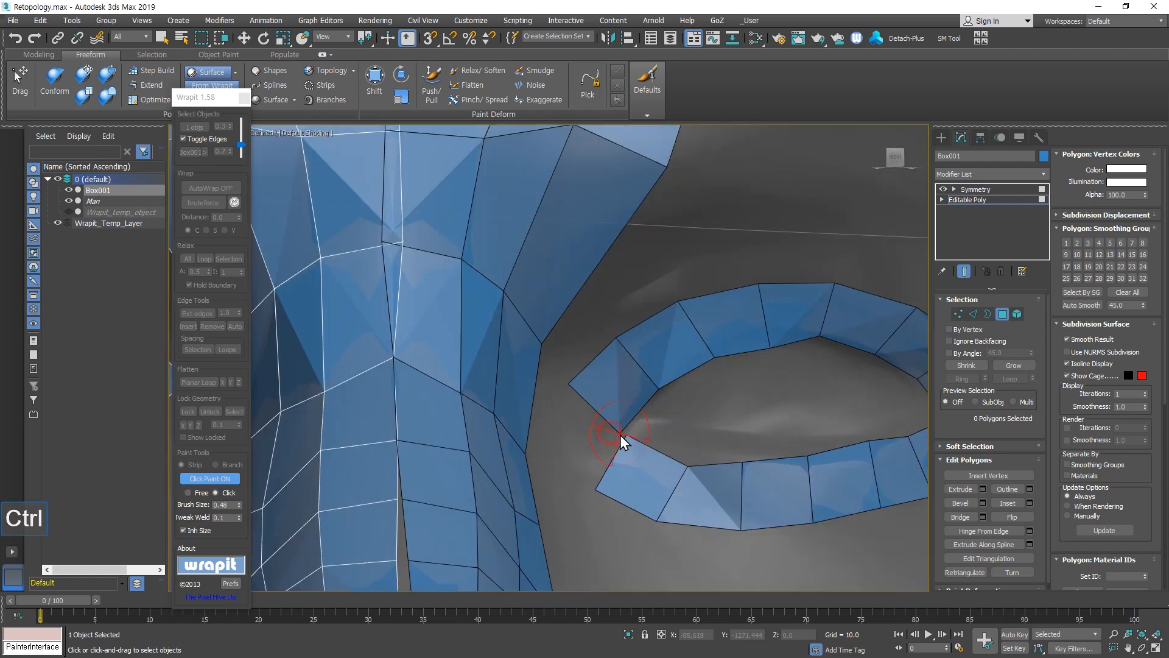
{"action": "left_click_drag", "start_coordinate": [620, 434], "coordinate": [593, 491], "text": "ctrl"}
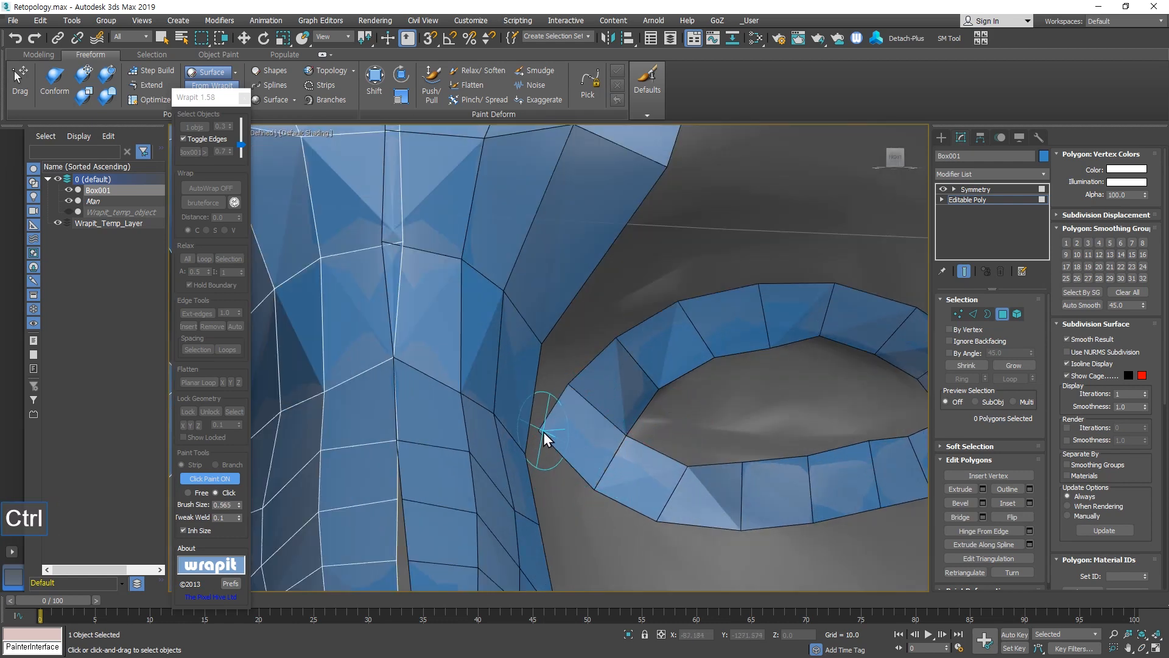
{"action": "mouse_move", "coordinate": [543, 433]}
{"action": "left_mouse_down", "text": "ctrl"}
{"action": "mouse_move", "coordinate": [572, 382]}
{"action": "mouse_move", "coordinate": [561, 411]}
{"action": "left_mouse_up", "text": "ctrl"}
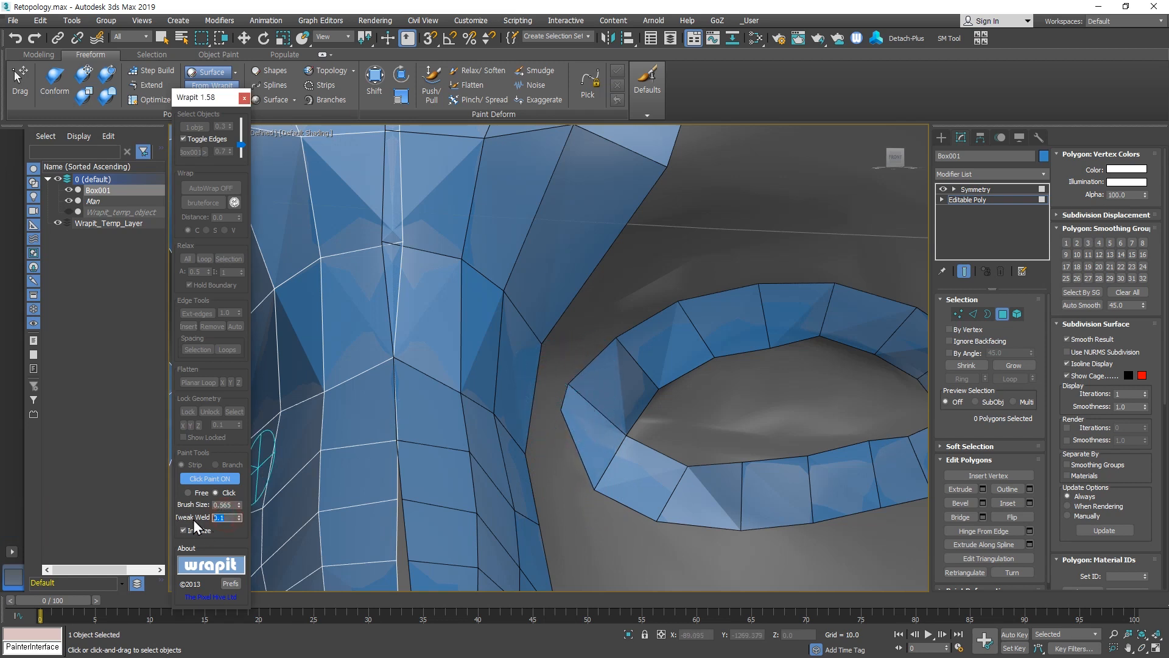
Set Tweak Weld to 0.2 and weld the extra outer vertex at the inner eye corner into its neighbour.
{"action": "key", "text": "Return"}
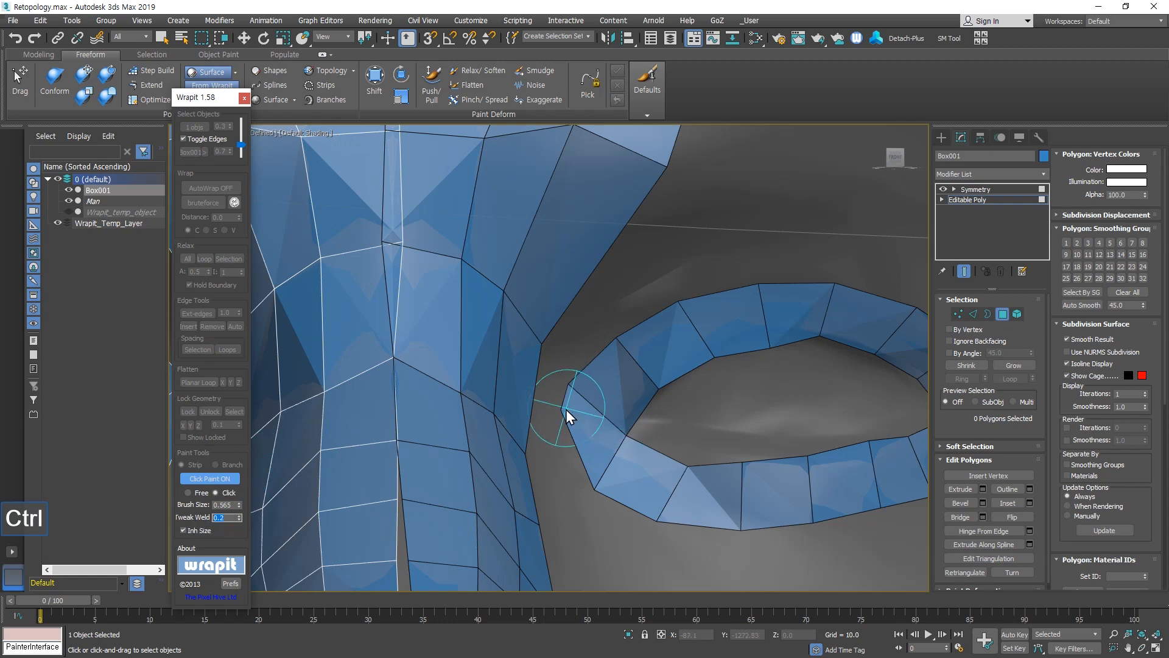
{"action": "left_click_drag", "start_coordinate": [570, 385], "coordinate": [575, 403], "text": "ctrl"}
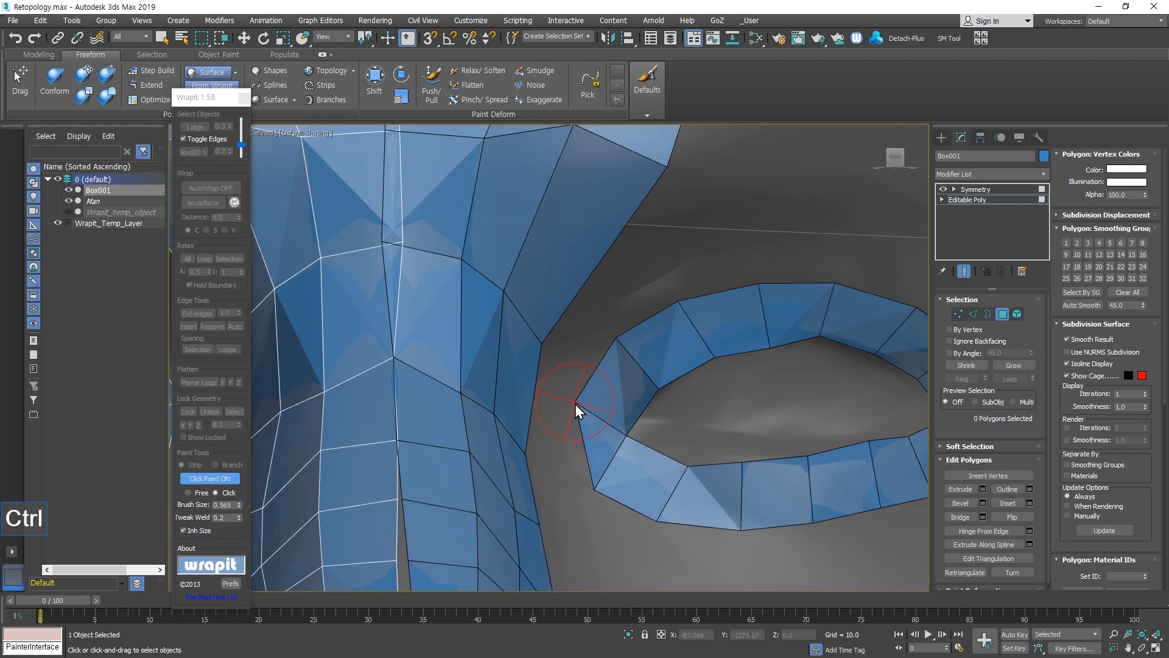
{"action": "scroll", "coordinate": [599, 421], "scroll_direction": "down", "scroll_amount": 3}
{"action": "middle_click_drag", "start_coordinate": [632, 443], "coordinate": [593, 485], "text": "alt"}
{"action": "scroll", "coordinate": [675, 401], "scroll_direction": "down", "scroll_amount": 2}
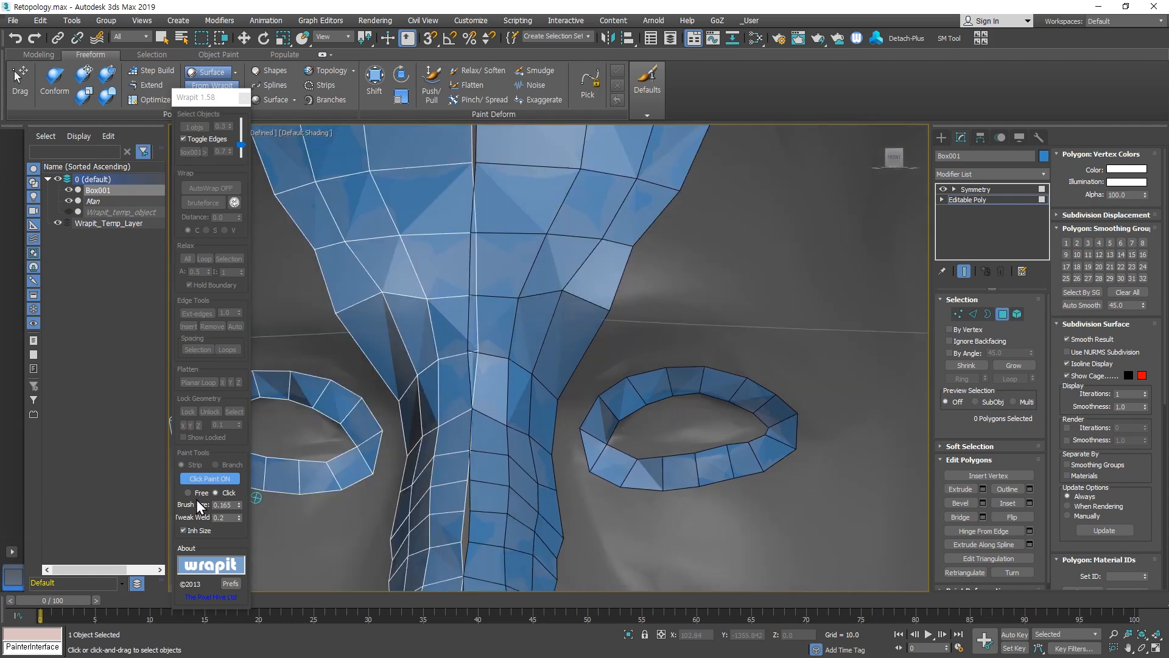
Toggle Show End Result off and back on to compare the eye loop with and without Symmetry.
{"action": "middle_click_drag", "start_coordinate": [746, 449], "coordinate": [735, 447]}
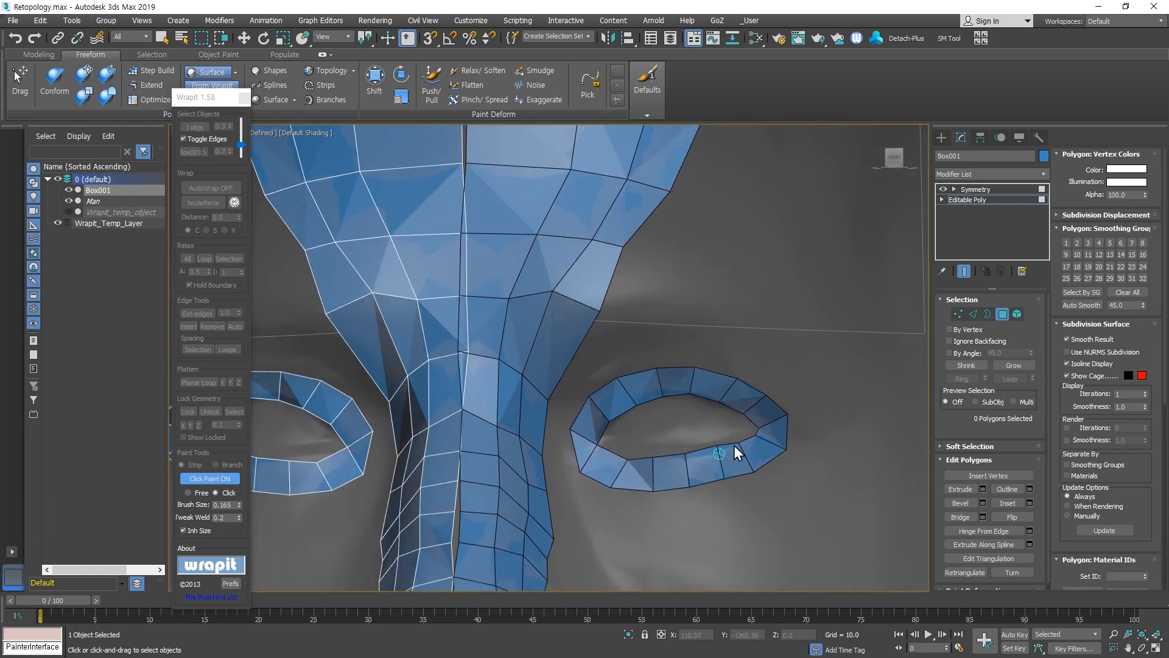
{"action": "left_click", "coordinate": [965, 271]}
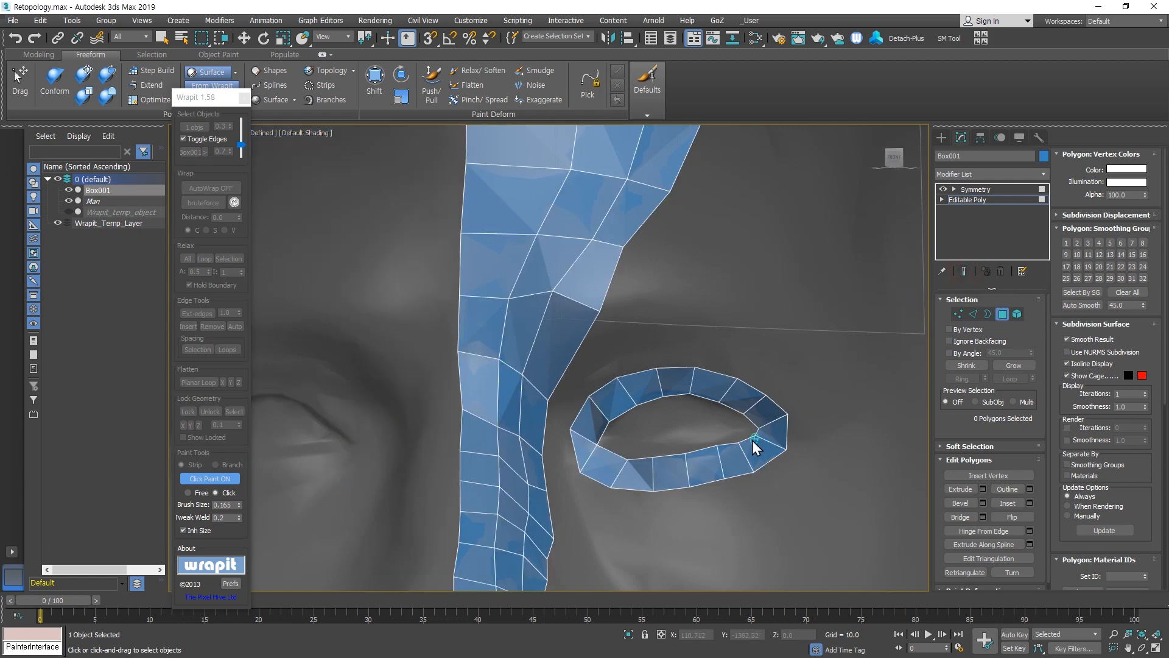
{"action": "left_click", "coordinate": [964, 269]}
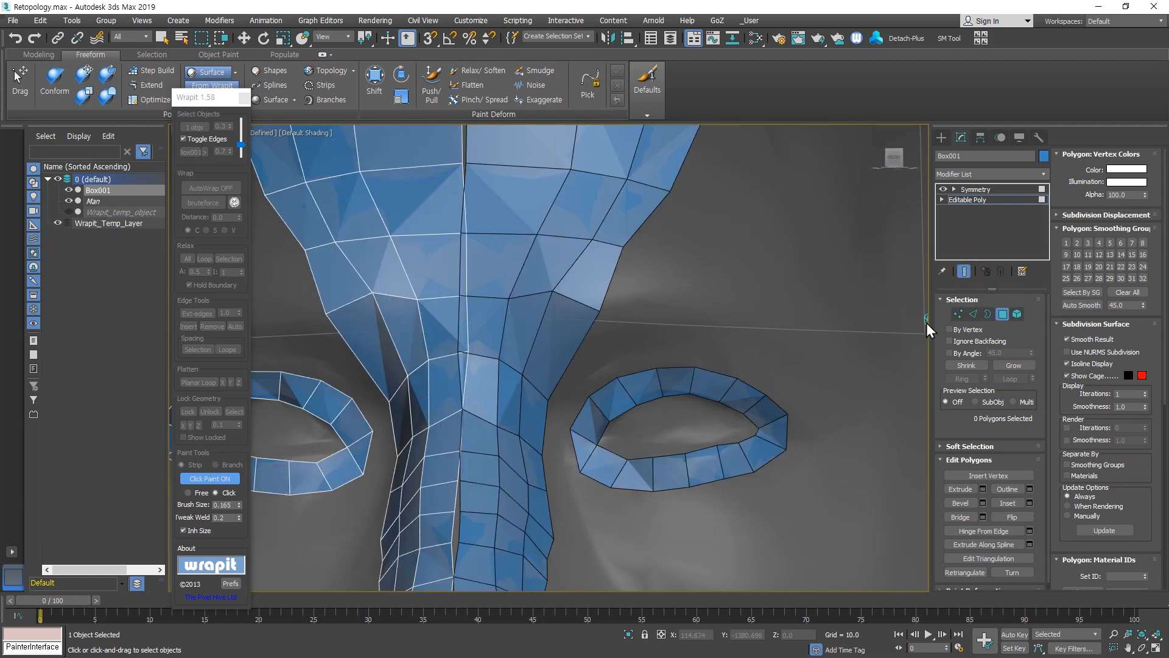
Set strip painting to Free and paint a polygon strip around the ear's outer rim down to the lobe.
{"action": "scroll", "coordinate": [694, 389], "scroll_direction": "down", "scroll_amount": 3}
{"action": "mouse_move", "coordinate": [681, 390]}
{"action": "middle_mouse_down", "text": "alt"}
{"action": "mouse_move", "coordinate": [612, 379]}
{"action": "mouse_move", "coordinate": [587, 396]}
{"action": "middle_mouse_up", "text": "alt"}
{"action": "scroll", "coordinate": [587, 396], "scroll_direction": "up", "scroll_amount": 4}
{"action": "left_click_drag", "start_coordinate": [587, 395], "coordinate": [539, 316], "text": "ctrl+shift"}
{"action": "key", "text": "ctrl+z"}
{"action": "left_click", "coordinate": [202, 493]}
{"action": "mouse_move", "coordinate": [498, 360]}
{"action": "left_mouse_down"}
{"action": "mouse_move", "coordinate": [704, 323]}
{"action": "mouse_move", "coordinate": [645, 545]}
{"action": "left_mouse_up"}
{"action": "scroll", "coordinate": [583, 429], "scroll_direction": "down", "scroll_amount": 3}
{"action": "key", "text": "ctrl+z"}
{"action": "scroll", "coordinate": [609, 396], "scroll_direction": "up", "scroll_amount": 4}
{"action": "mouse_move", "coordinate": [603, 334]}
{"action": "left_mouse_down", "text": "ctrl+shift"}
{"action": "mouse_move", "coordinate": [616, 334]}
{"action": "mouse_move", "coordinate": [648, 268]}
{"action": "mouse_move", "coordinate": [794, 341]}
{"action": "mouse_move", "coordinate": [667, 554]}
{"action": "mouse_move", "coordinate": [685, 469]}
{"action": "mouse_move", "coordinate": [631, 472]}
{"action": "mouse_move", "coordinate": [599, 440]}
{"action": "left_mouse_up", "text": "ctrl+shift"}
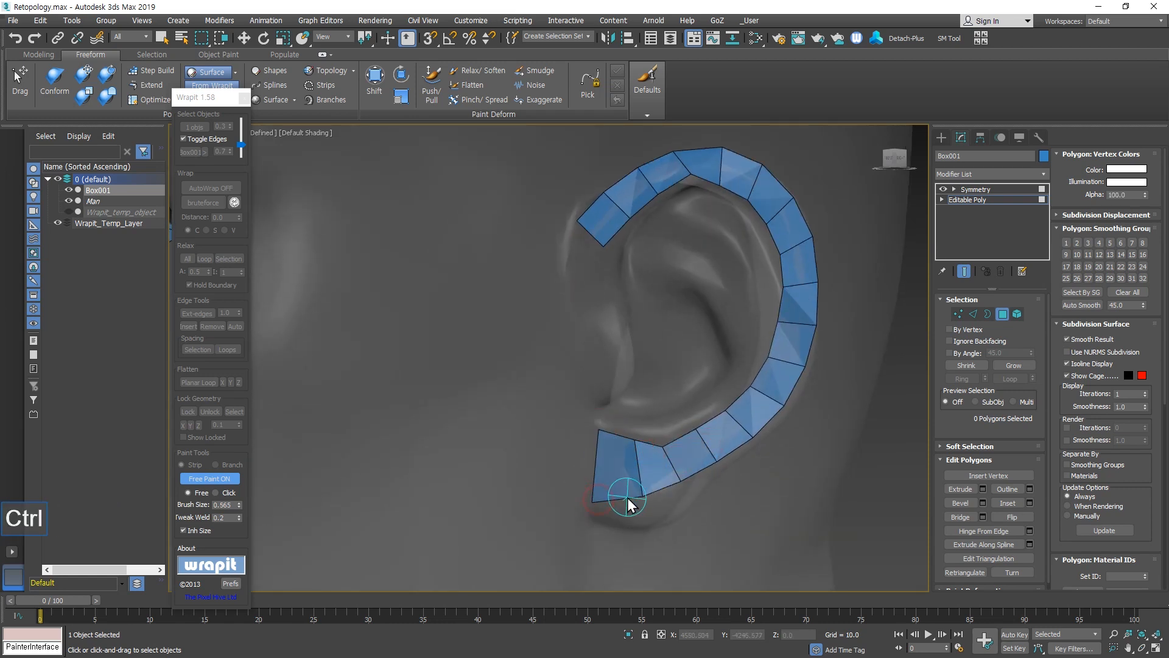
Reshape the strip's end at the earlobe and extend its upper end down in front of the ear.
{"action": "mouse_move", "coordinate": [627, 506]}
{"action": "left_mouse_down", "text": "ctrl"}
{"action": "mouse_move", "coordinate": [663, 459]}
{"action": "mouse_move", "coordinate": [686, 511]}
{"action": "mouse_move", "coordinate": [724, 476]}
{"action": "left_mouse_up", "text": "ctrl"}
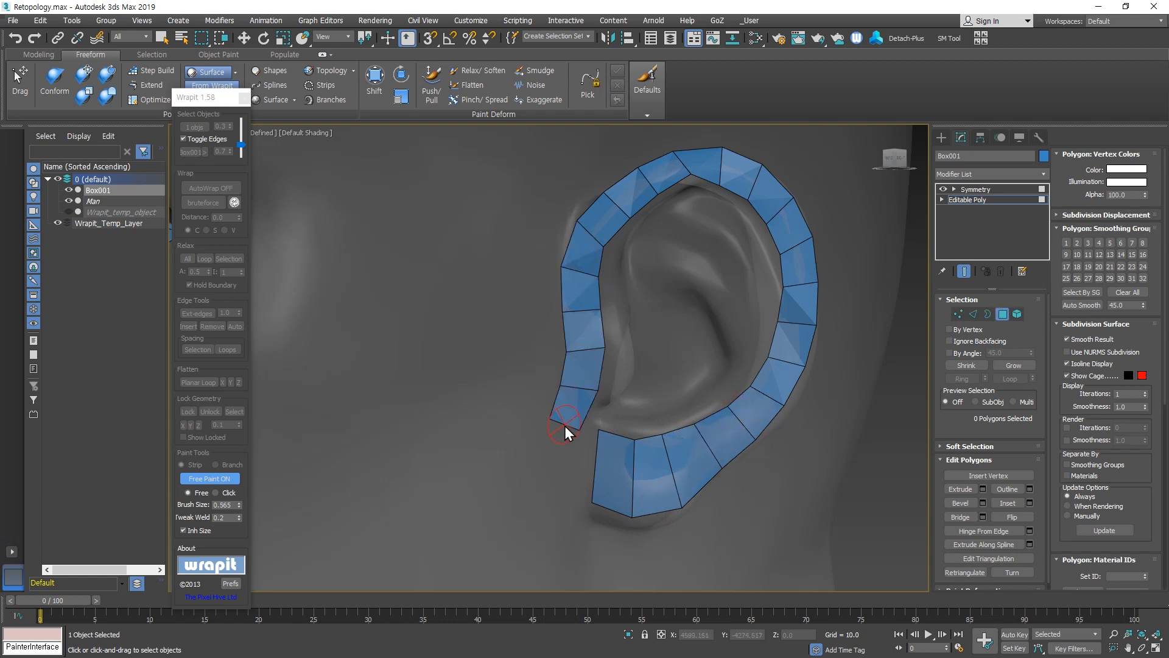
{"action": "scroll", "coordinate": [564, 425], "scroll_direction": "up", "scroll_amount": 3}
{"action": "middle_click_drag", "start_coordinate": [564, 421], "coordinate": [541, 386], "text": "alt"}
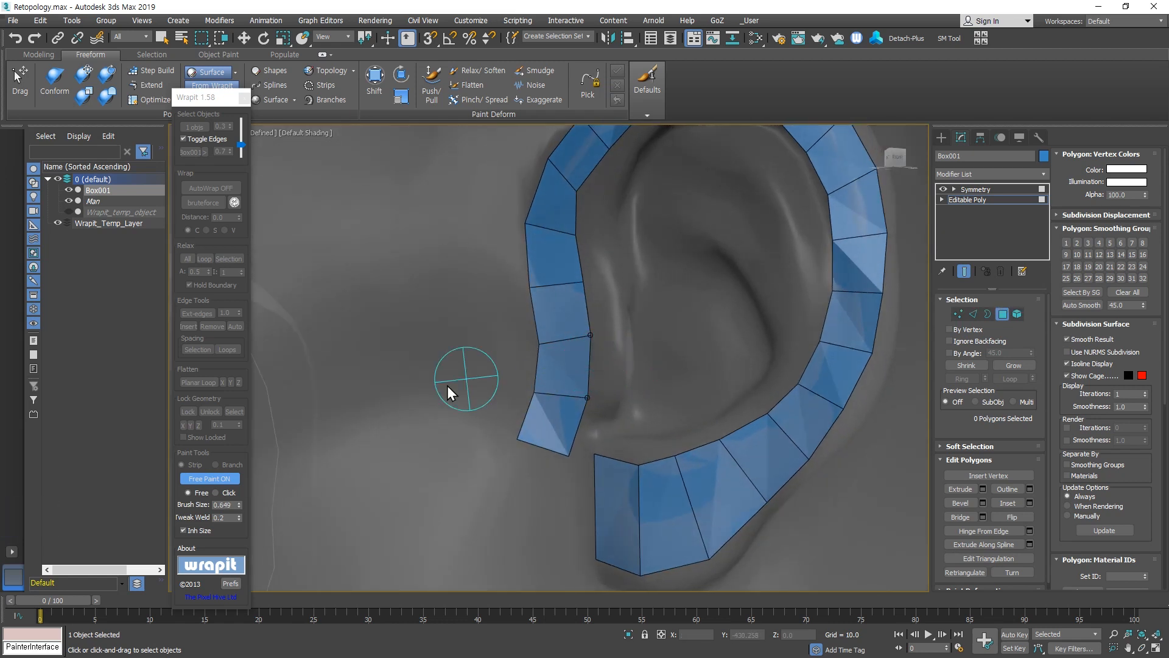
With Click painting, add a polygon inward from the front strip, join the strip ends at the lobe and add a polygon in front of it.
{"action": "left_click", "coordinate": [608, 360], "text": "shift"}
{"action": "middle_click_drag", "start_coordinate": [608, 358], "coordinate": [612, 327], "text": "alt"}
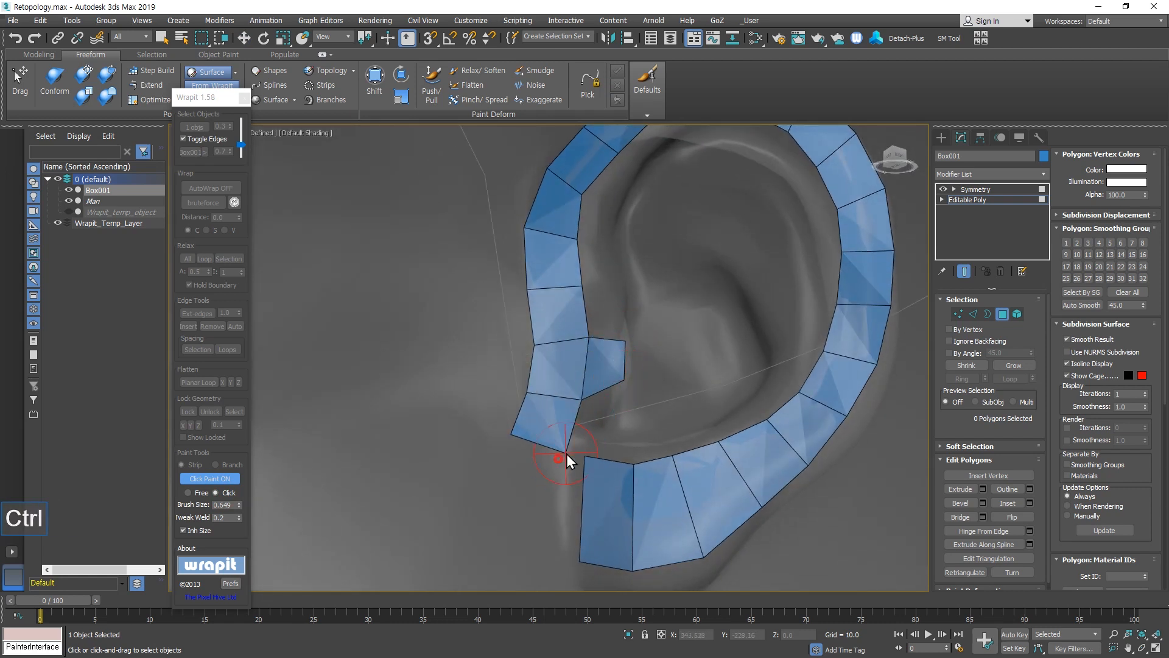
{"action": "left_click_drag", "start_coordinate": [552, 449], "coordinate": [530, 547], "text": "shift"}
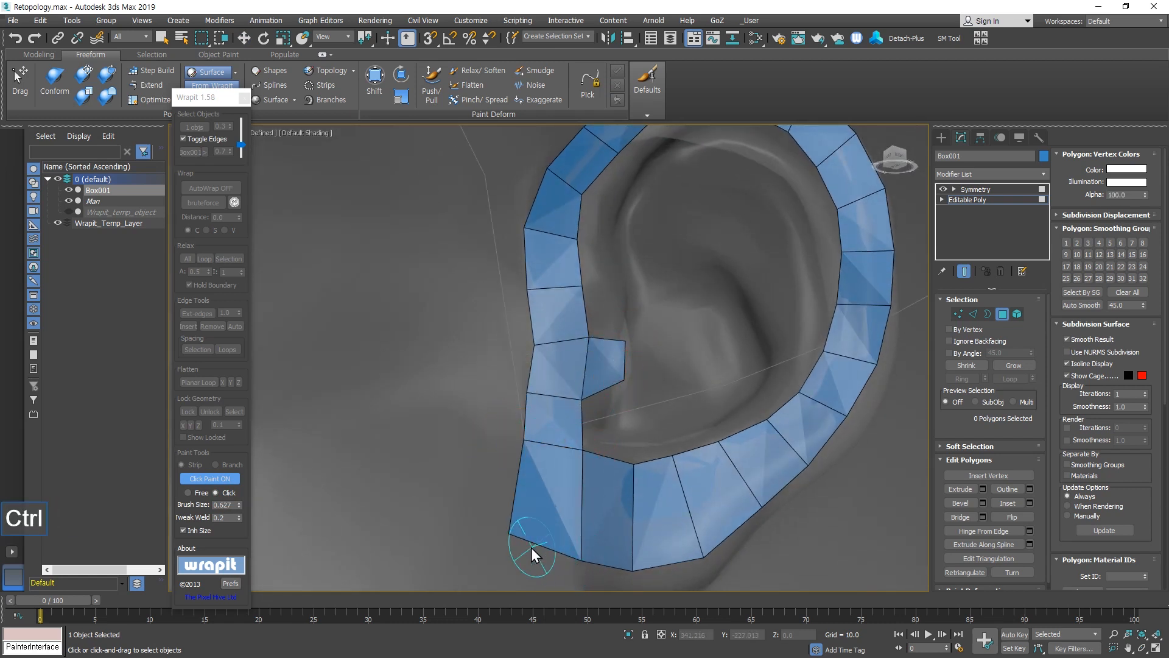
{"action": "scroll", "coordinate": [557, 443], "scroll_direction": "down", "scroll_amount": 3}
{"action": "middle_click_drag", "start_coordinate": [657, 463], "coordinate": [622, 458]}
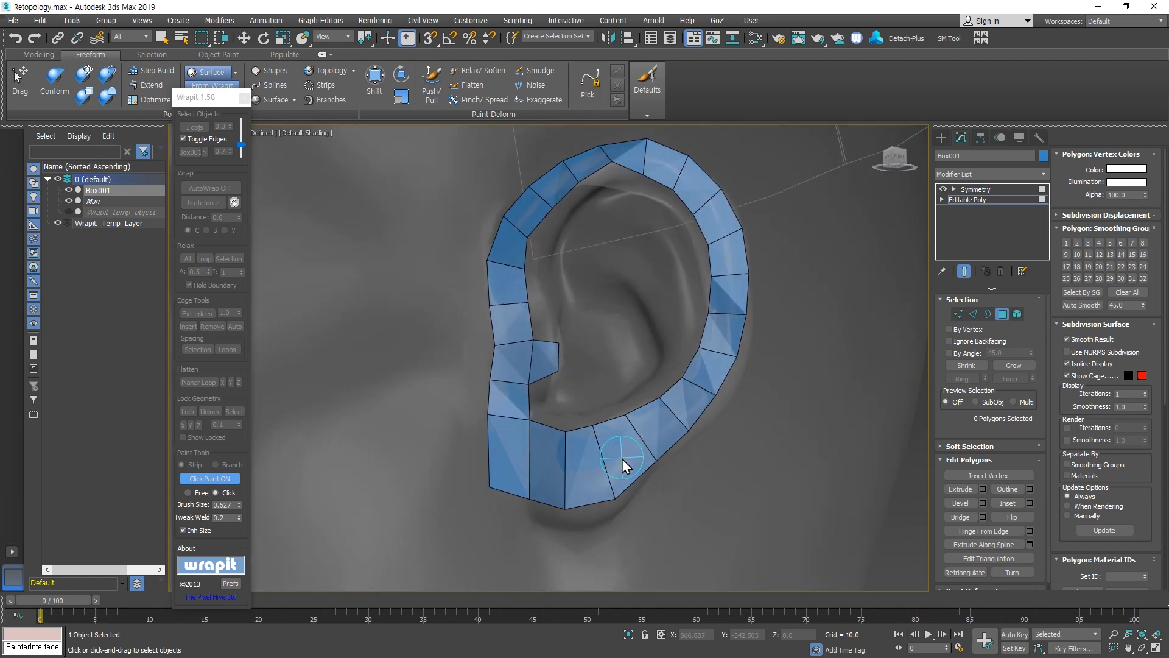
Activate Step Build and fill a polygon directly above the small inward polygon on the ear's front strip.
{"action": "left_click_drag", "start_coordinate": [220, 95], "coordinate": [225, 140]}
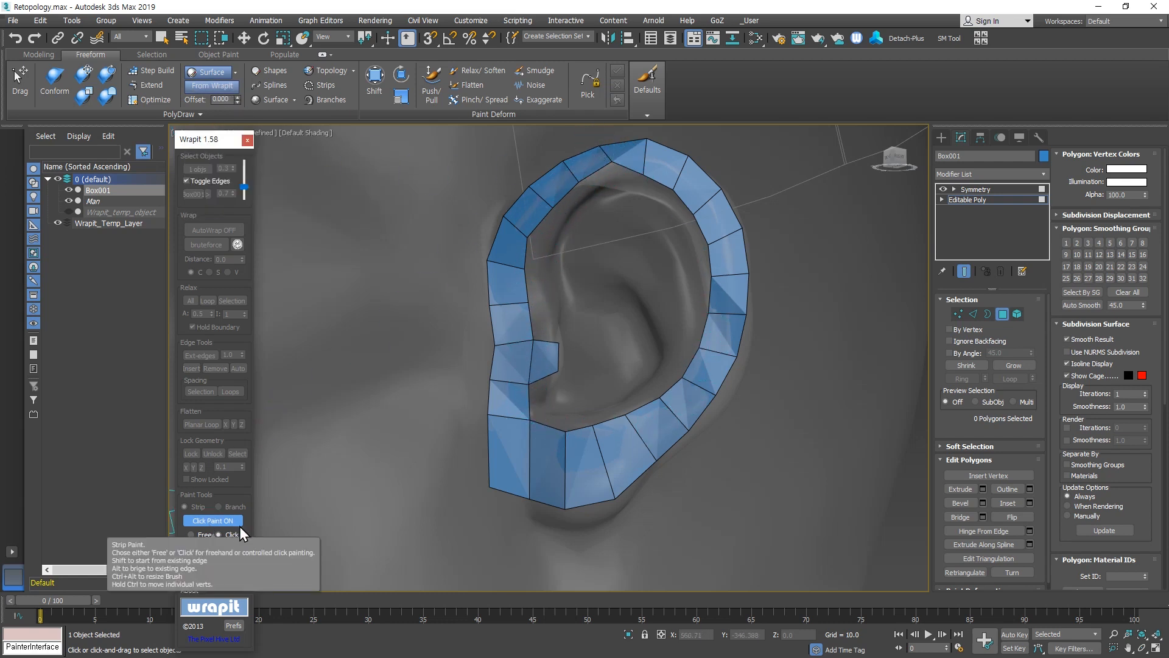
{"action": "left_click", "coordinate": [161, 72]}
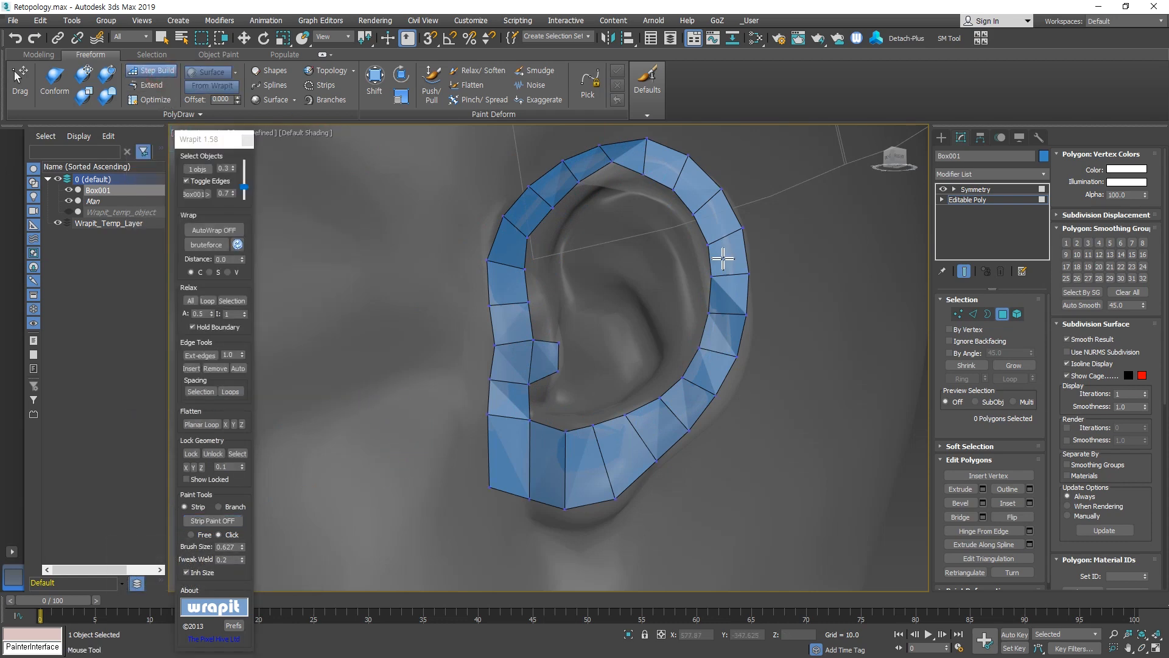
{"action": "scroll", "coordinate": [560, 398], "scroll_direction": "up", "scroll_amount": 2}
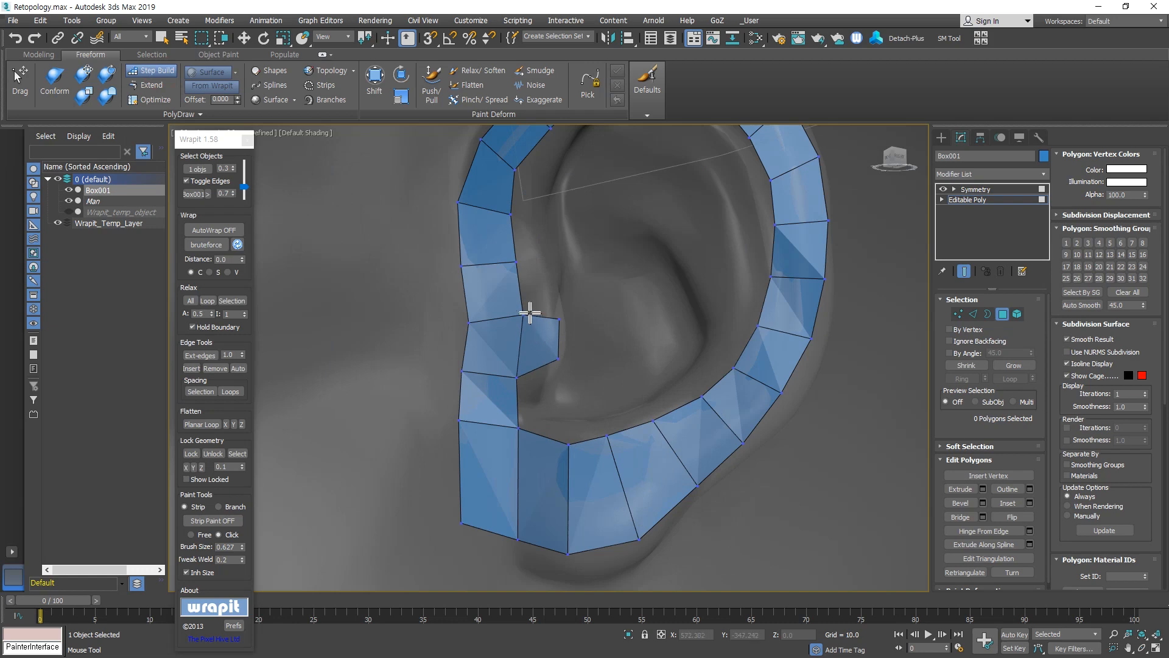
{"action": "middle_click_drag", "start_coordinate": [530, 313], "coordinate": [559, 339], "text": "alt"}
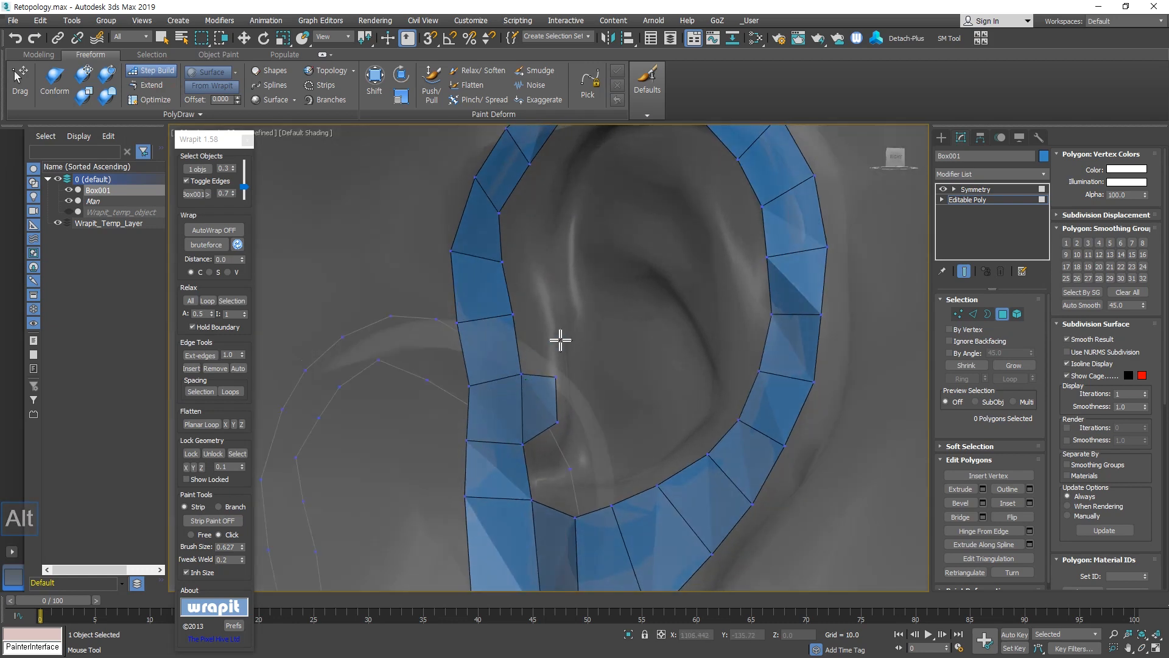
{"action": "left_click", "coordinate": [535, 365], "text": "shift"}
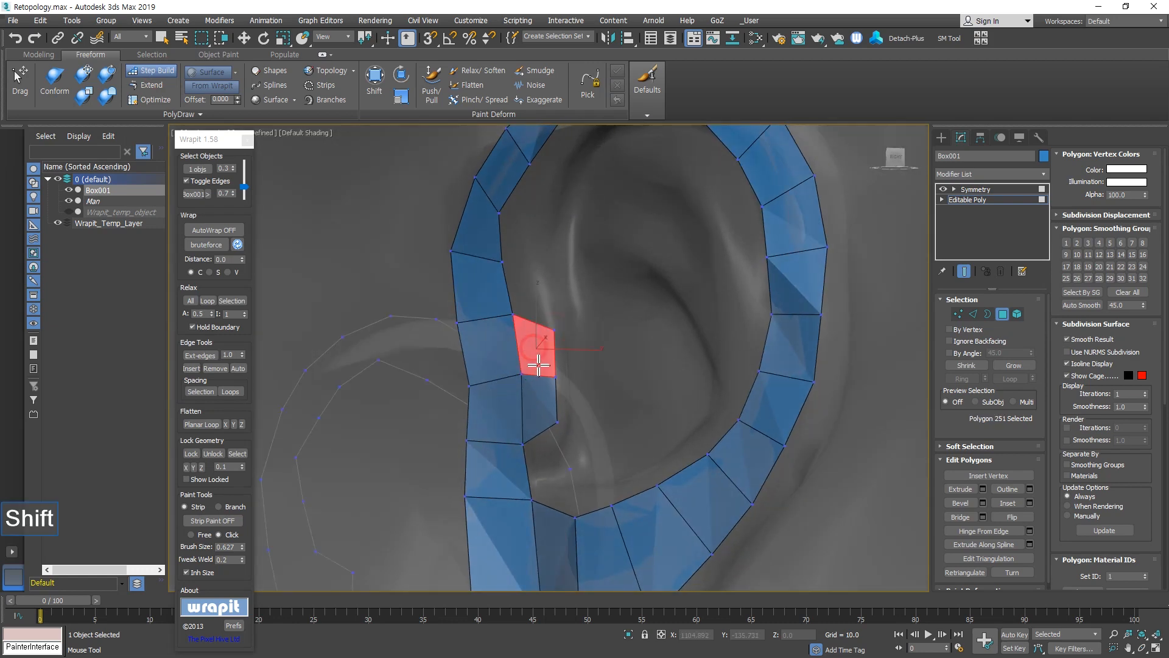
Switch to vertex level, fill the next inner polygon up the front rim and place further points along it.
{"action": "left_click", "coordinate": [961, 317]}
{"action": "scroll", "coordinate": [544, 274], "scroll_direction": "up", "scroll_amount": 2}
{"action": "middle_click_drag", "start_coordinate": [542, 286], "coordinate": [497, 427]}
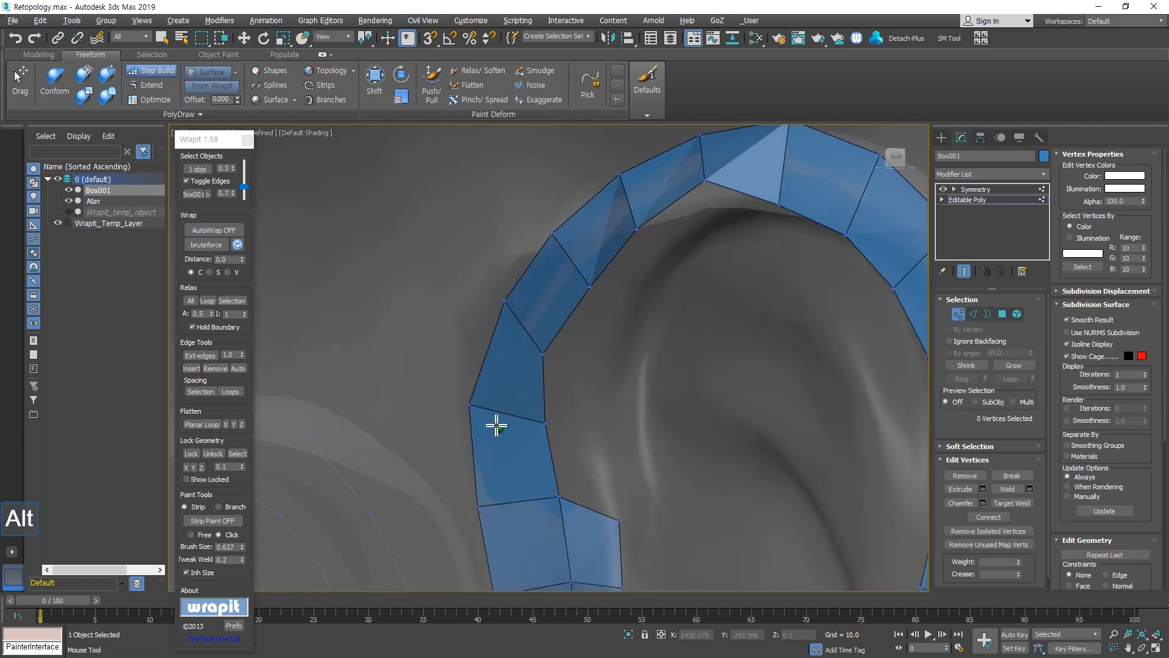
{"action": "left_click", "coordinate": [592, 471], "text": "shift"}
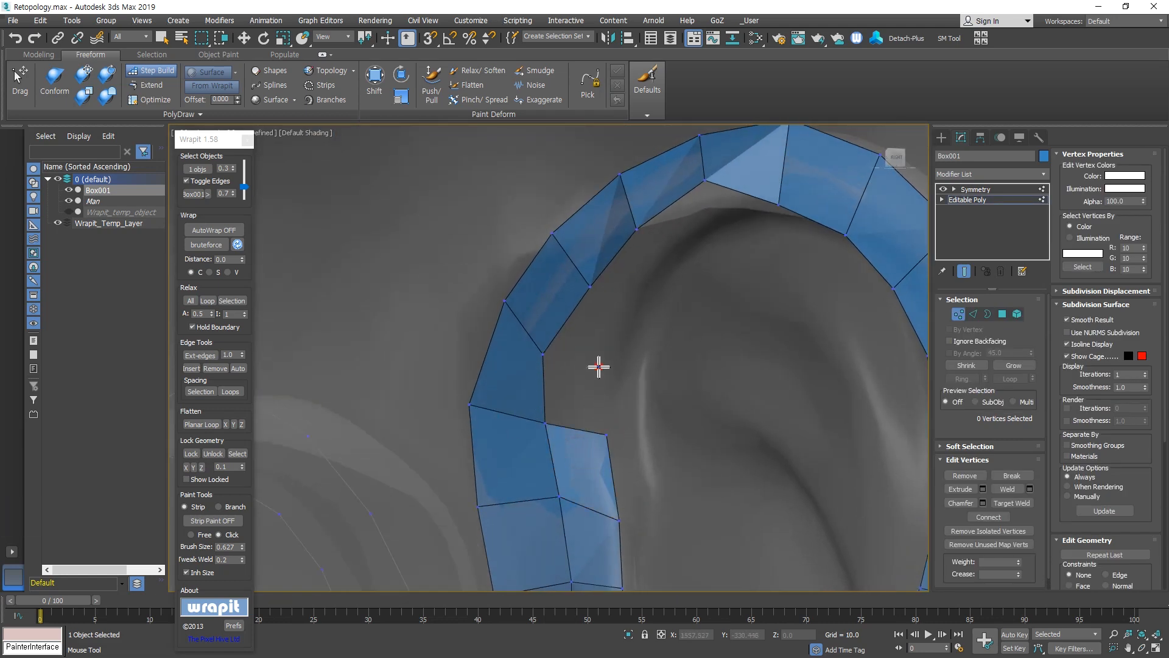
{"action": "middle_click_drag", "start_coordinate": [601, 266], "coordinate": [605, 232], "text": "alt"}
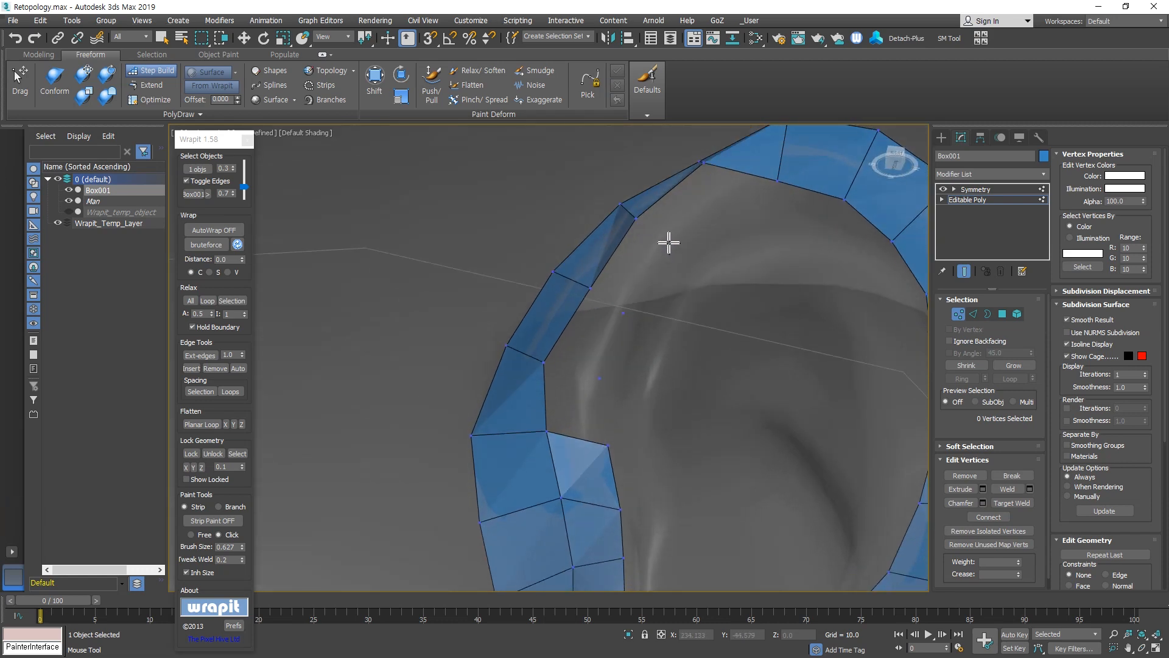
Try to fill the inner polygon row up to the top of the ear and undo those polygons.
{"action": "left_click_drag", "start_coordinate": [691, 191], "coordinate": [566, 404], "text": "shift"}
{"action": "mouse_move", "coordinate": [567, 405]}
{"action": "middle_mouse_down", "text": "alt"}
{"action": "mouse_move", "coordinate": [660, 258]}
{"action": "mouse_move", "coordinate": [635, 299]}
{"action": "mouse_move", "coordinate": [663, 313]}
{"action": "mouse_move", "coordinate": [569, 335]}
{"action": "mouse_move", "coordinate": [605, 305]}
{"action": "mouse_move", "coordinate": [569, 316]}
{"action": "mouse_move", "coordinate": [563, 341]}
{"action": "mouse_move", "coordinate": [472, 292]}
{"action": "middle_mouse_up", "text": "alt"}
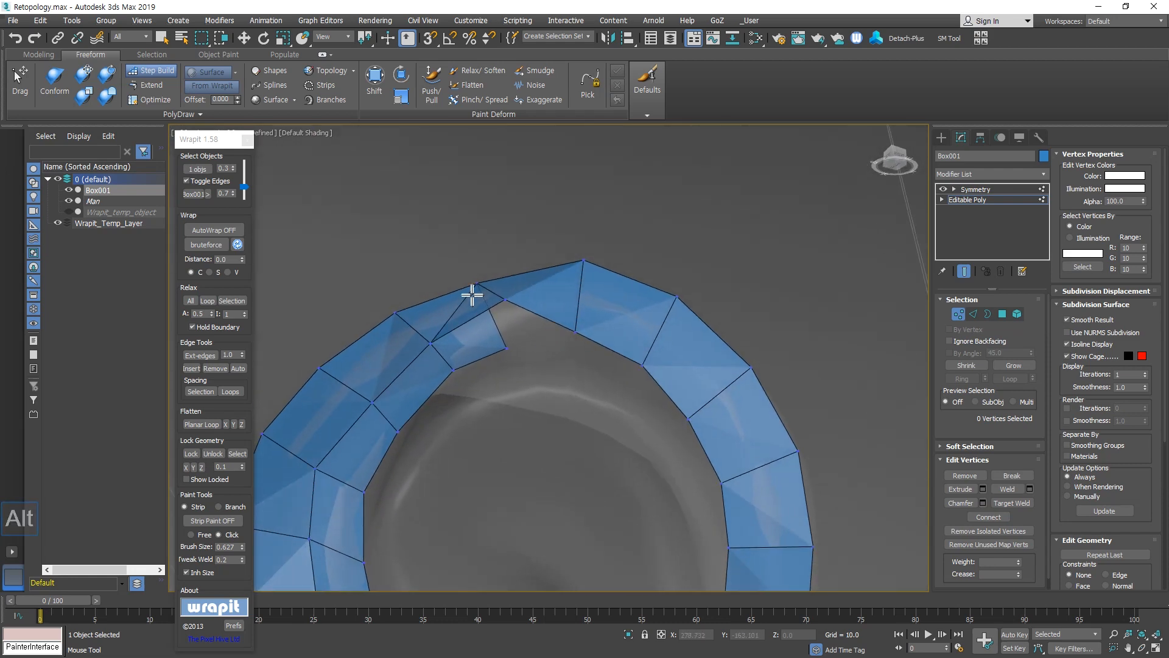
{"action": "key", "text": "ctrl"}
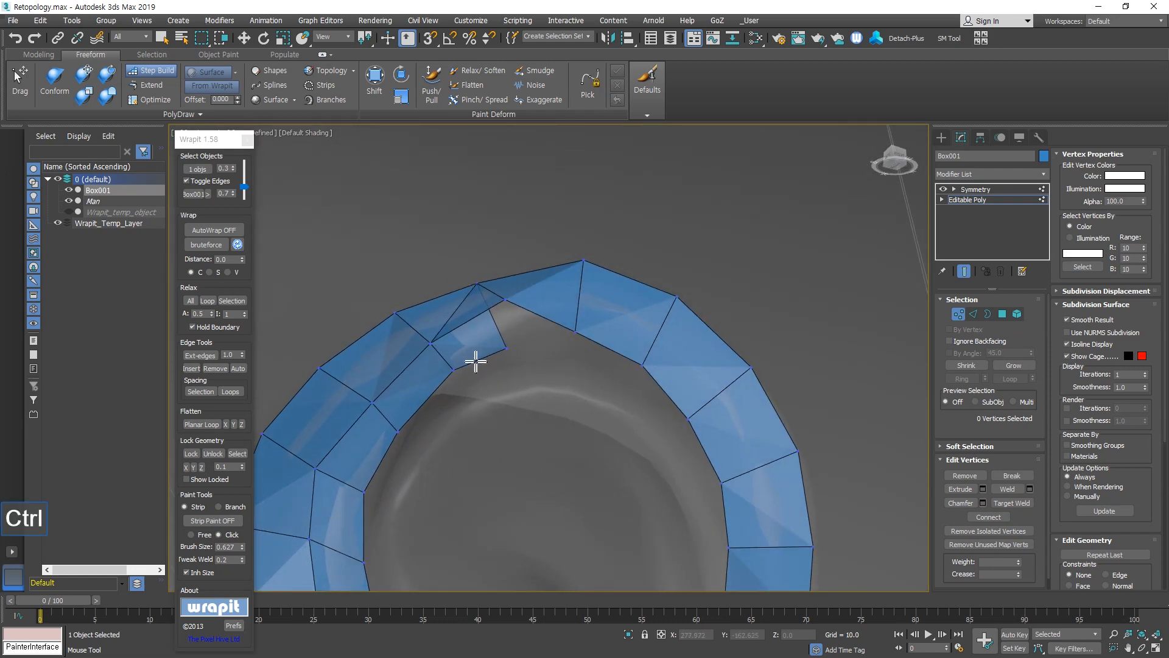
{"action": "middle_click_drag", "start_coordinate": [475, 362], "coordinate": [440, 347], "text": "alt"}
{"action": "key", "text": "ctrl+z"}
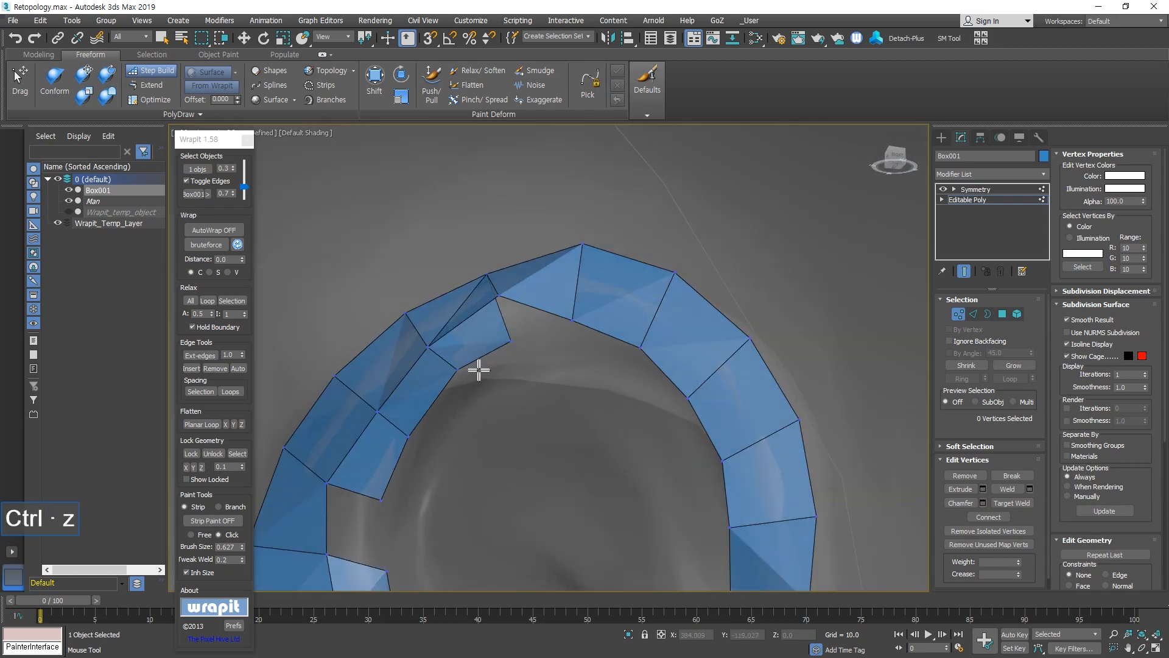
{"action": "key", "text": "ctrl+z"}
{"action": "key", "text": "ctrl+z"}
{"action": "key", "text": "ctrl+z"}
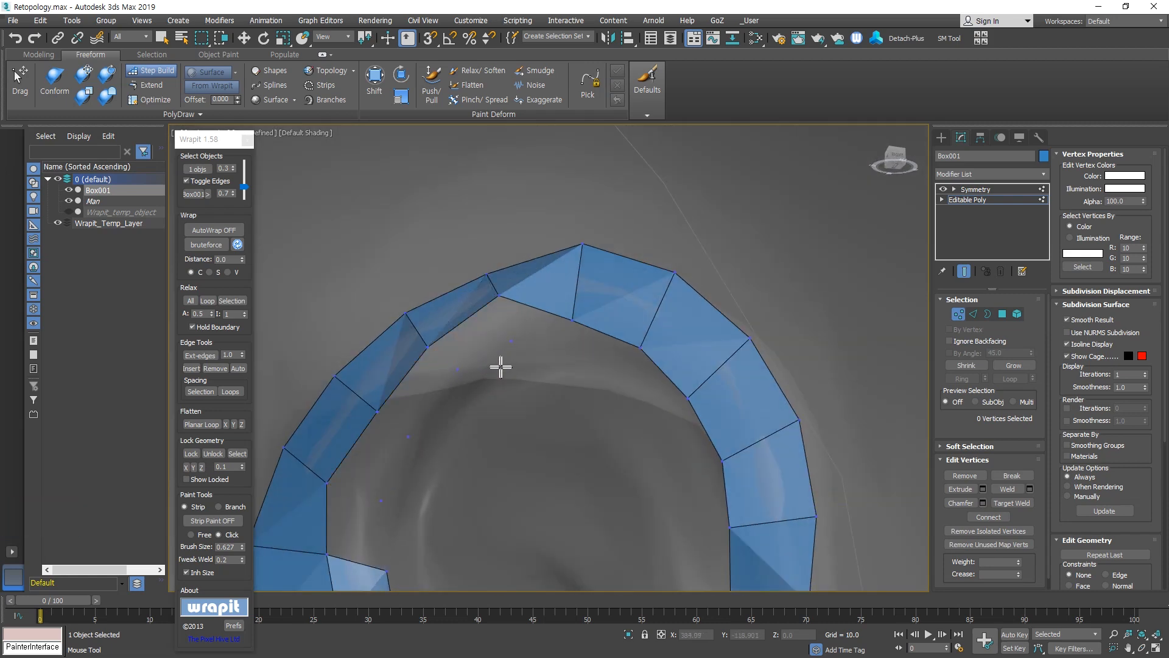
Fill the inner polygon row along the front rim up to the top of the ear.
{"action": "key", "text": "alt+shift"}
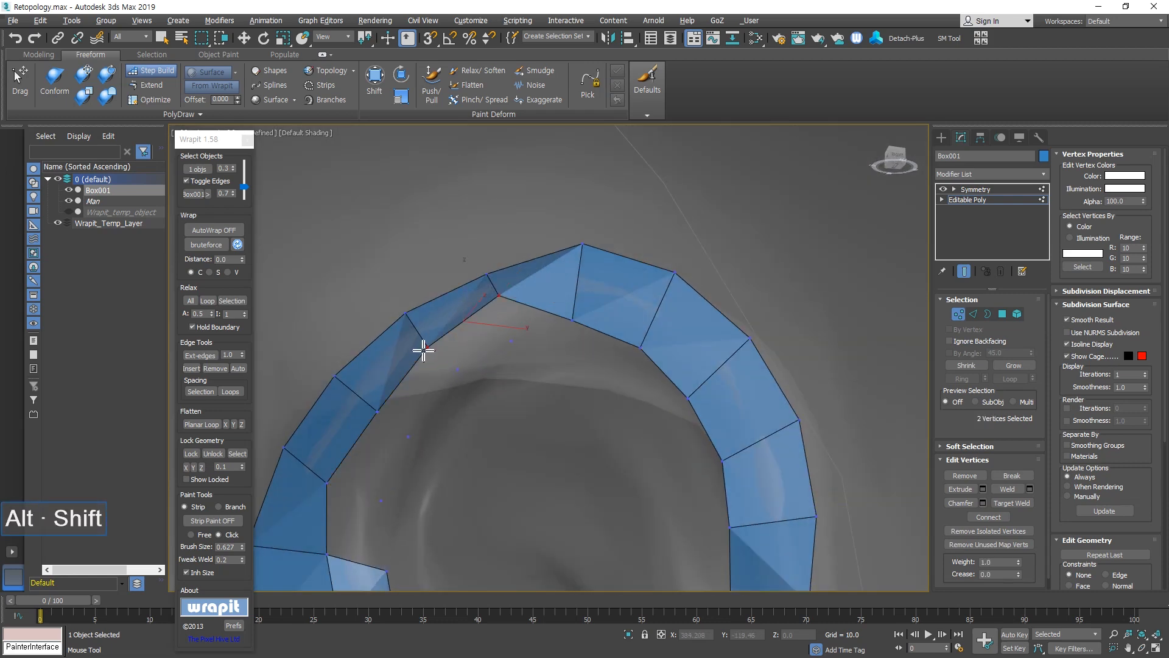
{"action": "left_click", "coordinate": [468, 343], "text": "shift"}
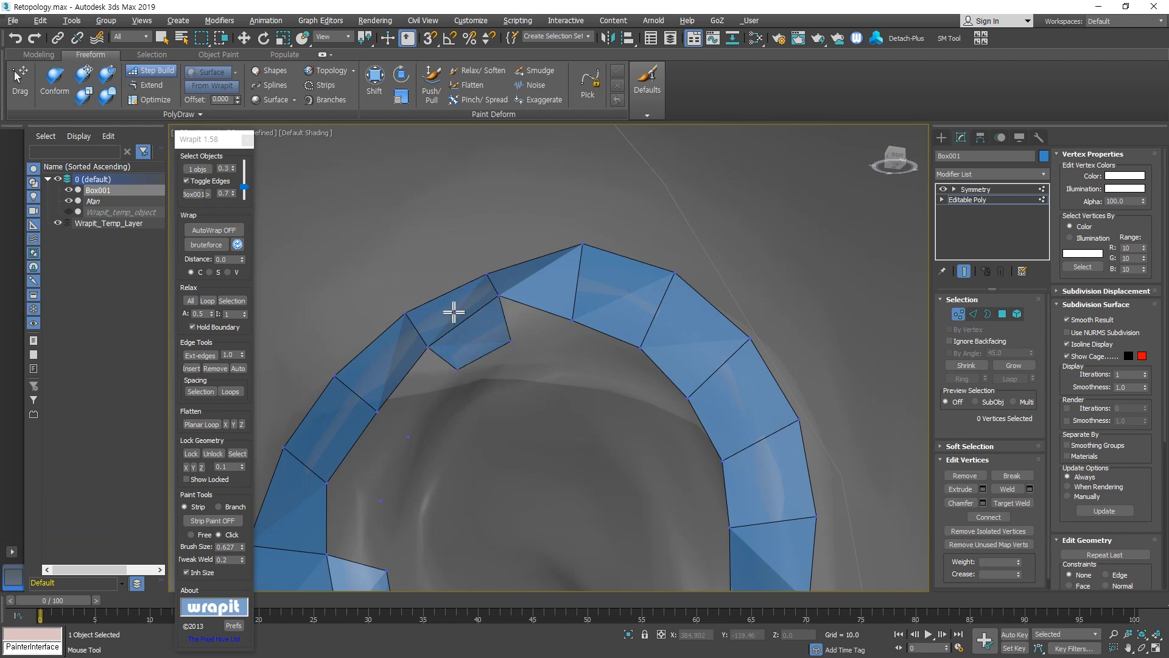
{"action": "middle_click_drag", "start_coordinate": [421, 409], "coordinate": [479, 336]}
{"action": "left_click_drag", "start_coordinate": [482, 314], "coordinate": [417, 454], "text": "shift"}
{"action": "scroll", "coordinate": [424, 414], "scroll_direction": "down", "scroll_amount": 3}
{"action": "middle_click_drag", "start_coordinate": [425, 404], "coordinate": [412, 209], "text": "alt"}
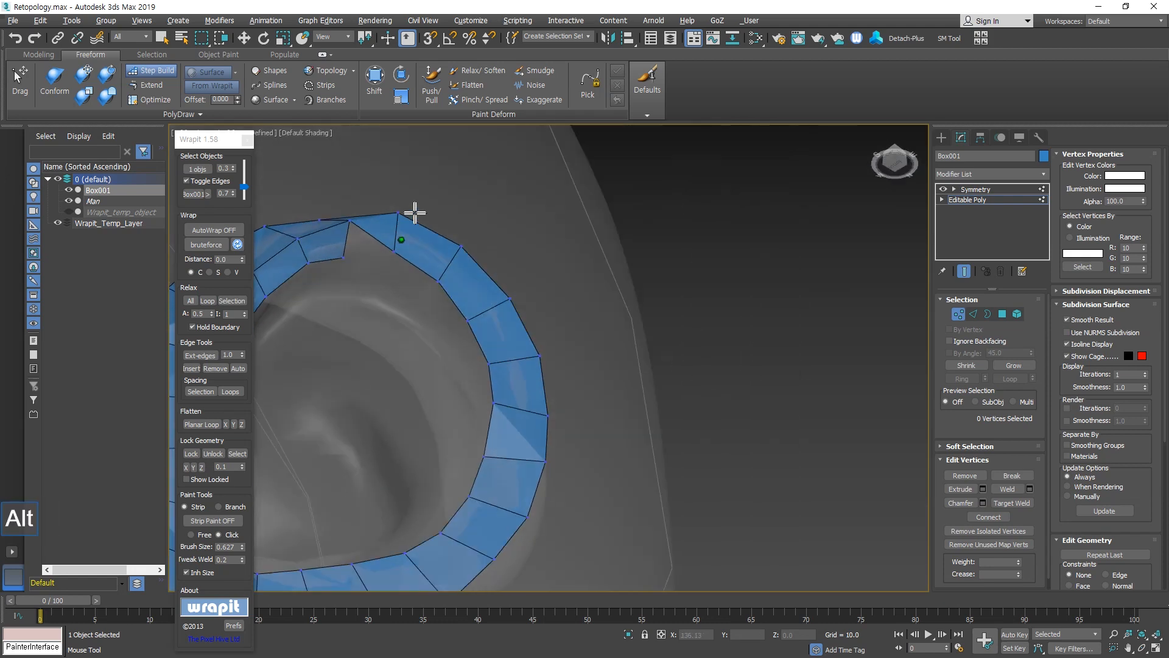
Place points inside the ear's back rim and fill the inner polygon row down from the top.
{"action": "left_click", "coordinate": [450, 350]}
{"action": "mouse_move", "coordinate": [454, 336]}
{"action": "left_mouse_down", "text": "shift"}
{"action": "mouse_move", "coordinate": [401, 271]}
{"action": "mouse_move", "coordinate": [367, 261]}
{"action": "left_mouse_up", "text": "shift"}
{"action": "scroll", "coordinate": [378, 268], "scroll_direction": "down", "scroll_amount": 3}
{"action": "middle_click_drag", "start_coordinate": [390, 280], "coordinate": [754, 366], "text": "alt"}
{"action": "scroll", "coordinate": [452, 276], "scroll_direction": "up", "scroll_amount": 4}
{"action": "left_click", "coordinate": [681, 307]}
{"action": "left_click_drag", "start_coordinate": [679, 276], "coordinate": [694, 292], "text": "shift"}
{"action": "middle_click_drag", "start_coordinate": [681, 404], "coordinate": [681, 491], "text": "alt"}
{"action": "scroll", "coordinate": [726, 365], "scroll_direction": "up", "scroll_amount": 2}
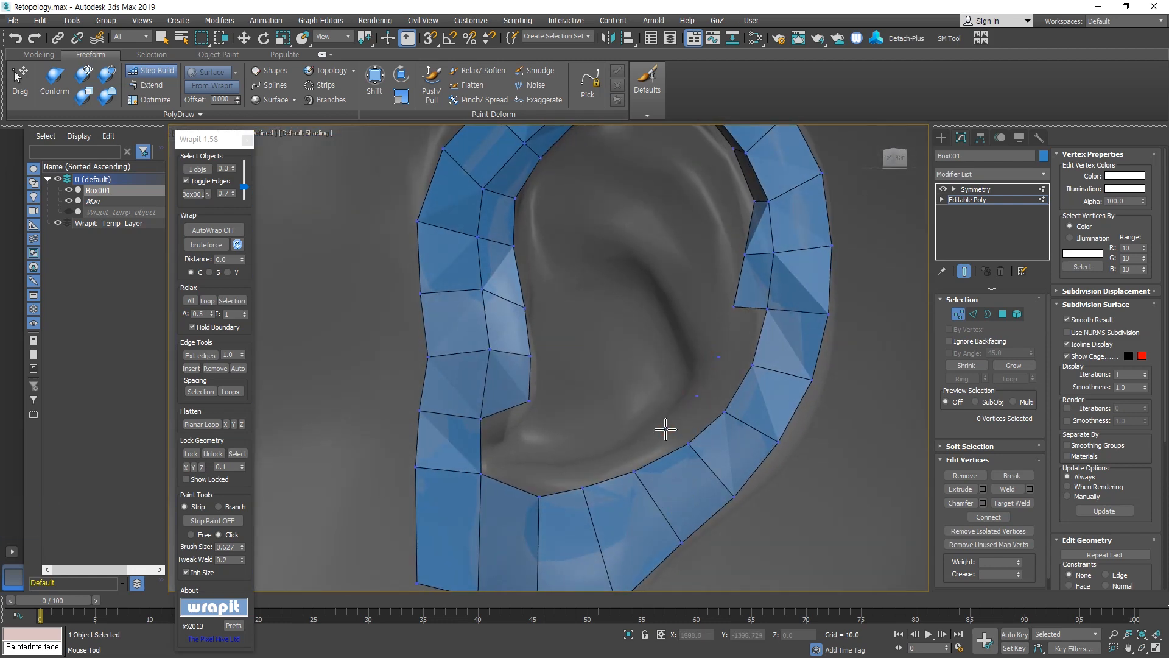
Place points above the earlobe, fill the inner polygon row there and close its gap at the lower front.
{"action": "middle_click_drag", "start_coordinate": [666, 429], "coordinate": [389, 309], "text": "alt"}
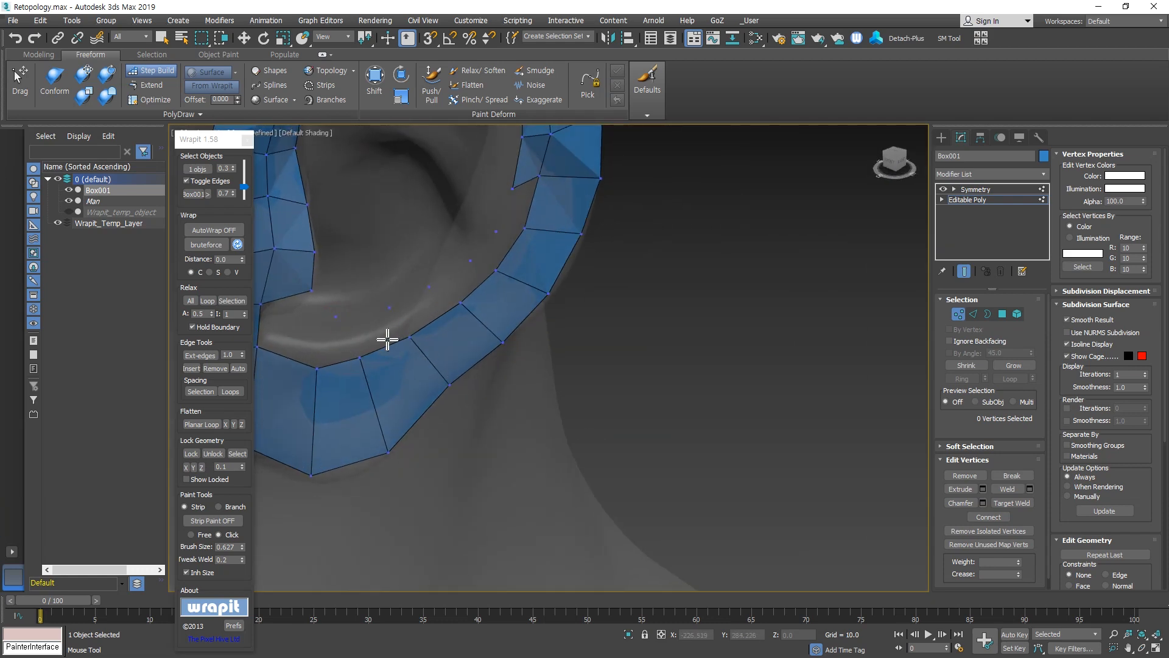
{"action": "left_click_drag", "start_coordinate": [387, 339], "coordinate": [504, 235], "text": "shift"}
{"action": "middle_click_drag", "start_coordinate": [504, 235], "coordinate": [553, 388], "text": "alt"}
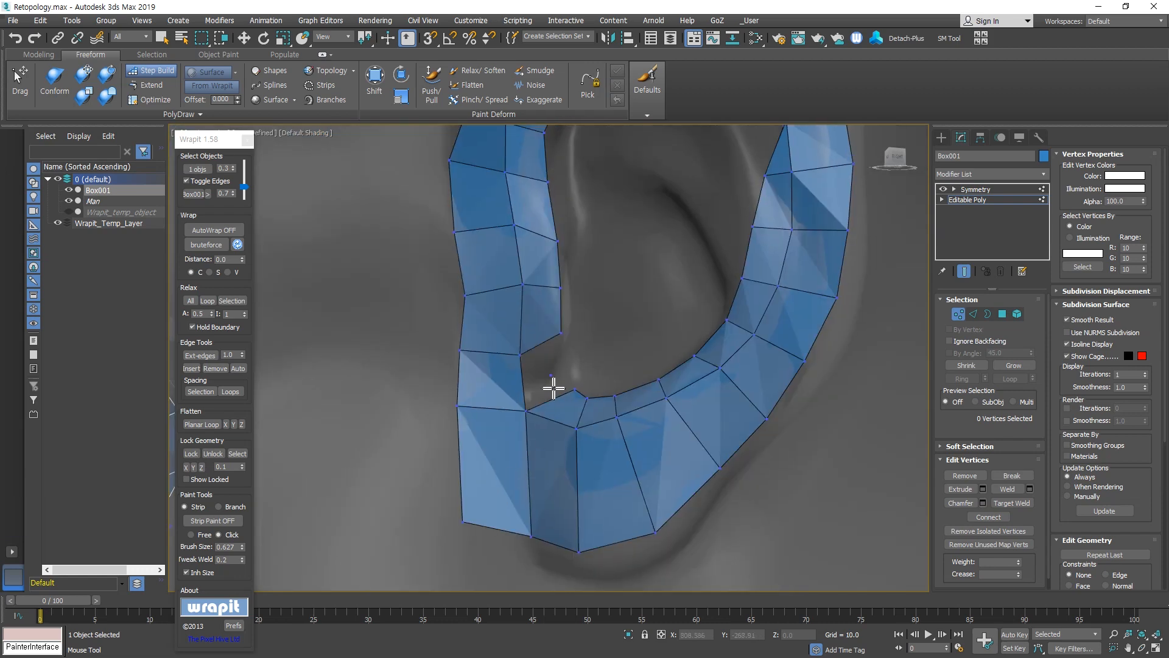
{"action": "middle_click_drag", "start_coordinate": [554, 438], "coordinate": [561, 425], "text": "alt"}
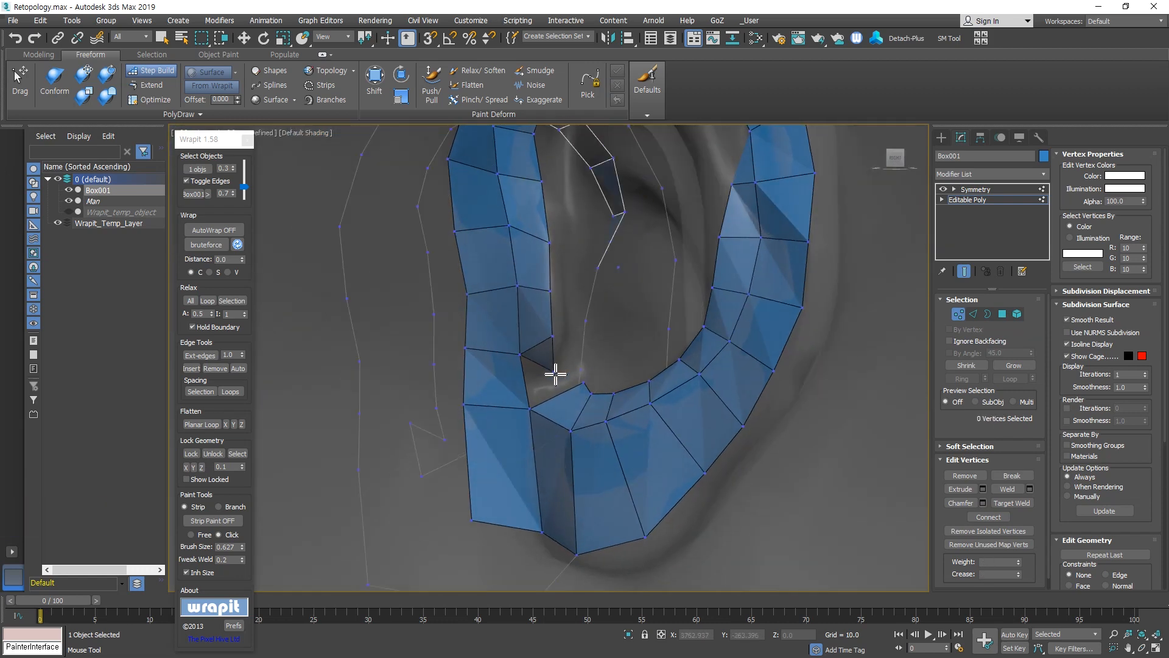
{"action": "left_click", "coordinate": [531, 381], "text": "alt+shift"}
{"action": "left_click", "coordinate": [566, 384], "text": "alt+shift"}
With Extend, pull a third row of polygons inward along the ear's front rim.
{"action": "middle_click_drag", "start_coordinate": [566, 384], "coordinate": [472, 376], "text": "alt"}
{"action": "left_click_drag", "start_coordinate": [525, 358], "coordinate": [554, 364], "text": "shift"}
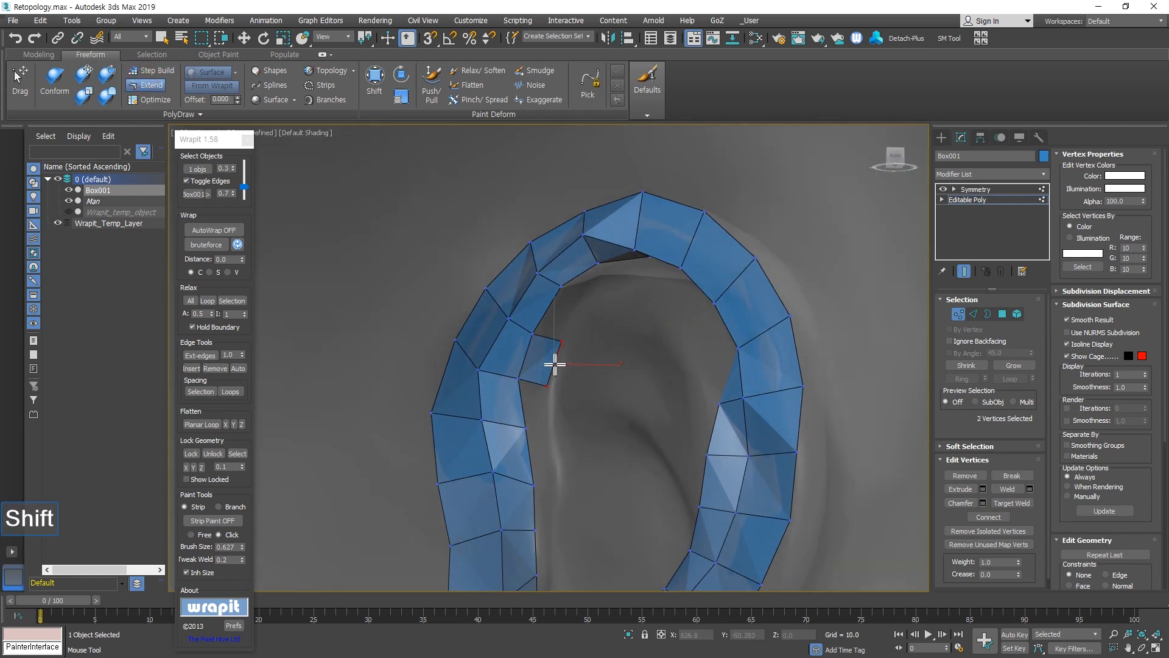
{"action": "left_click_drag", "start_coordinate": [522, 400], "coordinate": [550, 409]}
{"action": "middle_click_drag", "start_coordinate": [550, 418], "coordinate": [582, 323], "text": "alt"}
{"action": "left_click_drag", "start_coordinate": [593, 309], "coordinate": [621, 299], "text": "shift"}
{"action": "left_click_drag", "start_coordinate": [597, 359], "coordinate": [605, 431], "text": "shift"}
{"action": "middle_click_drag", "start_coordinate": [605, 431], "coordinate": [611, 474], "text": "alt"}
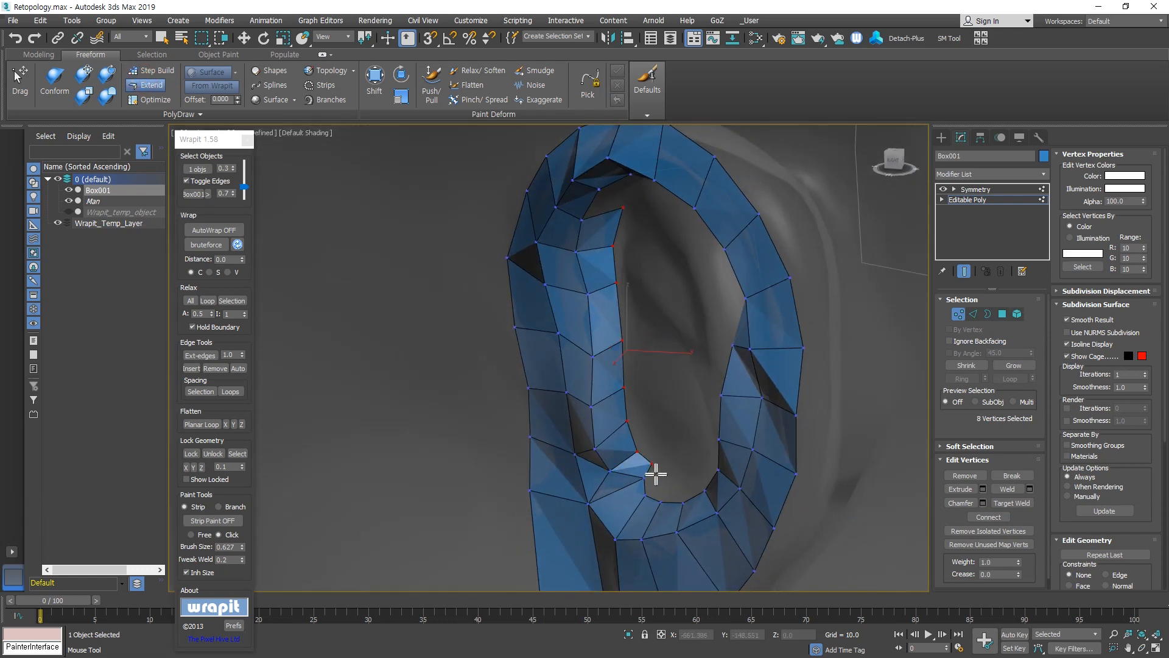
Collapse the two vertices at the third row's lower end into one and adjust the merged vertex with Extend.
{"action": "key", "text": "w"}
{"action": "left_click_drag", "start_coordinate": [661, 456], "coordinate": [636, 483]}
{"action": "left_click_drag", "start_coordinate": [1164, 372], "coordinate": [1164, 487]}
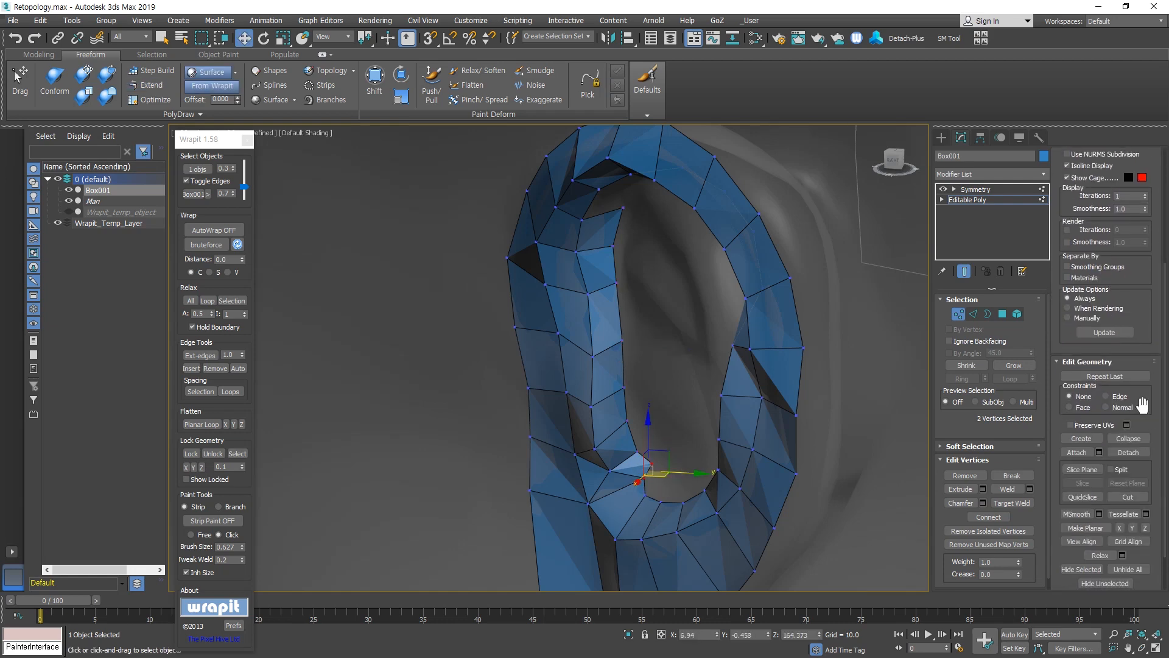
{"action": "left_click", "coordinate": [1129, 438]}
{"action": "left_click", "coordinate": [150, 86]}
{"action": "scroll", "coordinate": [691, 522], "scroll_direction": "up", "scroll_amount": 2}
{"action": "left_click_drag", "start_coordinate": [629, 448], "coordinate": [620, 466], "text": "ctrl+alt+shift"}
{"action": "scroll", "coordinate": [731, 399], "scroll_direction": "down", "scroll_amount": 3}
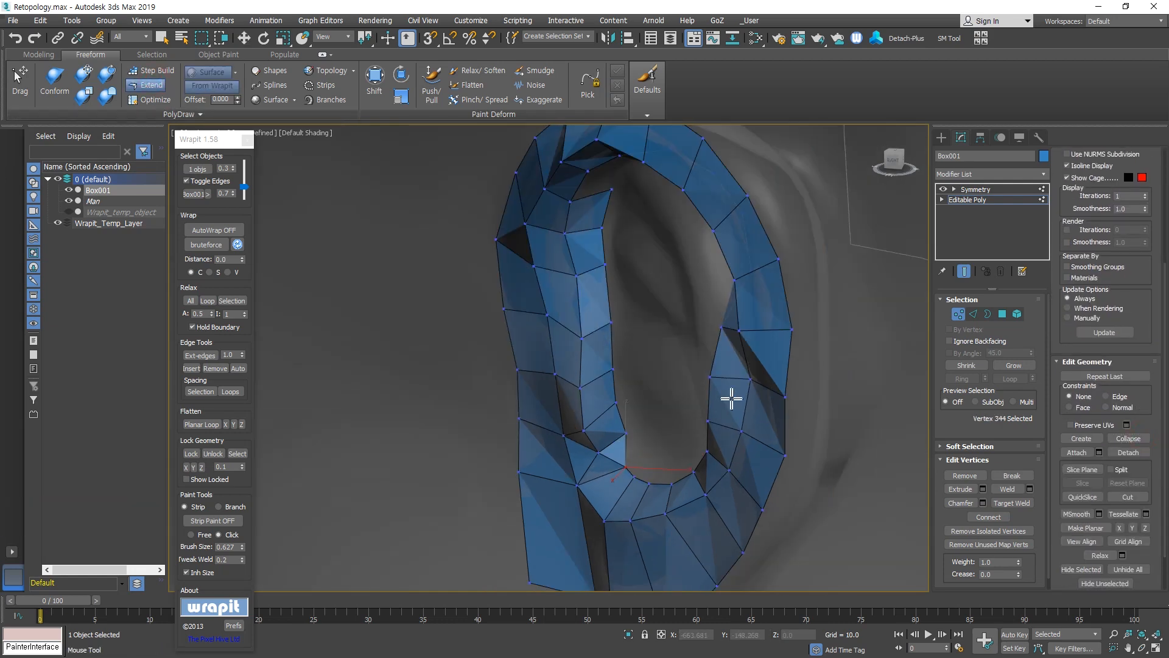
Extend the third polygon row inward across the top of the ear.
{"action": "middle_click_drag", "start_coordinate": [731, 400], "coordinate": [765, 350], "text": "alt"}
{"action": "scroll", "coordinate": [598, 207], "scroll_direction": "up", "scroll_amount": 1}
{"action": "left_click_drag", "start_coordinate": [549, 211], "coordinate": [667, 206]}
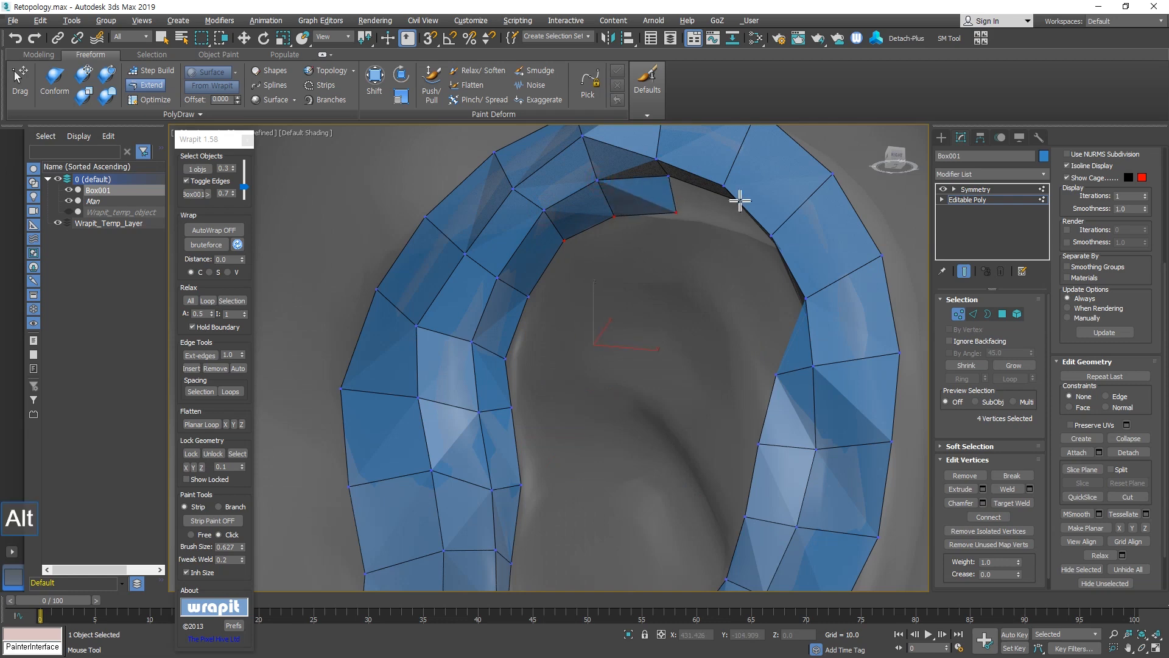
{"action": "middle_click_drag", "start_coordinate": [739, 201], "coordinate": [798, 186], "text": "alt"}
{"action": "left_click_drag", "start_coordinate": [649, 167], "coordinate": [646, 209]}
{"action": "middle_click_drag", "start_coordinate": [646, 210], "coordinate": [643, 271], "text": "alt"}
Continue extending the third row around the upper back rim and adjust its vertices.
{"action": "scroll", "coordinate": [643, 271], "scroll_direction": "down", "scroll_amount": 4}
{"action": "scroll", "coordinate": [814, 318], "scroll_direction": "up", "scroll_amount": 3}
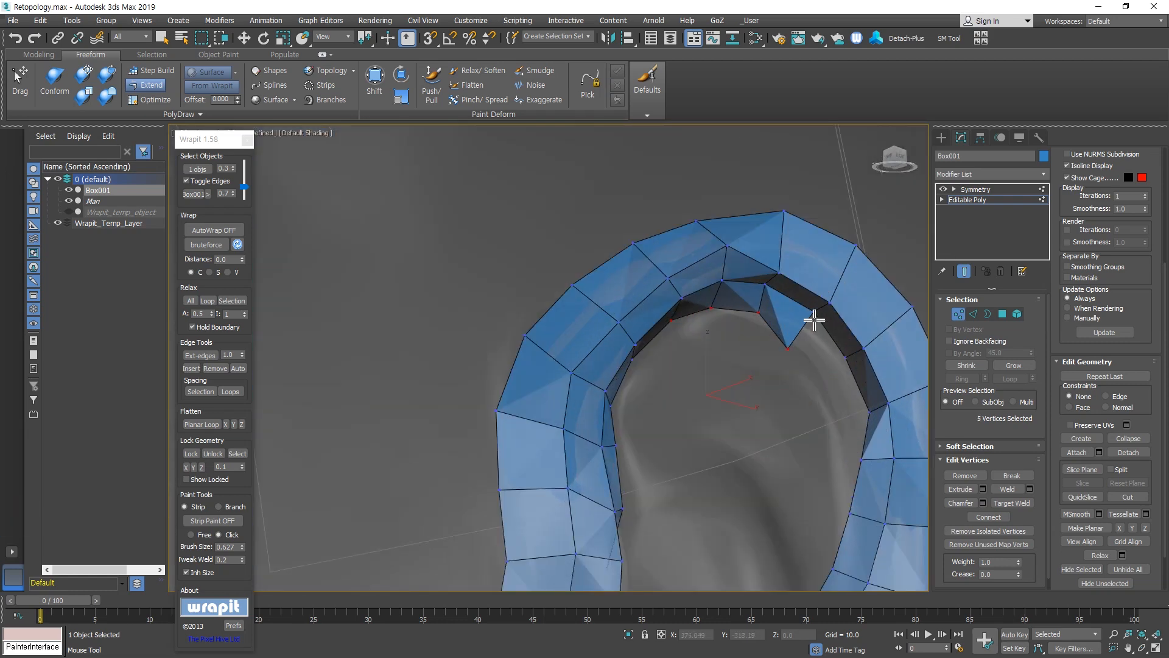
{"action": "left_click_drag", "start_coordinate": [814, 315], "coordinate": [800, 339]}
{"action": "left_click_drag", "start_coordinate": [818, 365], "coordinate": [821, 370], "text": "ctrl+alt+shift"}
{"action": "middle_click_drag", "start_coordinate": [821, 370], "coordinate": [780, 298], "text": "alt"}
{"action": "left_click_drag", "start_coordinate": [777, 297], "coordinate": [755, 340]}
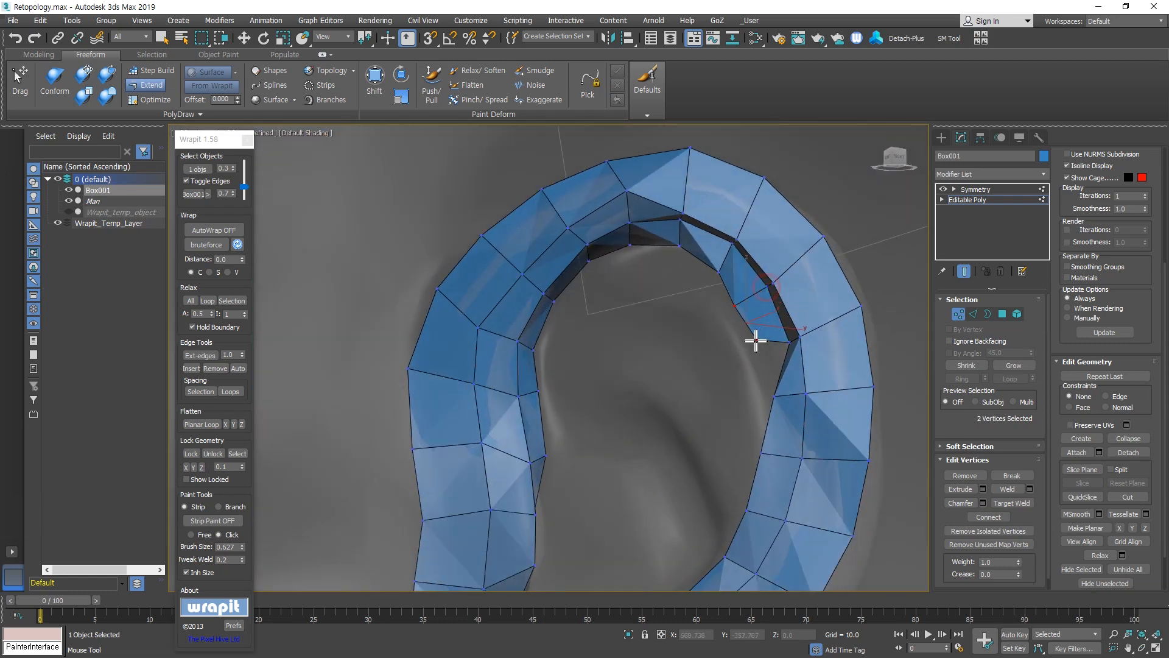
Extend the third polygon row down the ear's back rim toward the lobe.
{"action": "middle_click_drag", "start_coordinate": [775, 363], "coordinate": [827, 412], "text": "alt"}
{"action": "left_click_drag", "start_coordinate": [774, 327], "coordinate": [748, 391]}
{"action": "scroll", "coordinate": [748, 390], "scroll_direction": "down", "scroll_amount": 4}
{"action": "middle_click_drag", "start_coordinate": [748, 391], "coordinate": [780, 359], "text": "alt"}
{"action": "scroll", "coordinate": [772, 322], "scroll_direction": "up", "scroll_amount": 2}
{"action": "left_click_drag", "start_coordinate": [773, 319], "coordinate": [705, 433]}
{"action": "key", "text": "ctrl+z"}
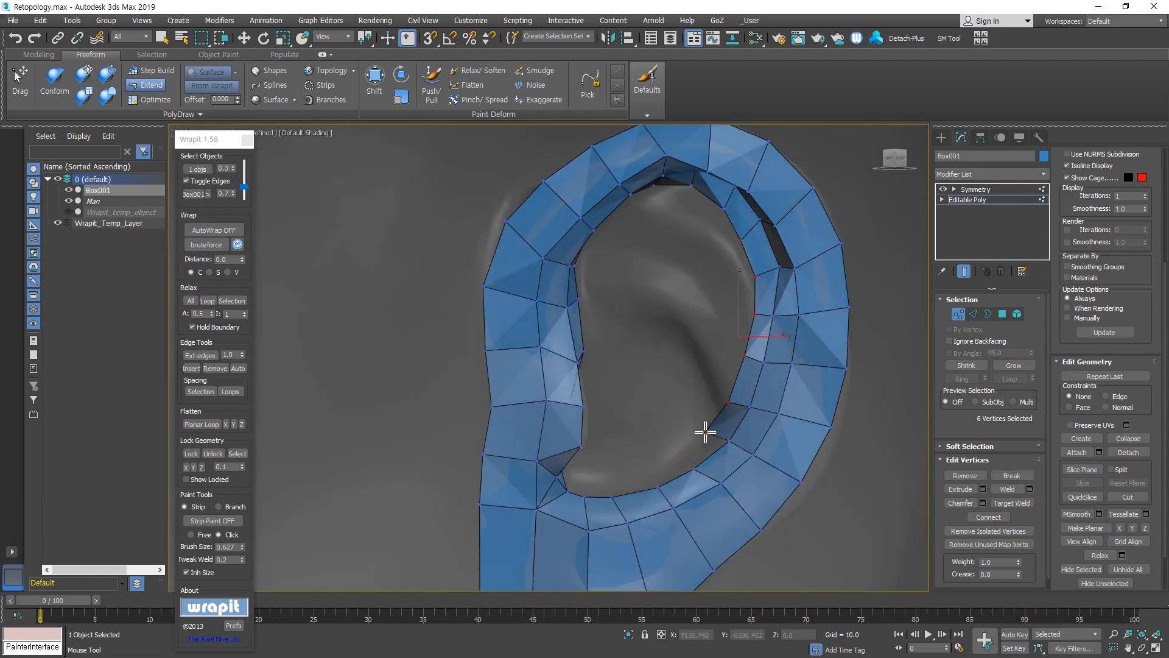
Extend the third polygon row along the inner edge above the earlobe.
{"action": "left_click_drag", "start_coordinate": [645, 494], "coordinate": [635, 470], "text": "ctrl+shift"}
{"action": "scroll", "coordinate": [631, 470], "scroll_direction": "up", "scroll_amount": 3}
{"action": "middle_click_drag", "start_coordinate": [611, 483], "coordinate": [573, 472], "text": "alt"}
Turn on click strip painting and select the corner polygon at the back end of the ear's lower inner row in polygon mode.
{"action": "left_click", "coordinate": [220, 521]}
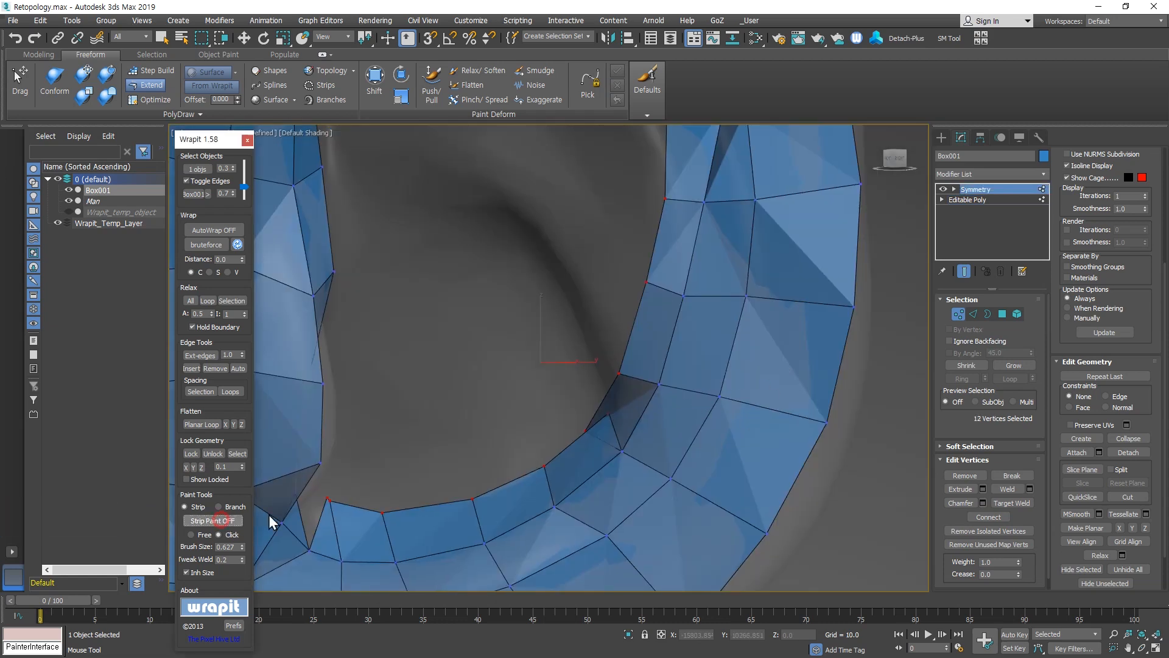
{"action": "key", "text": "w"}
{"action": "key", "text": "4"}
{"action": "left_click_drag", "start_coordinate": [609, 420], "coordinate": [582, 433]}
{"action": "key", "text": "ctrl+z"}
{"action": "left_click", "coordinate": [564, 466], "text": "ctrl"}
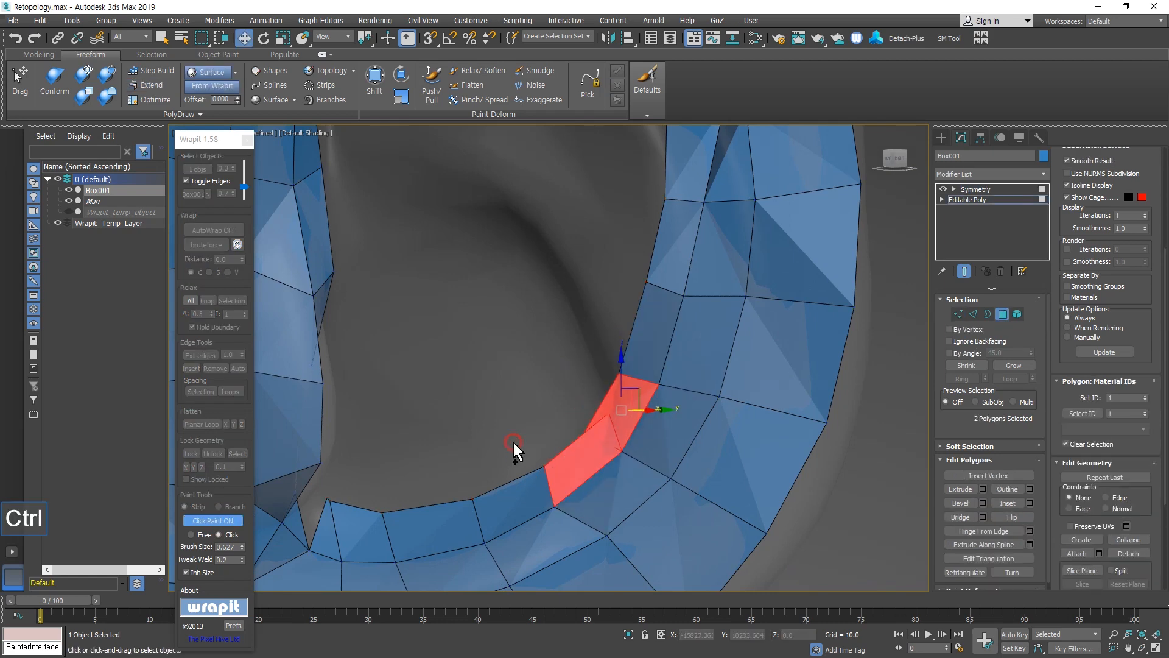
{"action": "left_click", "coordinate": [540, 446]}
{"action": "left_click", "coordinate": [582, 438], "text": "ctrl"}
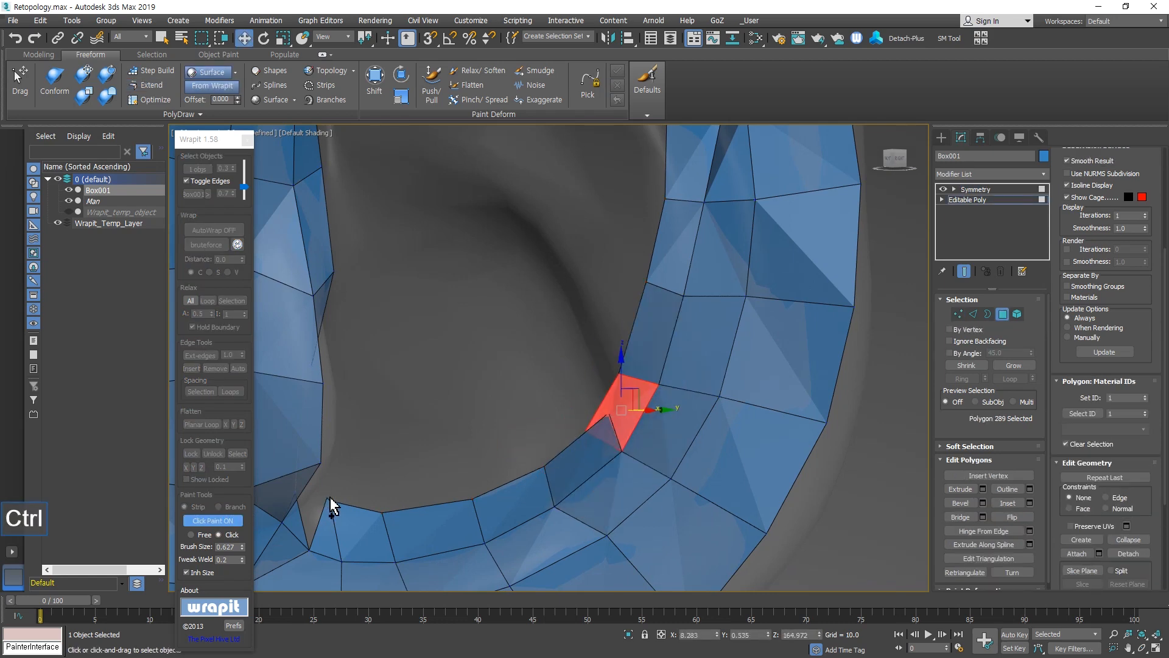
Select the narrow triangular polygon at the front end of the lower inner row above the earlobe.
{"action": "left_click", "coordinate": [314, 513], "text": "ctrl"}
{"action": "key", "text": "ctrl+z"}
{"action": "middle_click_drag", "start_coordinate": [345, 521], "coordinate": [536, 439]}
{"action": "left_click", "coordinate": [537, 436]}
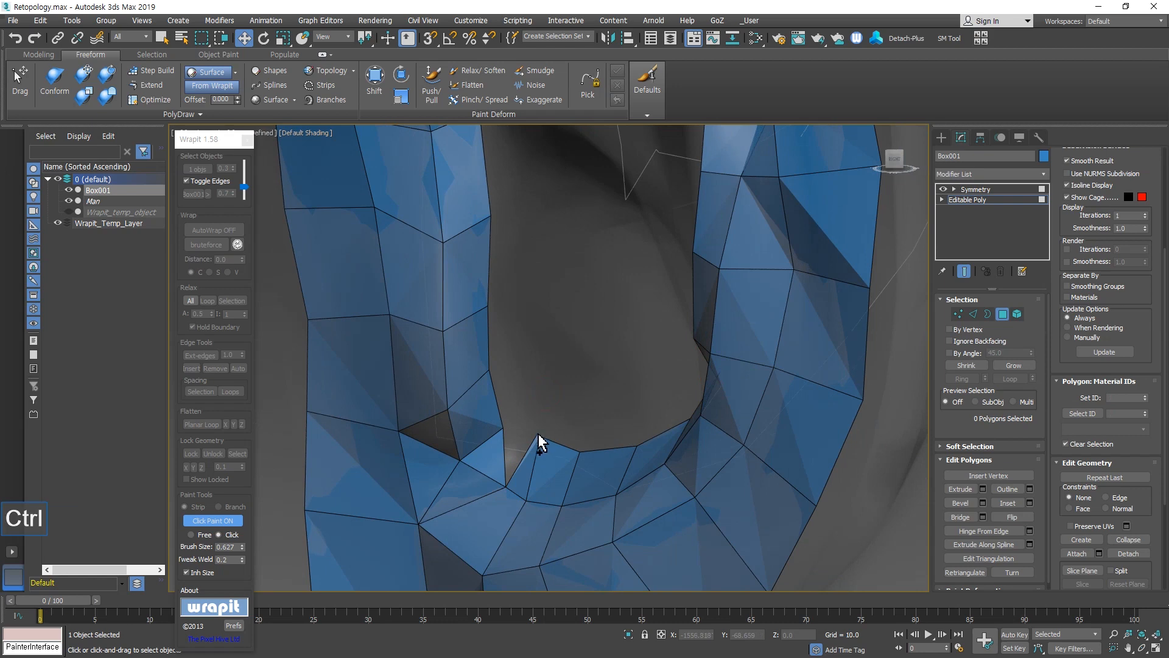
{"action": "left_click_drag", "start_coordinate": [536, 438], "coordinate": [567, 451], "text": "ctrl"}
{"action": "key", "text": "ctrl+z"}
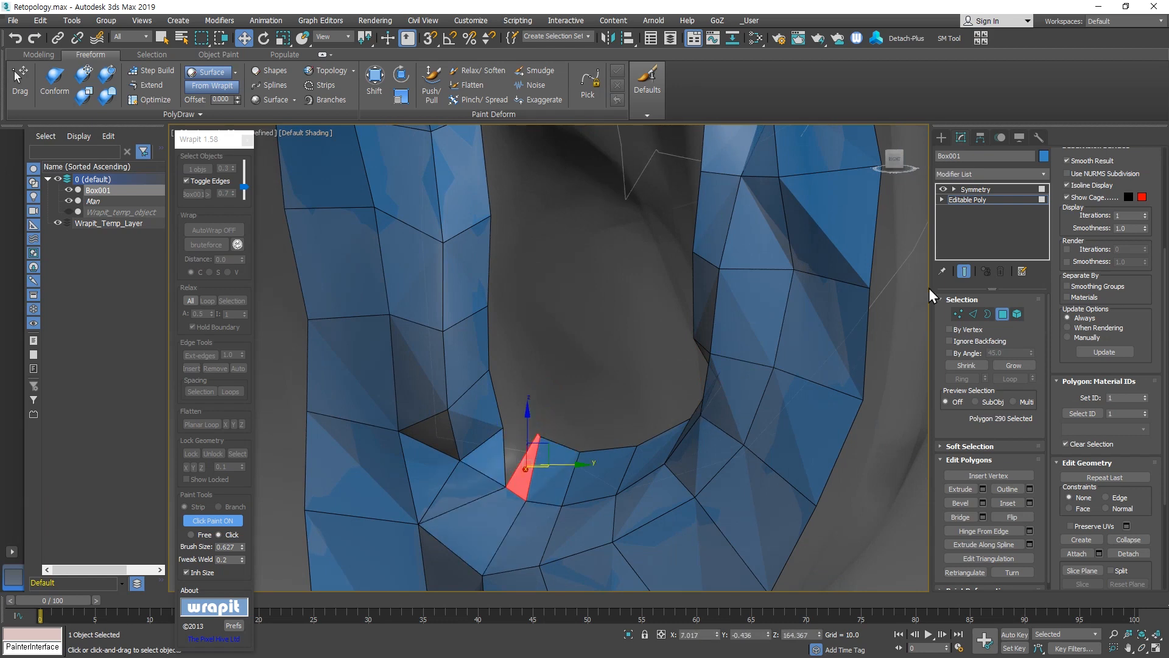
Turn off the end-result display, clear the selection, and switch strip painting to Free with a brush size of 0.127.
{"action": "left_click", "coordinate": [961, 268]}
{"action": "left_click", "coordinate": [510, 433]}
{"action": "left_click", "coordinate": [194, 534]}
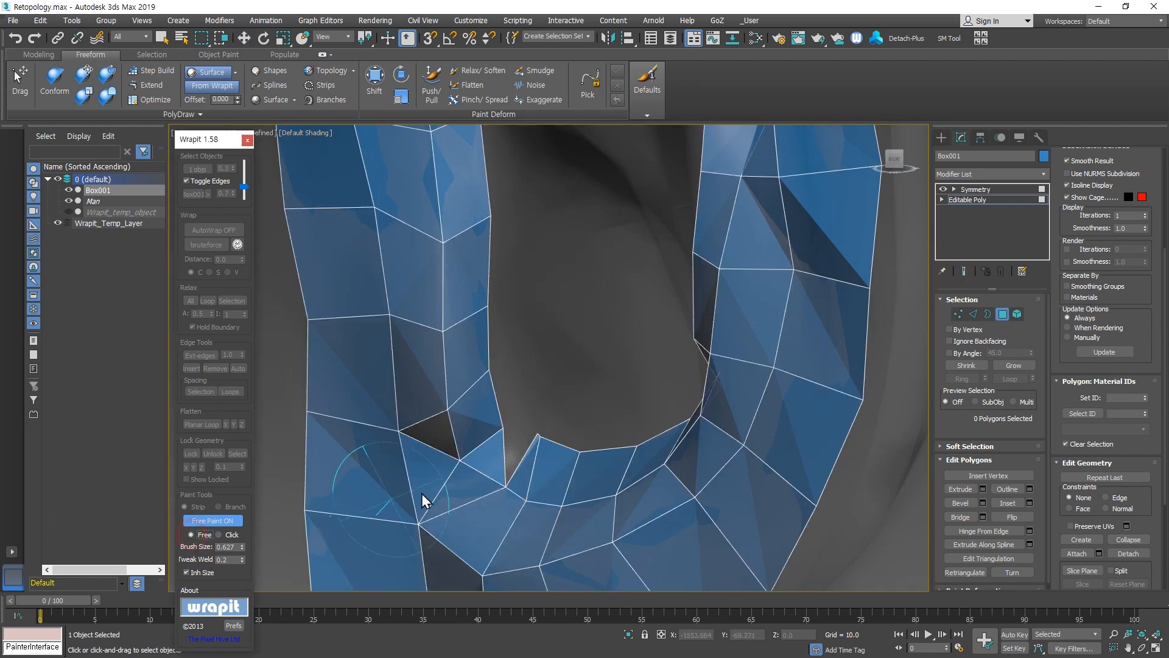
{"action": "mouse_move", "coordinate": [525, 417]}
{"action": "left_mouse_down", "text": "ctrl+shift"}
{"action": "mouse_move", "coordinate": [522, 440]}
{"action": "mouse_move", "coordinate": [503, 430]}
{"action": "left_mouse_up", "text": "ctrl+shift"}
{"action": "middle_click_drag", "start_coordinate": [732, 416], "coordinate": [766, 416], "text": "alt"}
{"action": "scroll", "coordinate": [660, 382], "scroll_direction": "down", "scroll_amount": 4}
{"action": "middle_click_drag", "start_coordinate": [660, 381], "coordinate": [618, 466]}
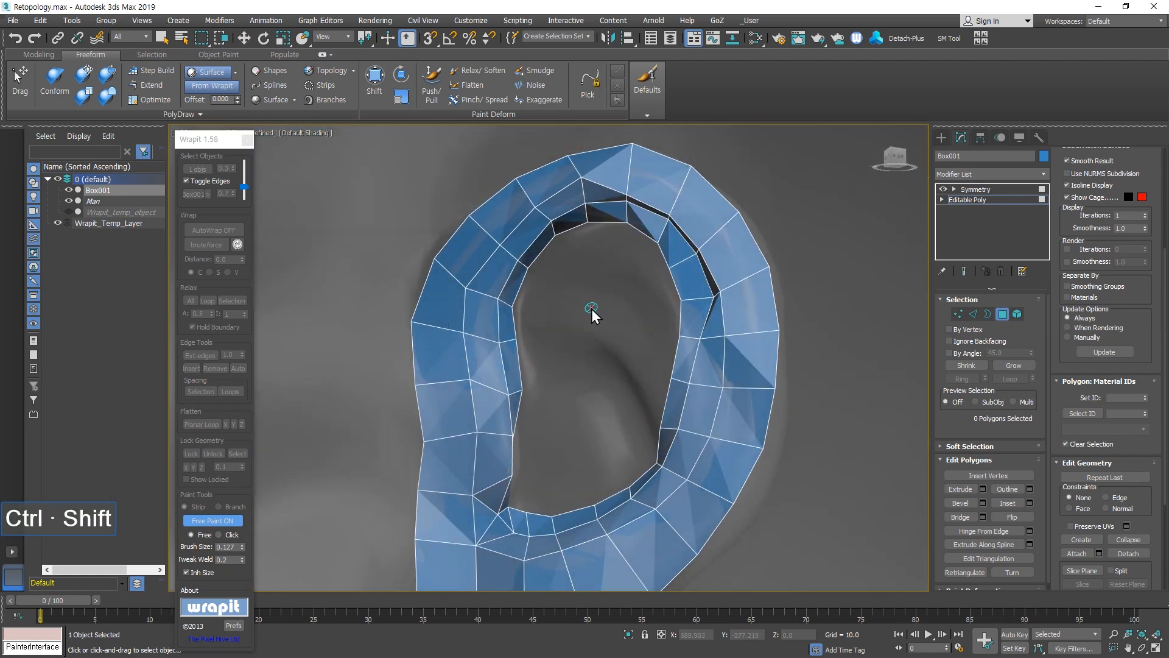
Set the brush size to 0.427 and paint three short strips across the upper inner ear and the lower concha.
{"action": "mouse_move", "coordinate": [590, 309]}
{"action": "left_mouse_down", "text": "ctrl+shift"}
{"action": "mouse_move", "coordinate": [560, 305]}
{"action": "mouse_move", "coordinate": [572, 330]}
{"action": "mouse_move", "coordinate": [633, 232]}
{"action": "left_mouse_up", "text": "ctrl+shift"}
{"action": "key", "text": "ctrl+z"}
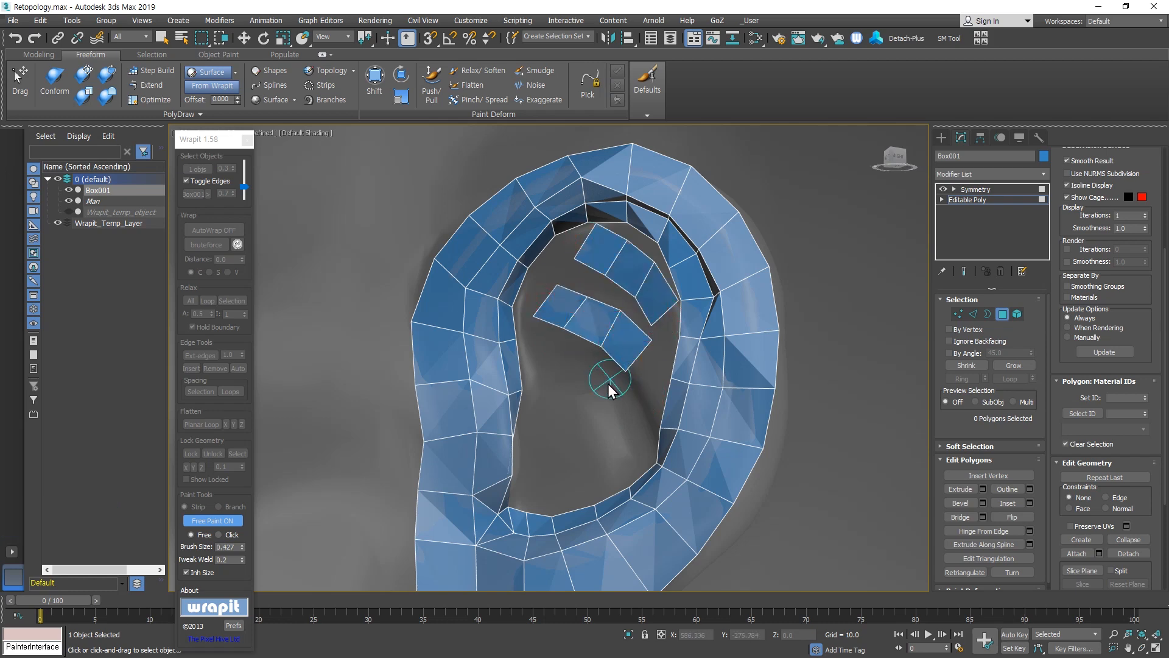
{"action": "middle_click_drag", "start_coordinate": [608, 386], "coordinate": [577, 409], "text": "alt"}
{"action": "left_click_drag", "start_coordinate": [527, 264], "coordinate": [621, 326]}
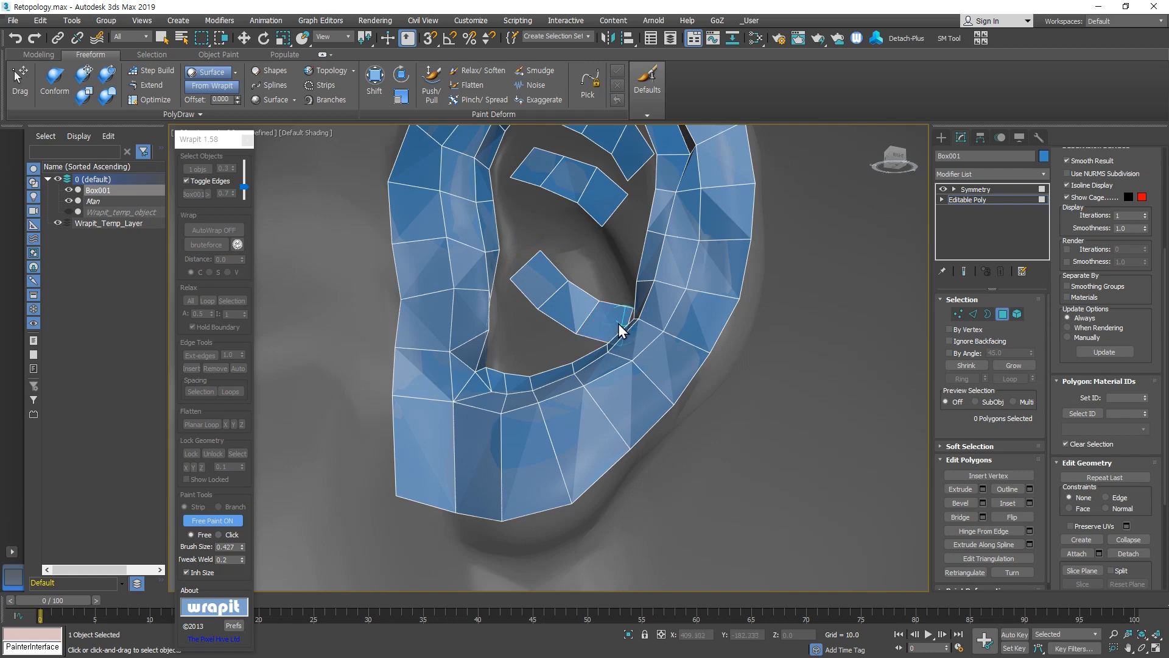
{"action": "middle_click_drag", "start_coordinate": [626, 315], "coordinate": [642, 411]}
{"action": "key", "text": "ctrl+z"}
{"action": "scroll", "coordinate": [634, 445], "scroll_direction": "up", "scroll_amount": 5}
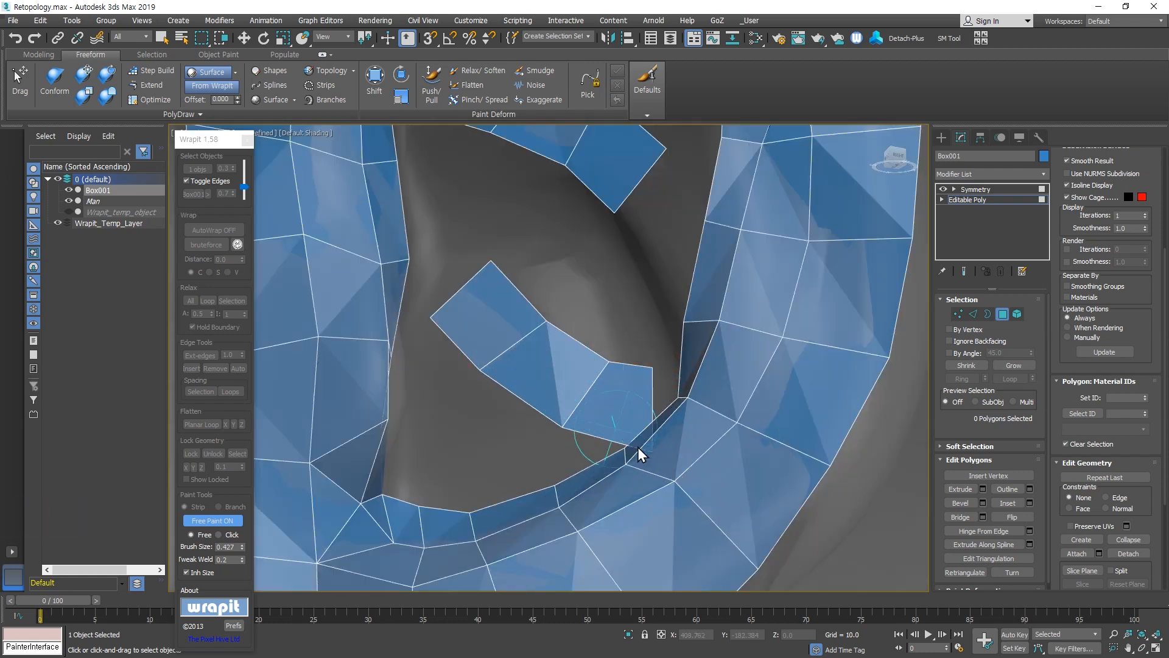
Set the brush size to 0.227 and pull the lower strip's end vertices onto the back rim corner.
{"action": "left_click_drag", "start_coordinate": [638, 422], "coordinate": [616, 415], "text": "ctrl+shift"}
{"action": "left_click_drag", "start_coordinate": [643, 331], "coordinate": [672, 376]}
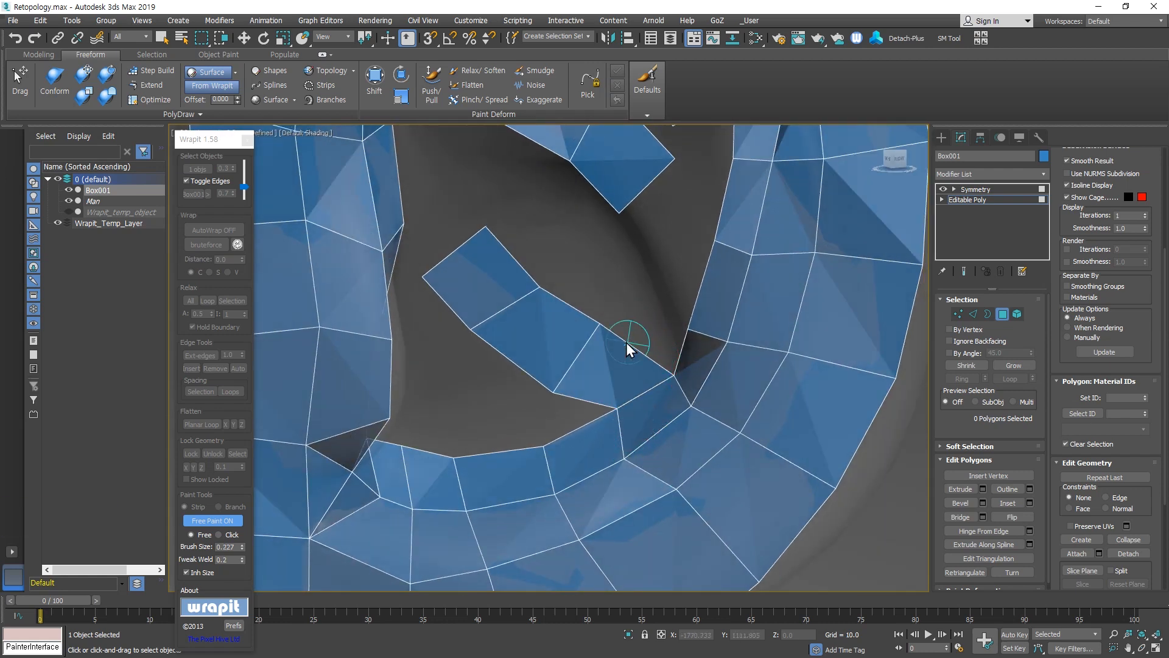
{"action": "scroll", "coordinate": [626, 343], "scroll_direction": "down", "scroll_amount": 4}
{"action": "mouse_move", "coordinate": [609, 359]}
{"action": "middle_mouse_down", "text": "alt"}
{"action": "mouse_move", "coordinate": [512, 382]}
{"action": "mouse_move", "coordinate": [515, 403]}
{"action": "middle_mouse_up", "text": "alt"}
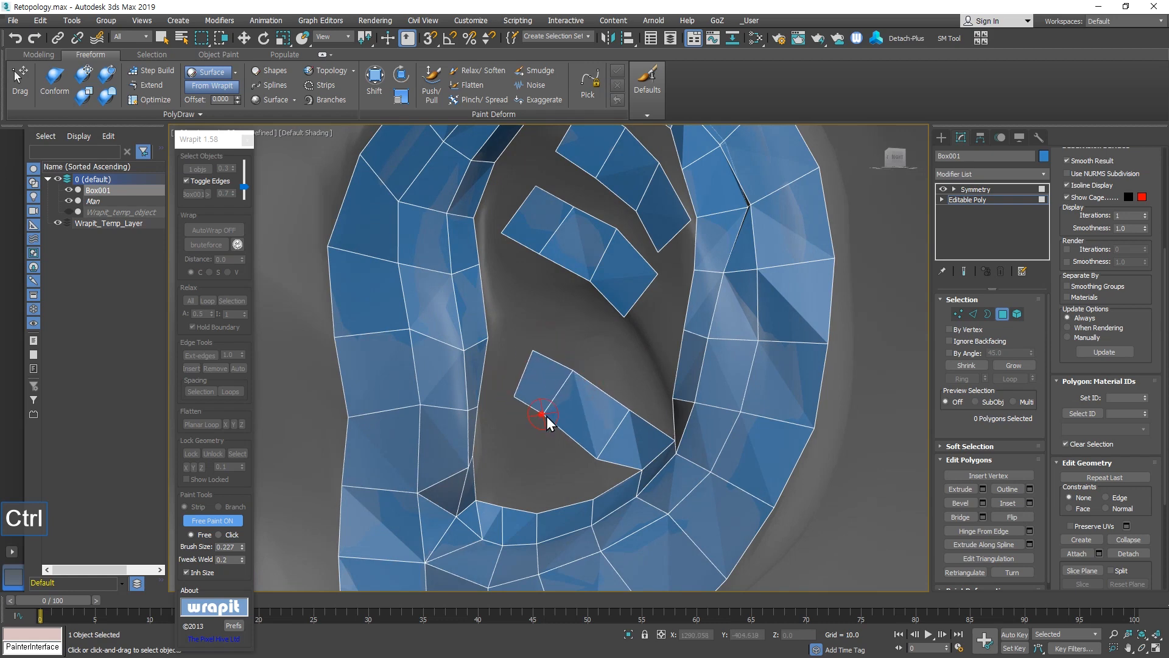
Use Step Build to bridge the lower concha strip to the middle strip and the front rim with quads.
{"action": "left_click", "coordinate": [151, 70]}
{"action": "scroll", "coordinate": [501, 372], "scroll_direction": "up", "scroll_amount": 2}
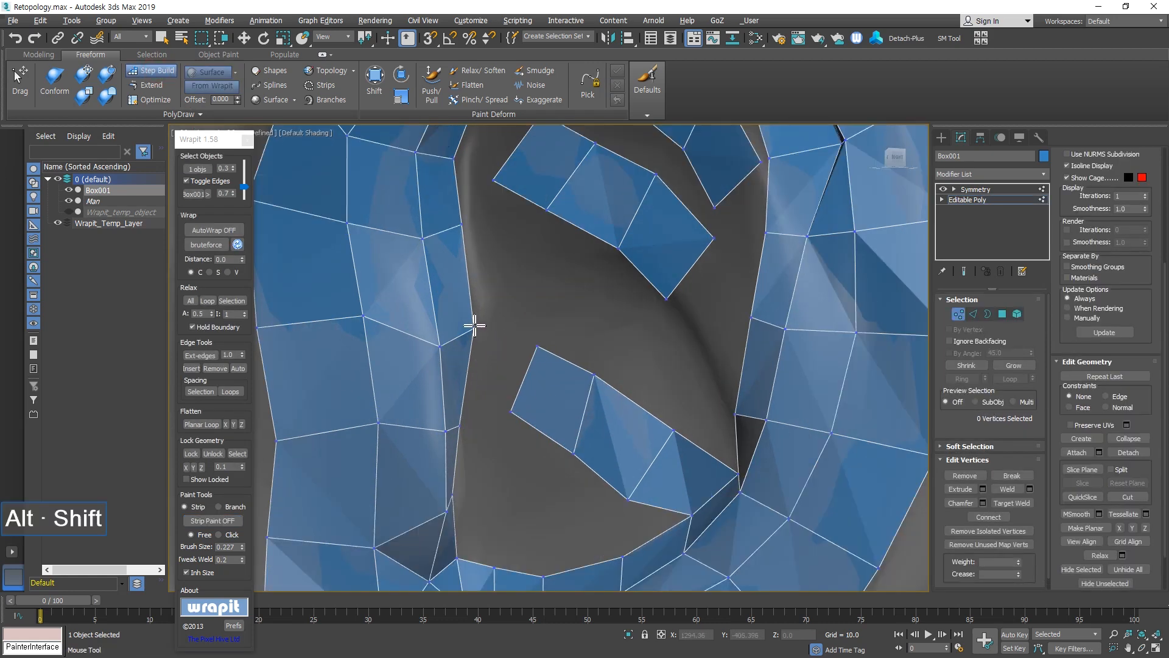
{"action": "left_click", "coordinate": [542, 345], "text": "shift"}
{"action": "scroll", "coordinate": [547, 383], "scroll_direction": "down", "scroll_amount": 2}
{"action": "mouse_move", "coordinate": [548, 400]}
{"action": "middle_mouse_down", "text": "alt"}
{"action": "mouse_move", "coordinate": [558, 363]}
{"action": "mouse_move", "coordinate": [536, 400]}
{"action": "middle_mouse_up", "text": "alt"}
{"action": "left_click", "coordinate": [551, 368], "text": "shift"}
{"action": "left_click", "coordinate": [552, 419], "text": "shift"}
{"action": "left_click", "coordinate": [502, 391], "text": "shift"}
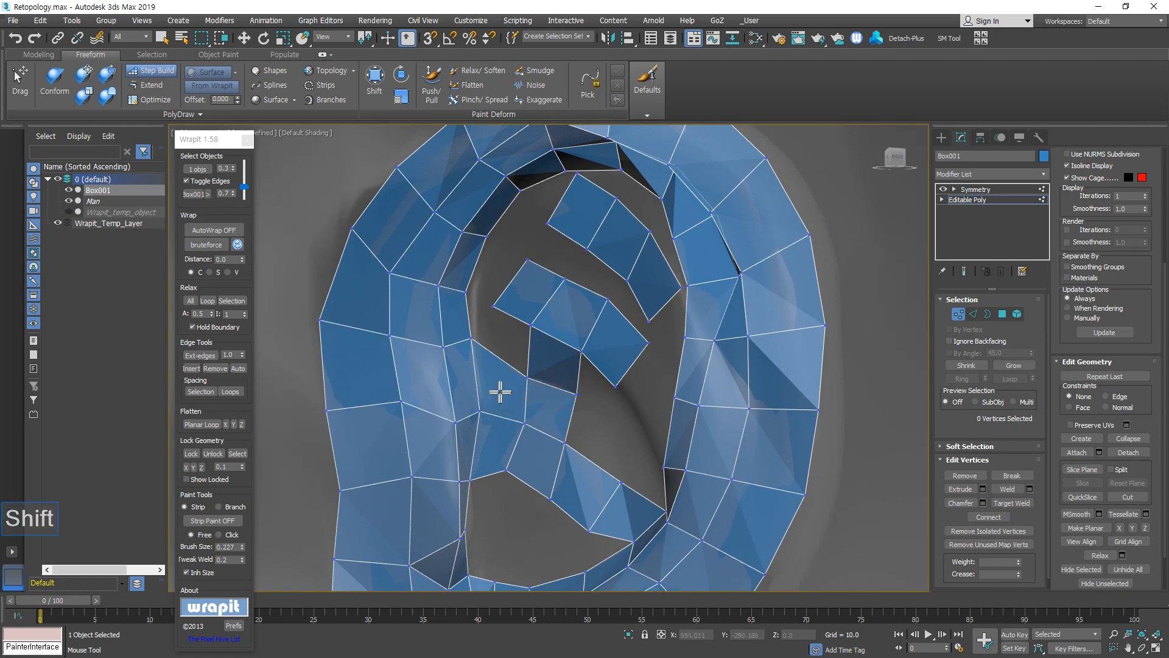
Fill the gap between the middle strip's front end and the front rim with polygons.
{"action": "left_click", "coordinate": [498, 325], "text": "shift"}
{"action": "key", "text": "ctrl+z"}
{"action": "left_click", "coordinate": [499, 336], "text": "shift"}
{"action": "left_click", "coordinate": [491, 266], "text": "shift"}
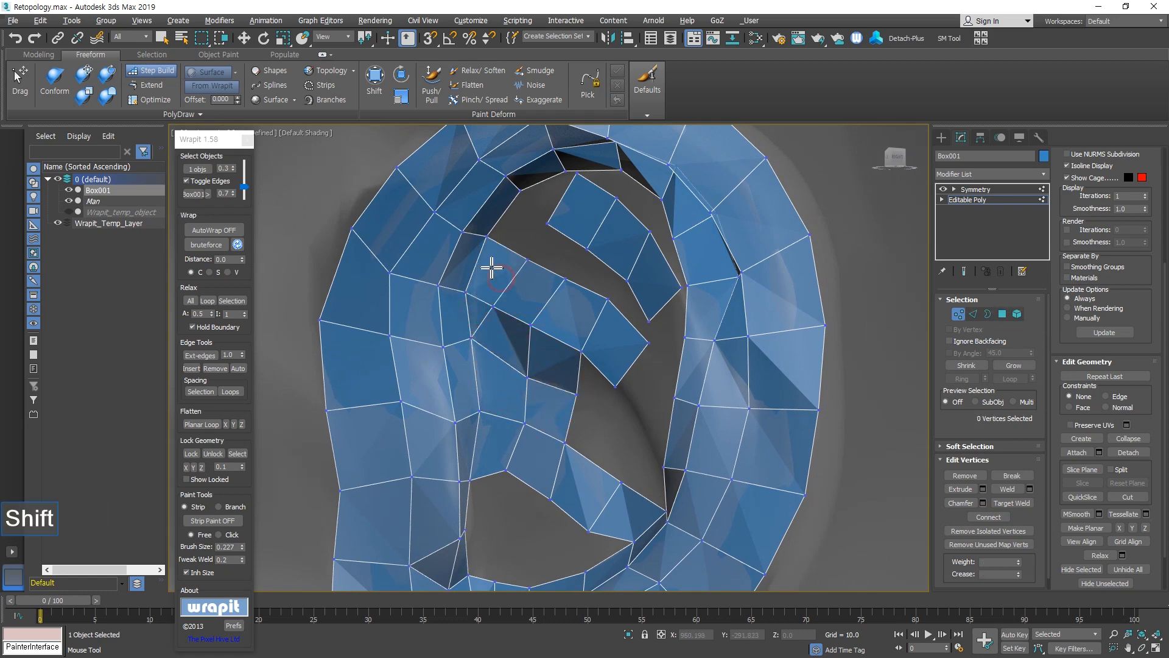
Bridge the middle and upper strips with a row of quads and adjust the nearby vertices.
{"action": "middle_click_drag", "start_coordinate": [585, 336], "coordinate": [574, 352]}
{"action": "middle_click_drag", "start_coordinate": [574, 352], "coordinate": [600, 348], "text": "alt"}
{"action": "left_click_drag", "start_coordinate": [533, 269], "coordinate": [628, 335], "text": "shift"}
{"action": "middle_click_drag", "start_coordinate": [661, 342], "coordinate": [652, 378]}
{"action": "left_click_drag", "start_coordinate": [635, 378], "coordinate": [645, 383], "text": "ctrl+alt+shift"}
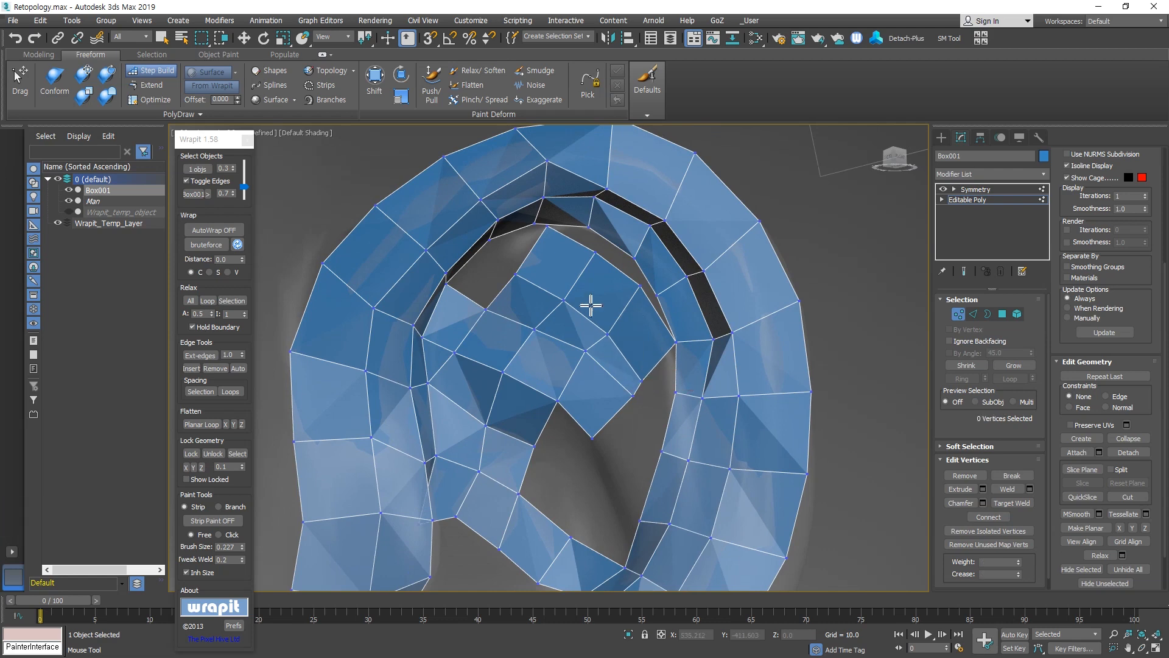
Join the upper strip to the surrounding top and back rim with polygons, adjusting its upper corner vertices.
{"action": "scroll", "coordinate": [590, 305], "scroll_direction": "up", "scroll_amount": 2}
{"action": "middle_click_drag", "start_coordinate": [590, 305], "coordinate": [594, 373]}
{"action": "mouse_move", "coordinate": [689, 368]}
{"action": "left_mouse_down", "text": "alt+shift"}
{"action": "mouse_move", "coordinate": [658, 360]}
{"action": "mouse_move", "coordinate": [656, 370]}
{"action": "mouse_move", "coordinate": [653, 316]}
{"action": "mouse_move", "coordinate": [599, 305]}
{"action": "left_mouse_up", "text": "alt+shift"}
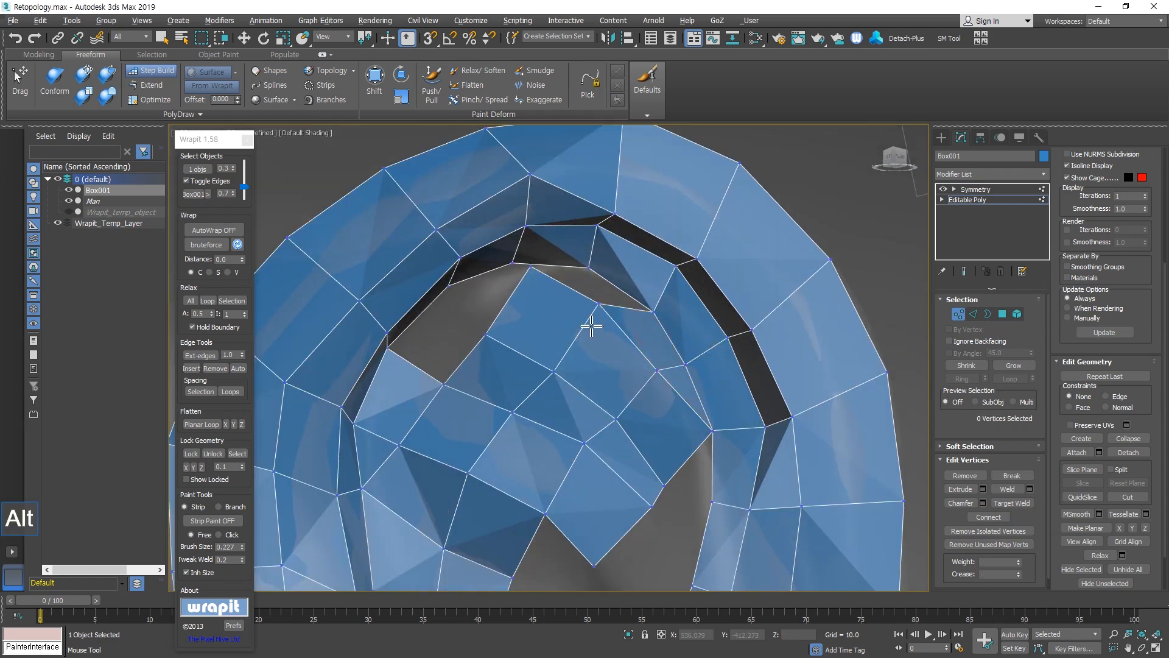
{"action": "middle_click_drag", "start_coordinate": [590, 327], "coordinate": [576, 320], "text": "alt"}
{"action": "mouse_move", "coordinate": [531, 266]}
{"action": "left_mouse_down", "text": "ctrl+alt+shift"}
{"action": "mouse_move", "coordinate": [528, 282]}
{"action": "mouse_move", "coordinate": [542, 286]}
{"action": "left_mouse_up", "text": "ctrl+alt+shift"}
{"action": "middle_click_drag", "start_coordinate": [559, 316], "coordinate": [581, 304], "text": "alt"}
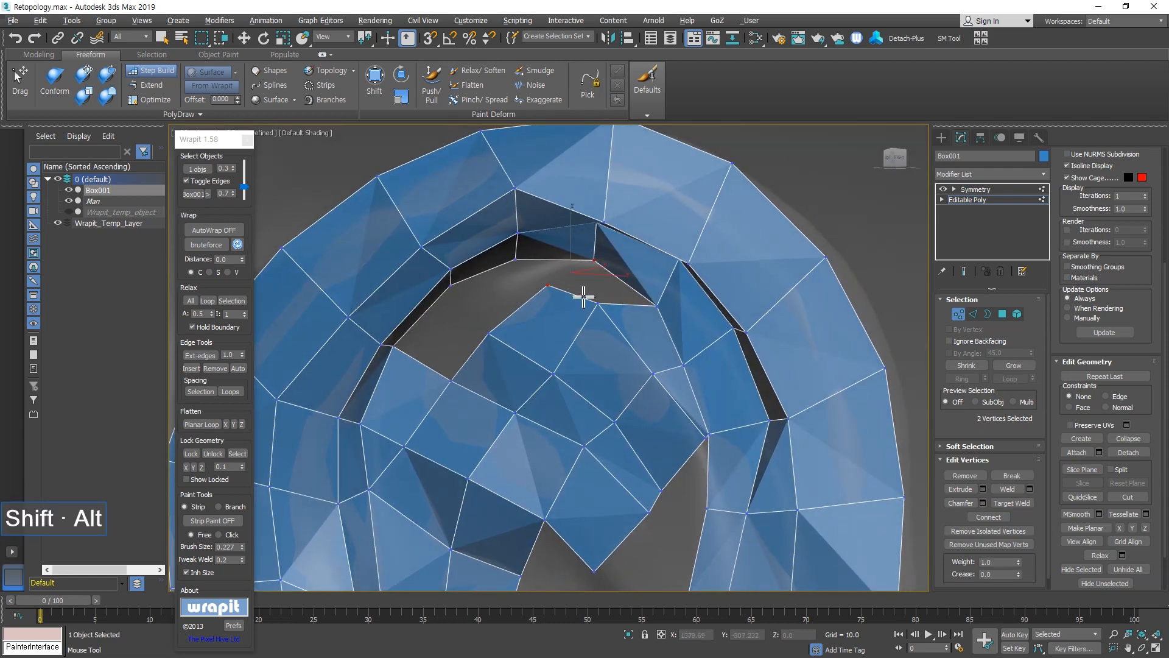
{"action": "left_click", "coordinate": [608, 289], "text": "alt+shift"}
{"action": "middle_click_drag", "start_coordinate": [462, 334], "coordinate": [590, 305], "text": "alt"}
{"action": "left_click", "coordinate": [604, 350], "text": "shift"}
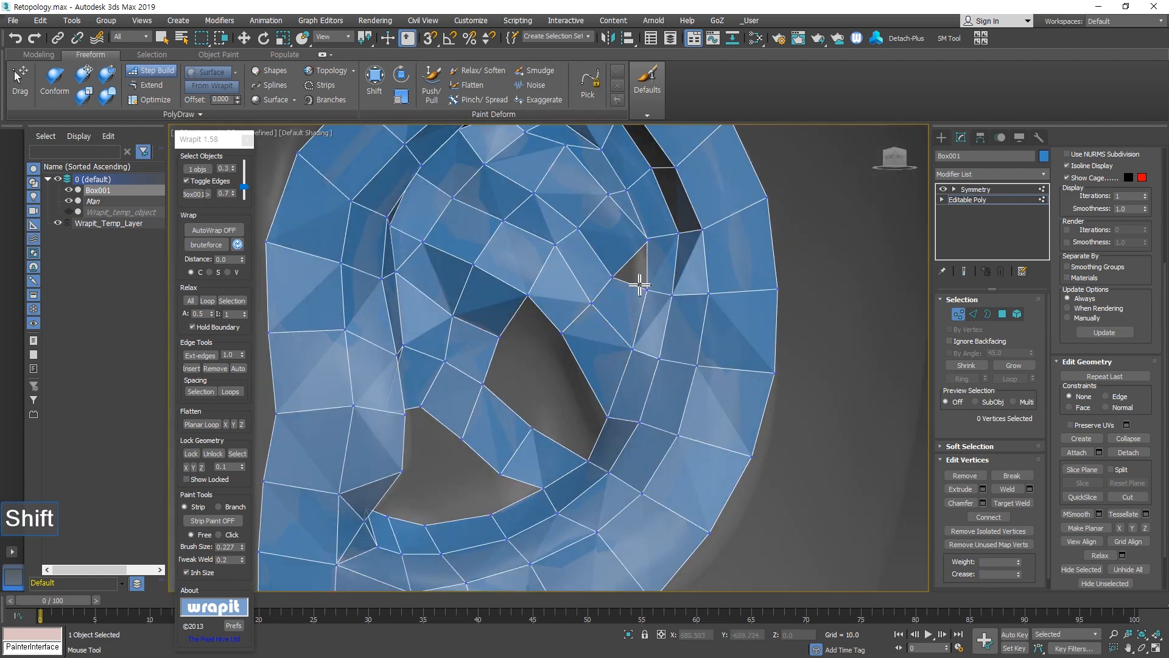
Reposition the vertices at the small hole beside the back rim and close the hole with a polygon.
{"action": "scroll", "coordinate": [656, 251], "scroll_direction": "up", "scroll_amount": 4}
{"action": "left_click_drag", "start_coordinate": [637, 229], "coordinate": [615, 228], "text": "ctrl+alt+shift"}
{"action": "key", "text": "w"}
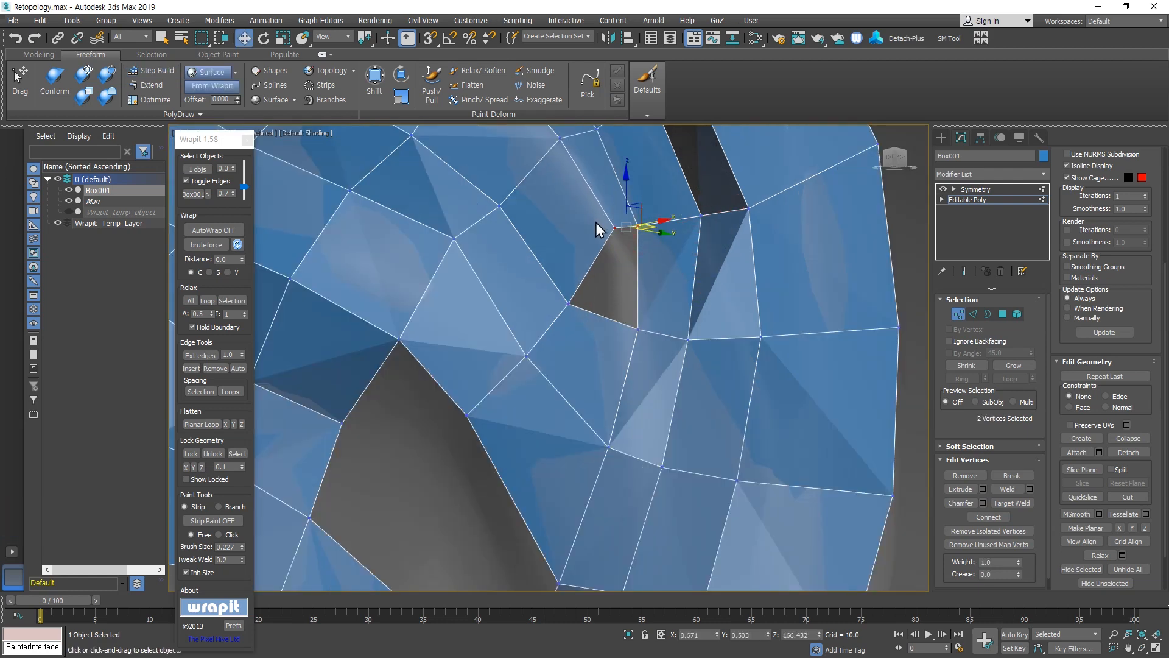
{"action": "scroll", "coordinate": [586, 274], "scroll_direction": "down", "scroll_amount": 7}
{"action": "middle_click_drag", "start_coordinate": [585, 277], "coordinate": [572, 282], "text": "alt"}
{"action": "scroll", "coordinate": [615, 268], "scroll_direction": "up", "scroll_amount": 6}
{"action": "left_click", "coordinate": [924, 296]}
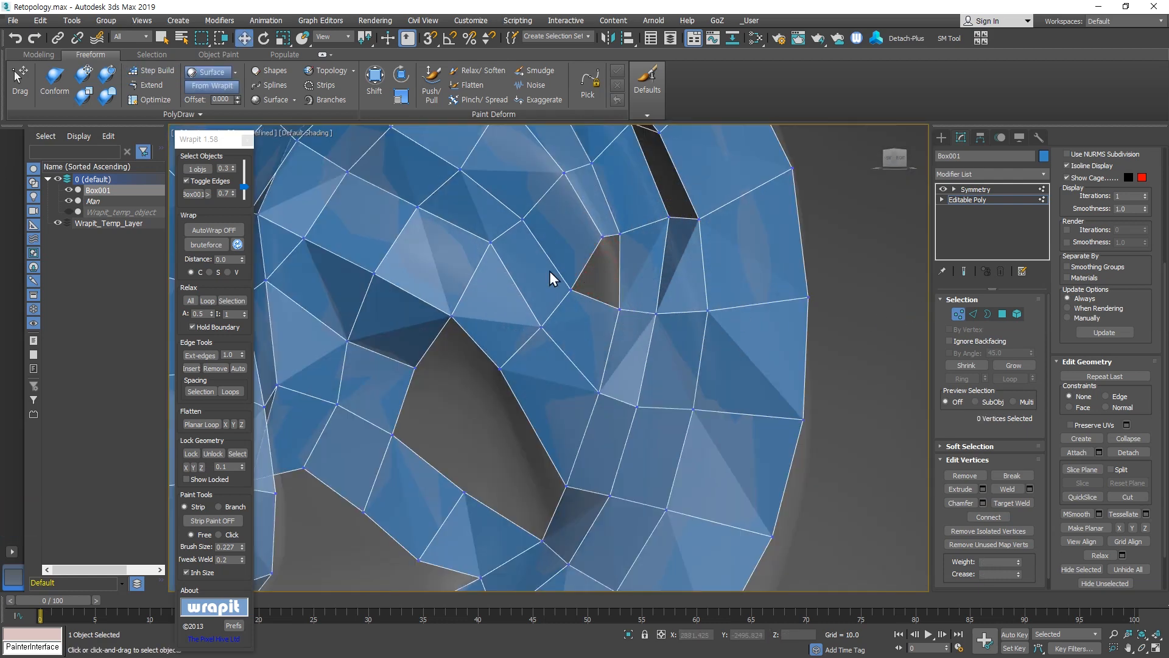
{"action": "key", "text": "s"}
{"action": "left_click", "coordinate": [598, 276], "text": "shift"}
Fill the opening between the middle and lower strips with quads and continue building beside the front rim.
{"action": "middle_click_drag", "start_coordinate": [543, 355], "coordinate": [553, 316], "text": "alt"}
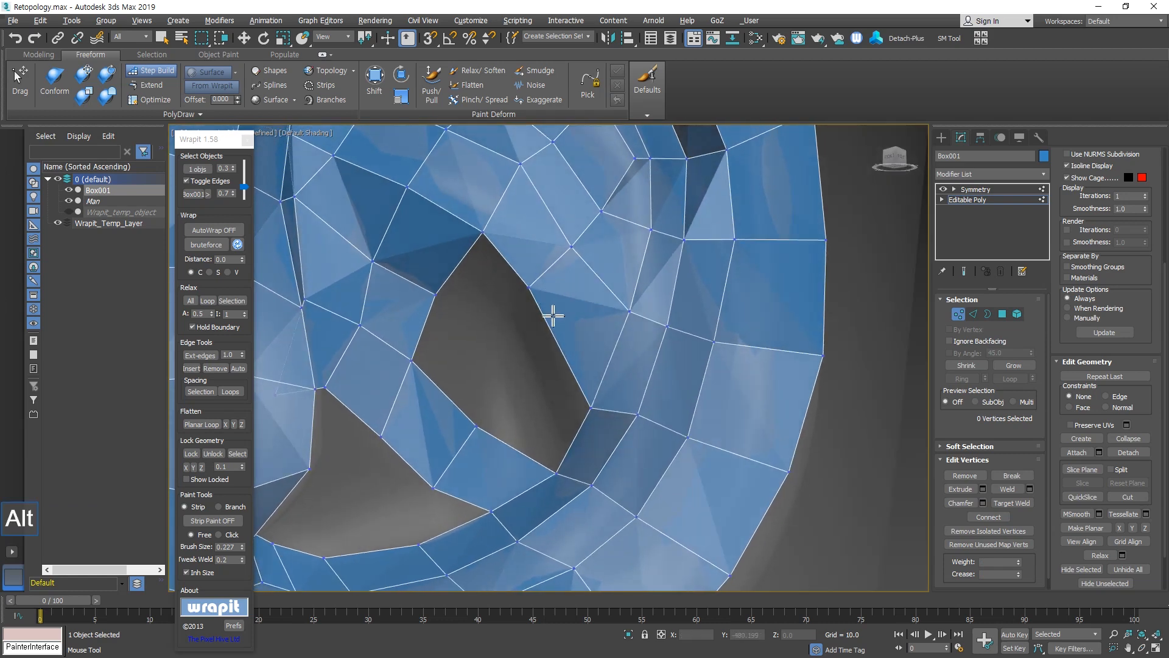
{"action": "left_click", "coordinate": [534, 406], "text": "shift"}
{"action": "left_click", "coordinate": [465, 360], "text": "shift"}
{"action": "left_click", "coordinate": [490, 278], "text": "shift"}
{"action": "middle_click_drag", "start_coordinate": [420, 364], "coordinate": [605, 269]}
{"action": "middle_click_drag", "start_coordinate": [571, 325], "coordinate": [511, 303], "text": "alt"}
{"action": "left_click", "coordinate": [466, 316], "text": "shift"}
Build quads along the front side of the lower concha opening, between the front rim and the earlobe row.
{"action": "middle_click_drag", "start_coordinate": [535, 359], "coordinate": [537, 419], "text": "alt"}
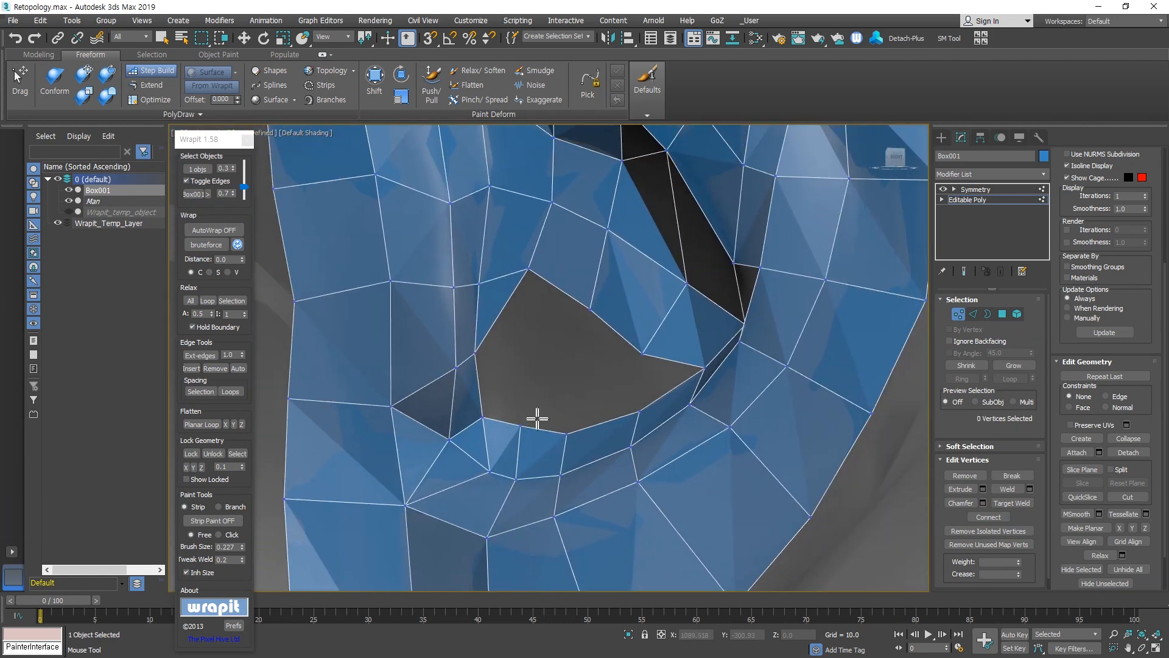
{"action": "left_click", "coordinate": [540, 369]}
{"action": "left_click", "coordinate": [509, 385], "text": "shift"}
{"action": "left_click", "coordinate": [528, 331], "text": "shift"}
{"action": "middle_click_drag", "start_coordinate": [582, 374], "coordinate": [568, 600], "text": "alt"}
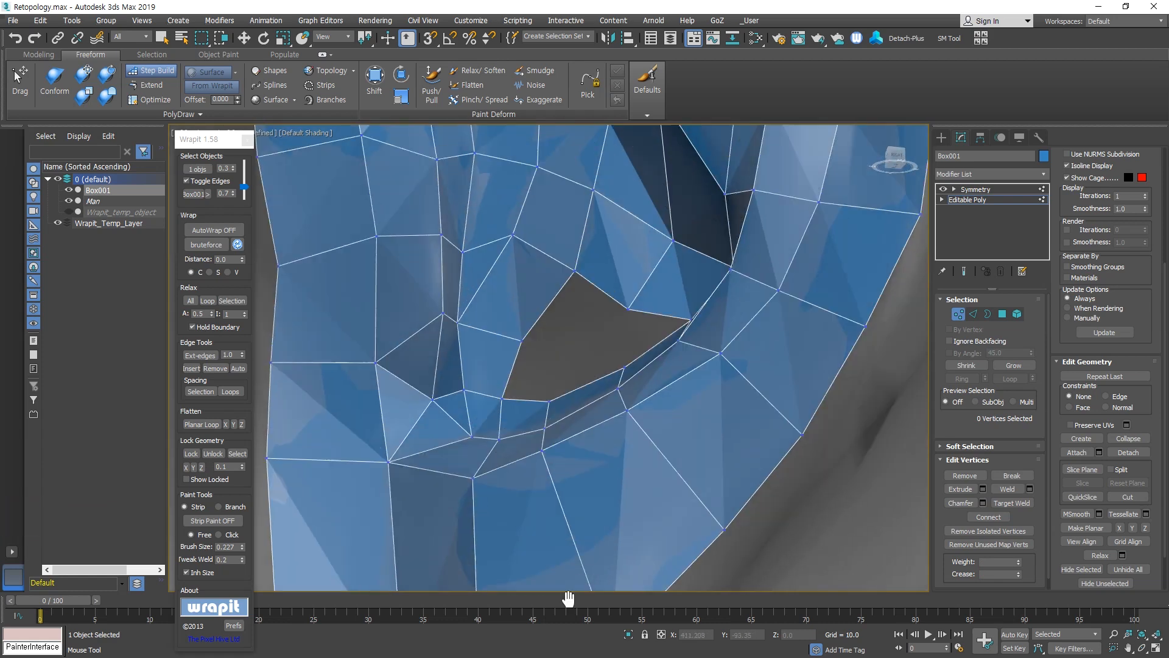
Place a vertex inside the remaining lower concha opening, fill the opening with quads, and leave Step Build.
{"action": "left_click", "coordinate": [580, 348]}
{"action": "key", "text": "ctrl+z"}
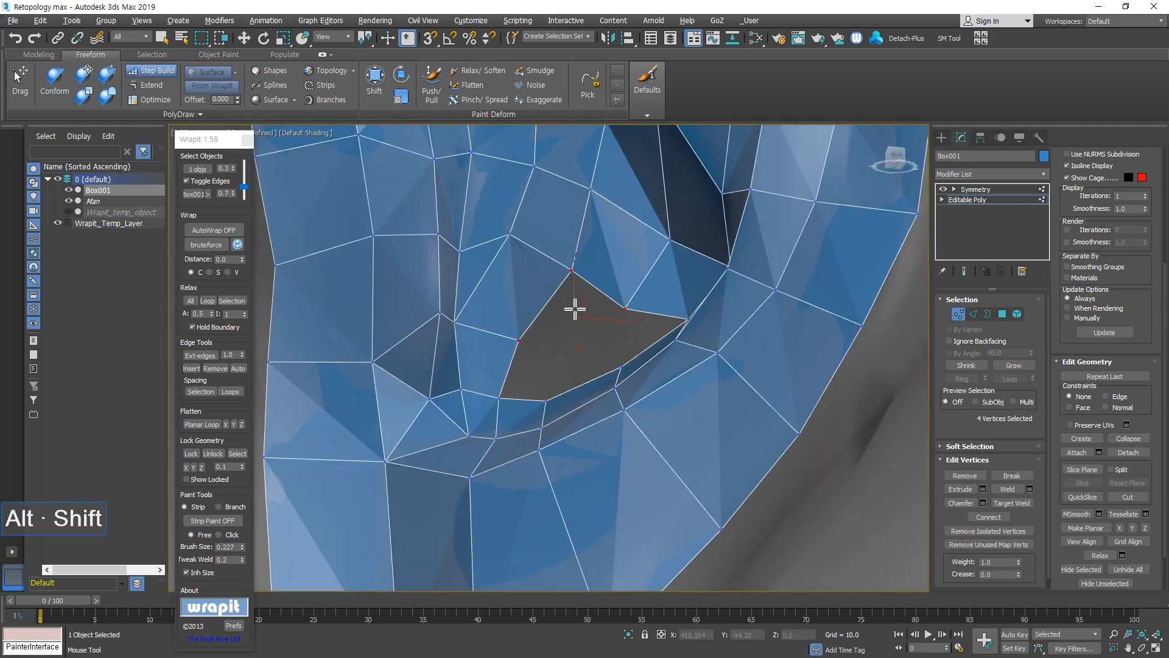
{"action": "left_click", "coordinate": [575, 309], "text": "shift"}
{"action": "middle_click_drag", "start_coordinate": [575, 317], "coordinate": [640, 396], "text": "alt"}
{"action": "left_click", "coordinate": [526, 380], "text": "shift"}
{"action": "left_click", "coordinate": [589, 356], "text": "alt+shift"}
{"action": "left_click", "coordinate": [633, 364], "text": "shift"}
{"action": "scroll", "coordinate": [624, 397], "scroll_direction": "down", "scroll_amount": 5}
{"action": "right_click", "coordinate": [640, 396]}
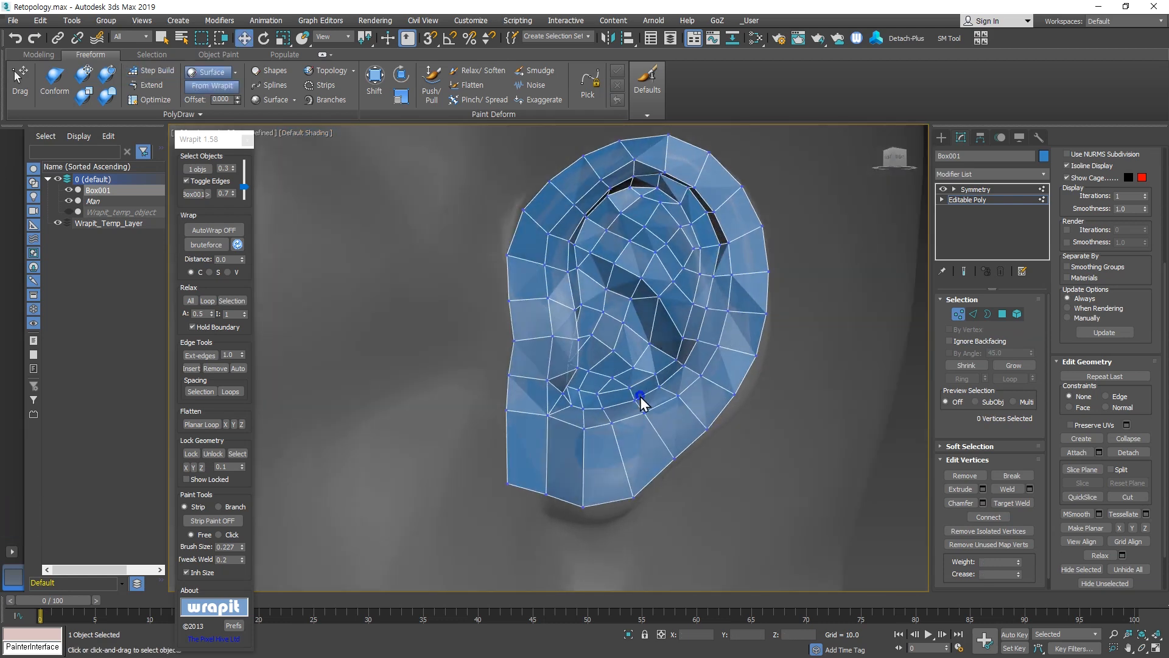
Switch the Wrapit paint tool to Branch and paint the first tube segment around the figure's ankle.
{"action": "scroll", "coordinate": [641, 403], "scroll_direction": "down", "scroll_amount": 5}
{"action": "middle_click_drag", "start_coordinate": [619, 443], "coordinate": [503, 473], "text": "alt"}
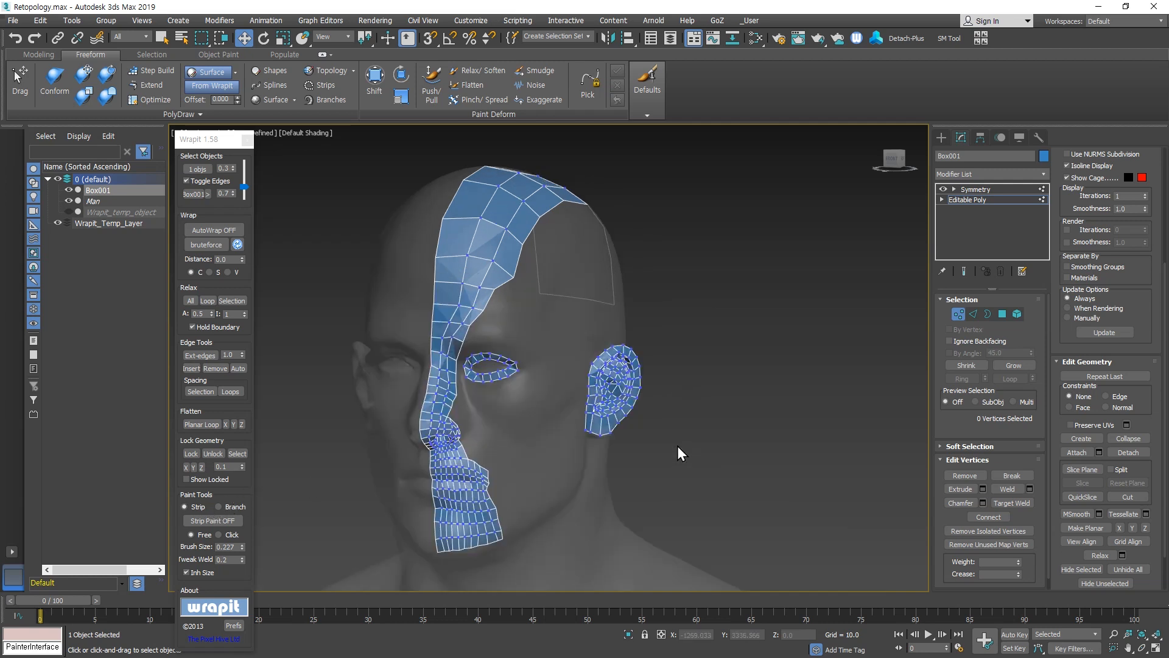
{"action": "key", "text": "ctrl+shift+z"}
{"action": "middle_click_drag", "start_coordinate": [635, 430], "coordinate": [616, 459], "text": "alt"}
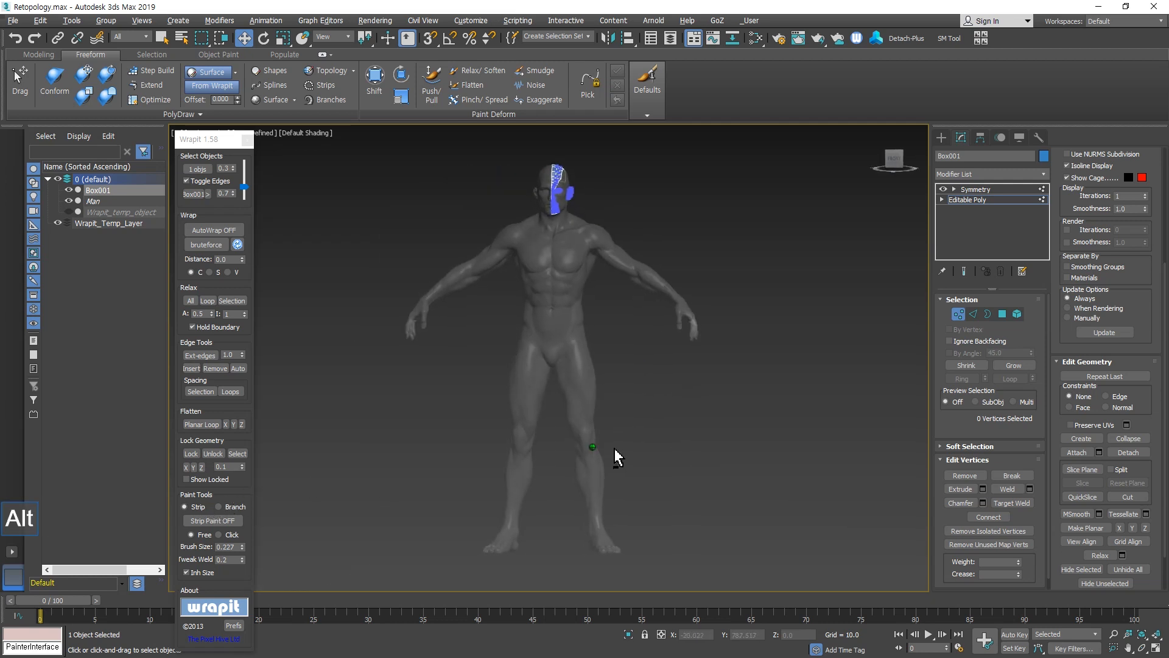
{"action": "left_click", "coordinate": [219, 507]}
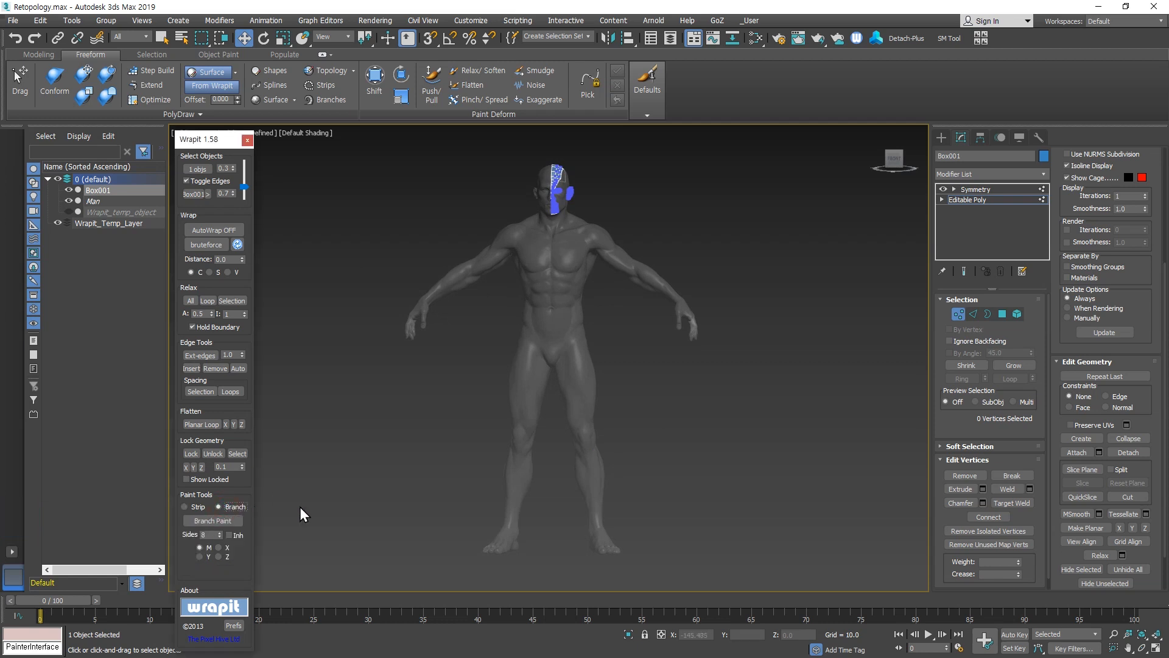
{"action": "scroll", "coordinate": [612, 539], "scroll_direction": "up", "scroll_amount": 5}
{"action": "left_click", "coordinate": [238, 522]}
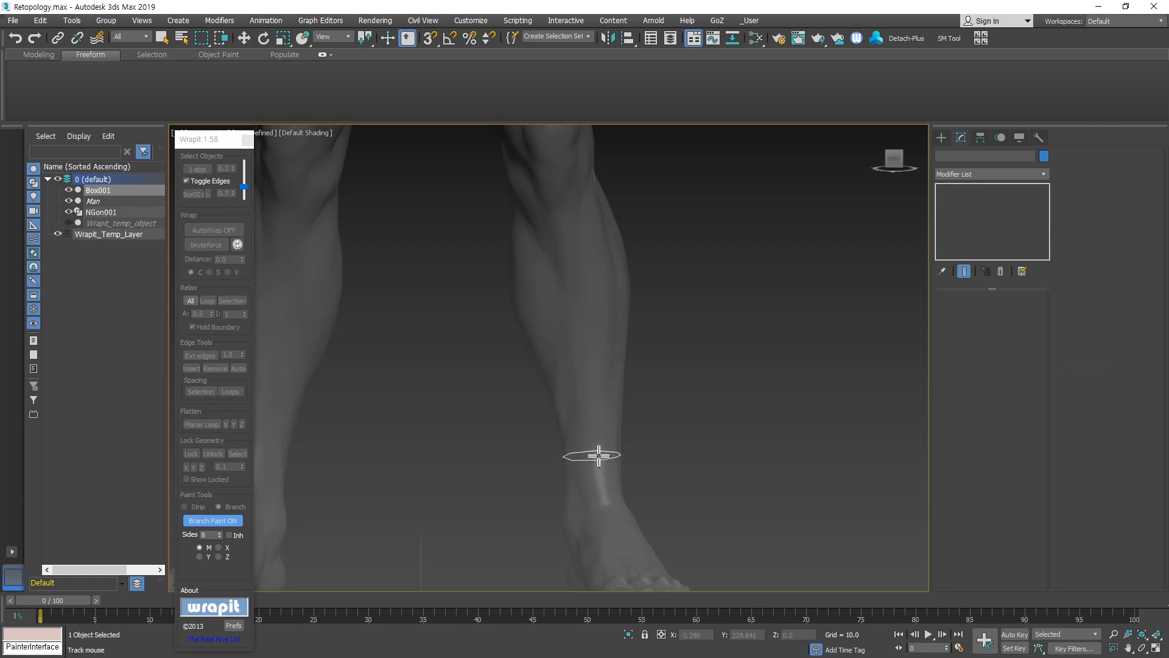
{"action": "left_click", "coordinate": [598, 455]}
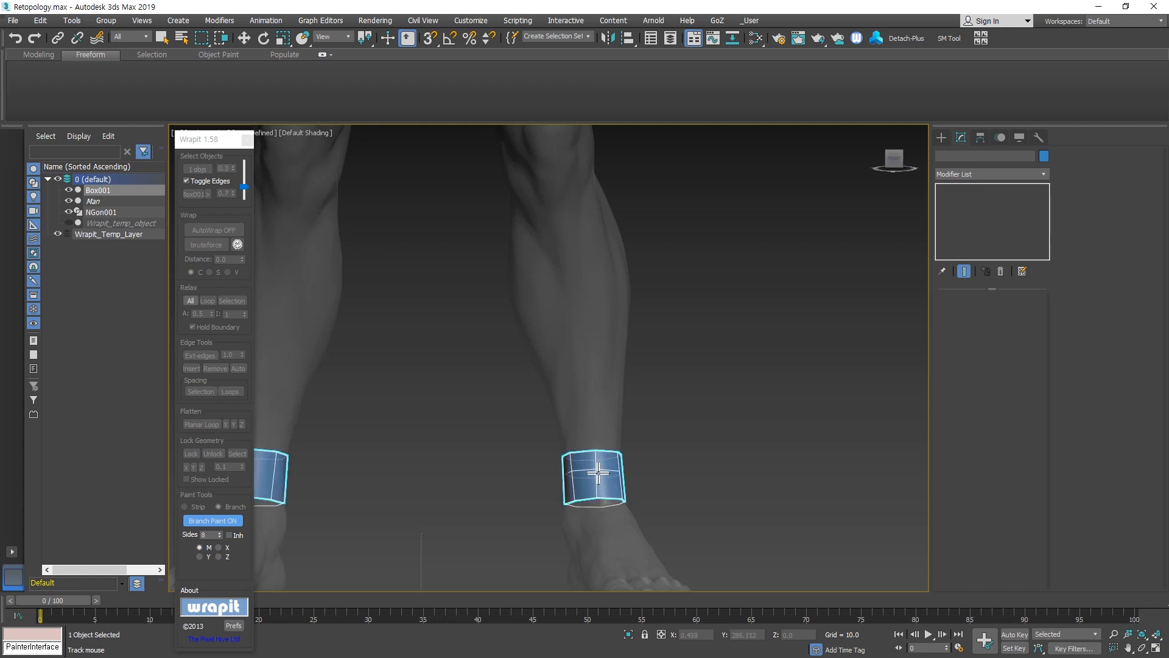
Extend the branch tube two segments up the lower leg and set the branch axis to X.
{"action": "middle_click_drag", "start_coordinate": [594, 452], "coordinate": [601, 482], "text": "alt"}
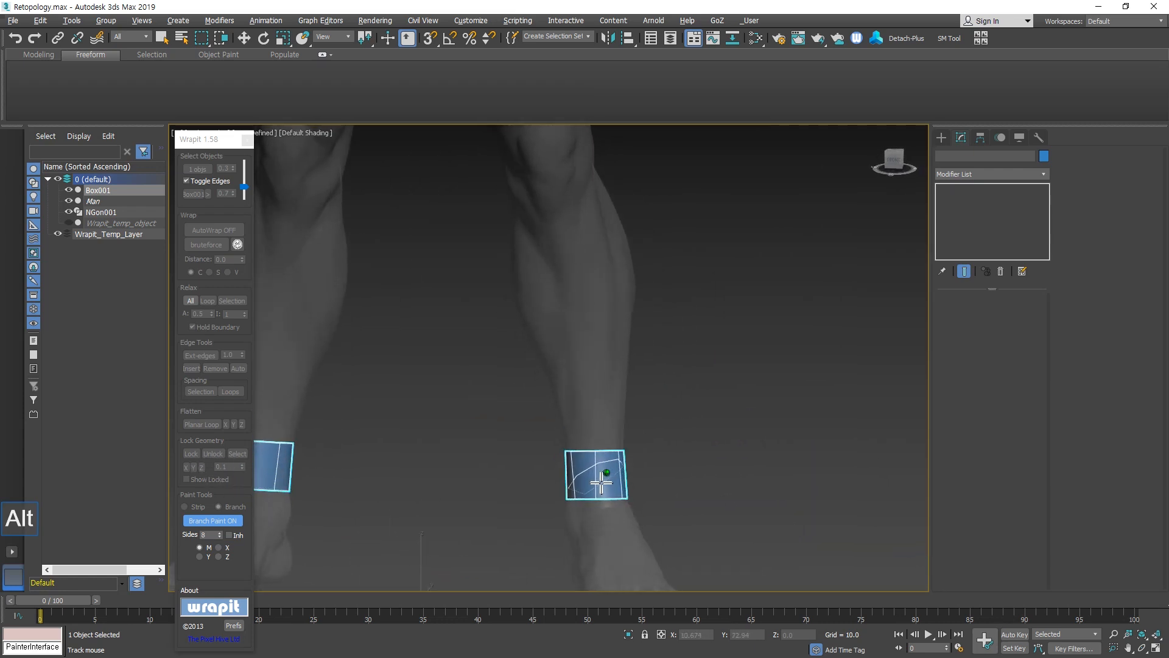
{"action": "left_click", "coordinate": [599, 408]}
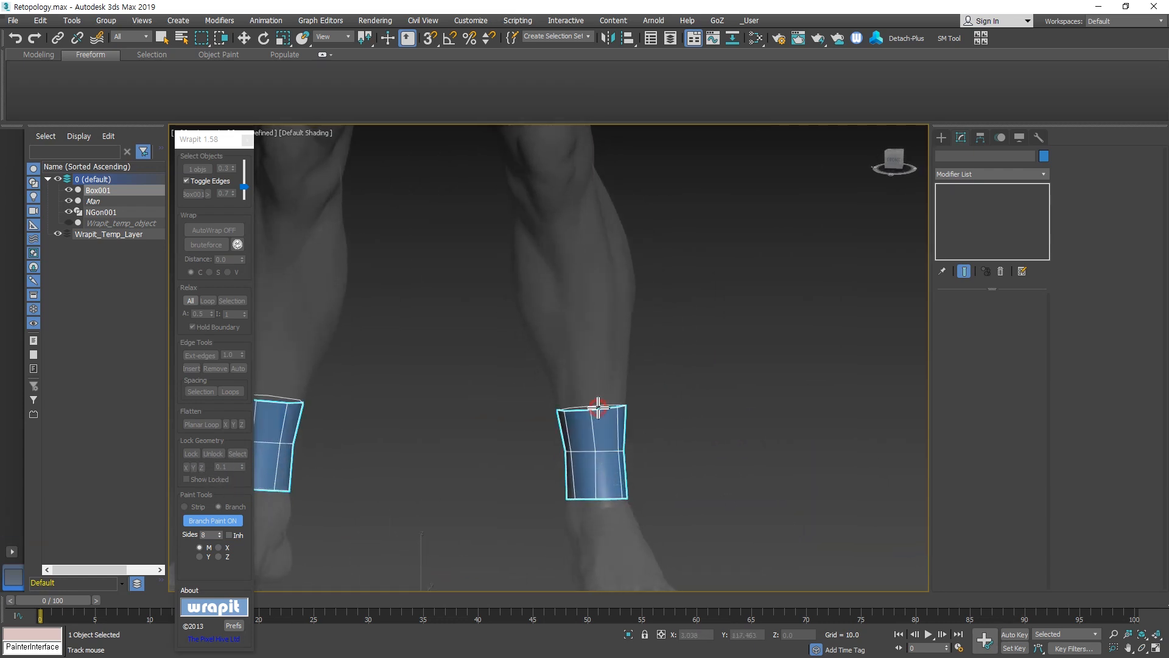
{"action": "left_click", "coordinate": [591, 356]}
{"action": "middle_click_drag", "start_coordinate": [593, 371], "coordinate": [560, 499]}
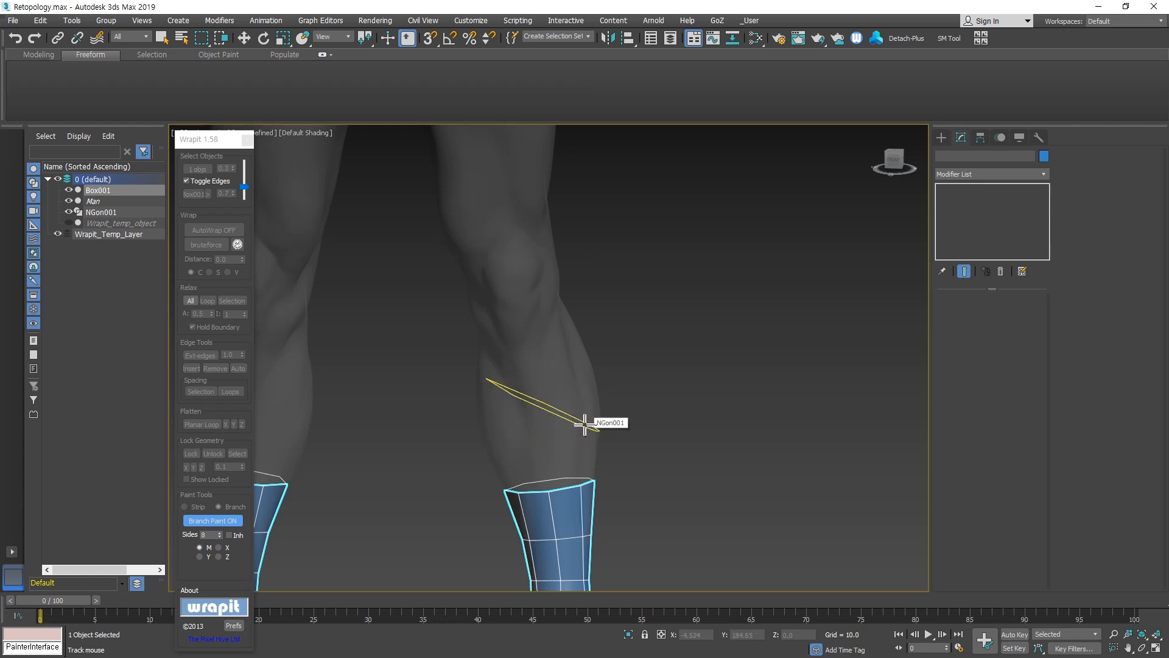
{"action": "left_click", "coordinate": [219, 547]}
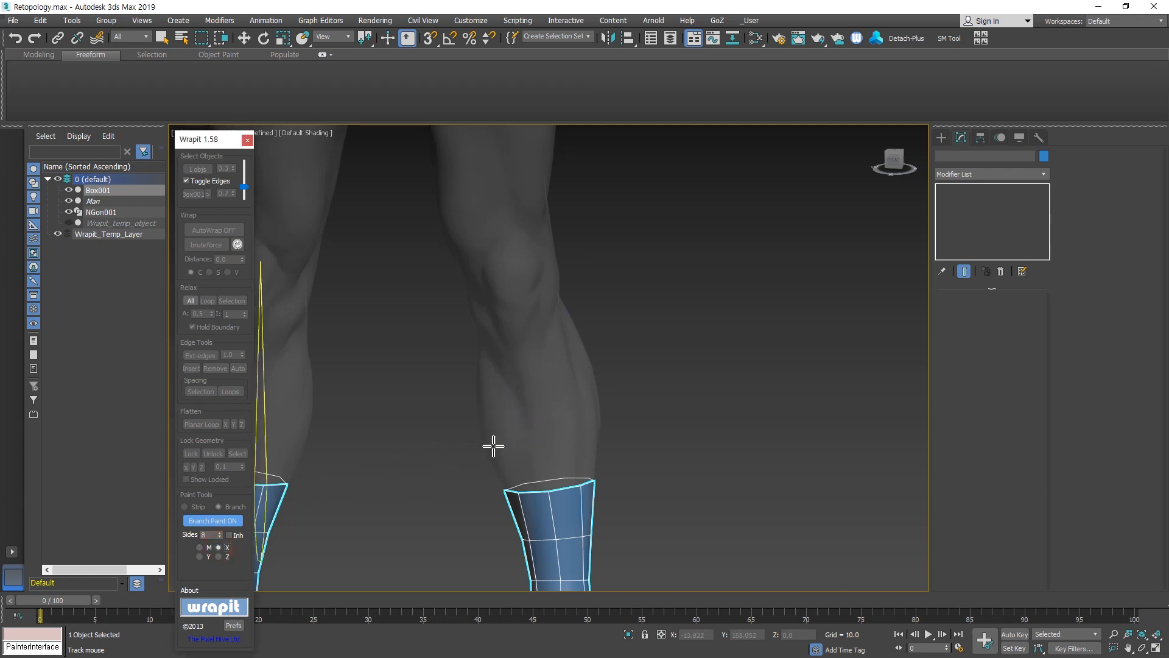
Try the Y axis for the branch preview over the legs and set the branch orientation to M.
{"action": "scroll", "coordinate": [530, 412], "scroll_direction": "down", "scroll_amount": 5}
{"action": "middle_click_drag", "start_coordinate": [532, 399], "coordinate": [592, 414], "text": "alt"}
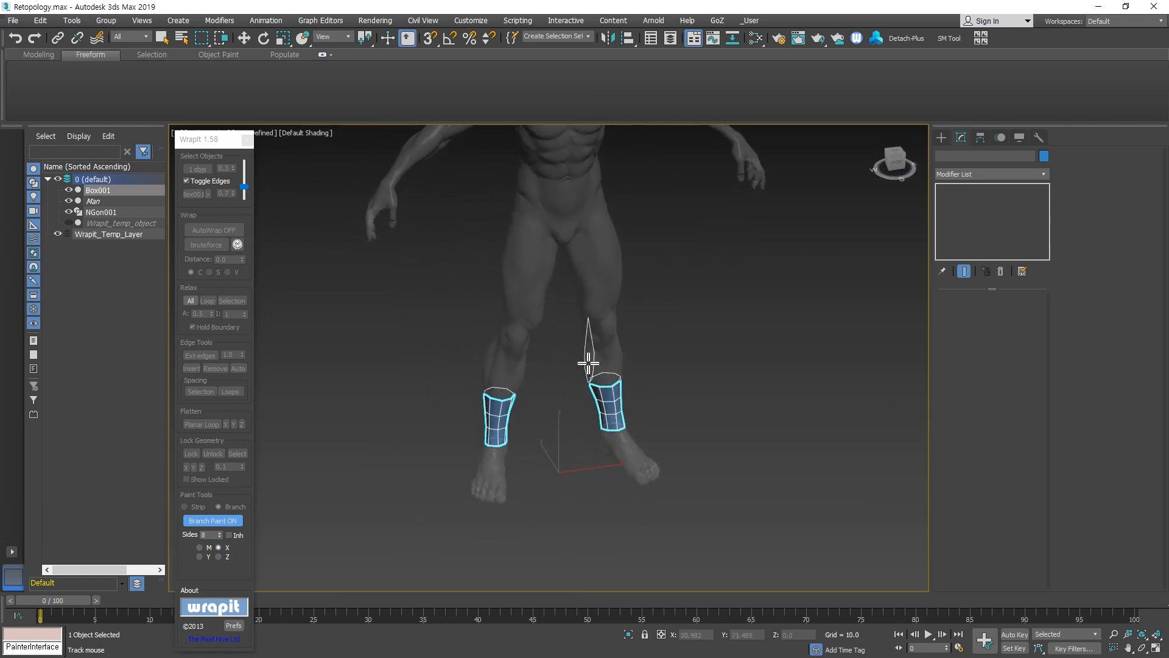
{"action": "middle_click_drag", "start_coordinate": [608, 373], "coordinate": [584, 349], "text": "alt"}
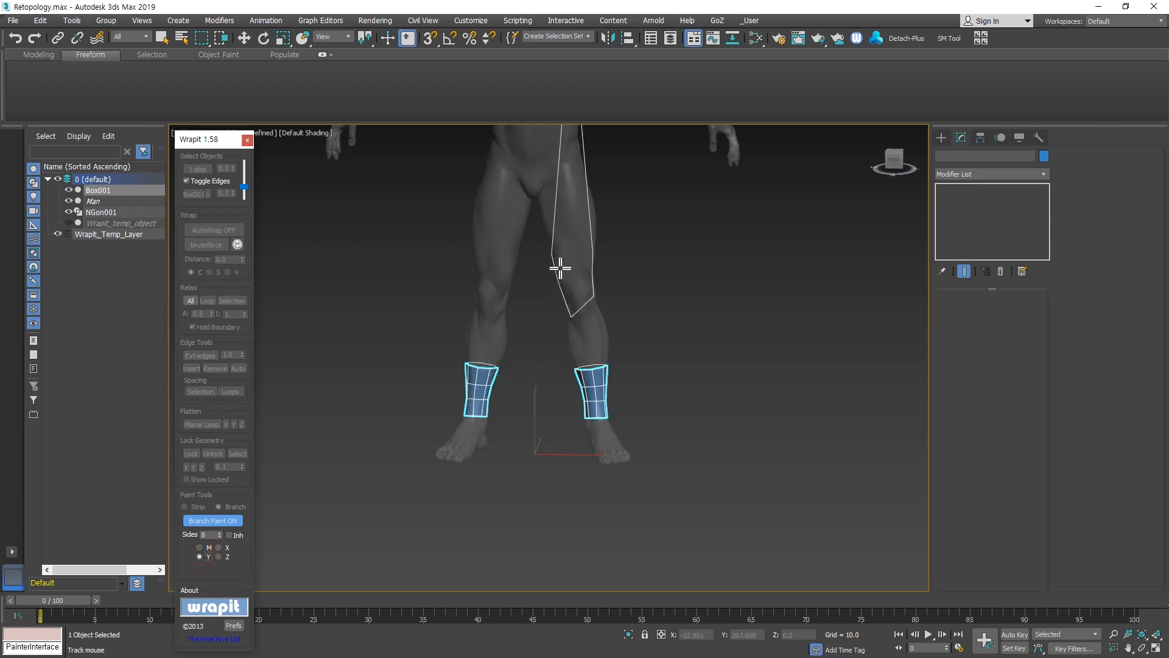
{"action": "scroll", "coordinate": [579, 258], "scroll_direction": "up", "scroll_amount": 3}
{"action": "mouse_move", "coordinate": [578, 259]}
{"action": "middle_mouse_down", "text": "alt"}
{"action": "mouse_move", "coordinate": [581, 360]}
{"action": "mouse_move", "coordinate": [579, 269]}
{"action": "mouse_move", "coordinate": [579, 282]}
{"action": "middle_mouse_up", "text": "alt"}
{"action": "left_click", "coordinate": [199, 547]}
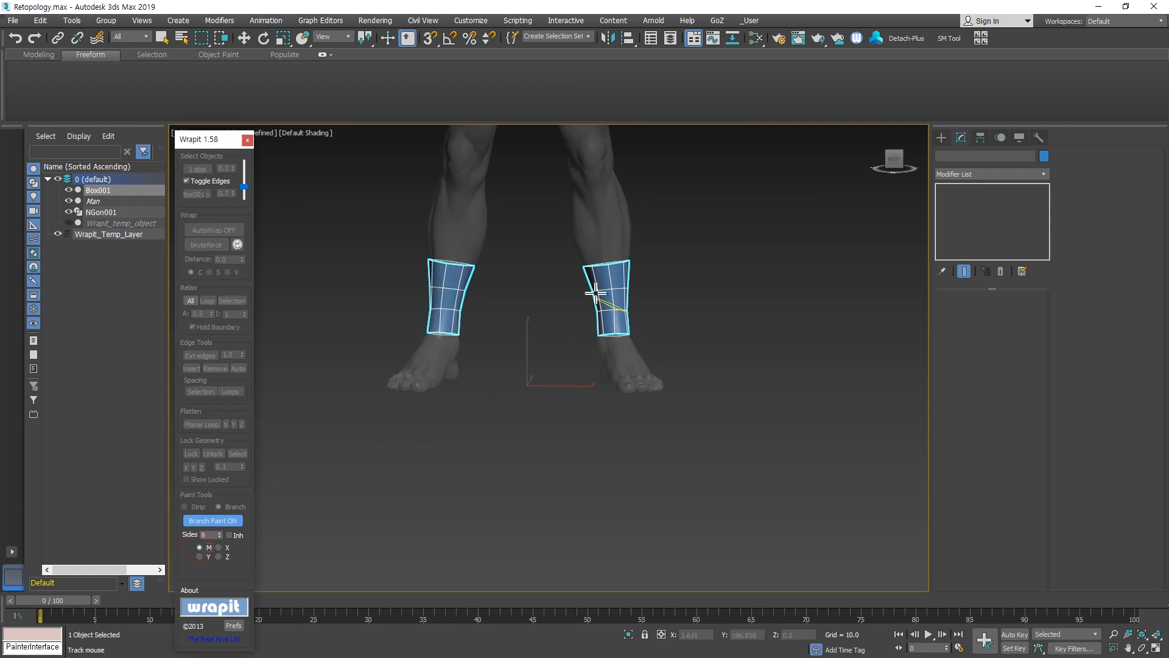
Extend the branch tube from the lower leg up the calf to just below the kneecap.
{"action": "scroll", "coordinate": [616, 243], "scroll_direction": "up", "scroll_amount": 5}
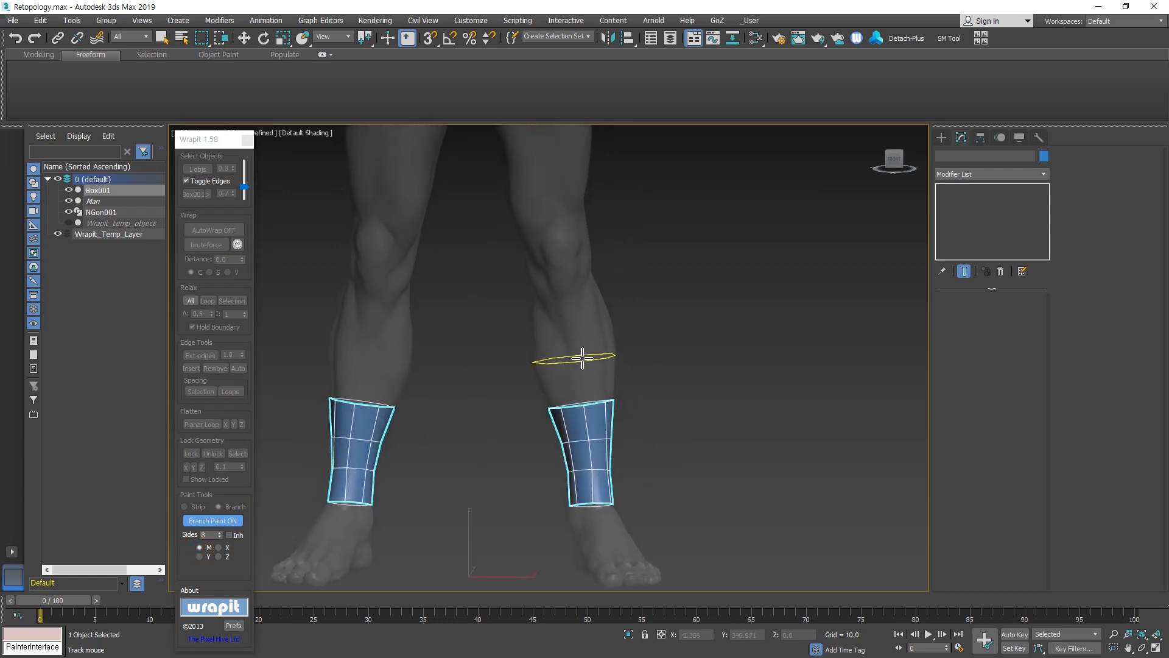
{"action": "left_click_drag", "start_coordinate": [583, 358], "coordinate": [575, 298]}
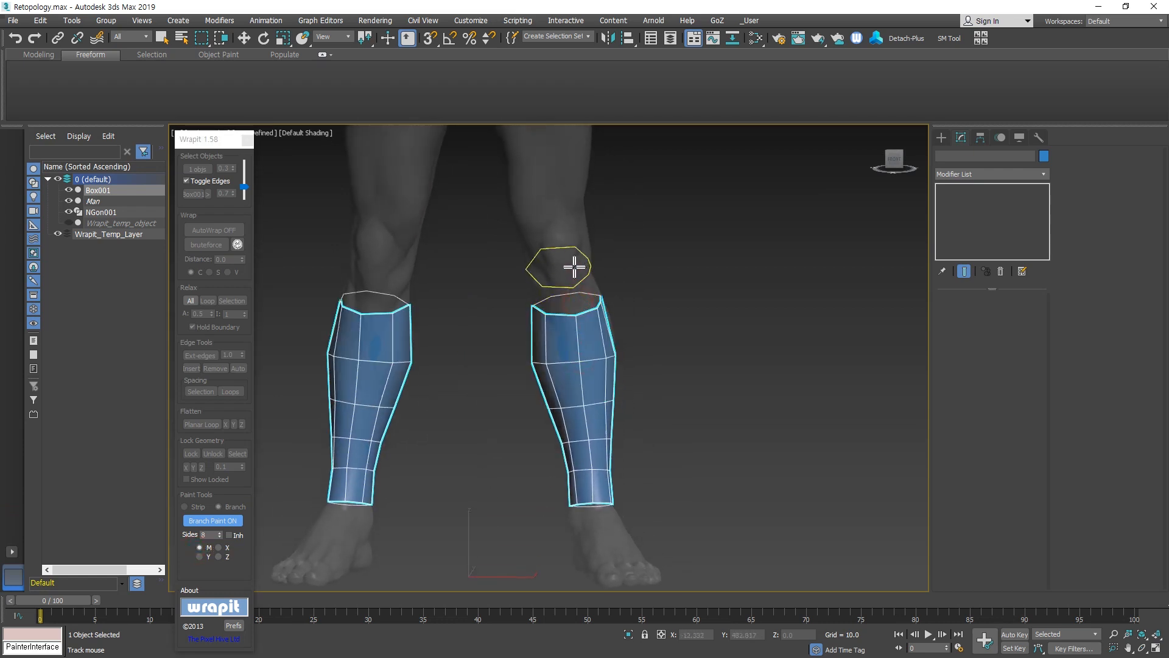
{"action": "left_click", "coordinate": [574, 266]}
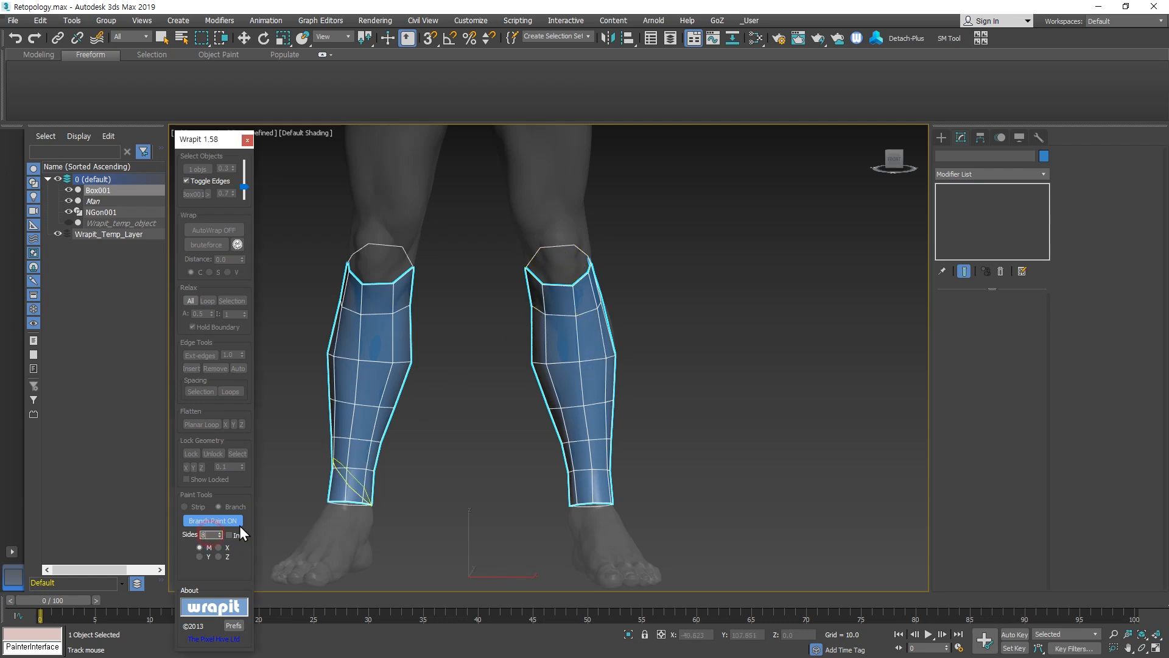
Set the number of branch sides to 11.
{"action": "middle_click_drag", "start_coordinate": [556, 335], "coordinate": [465, 421], "text": "alt"}
{"action": "middle_click_drag", "start_coordinate": [658, 525], "coordinate": [317, 516], "text": "alt"}
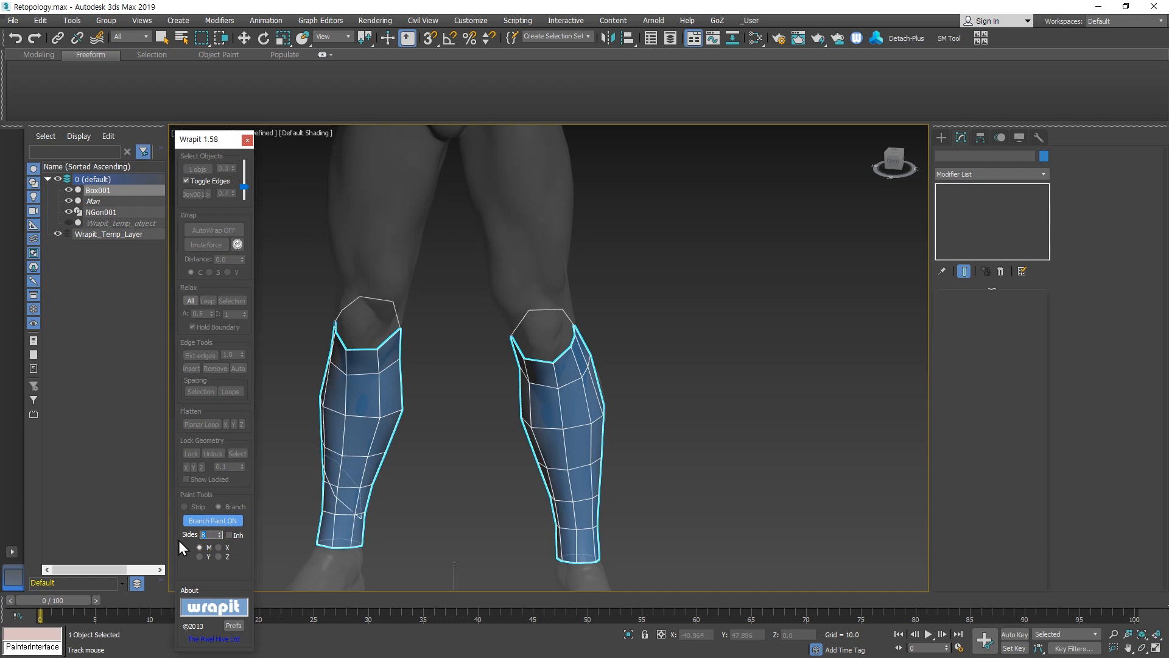
{"action": "key", "text": "Return"}
{"action": "key", "text": "Return"}
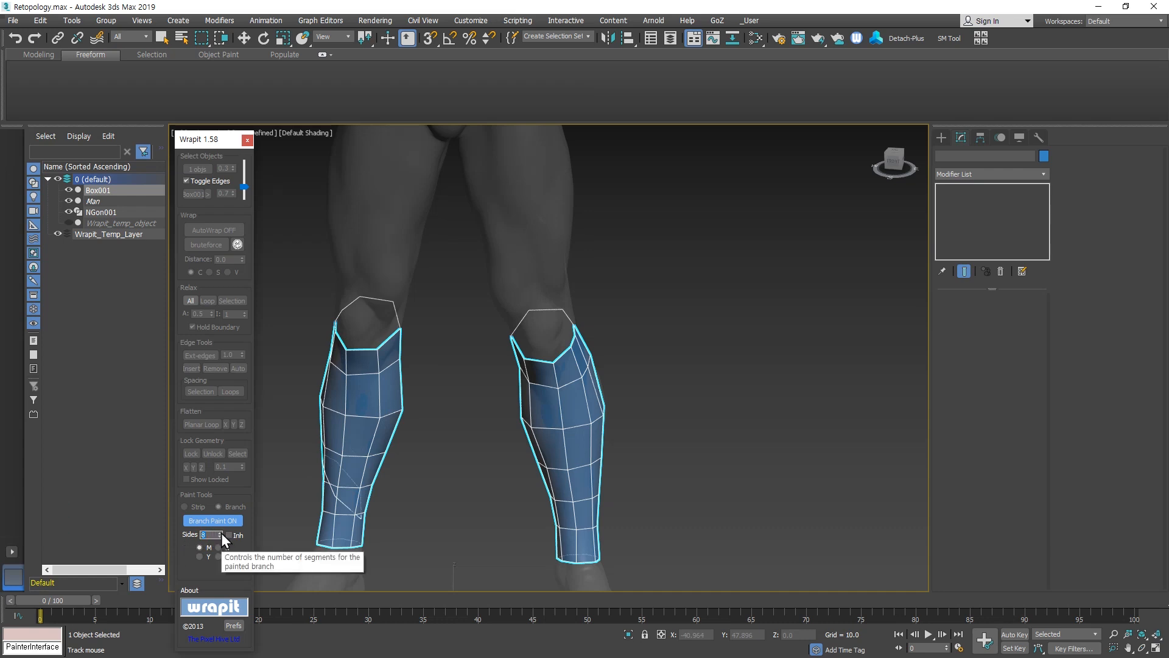
{"action": "left_click", "coordinate": [221, 532]}
{"action": "left_click", "coordinate": [221, 532]}
{"action": "left_click", "coordinate": [221, 532]}
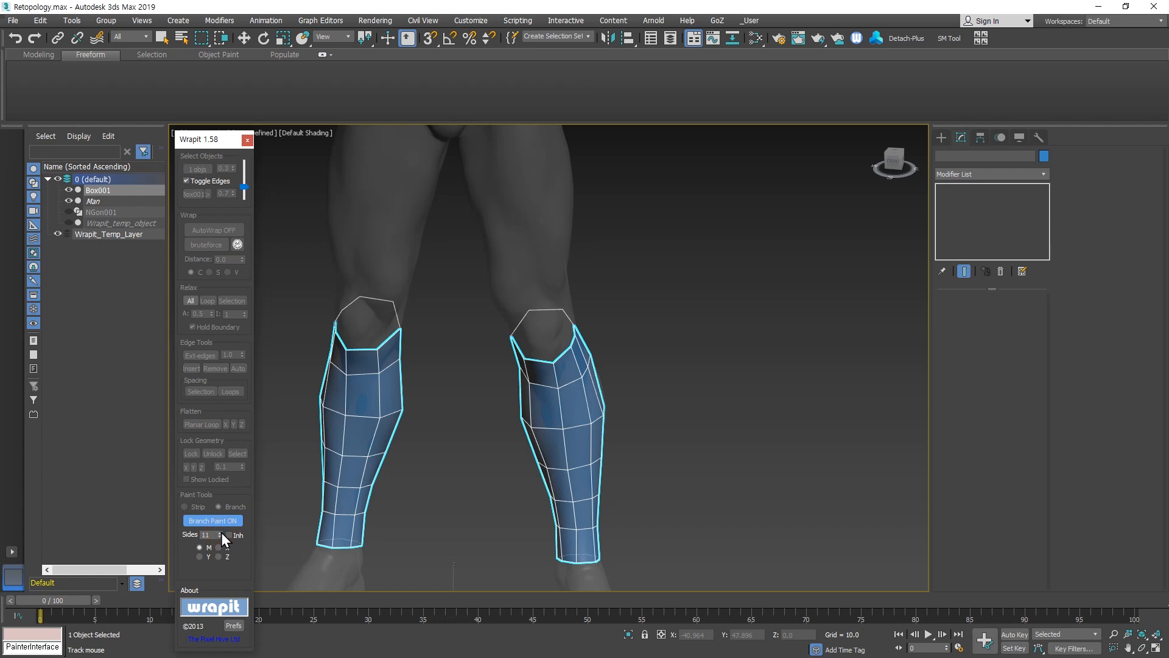
Try to extend the leg tube by one 11-sided segment at the knee.
{"action": "mouse_move", "coordinate": [557, 347]}
{"action": "middle_mouse_down"}
{"action": "mouse_move", "coordinate": [548, 550]}
{"action": "mouse_move", "coordinate": [536, 483]}
{"action": "middle_mouse_up"}
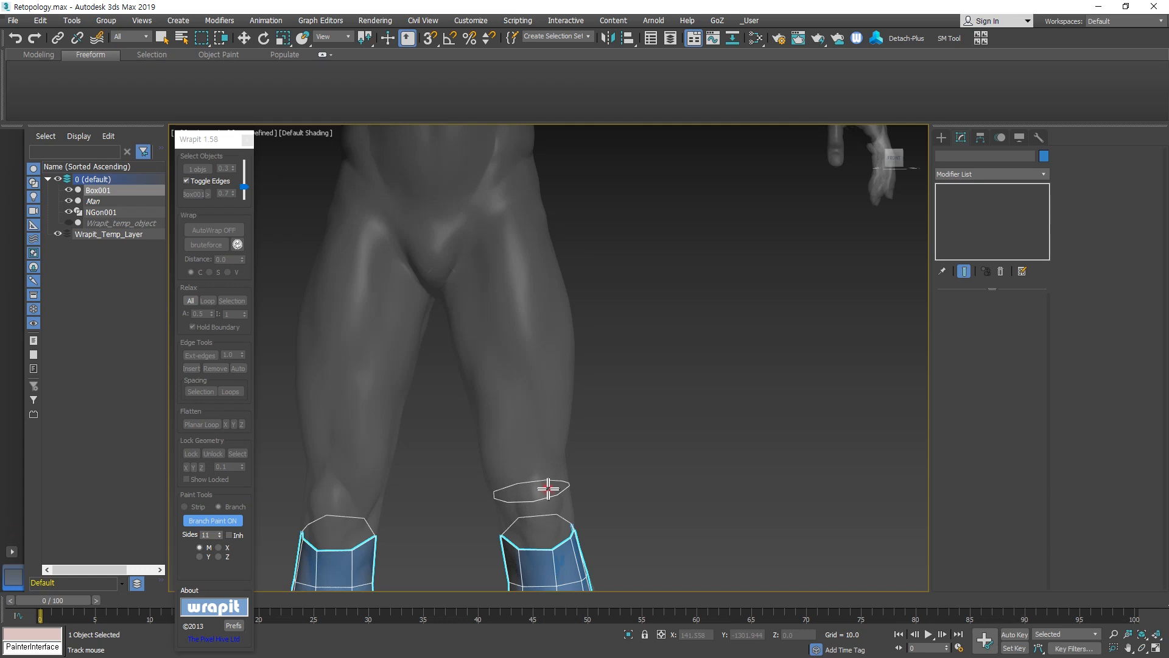
{"action": "left_click", "coordinate": [548, 488]}
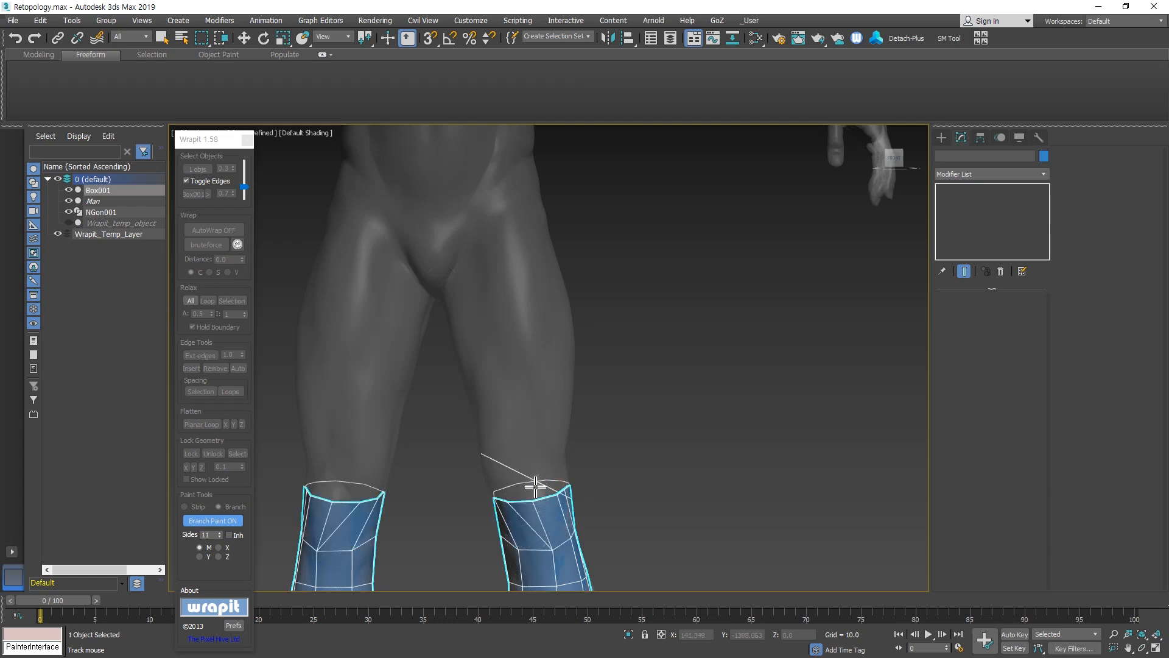
{"action": "middle_click_drag", "start_coordinate": [570, 492], "coordinate": [655, 522], "text": "alt"}
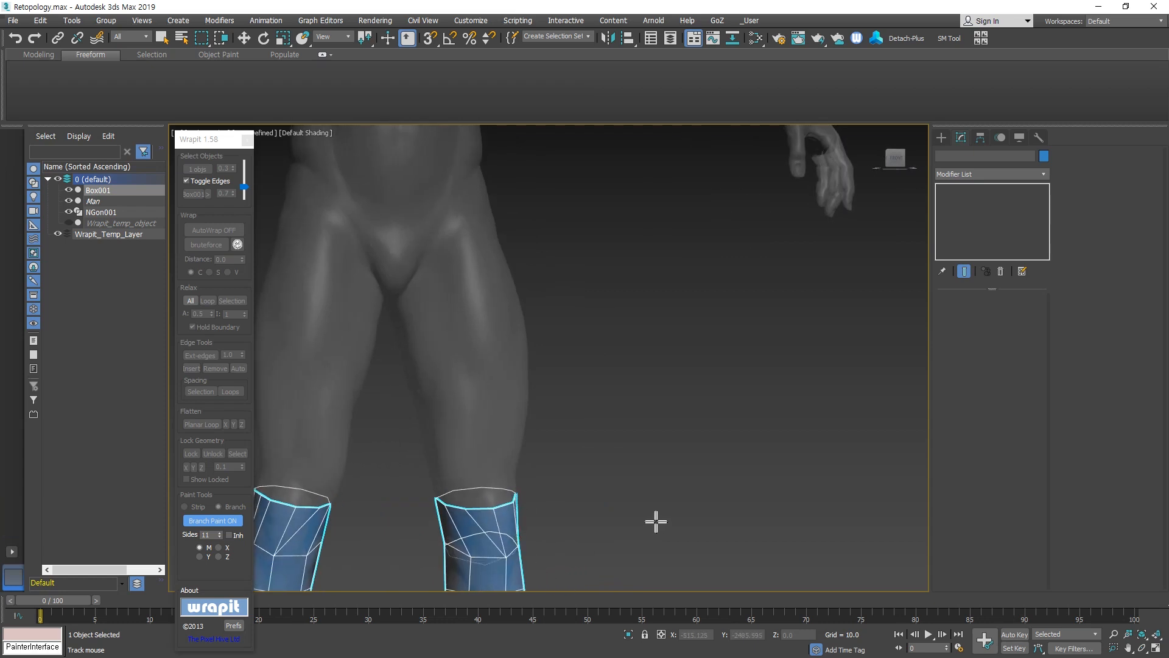
Leave Branch painting and delete the top vertices of the leg tube to remove the 11-sided segment at the knee.
{"action": "right_click", "coordinate": [656, 521]}
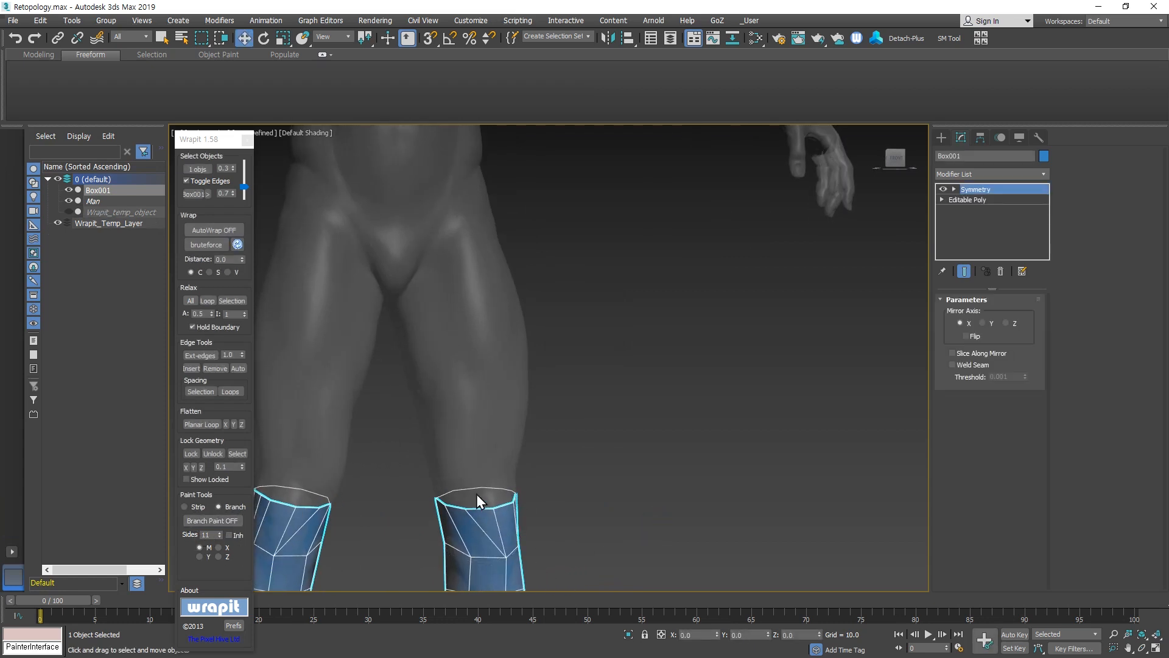
{"action": "scroll", "coordinate": [476, 495], "scroll_direction": "down", "scroll_amount": 5}
{"action": "middle_click_drag", "start_coordinate": [476, 495], "coordinate": [480, 418]}
{"action": "left_click", "coordinate": [974, 199]}
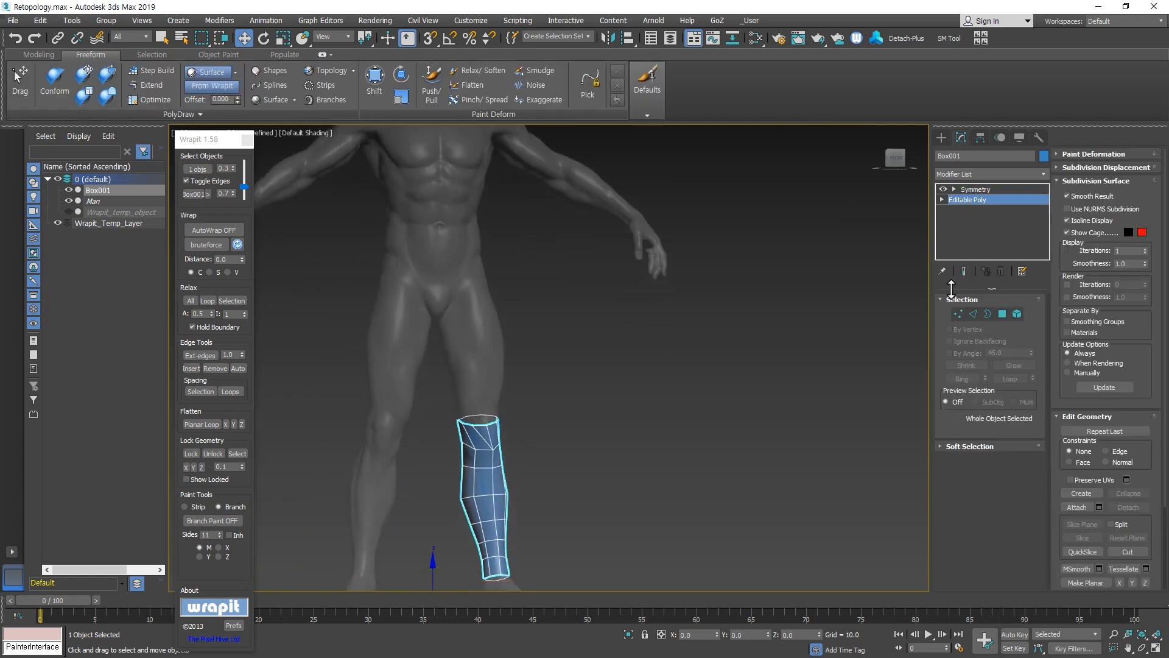
{"action": "left_click", "coordinate": [958, 314]}
{"action": "scroll", "coordinate": [487, 421], "scroll_direction": "up", "scroll_amount": 5}
{"action": "middle_click_drag", "start_coordinate": [460, 432], "coordinate": [466, 440], "text": "alt"}
{"action": "key", "text": "Delete"}
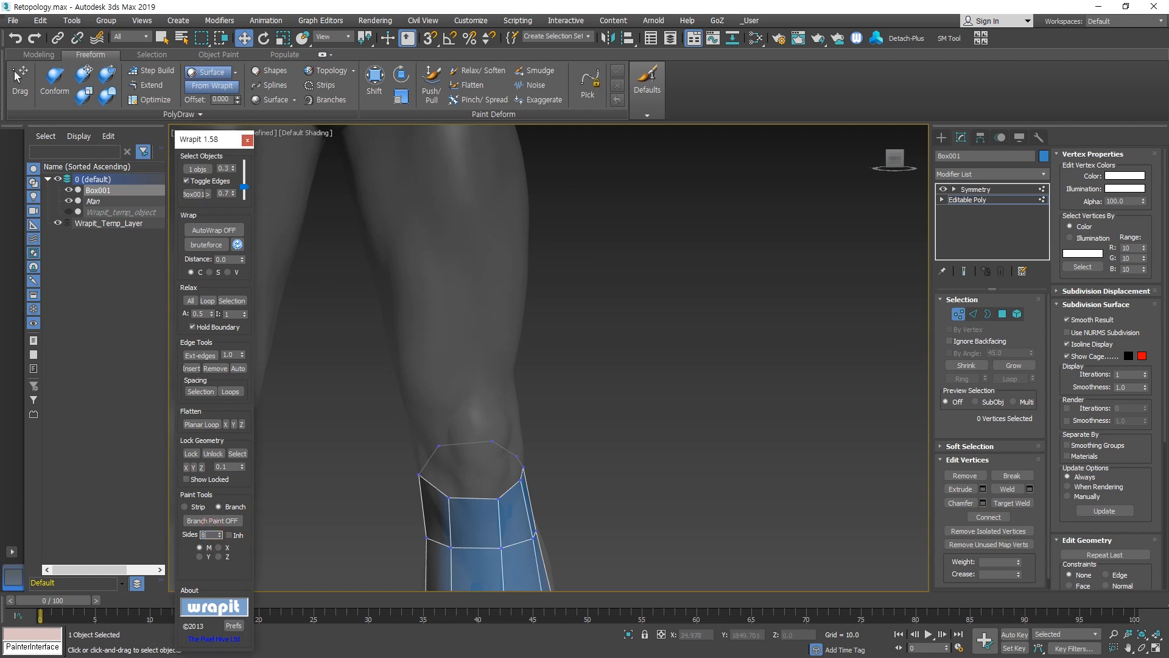
Set the branch sides to 8 and paint a separate tube from above the knee up the thigh.
{"action": "key", "text": "Return"}
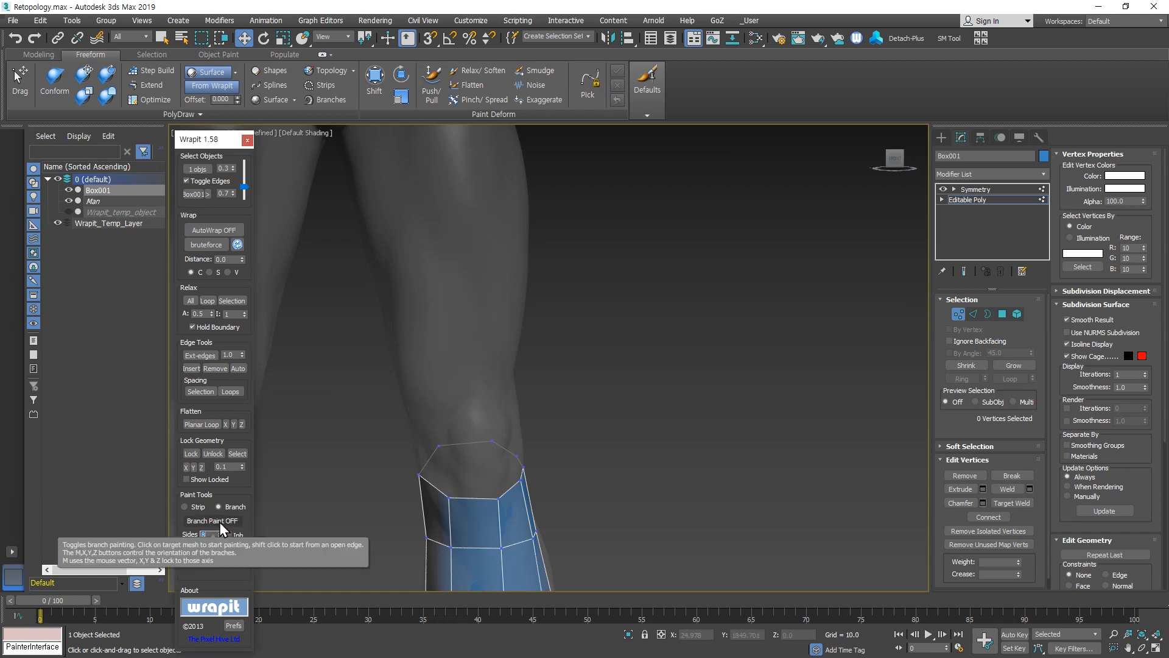
{"action": "left_click", "coordinate": [213, 520]}
{"action": "scroll", "coordinate": [467, 408], "scroll_direction": "down", "scroll_amount": 3}
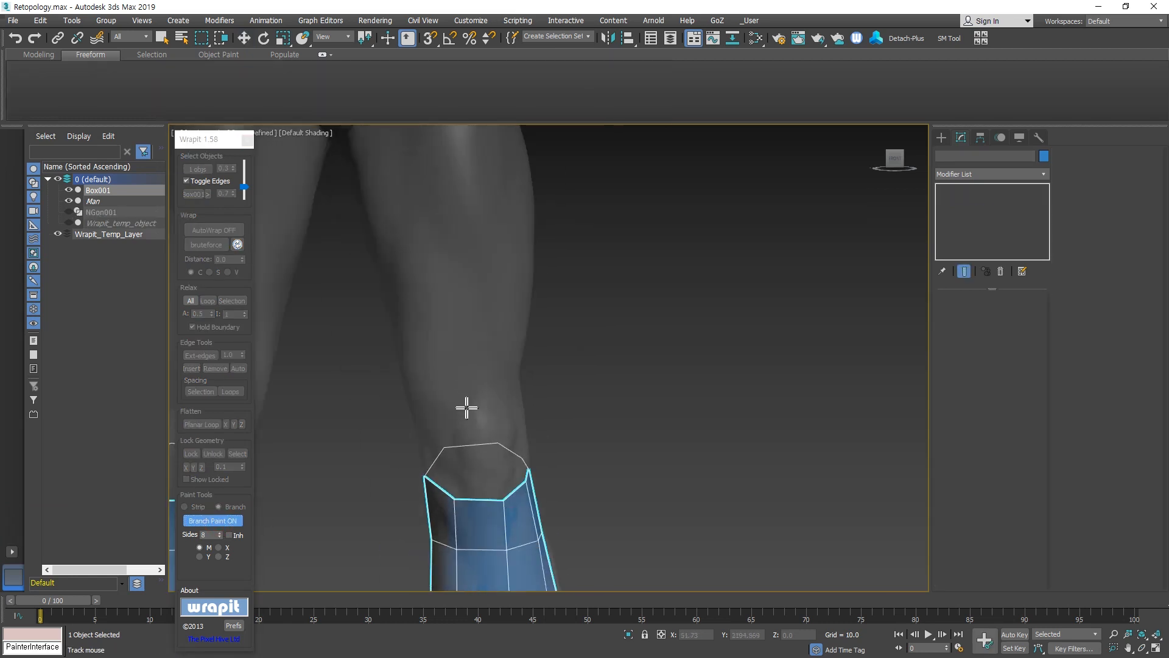
{"action": "left_click_drag", "start_coordinate": [480, 404], "coordinate": [467, 269]}
{"action": "left_click", "coordinate": [467, 268]}
{"action": "left_click", "coordinate": [456, 199]}
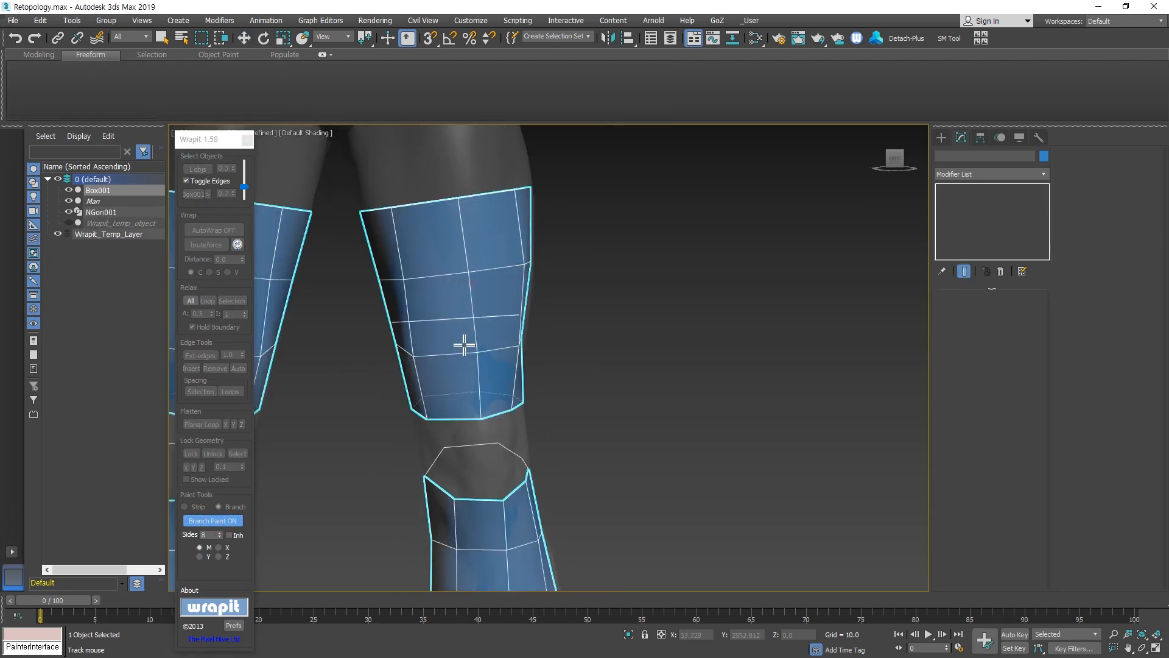
{"action": "scroll", "coordinate": [464, 341], "scroll_direction": "down", "scroll_amount": 3}
{"action": "middle_click_drag", "start_coordinate": [462, 335], "coordinate": [461, 400]}
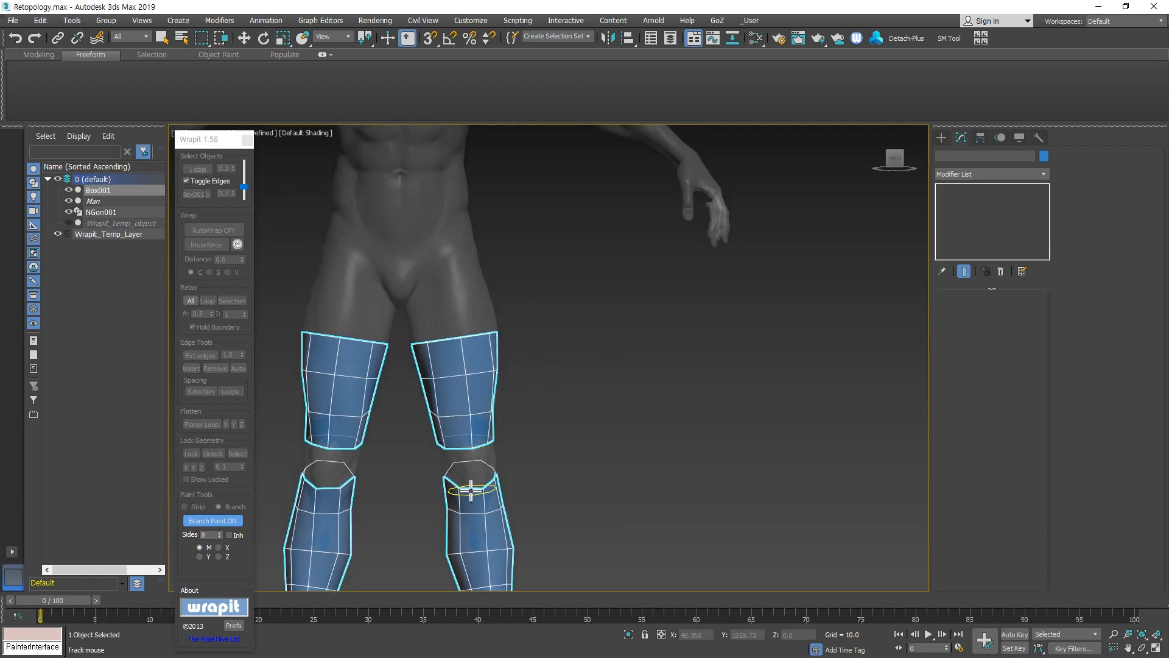
{"action": "middle_click_drag", "start_coordinate": [471, 490], "coordinate": [551, 457], "text": "alt"}
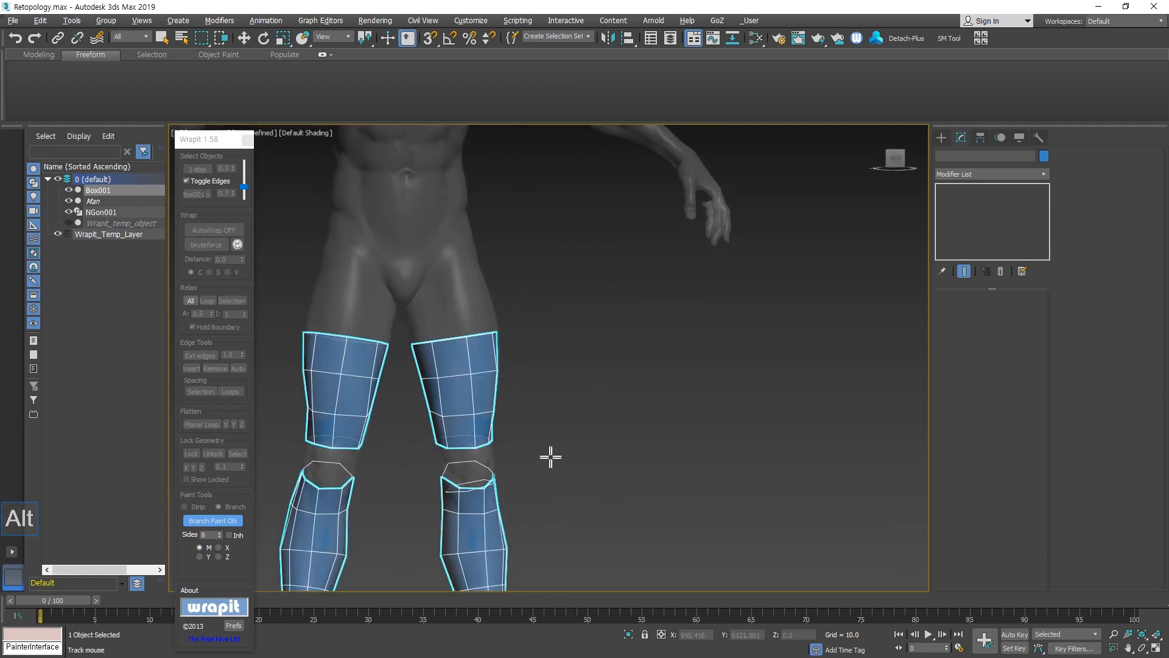
Leave Branch painting and delete the separate thigh tube as a whole element of the Editable Poly.
{"action": "key", "text": "ctrl+z"}
{"action": "left_click", "coordinate": [968, 200]}
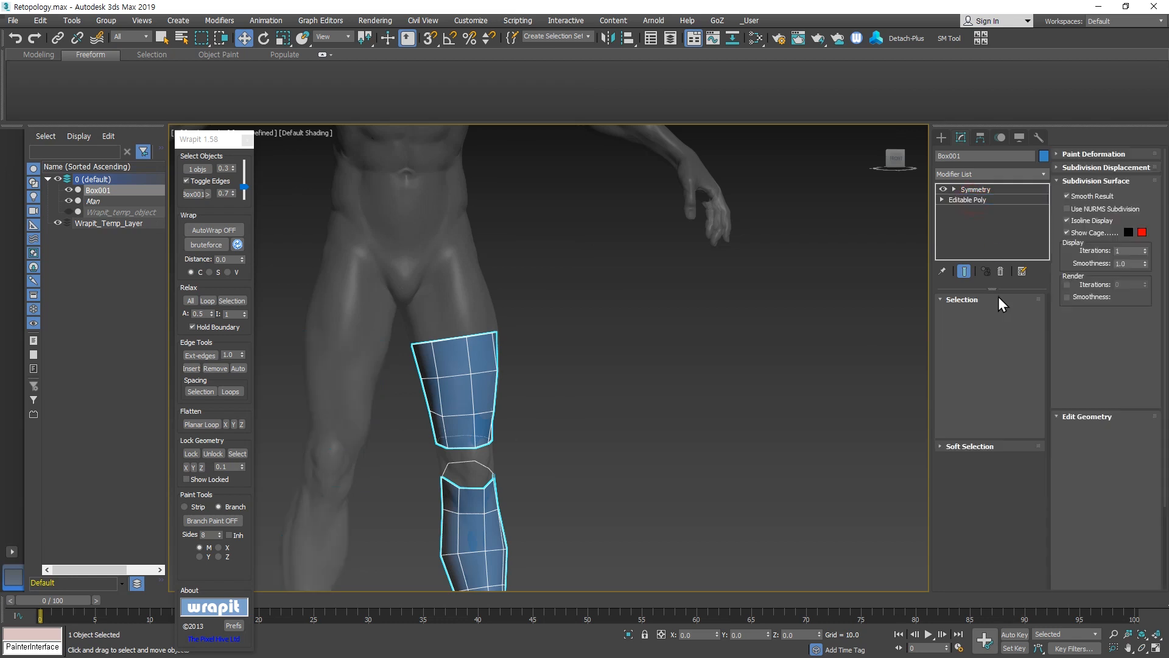
{"action": "left_click", "coordinate": [1017, 314]}
{"action": "left_click", "coordinate": [454, 352]}
{"action": "key", "text": "Delete"}
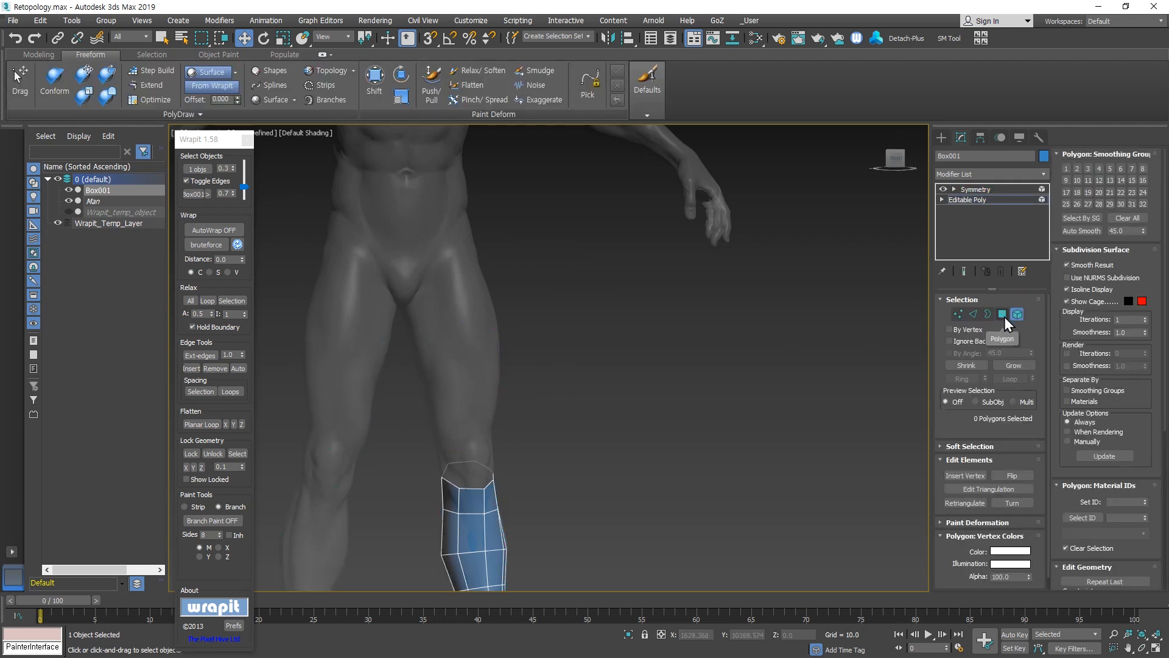
Restart Branch painting from the calf tube's open top border and extend it two segments across the knee.
{"action": "left_click", "coordinate": [957, 314]}
{"action": "left_click", "coordinate": [233, 518]}
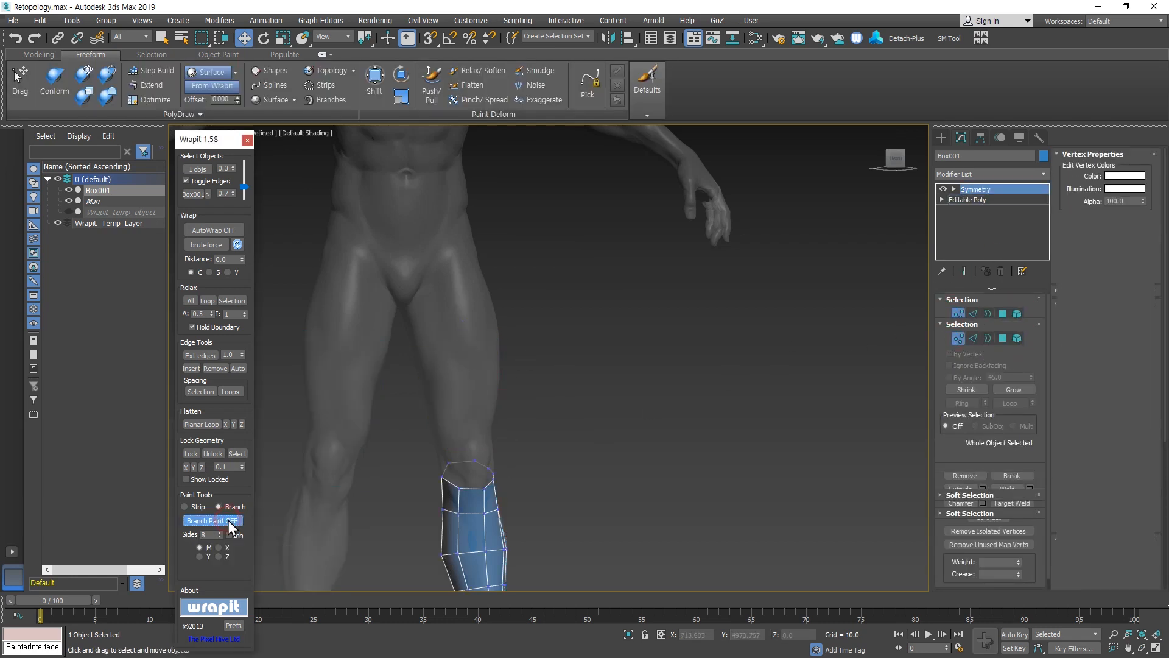
{"action": "scroll", "coordinate": [469, 462], "scroll_direction": "up", "scroll_amount": 4}
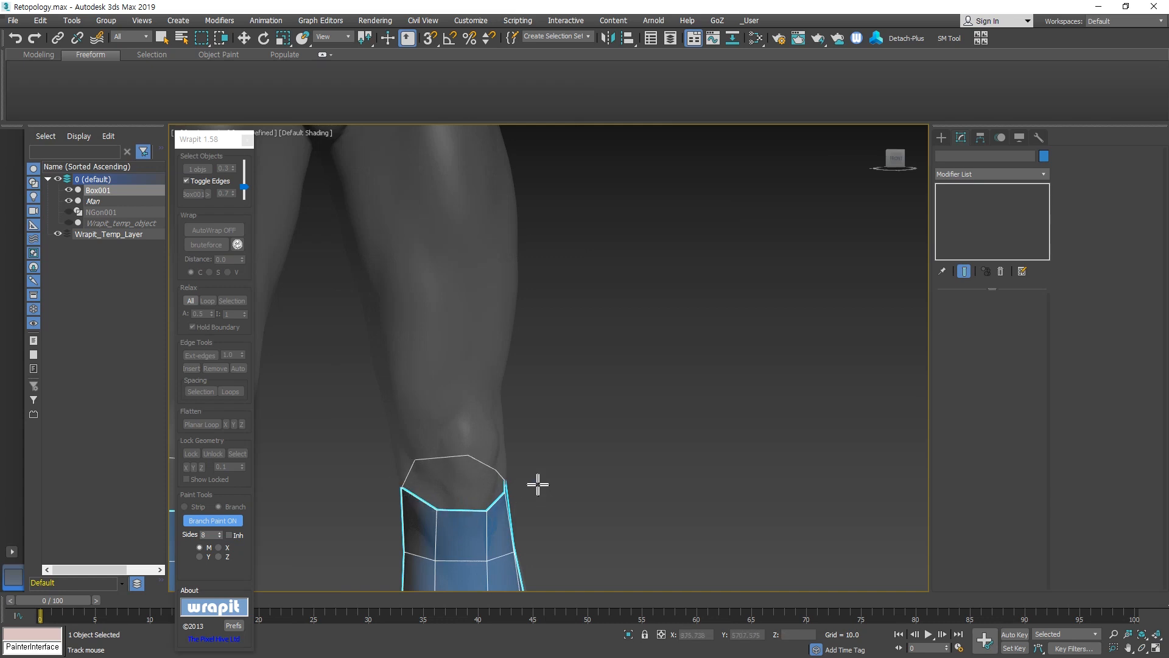
{"action": "key", "text": "shift"}
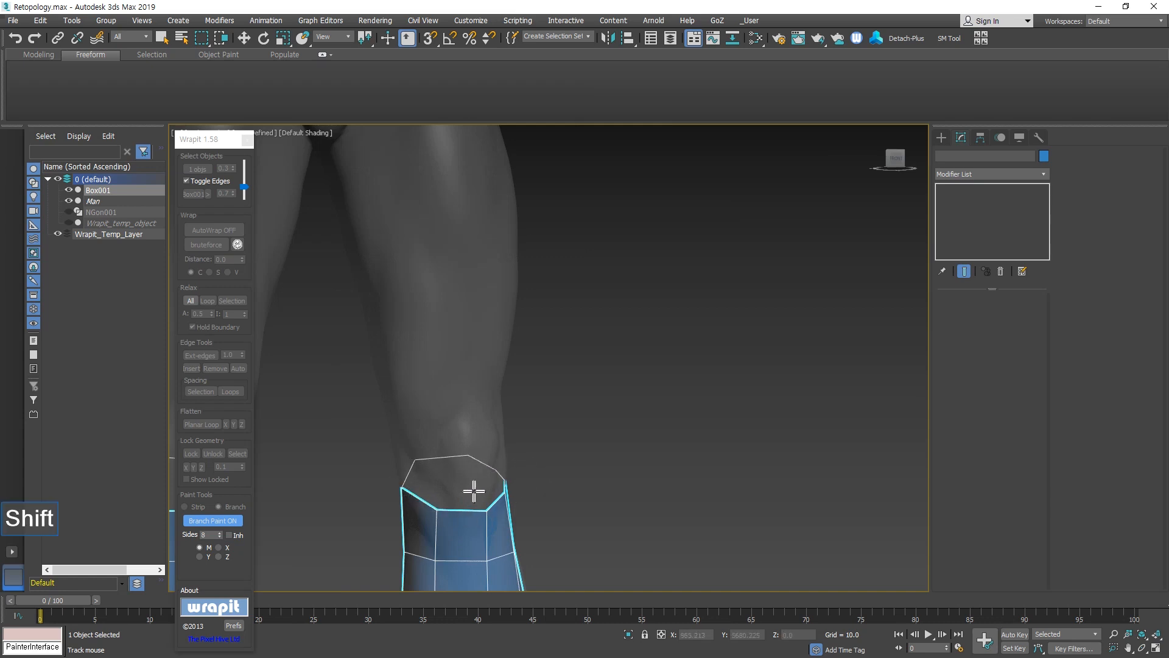
{"action": "left_click", "coordinate": [456, 511], "text": "shift"}
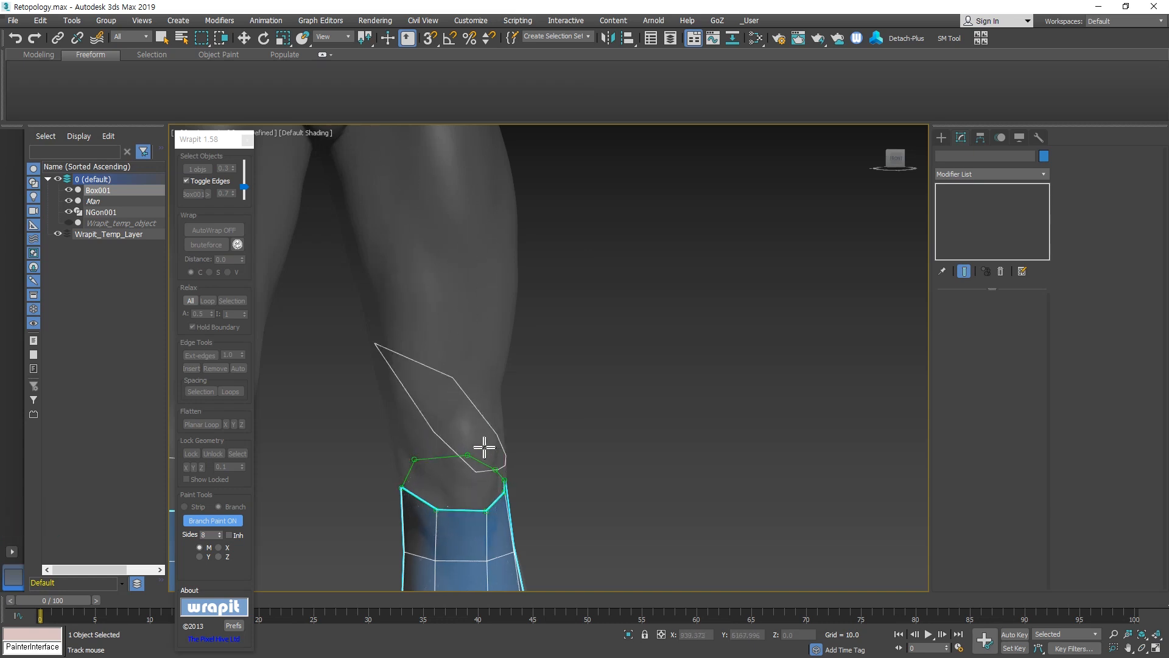
{"action": "left_click", "coordinate": [446, 423]}
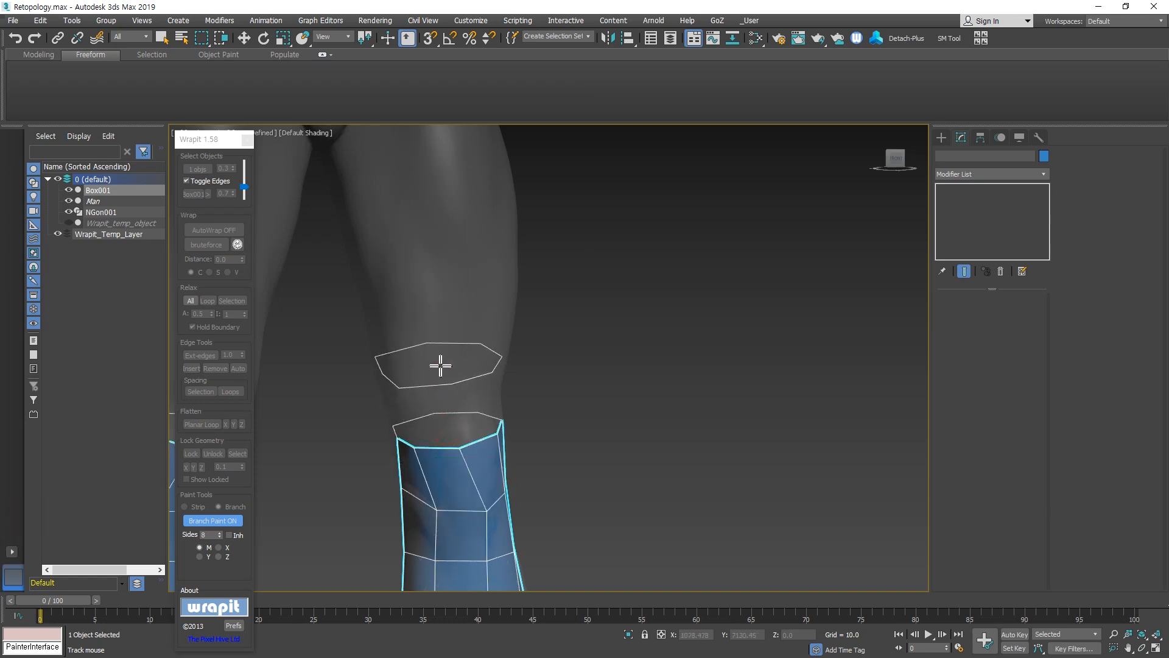
{"action": "left_click", "coordinate": [438, 366]}
Extend the branch tube in three more segments from above the knee up the thigh to just below the groin.
{"action": "scroll", "coordinate": [438, 422], "scroll_direction": "down", "scroll_amount": 3}
{"action": "key", "text": "alt"}
{"action": "middle_click_drag", "start_coordinate": [440, 419], "coordinate": [443, 399], "text": "alt"}
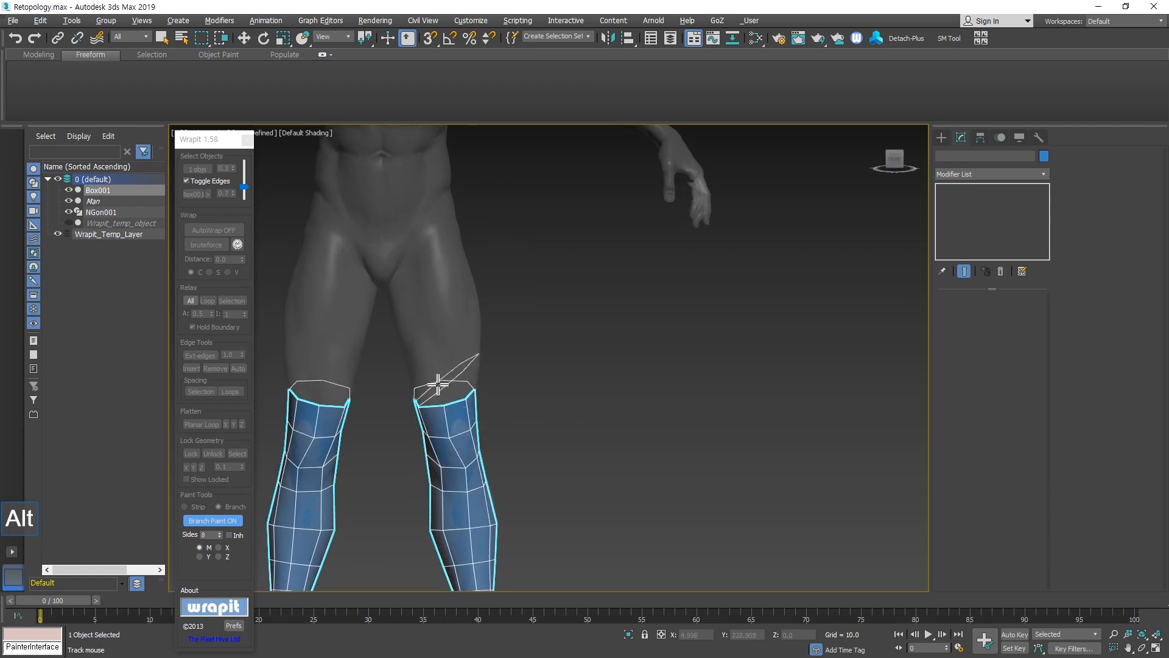
{"action": "left_click", "coordinate": [440, 373]}
{"action": "left_click", "coordinate": [436, 338]}
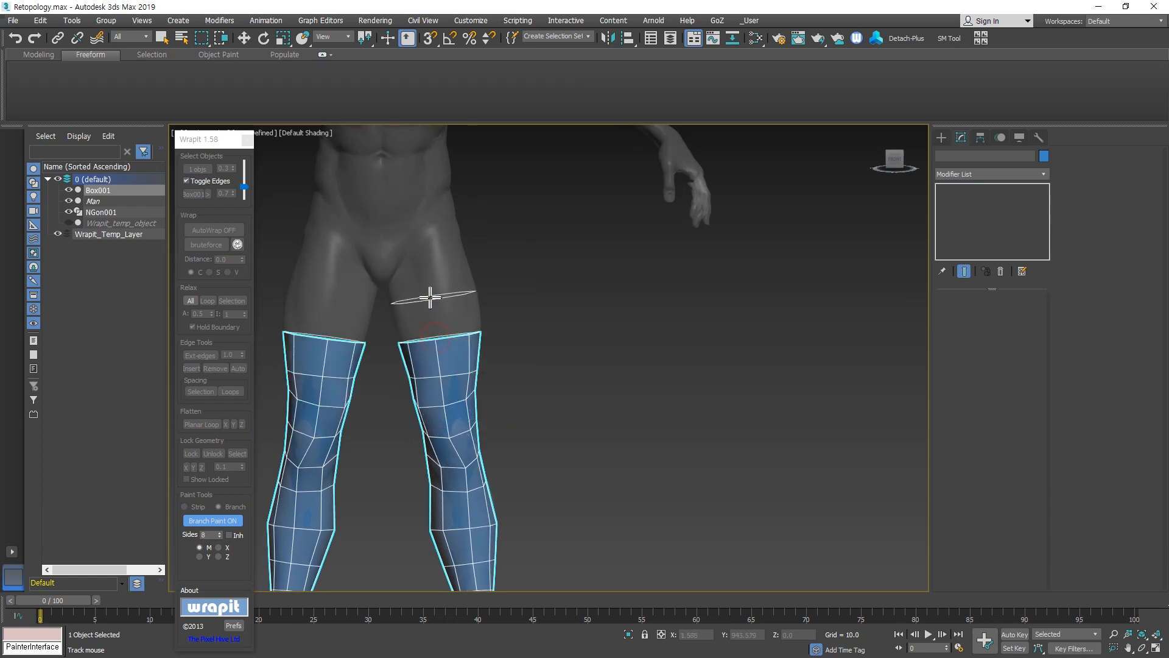
{"action": "left_click", "coordinate": [429, 296]}
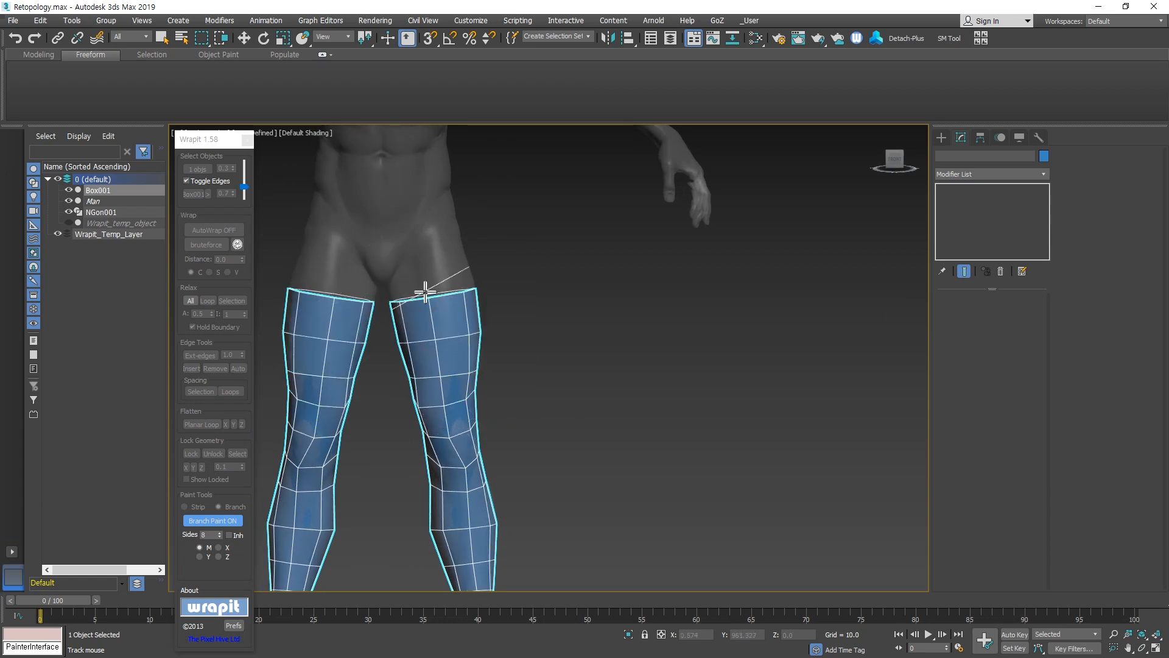
Try to paint a new branch segment around the figure's wrist while Branch painting is still active on the thigh.
{"action": "scroll", "coordinate": [448, 362], "scroll_direction": "down", "scroll_amount": 5}
{"action": "middle_click_drag", "start_coordinate": [426, 444], "coordinate": [426, 456], "text": "alt"}
{"action": "scroll", "coordinate": [542, 326], "scroll_direction": "up", "scroll_amount": 6}
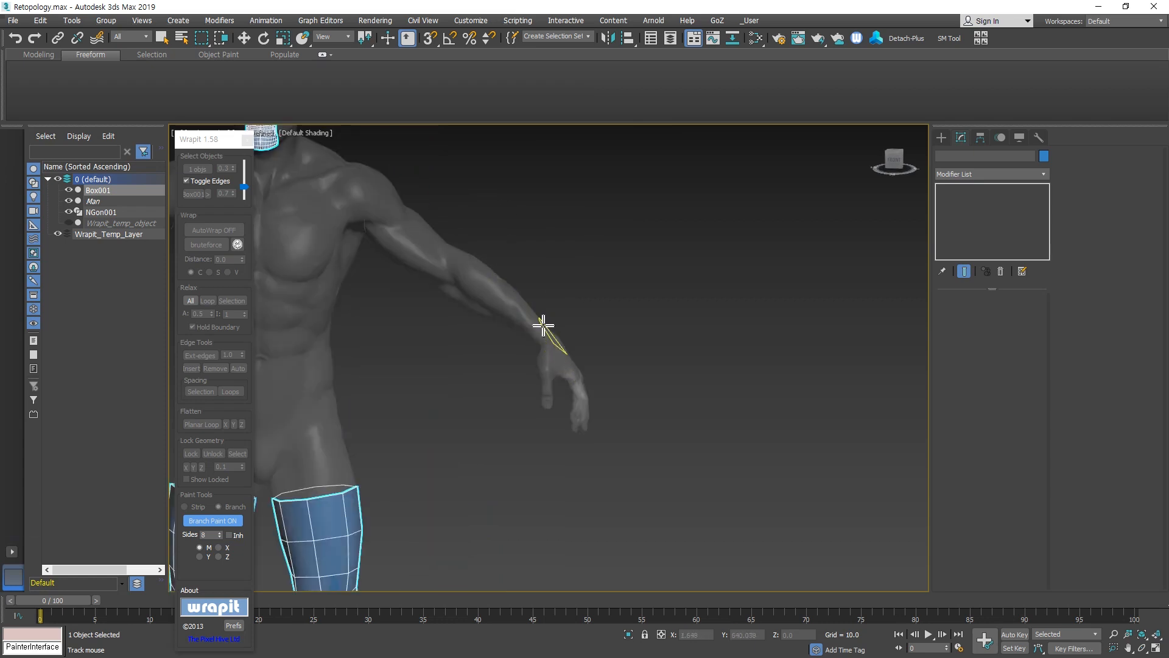
{"action": "middle_click_drag", "start_coordinate": [543, 326], "coordinate": [579, 334]}
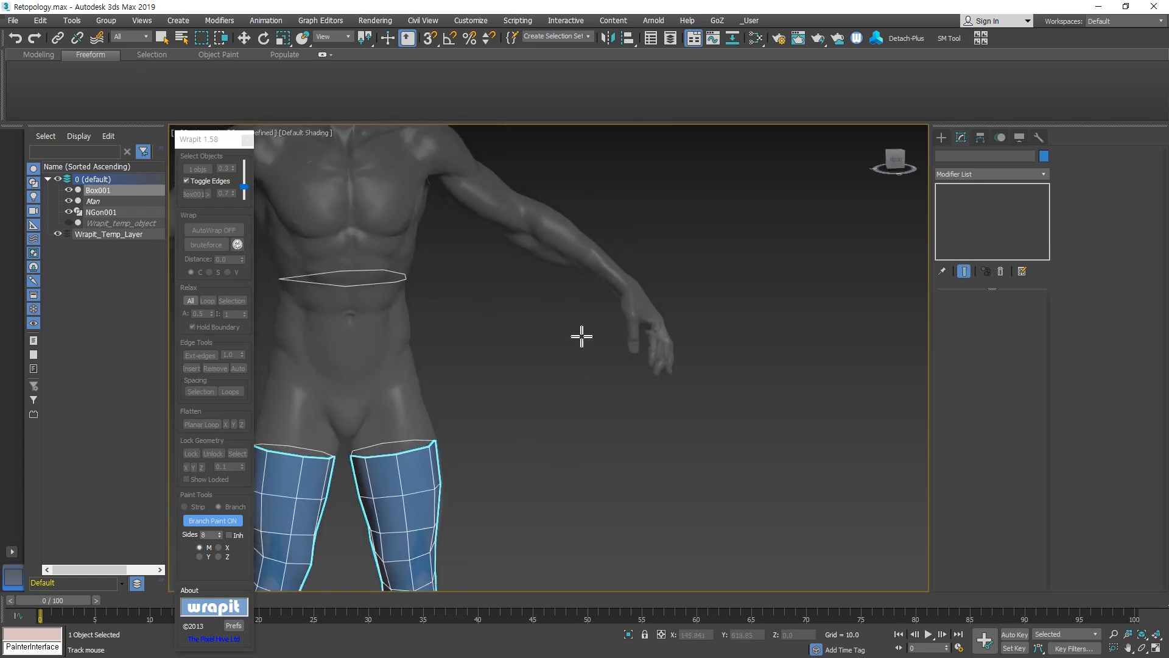
{"action": "left_click", "coordinate": [618, 280]}
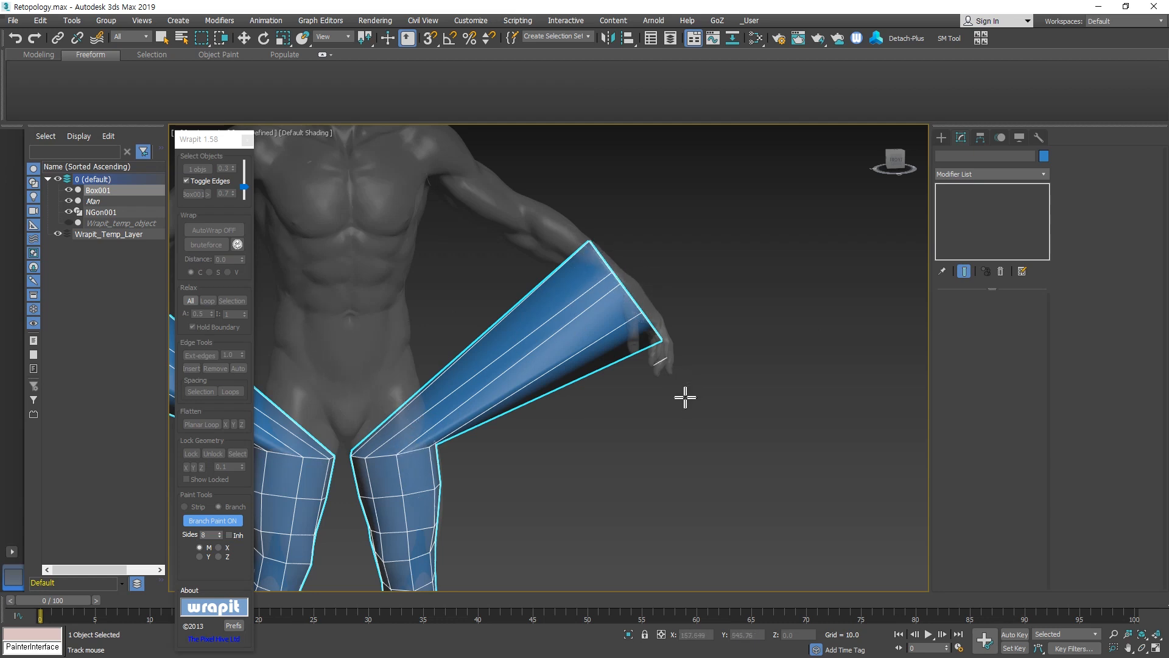
Leave Branch painting and delete the eight vertices of the misplaced segment running from the thigh to the wrist in the Editable Poly.
{"action": "key", "text": "ctrl"}
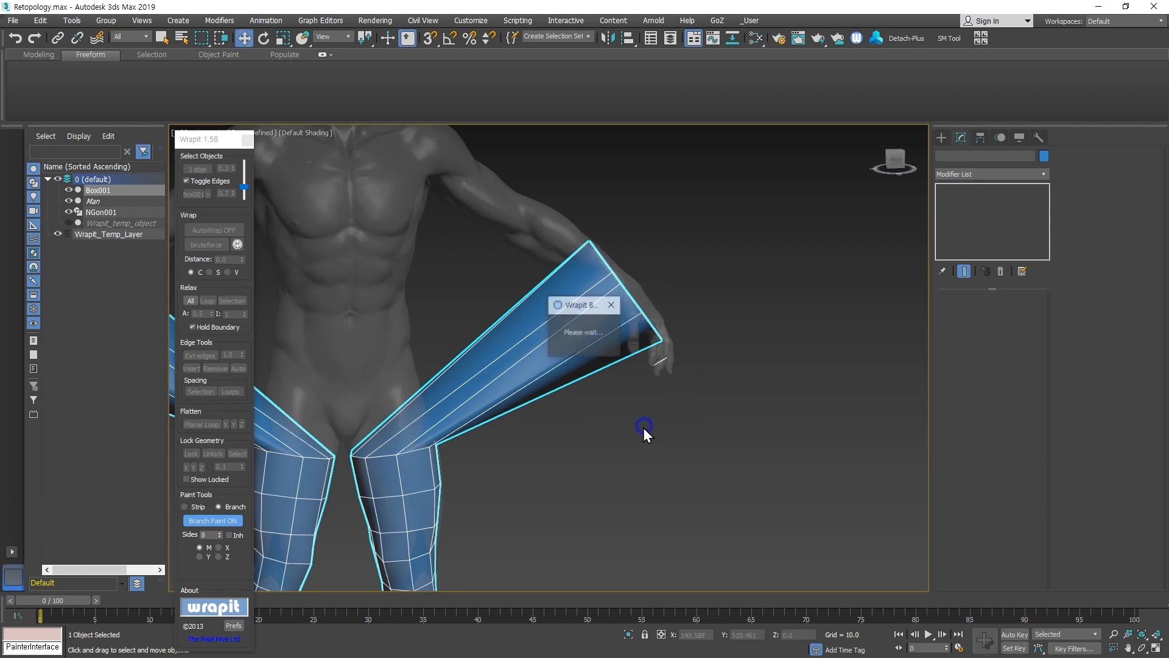
{"action": "left_click", "coordinate": [977, 199]}
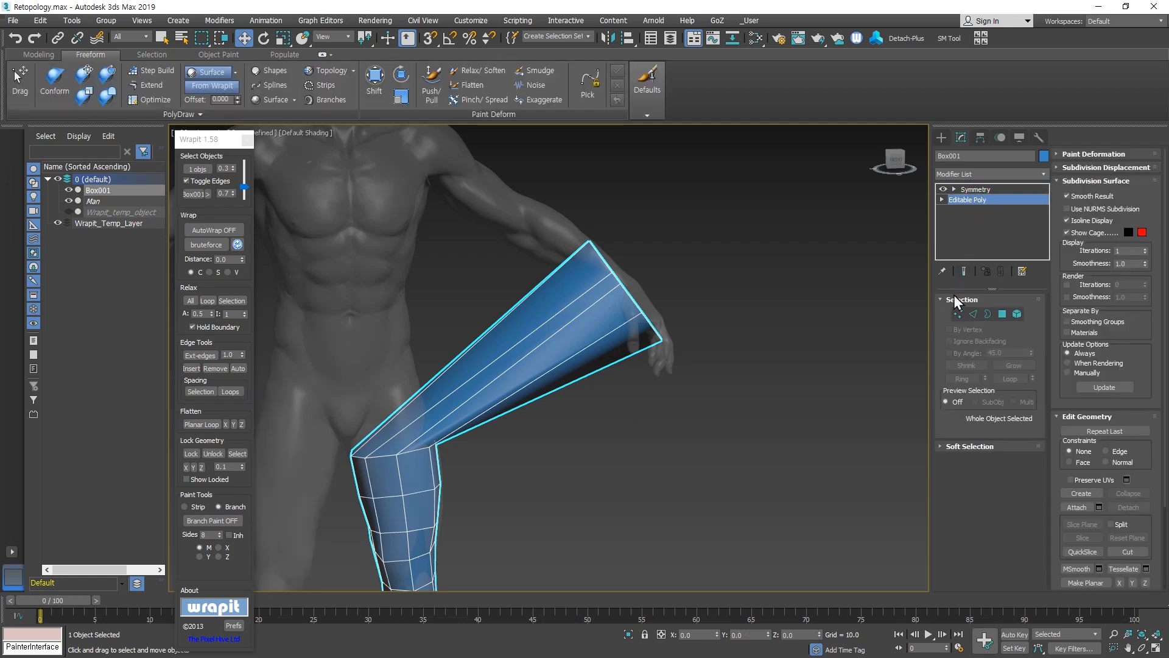
{"action": "left_click", "coordinate": [958, 313]}
{"action": "left_click_drag", "start_coordinate": [777, 196], "coordinate": [512, 403]}
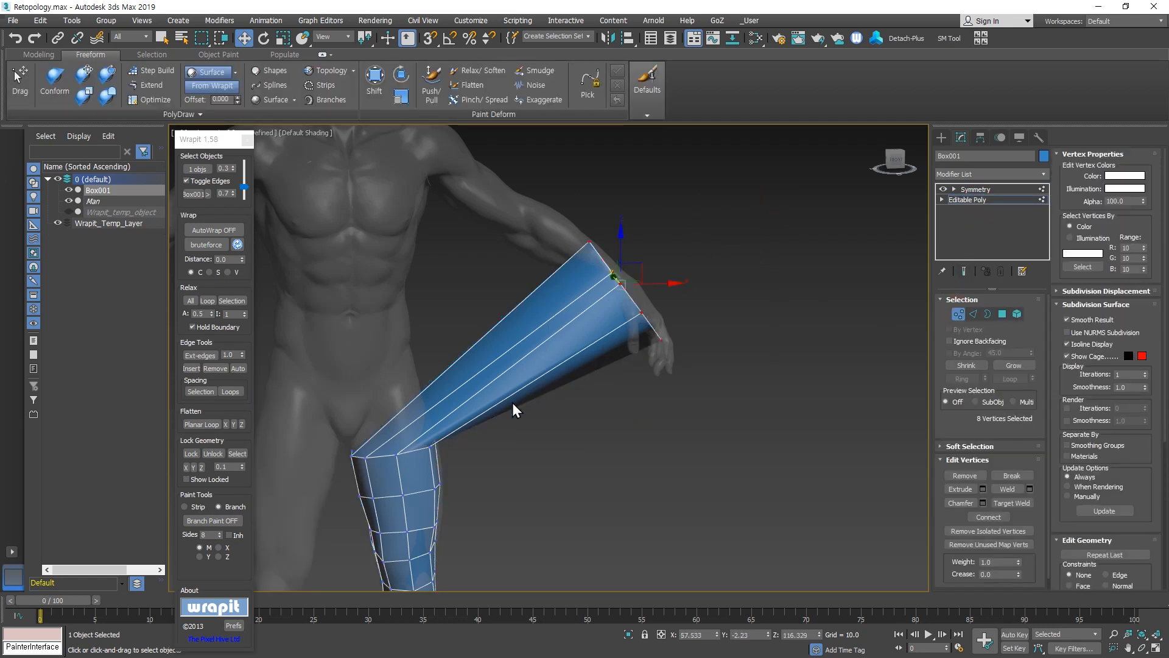
{"action": "key", "text": "Delete"}
{"action": "left_click", "coordinate": [959, 311]}
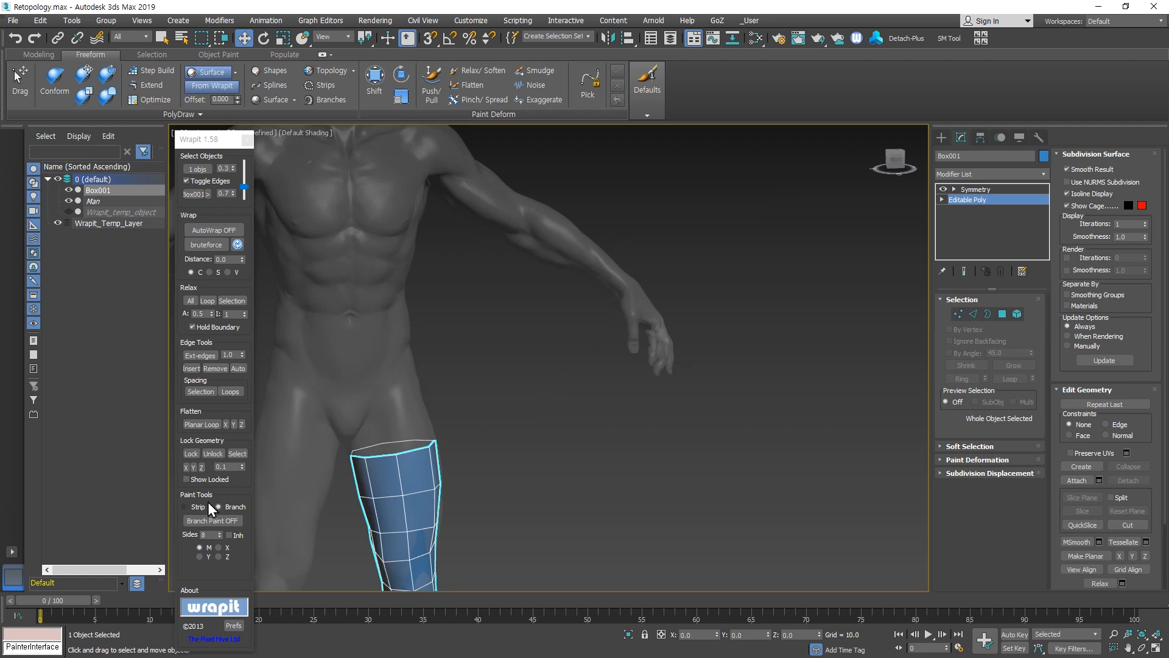
Restart Branch painting and wrap the arm in a segmented tube from the wrist past the elbow to the upper arm.
{"action": "left_click", "coordinate": [212, 520]}
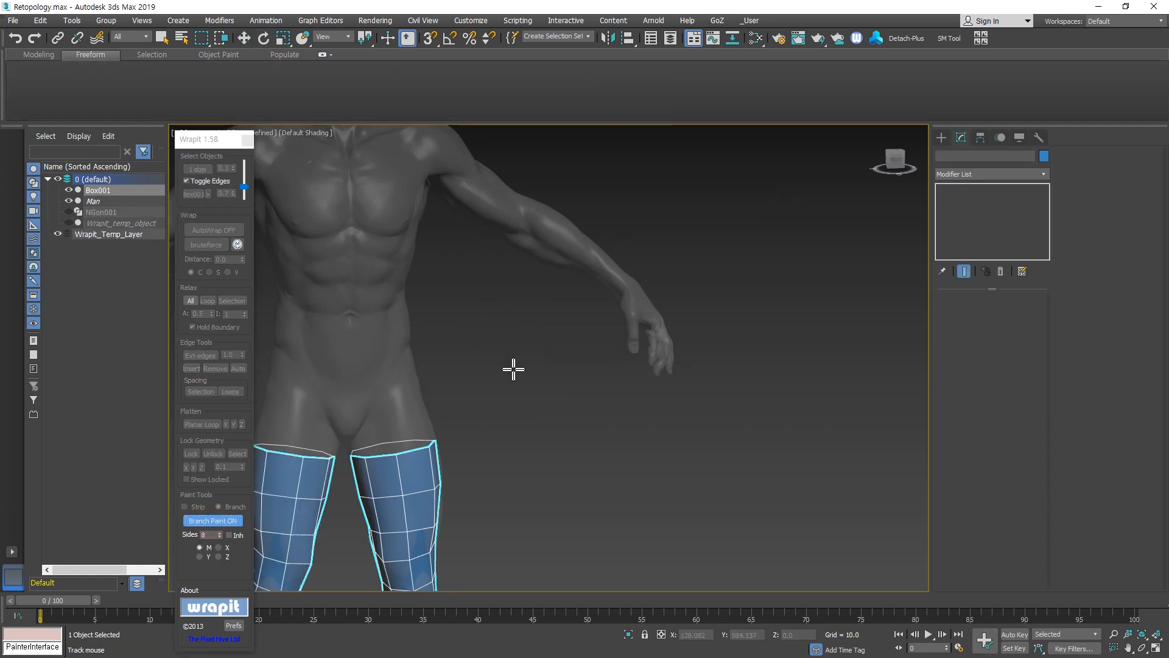
{"action": "scroll", "coordinate": [515, 323], "scroll_direction": "up", "scroll_amount": 4}
{"action": "left_click_drag", "start_coordinate": [681, 439], "coordinate": [441, 286]}
{"action": "left_click", "coordinate": [440, 288]}
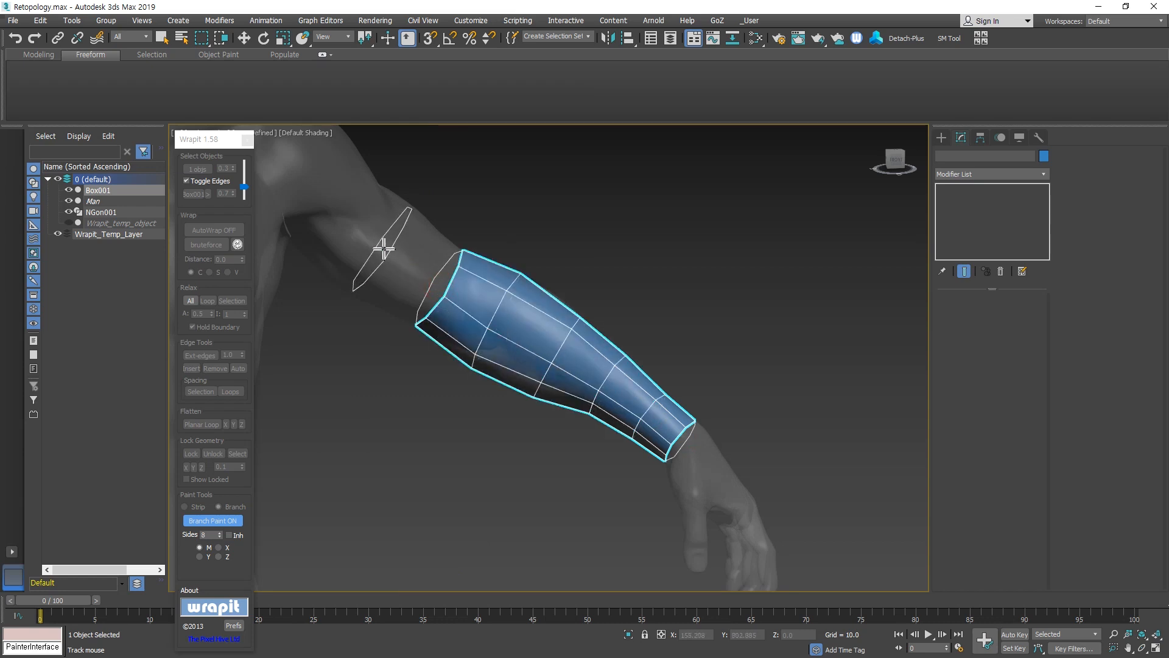
{"action": "left_click", "coordinate": [383, 248]}
Try to paint a branch segment around the lower abdomen while Branch painting is still active on the arm.
{"action": "middle_click_drag", "start_coordinate": [390, 236], "coordinate": [520, 422]}
{"action": "scroll", "coordinate": [452, 387], "scroll_direction": "down", "scroll_amount": 5}
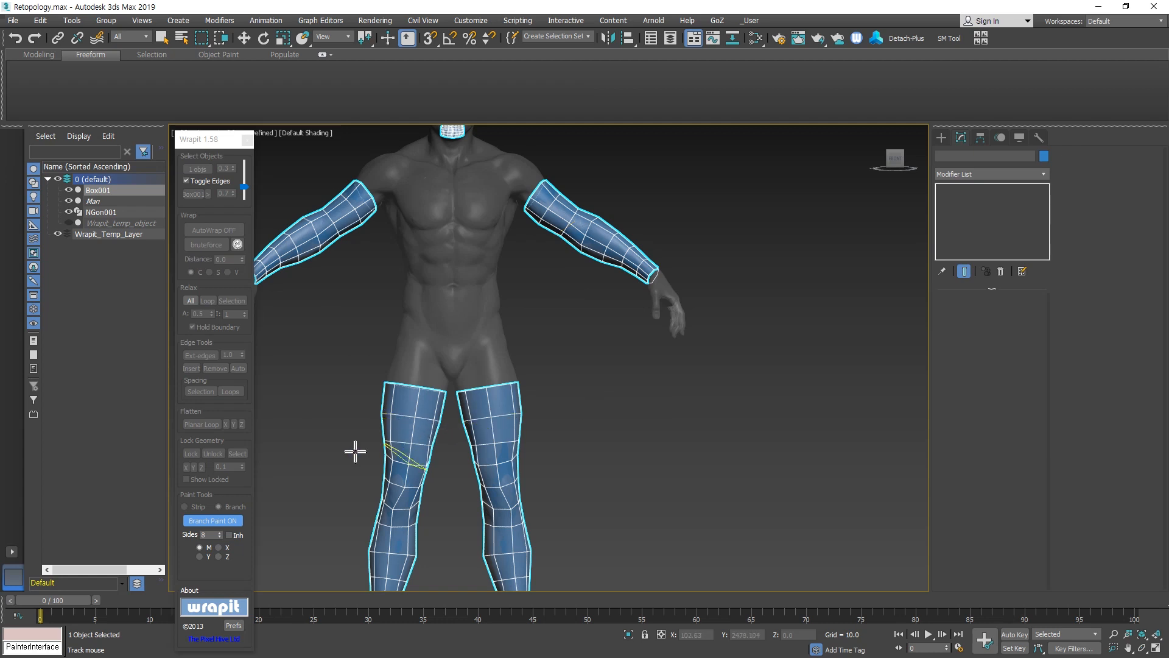
{"action": "left_click", "coordinate": [452, 330]}
{"action": "key", "text": "ctrl+z"}
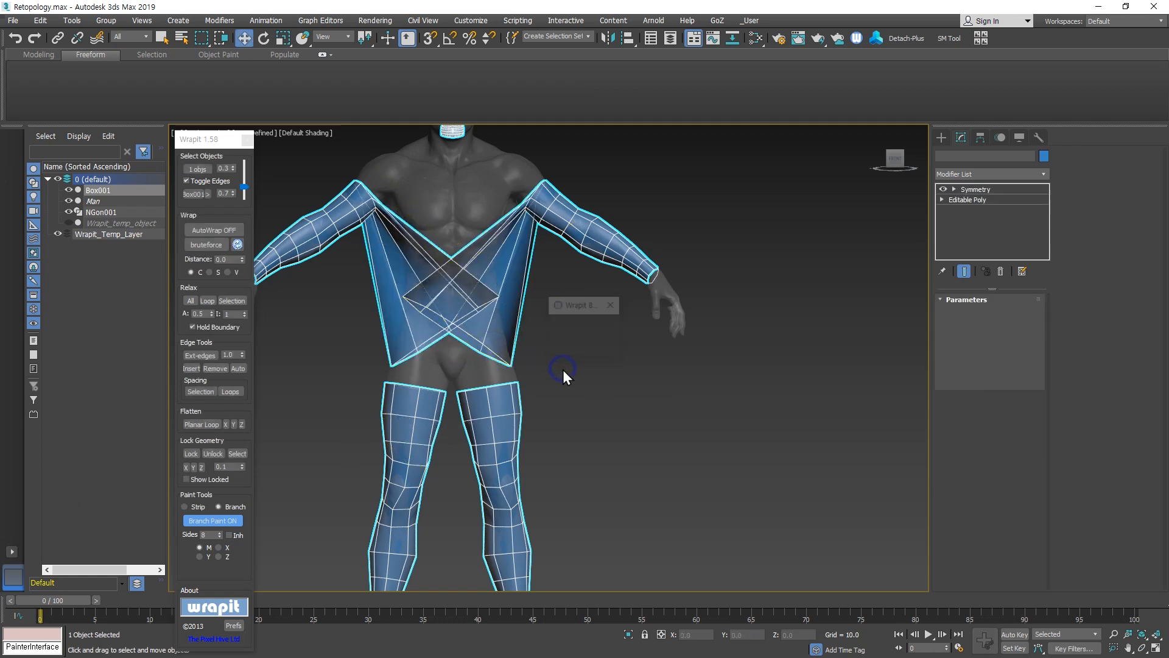
Delete the eight stray abdomen vertices connected to the arm tube in the Editable Poly, with the Symmetry result hidden.
{"action": "left_click", "coordinate": [968, 200]}
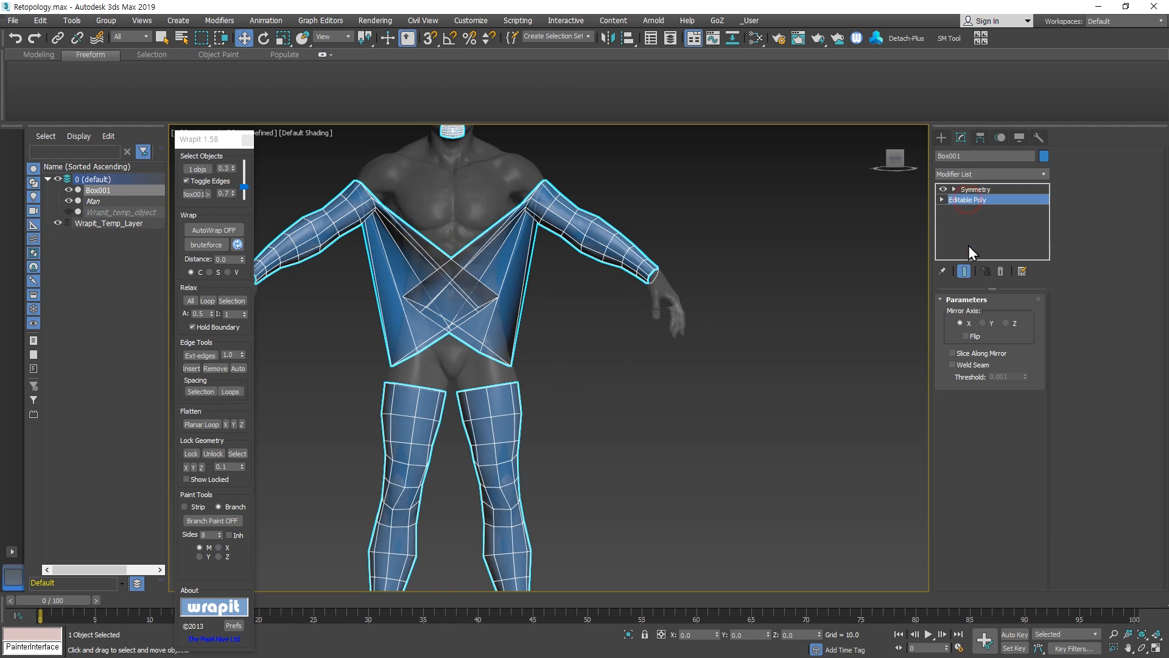
{"action": "left_click", "coordinate": [964, 271]}
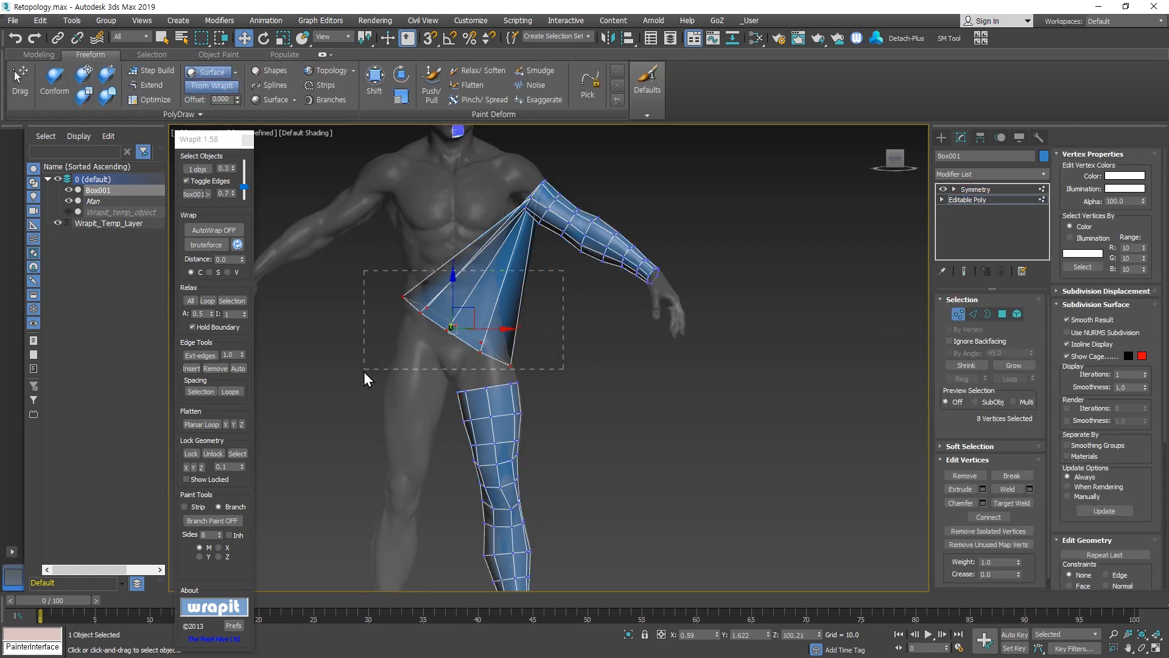
{"action": "key", "text": "Delete"}
Restart Branch painting with 16 sides and the ring orientation locked to the Z axis.
{"action": "left_click", "coordinate": [218, 520]}
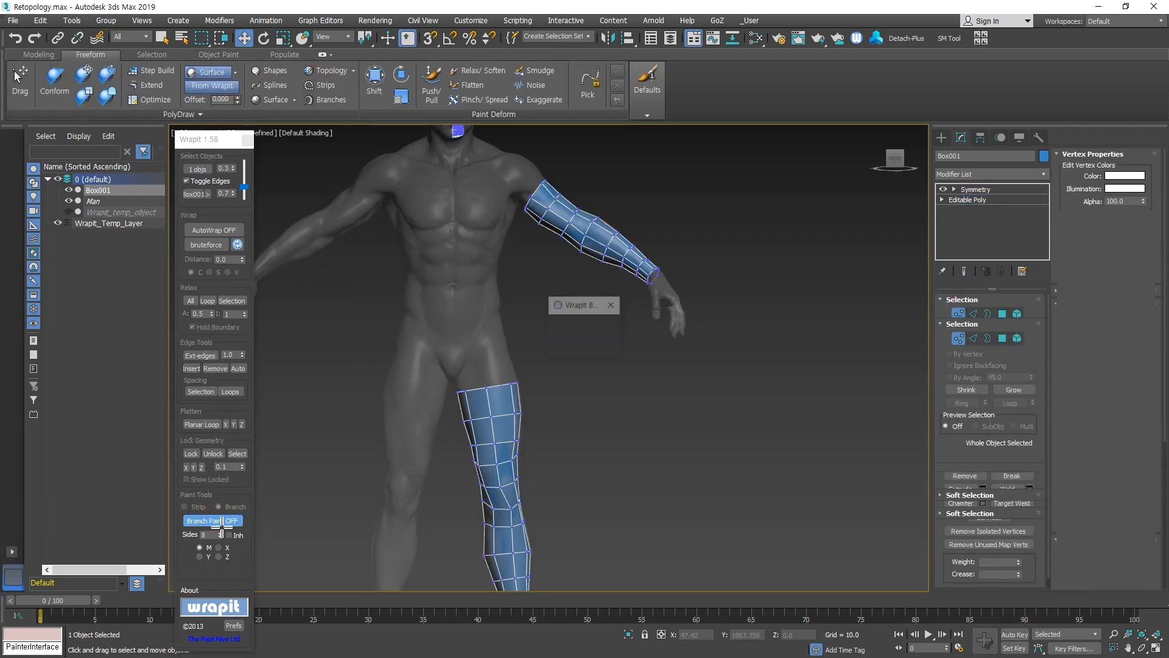
{"action": "scroll", "coordinate": [464, 405], "scroll_direction": "up", "scroll_amount": 5}
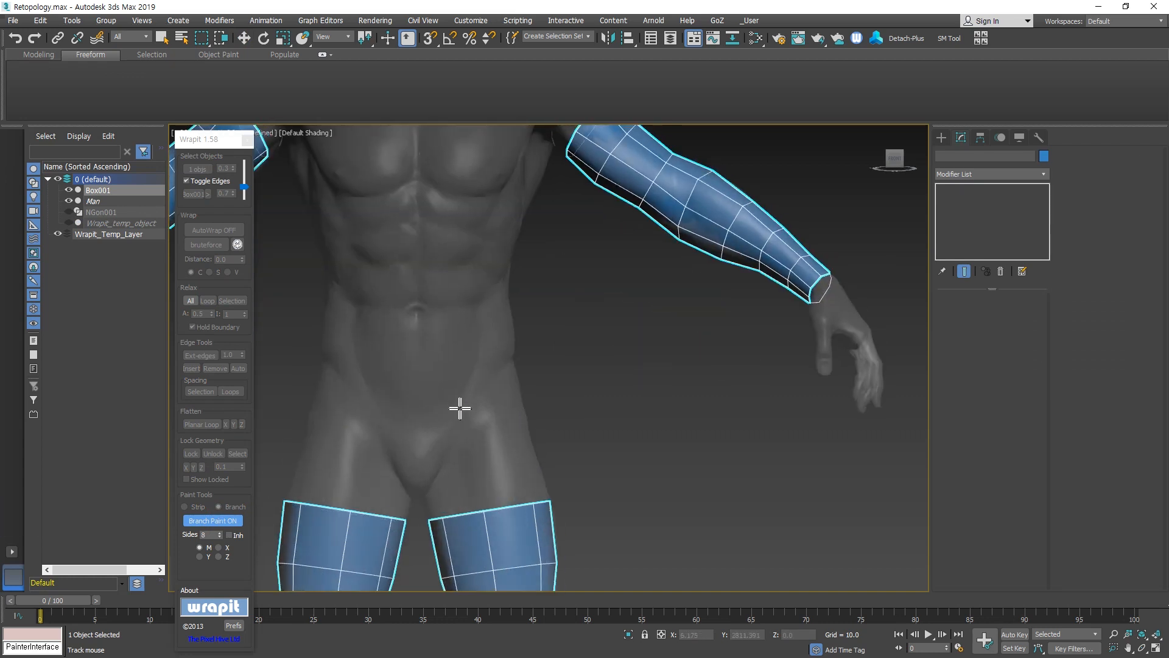
{"action": "left_click_drag", "start_coordinate": [214, 534], "coordinate": [174, 542]}
{"action": "left_click", "coordinate": [220, 533]}
{"action": "left_click", "coordinate": [220, 533]}
{"action": "scroll", "coordinate": [465, 441], "scroll_direction": "down", "scroll_amount": 4}
{"action": "left_click", "coordinate": [218, 555]}
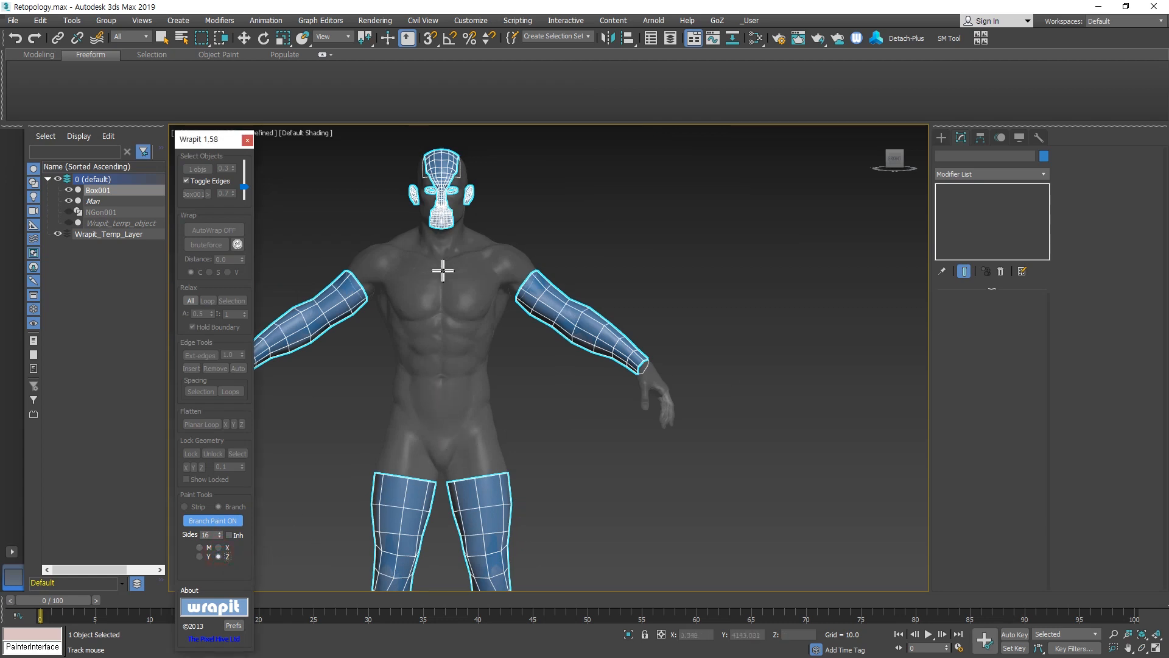
Paint a branch tube around the torso from the lower abdomen up to the chest, and extend it to the base of the neck.
{"action": "scroll", "coordinate": [451, 424], "scroll_direction": "up", "scroll_amount": 2}
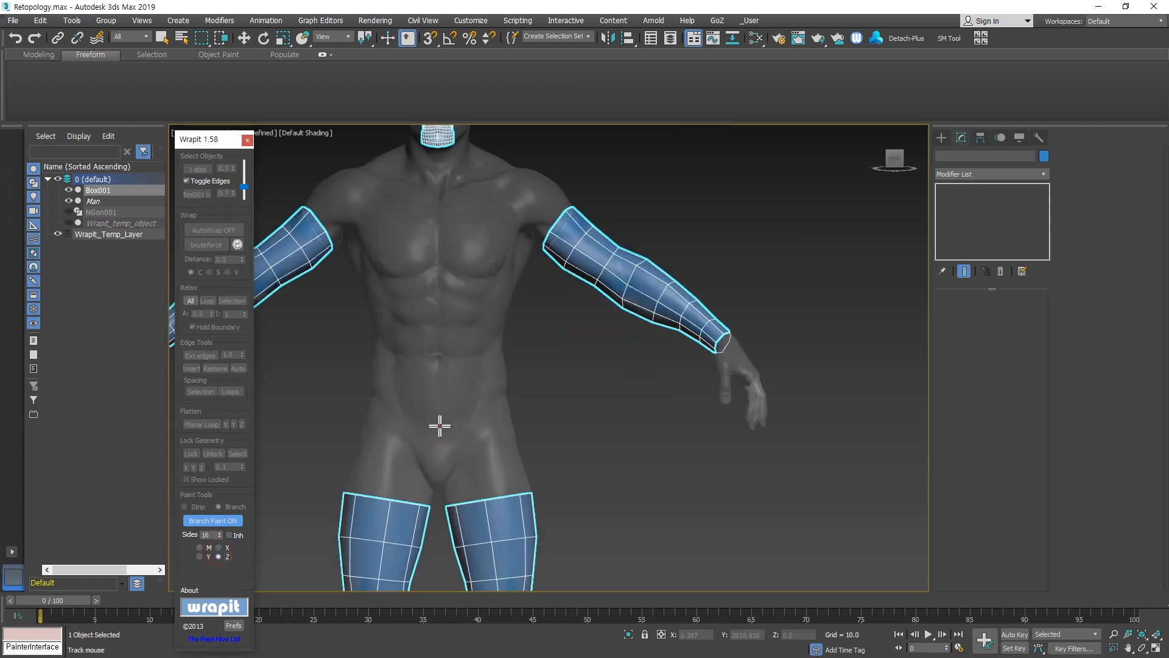
{"action": "left_click_drag", "start_coordinate": [440, 426], "coordinate": [435, 247]}
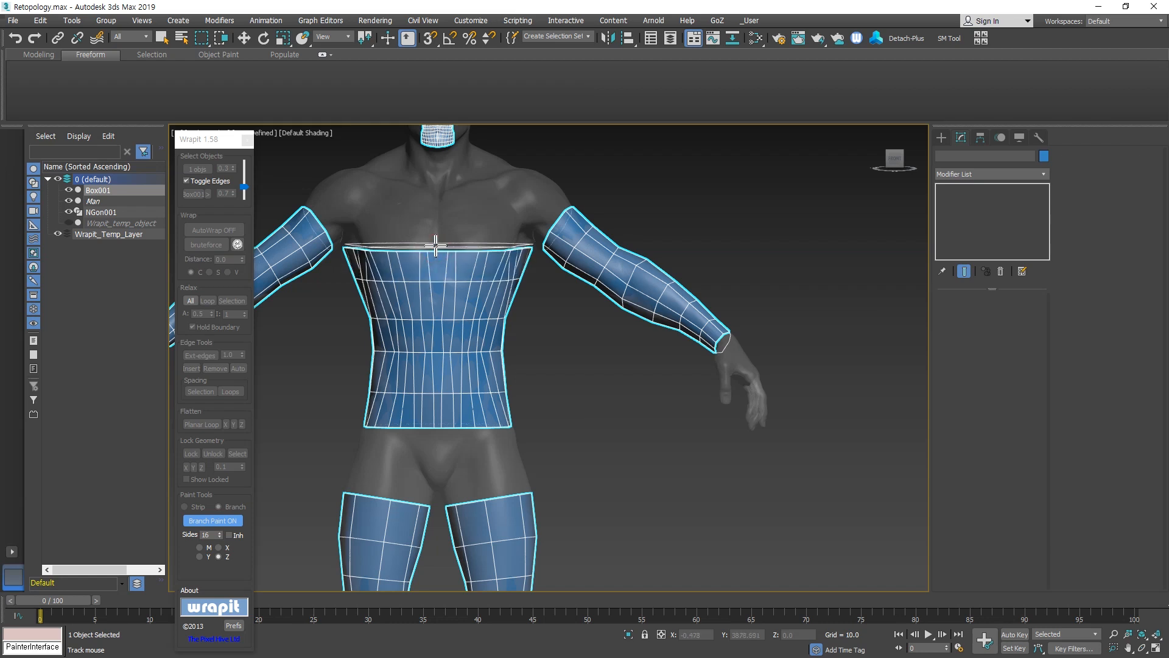
{"action": "scroll", "coordinate": [437, 242], "scroll_direction": "up", "scroll_amount": 3}
{"action": "middle_click_drag", "start_coordinate": [441, 226], "coordinate": [420, 499]}
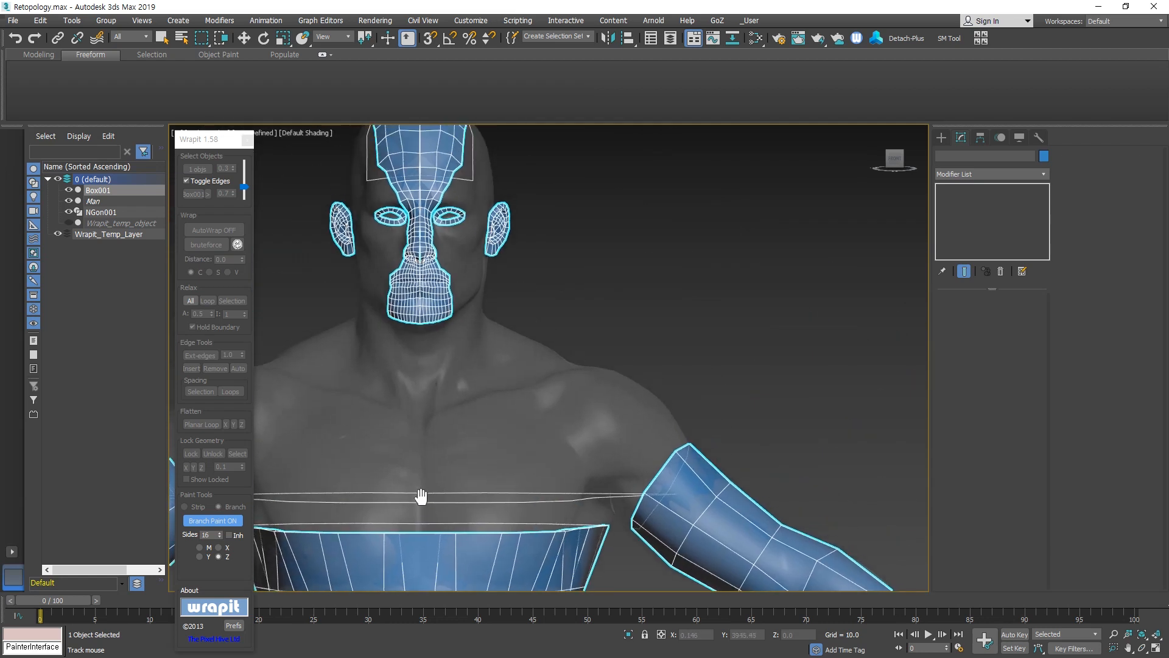
{"action": "left_click", "coordinate": [405, 363]}
{"action": "scroll", "coordinate": [479, 489], "scroll_direction": "down", "scroll_amount": 4}
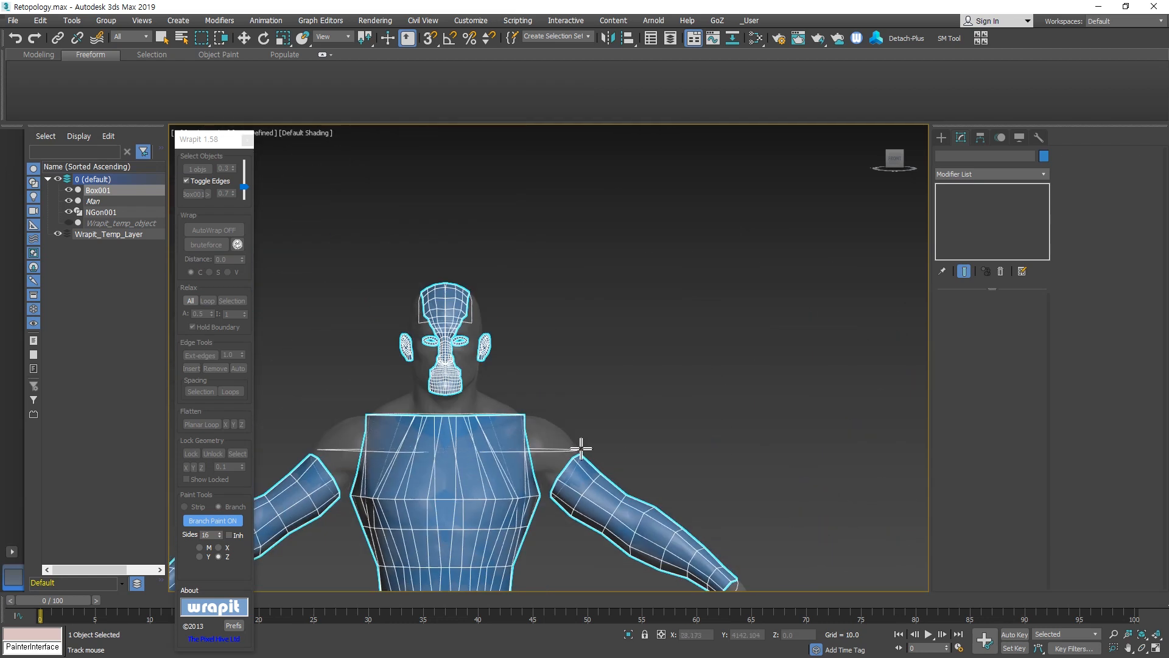
Set Branch painting to 10 sides with the M orientation and restart it for the neck.
{"action": "middle_click_drag", "start_coordinate": [459, 502], "coordinate": [641, 386]}
{"action": "middle_click_drag", "start_coordinate": [525, 370], "coordinate": [556, 369], "text": "alt"}
{"action": "scroll", "coordinate": [490, 386], "scroll_direction": "up", "scroll_amount": 2}
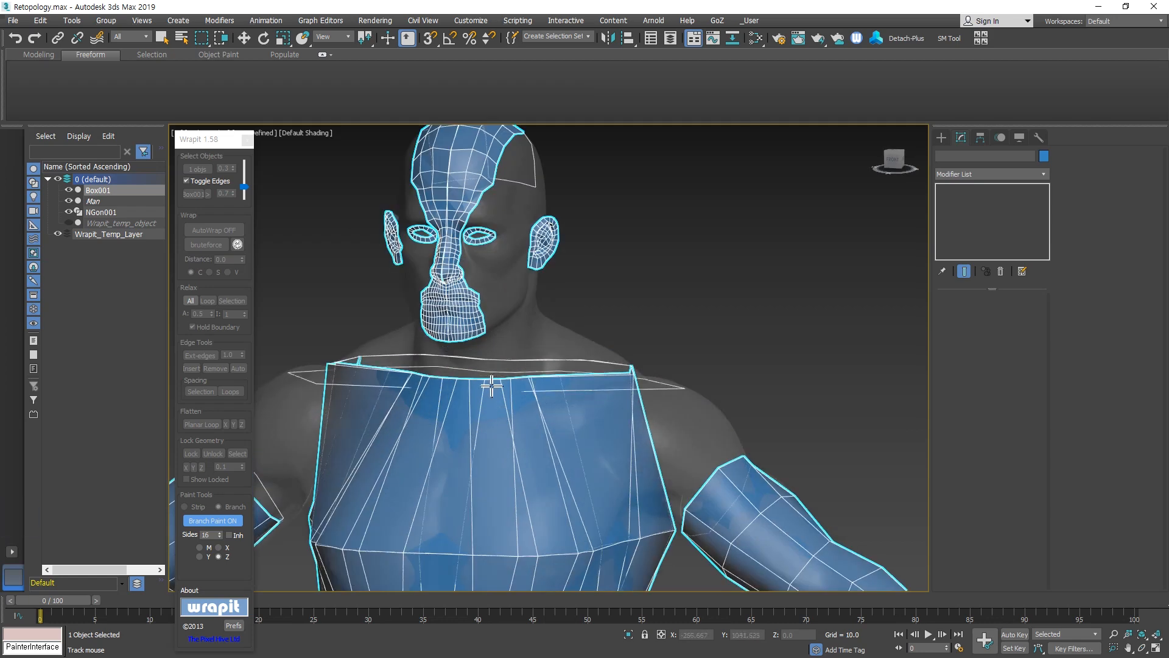
{"action": "middle_click_drag", "start_coordinate": [491, 386], "coordinate": [520, 336], "text": "alt"}
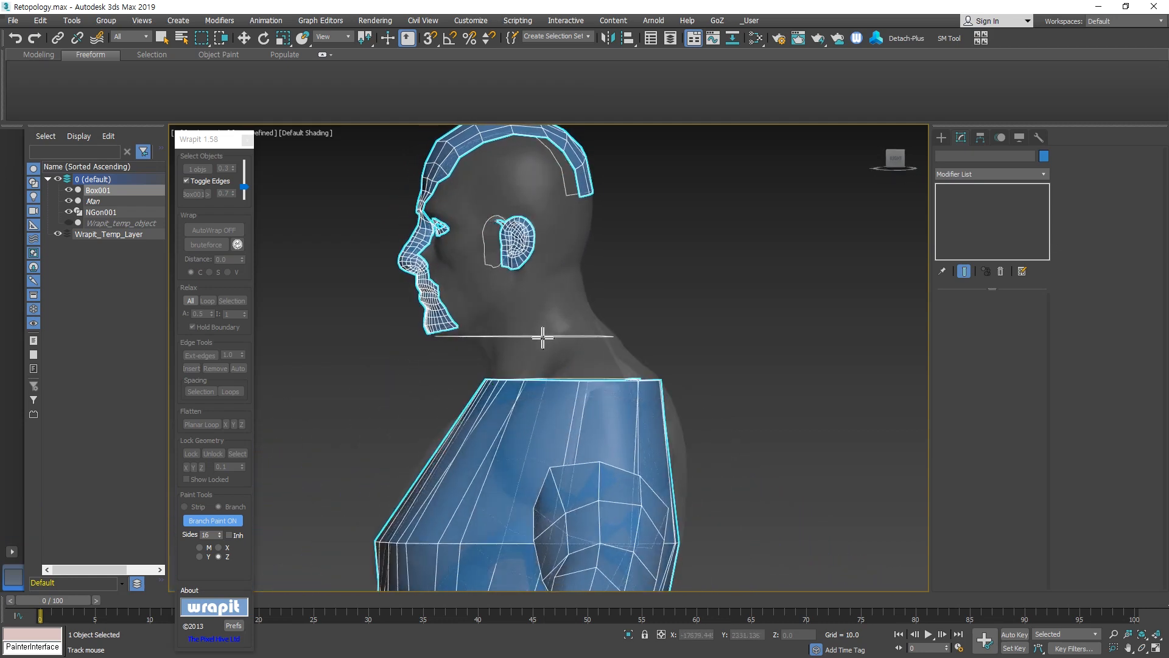
{"action": "left_click", "coordinate": [220, 536]}
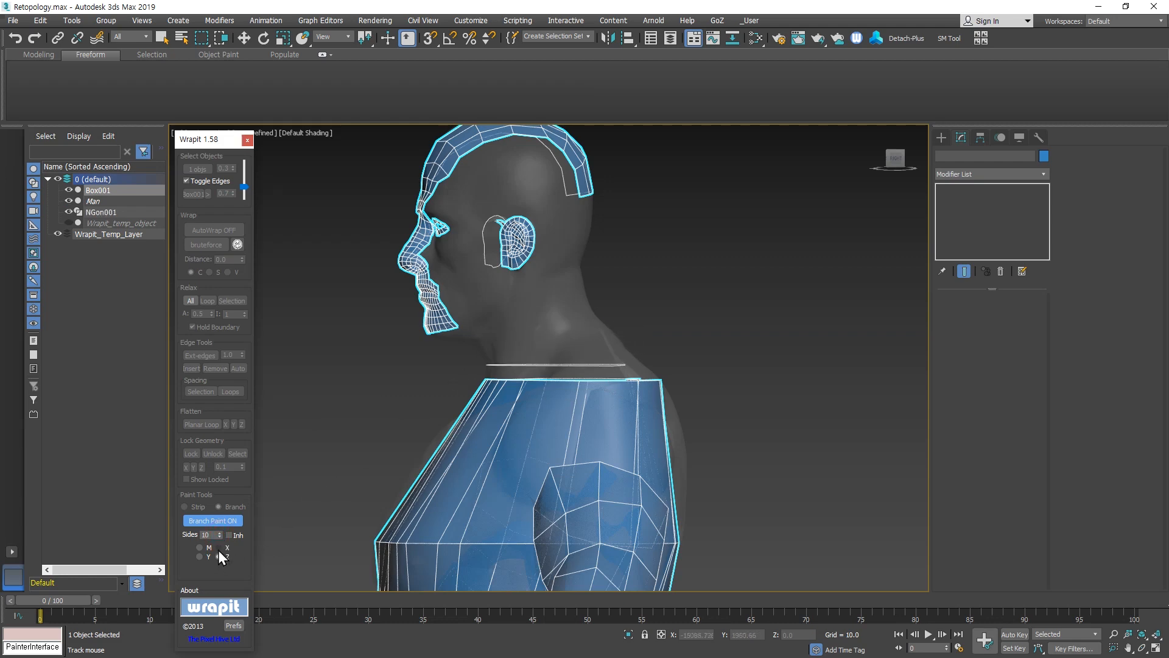
{"action": "left_click", "coordinate": [204, 545]}
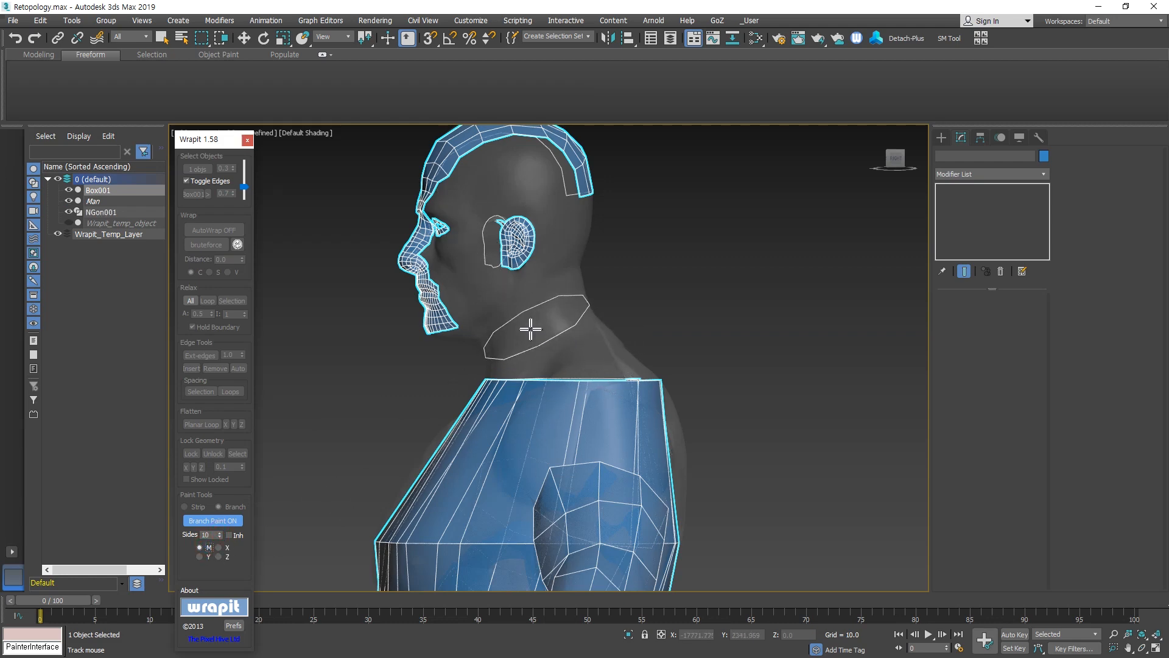
{"action": "middle_click_drag", "start_coordinate": [530, 331], "coordinate": [553, 373], "text": "alt"}
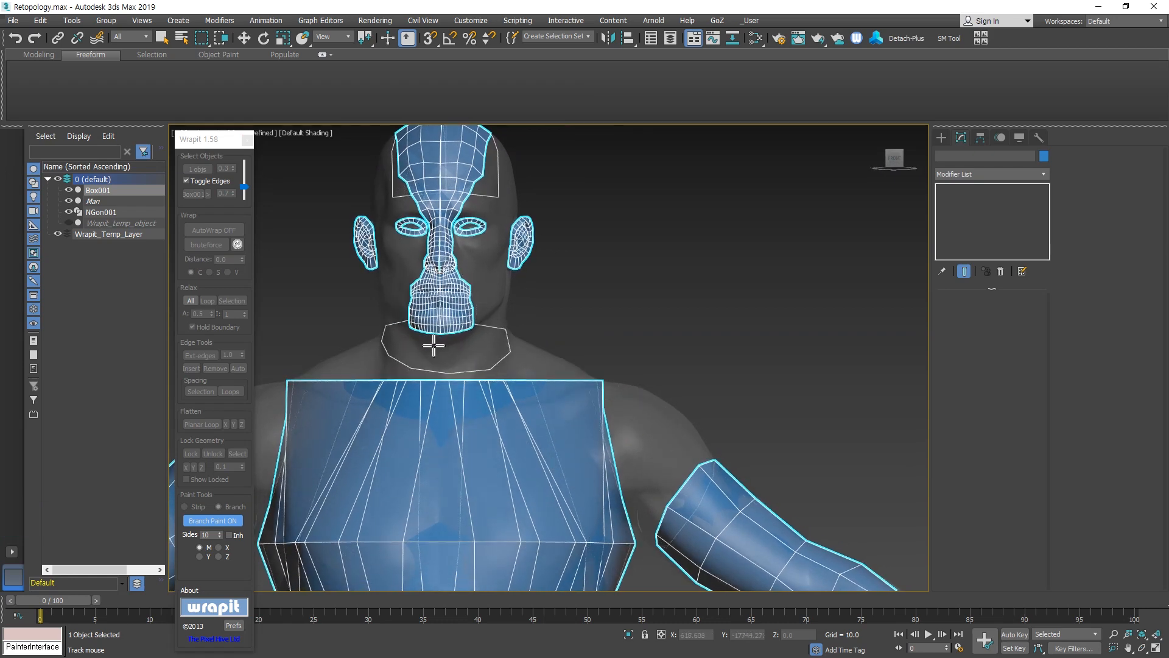
{"action": "right_click", "coordinate": [610, 294]}
{"action": "left_click", "coordinate": [894, 161]}
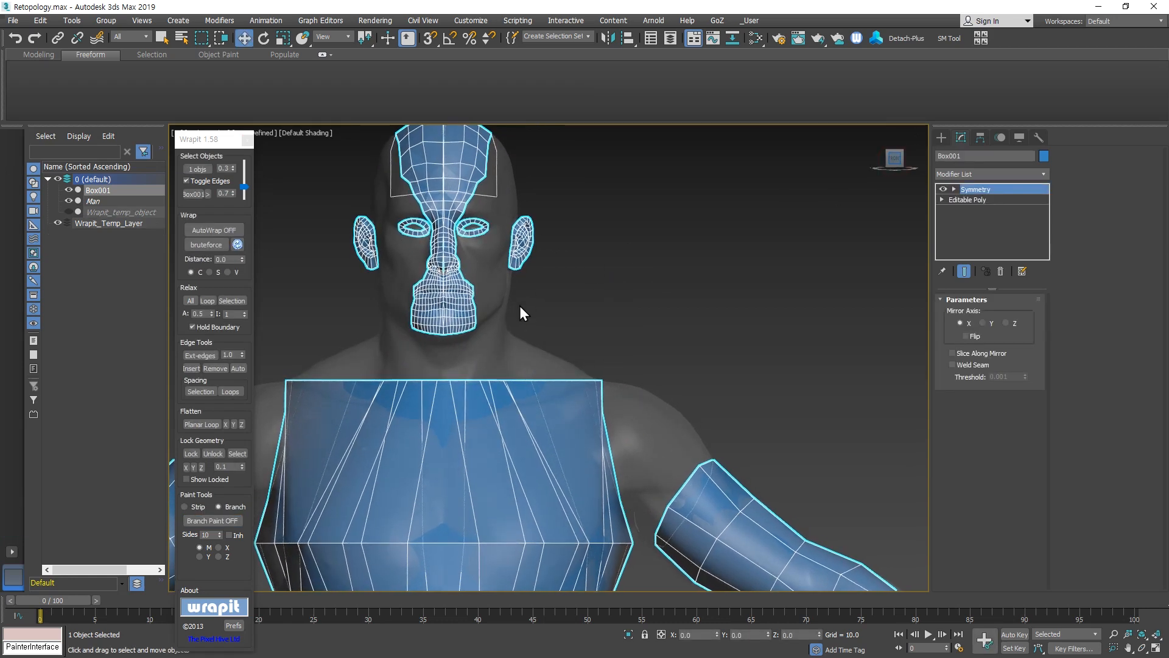
{"action": "middle_click_drag", "start_coordinate": [429, 347], "coordinate": [489, 423]}
{"action": "left_click", "coordinate": [218, 521]}
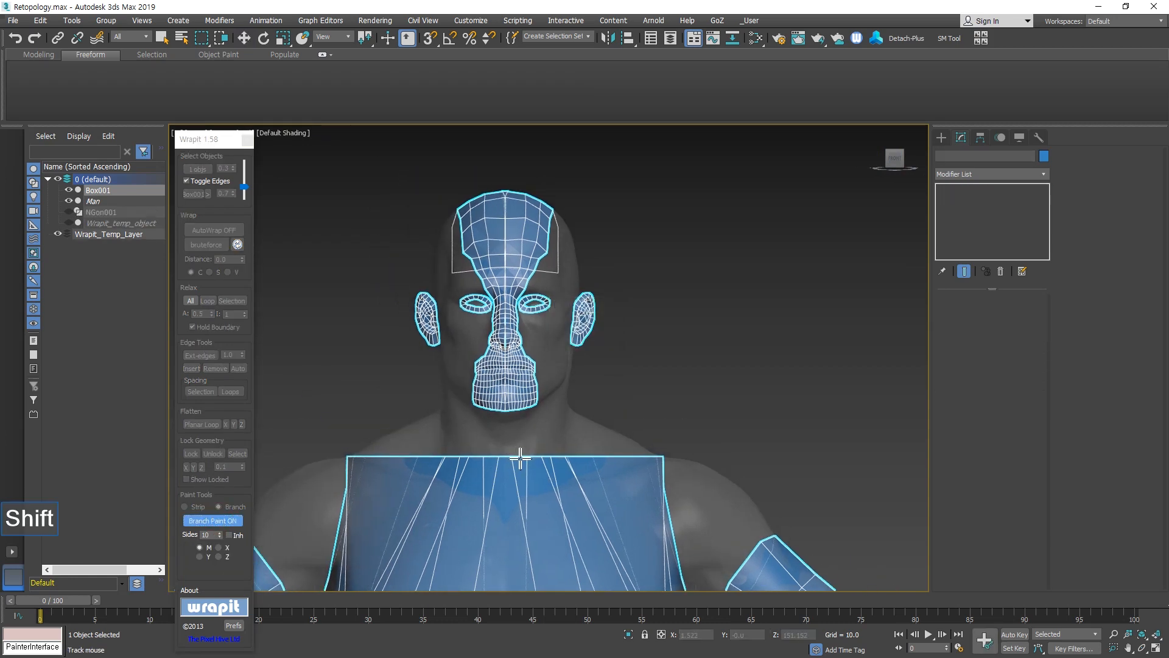
Extend the branch from the torso tube's open top border in two segments up the neck, and leave Branch painting.
{"action": "middle_click_drag", "start_coordinate": [504, 412], "coordinate": [437, 394], "text": "alt"}
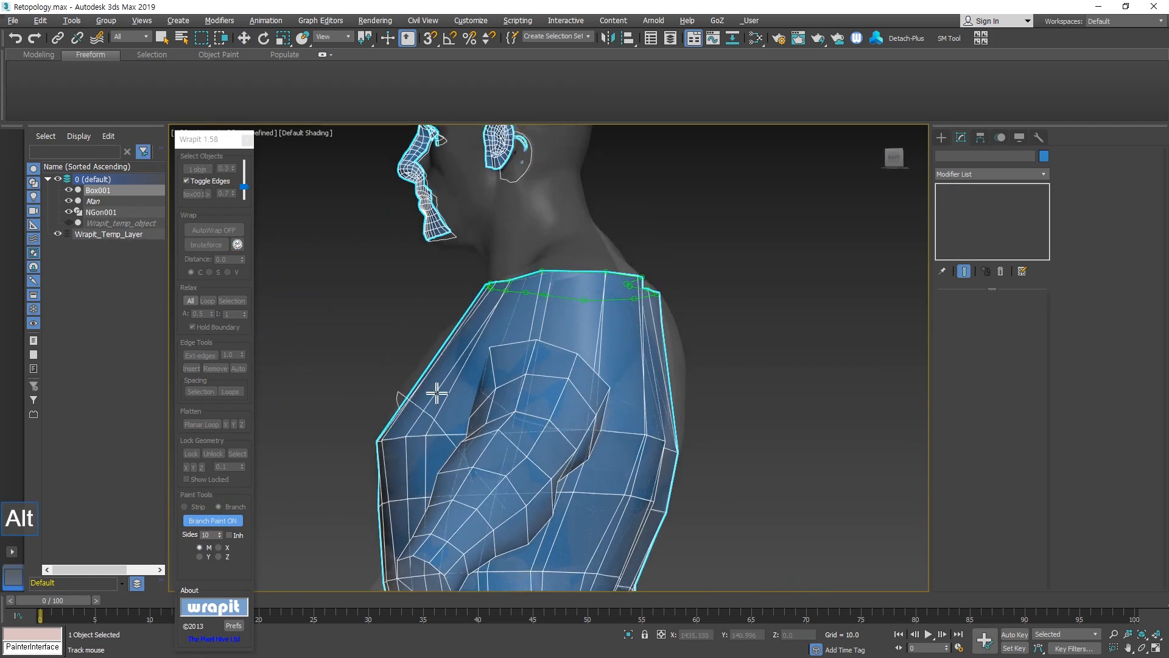
{"action": "left_click", "coordinate": [534, 230]}
{"action": "left_click", "coordinate": [522, 202]}
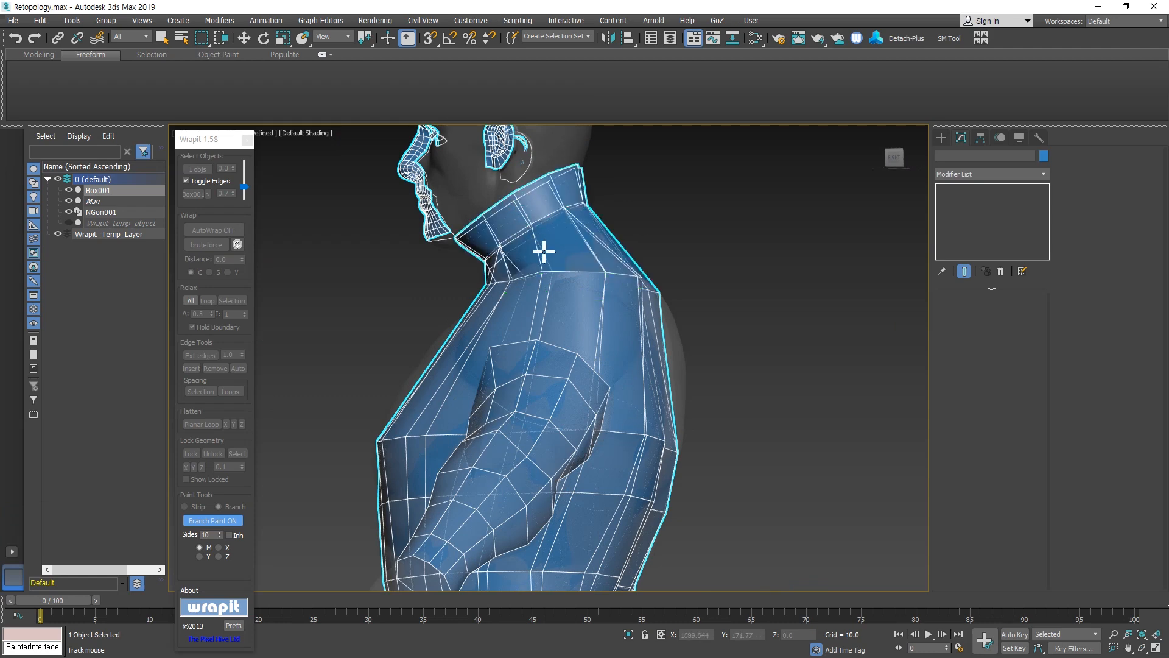
{"action": "right_click", "coordinate": [539, 296]}
Delete the torso and neck vertices on the mirrored side of the body's centre line in the Editable Poly.
{"action": "middle_click_drag", "start_coordinate": [518, 359], "coordinate": [605, 360], "text": "alt"}
{"action": "scroll", "coordinate": [420, 407], "scroll_direction": "down", "scroll_amount": 5}
{"action": "middle_click_drag", "start_coordinate": [420, 407], "coordinate": [549, 412], "text": "alt"}
{"action": "left_click", "coordinate": [988, 200]}
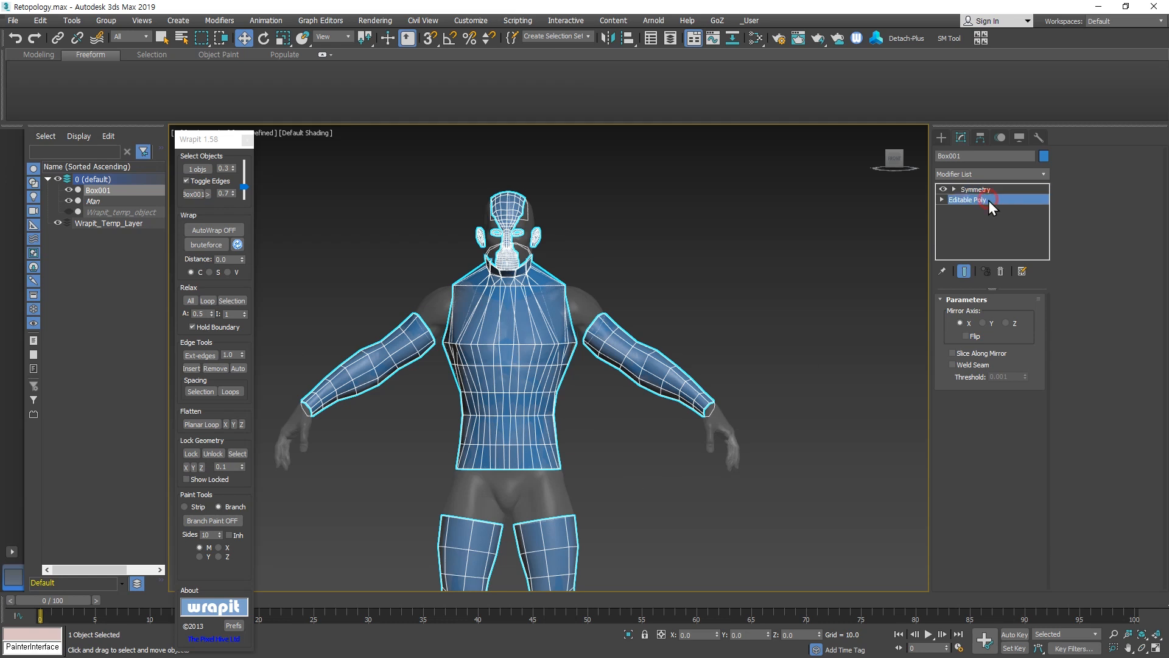
{"action": "key", "text": "f"}
{"action": "scroll", "coordinate": [486, 308], "scroll_direction": "up", "scroll_amount": 4}
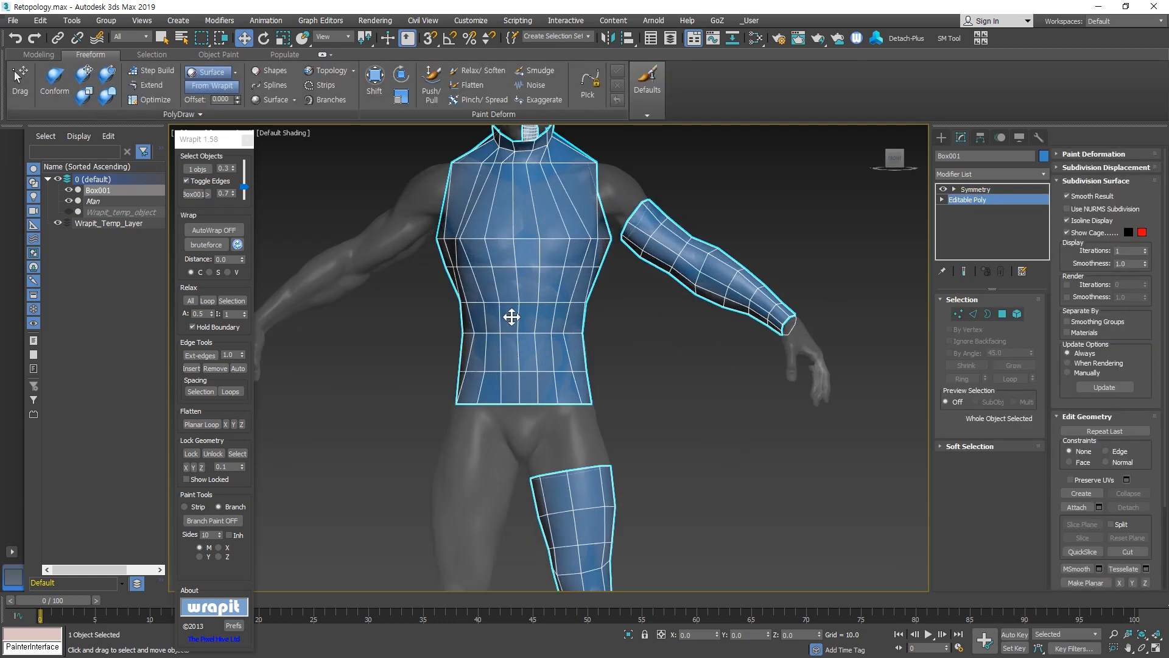
{"action": "middle_click_drag", "start_coordinate": [511, 316], "coordinate": [508, 405]}
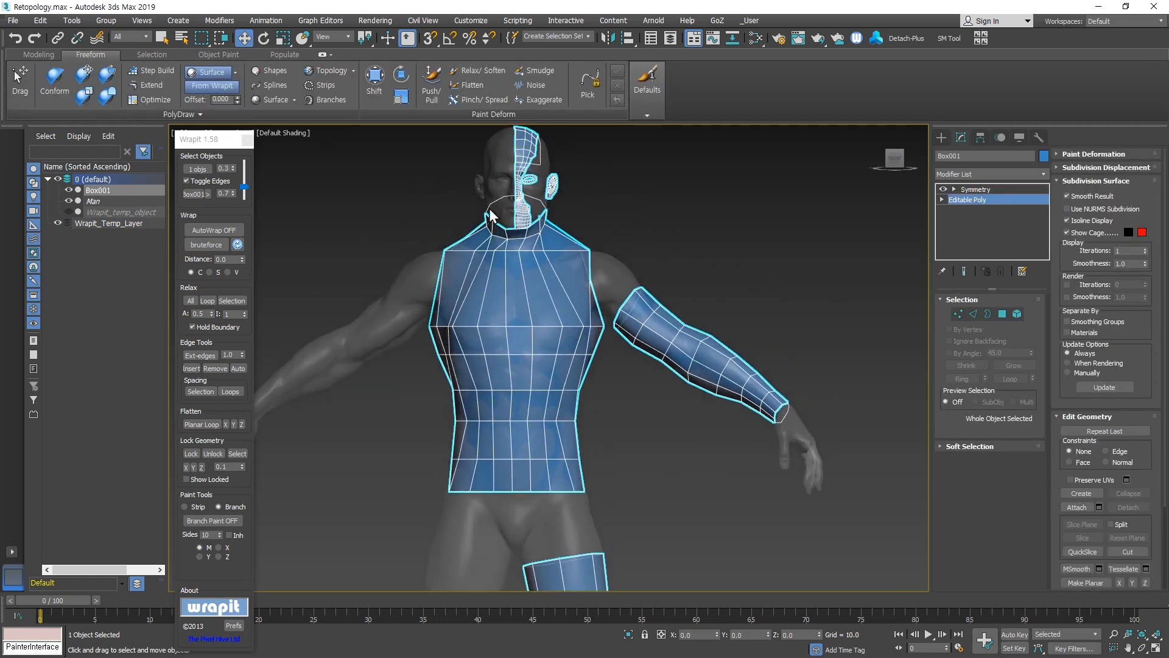
{"action": "left_click", "coordinate": [959, 315]}
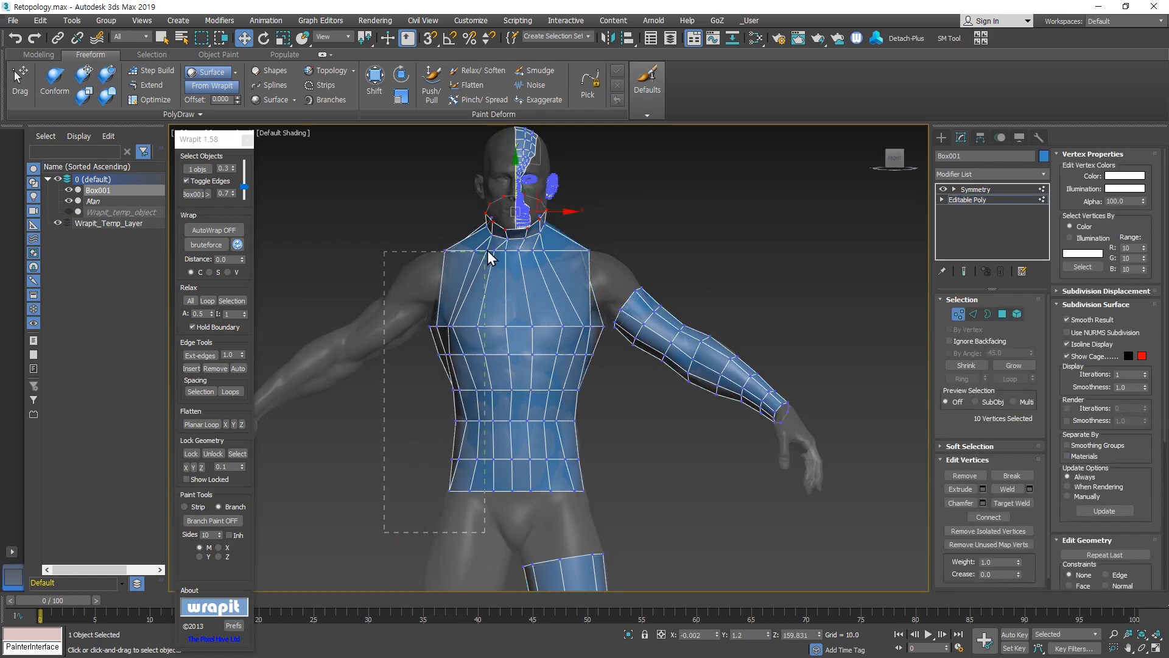
{"action": "left_click_drag", "start_coordinate": [493, 242], "coordinate": [492, 238]}
{"action": "key", "text": "Delete"}
{"action": "key", "text": "Delete"}
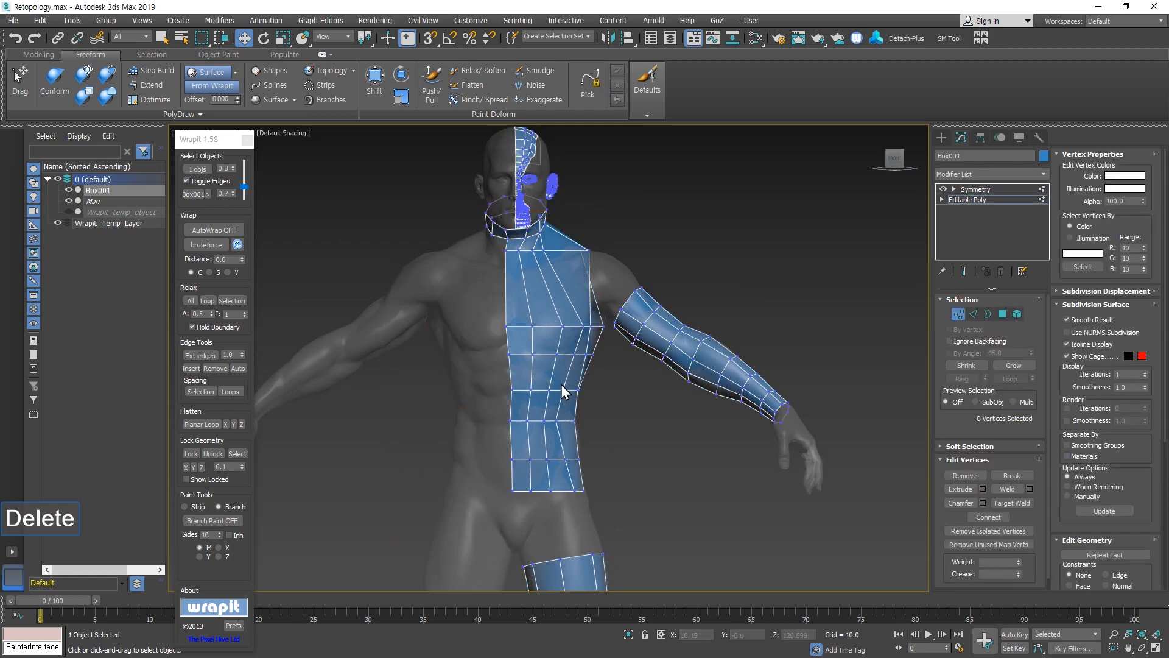
Delete the remaining neck vertices on the mirrored side of the centre line from the back of the figure.
{"action": "middle_click_drag", "start_coordinate": [569, 322], "coordinate": [360, 323], "text": "alt"}
{"action": "scroll", "coordinate": [595, 285], "scroll_direction": "up", "scroll_amount": 4}
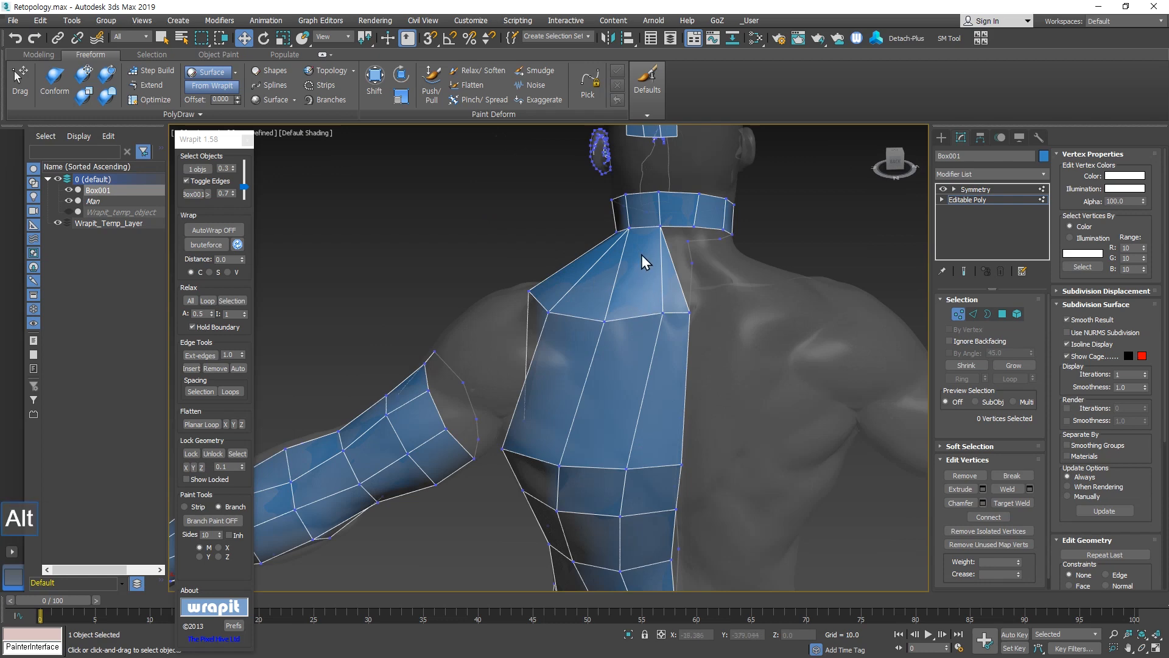
{"action": "middle_click_drag", "start_coordinate": [661, 237], "coordinate": [652, 372]}
{"action": "left_click", "coordinate": [896, 158]}
{"action": "left_click_drag", "start_coordinate": [724, 260], "coordinate": [636, 334]}
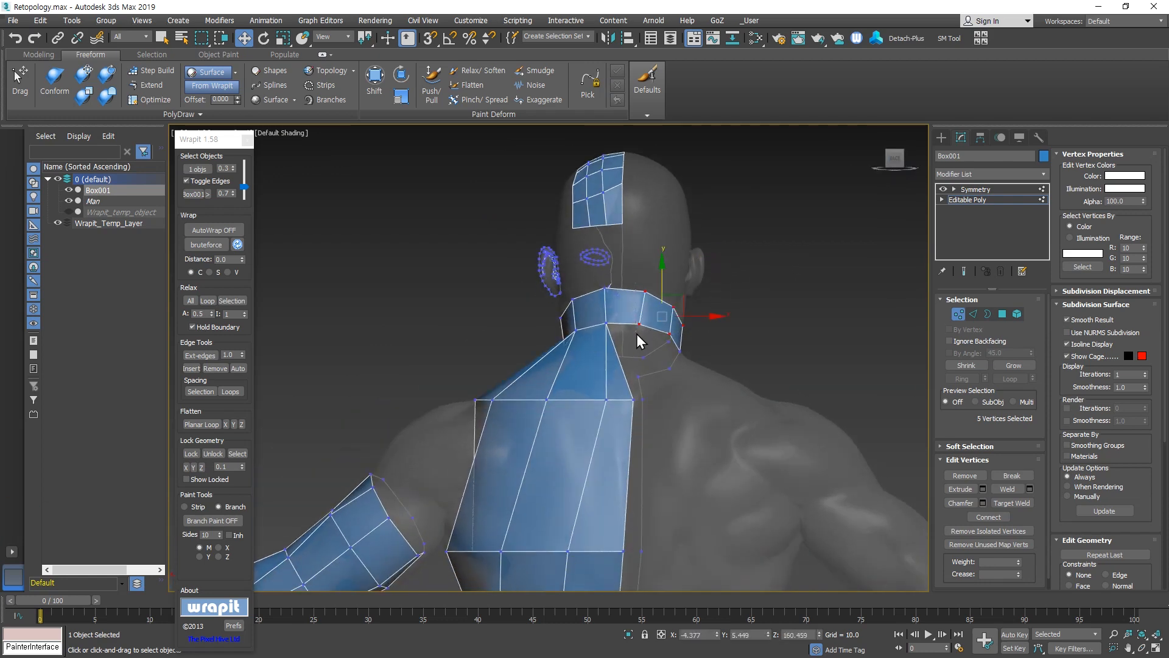
{"action": "key", "text": "Delete"}
{"action": "left_click_drag", "start_coordinate": [707, 291], "coordinate": [642, 377]}
{"action": "key", "text": "Delete"}
Select the torso and neck vertices along the front centre line and set their X position to 0.
{"action": "middle_click_drag", "start_coordinate": [647, 392], "coordinate": [634, 463], "text": "alt"}
{"action": "key", "text": "f"}
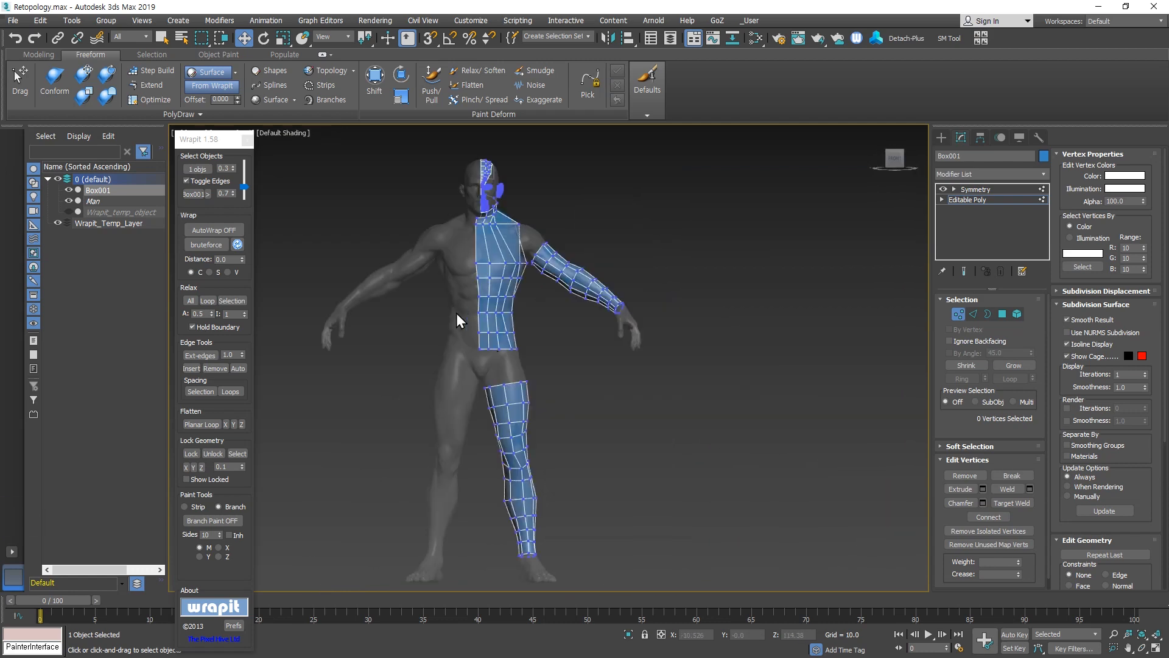
{"action": "scroll", "coordinate": [457, 318], "scroll_direction": "up", "scroll_amount": 3}
{"action": "left_click_drag", "start_coordinate": [483, 406], "coordinate": [486, 314]}
{"action": "left_click_drag", "start_coordinate": [503, 217], "coordinate": [519, 208]}
{"action": "scroll", "coordinate": [509, 210], "scroll_direction": "up", "scroll_amount": 3}
{"action": "scroll", "coordinate": [590, 412], "scroll_direction": "down", "scroll_amount": 3}
{"action": "middle_click_drag", "start_coordinate": [621, 447], "coordinate": [567, 318]}
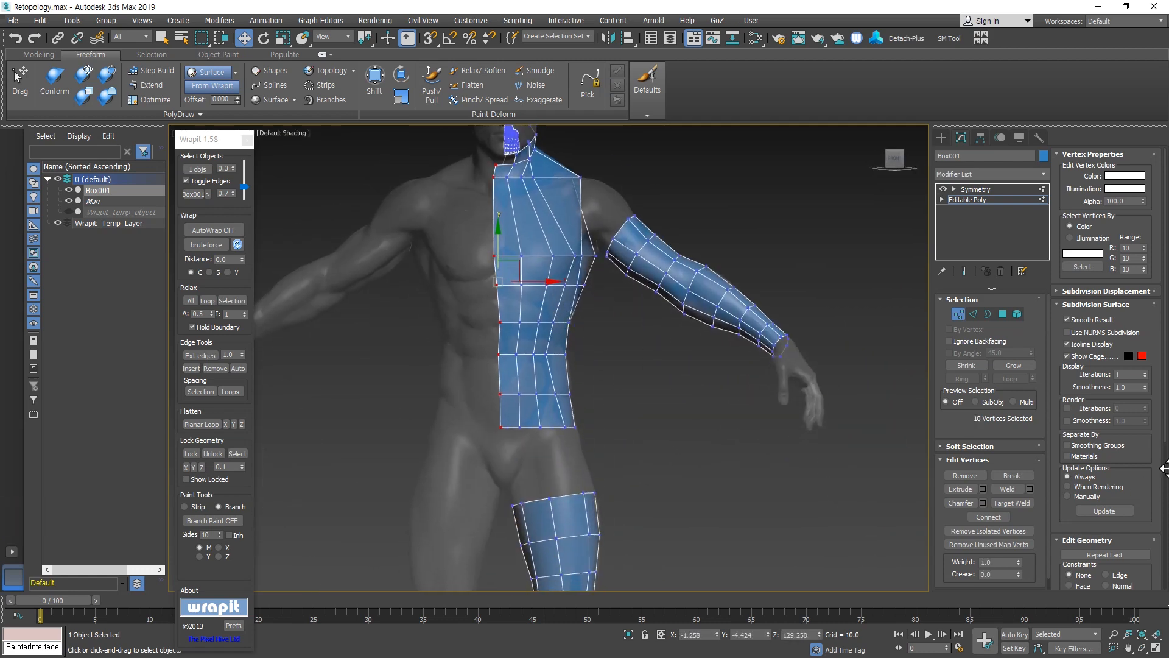
{"action": "scroll", "coordinate": [1164, 468], "scroll_direction": "down", "scroll_amount": 5}
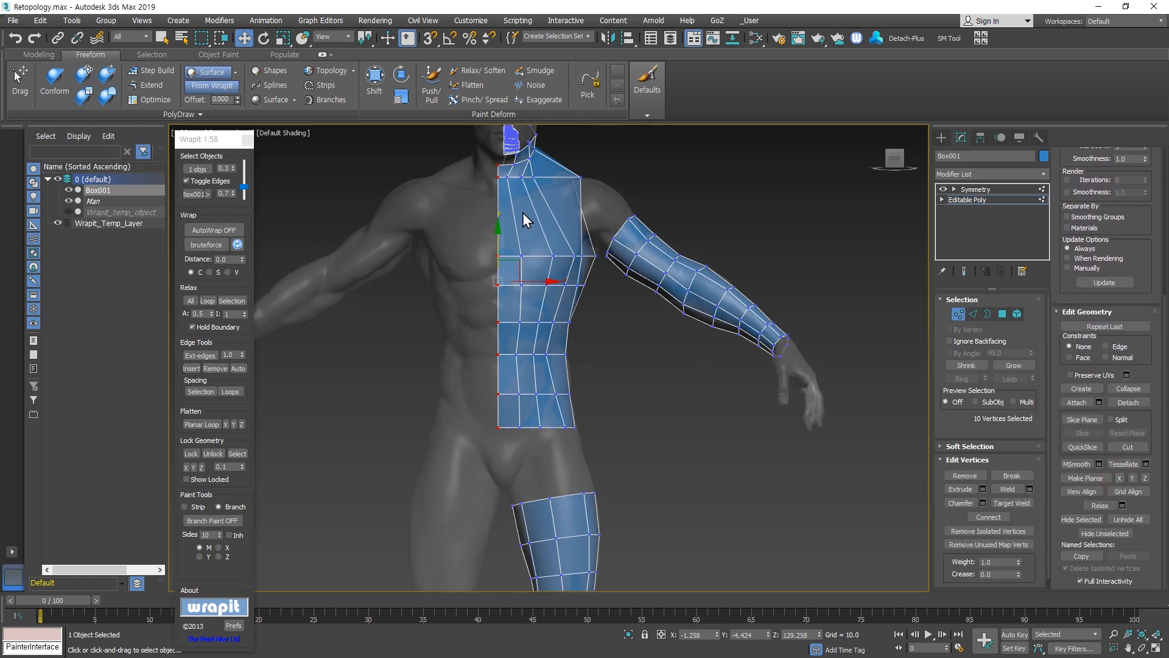
{"action": "right_click", "coordinate": [718, 635]}
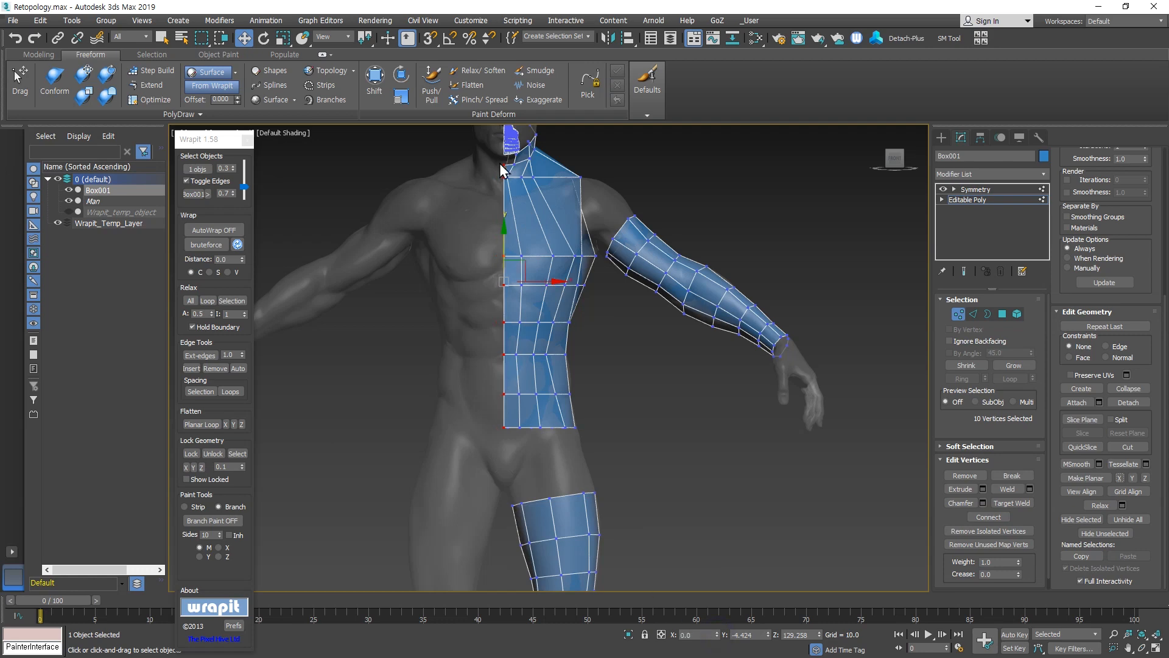
Select the off-centre vertices along the lower back's centre line and set their X position to 0.
{"action": "scroll", "coordinate": [514, 199], "scroll_direction": "down", "scroll_amount": 2}
{"action": "scroll", "coordinate": [509, 221], "scroll_direction": "up", "scroll_amount": 4}
{"action": "middle_click_drag", "start_coordinate": [509, 222], "coordinate": [728, 238], "text": "alt"}
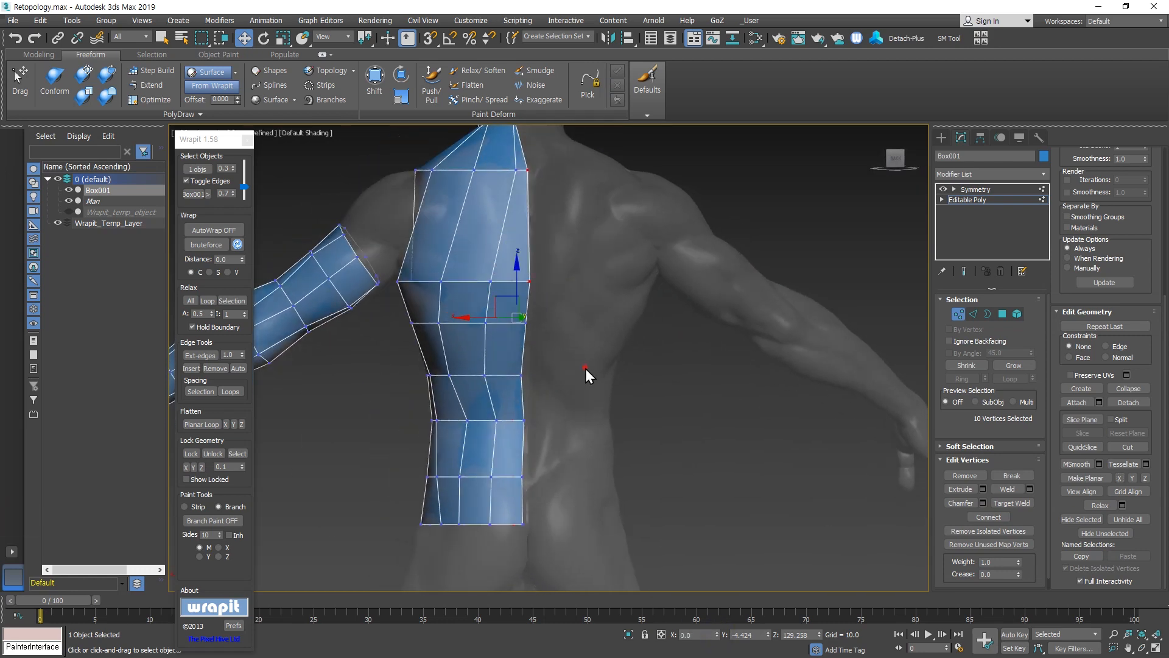
{"action": "left_click", "coordinate": [585, 368]}
{"action": "left_click", "coordinate": [526, 323]}
{"action": "left_click", "coordinate": [521, 375], "text": "ctrl"}
{"action": "left_click", "coordinate": [522, 476], "text": "ctrl"}
{"action": "left_click", "coordinate": [522, 523], "text": "ctrl"}
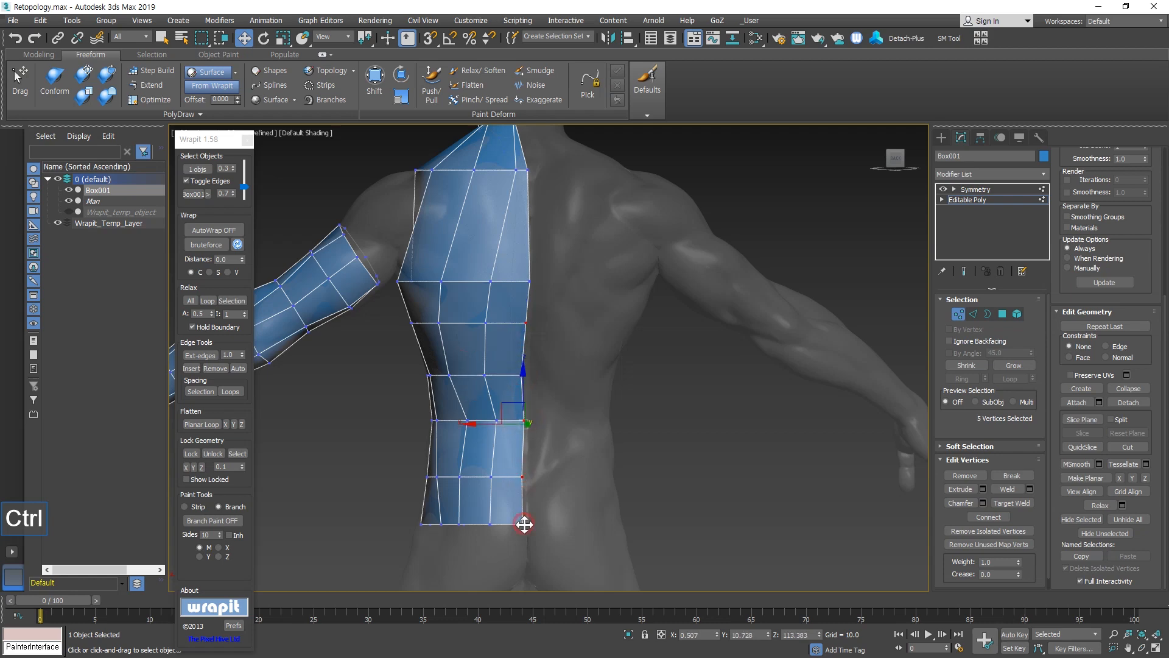
{"action": "right_click", "coordinate": [717, 635]}
With Step Build, shift the upper-back and nape vertices away from the centre line and fill the gap to the centre with polygons.
{"action": "scroll", "coordinate": [504, 384], "scroll_direction": "down", "scroll_amount": 4}
{"action": "middle_click_drag", "start_coordinate": [504, 384], "coordinate": [504, 344], "text": "alt"}
{"action": "scroll", "coordinate": [499, 216], "scroll_direction": "up", "scroll_amount": 5}
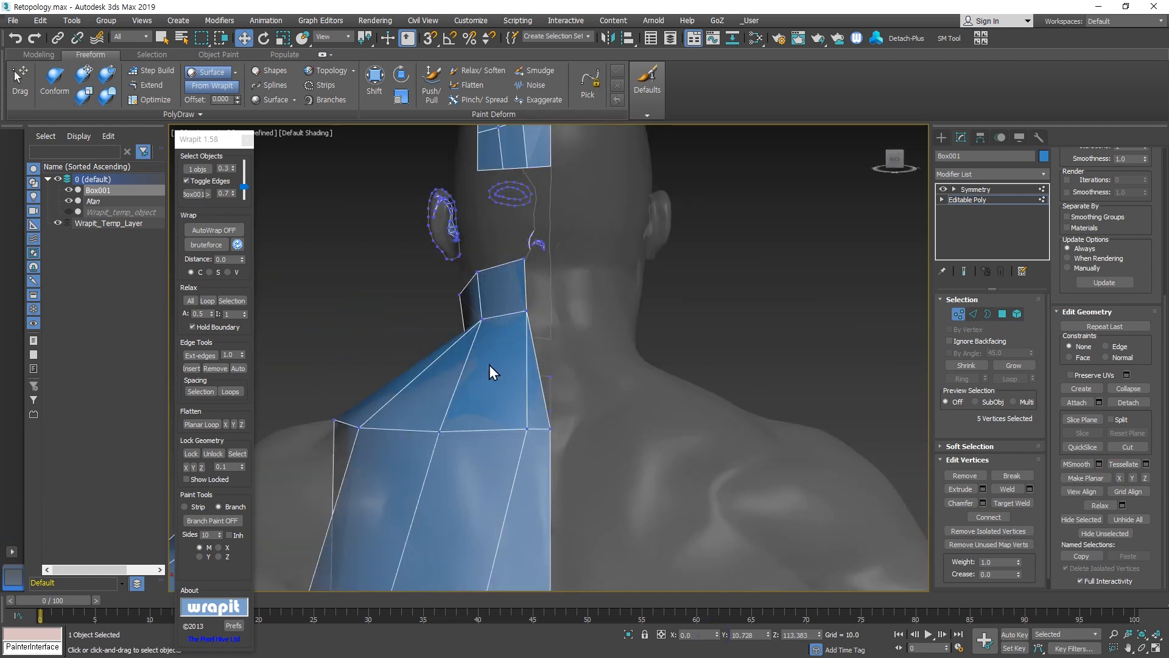
{"action": "left_click", "coordinate": [161, 74]}
{"action": "left_click_drag", "start_coordinate": [523, 430], "coordinate": [494, 429]}
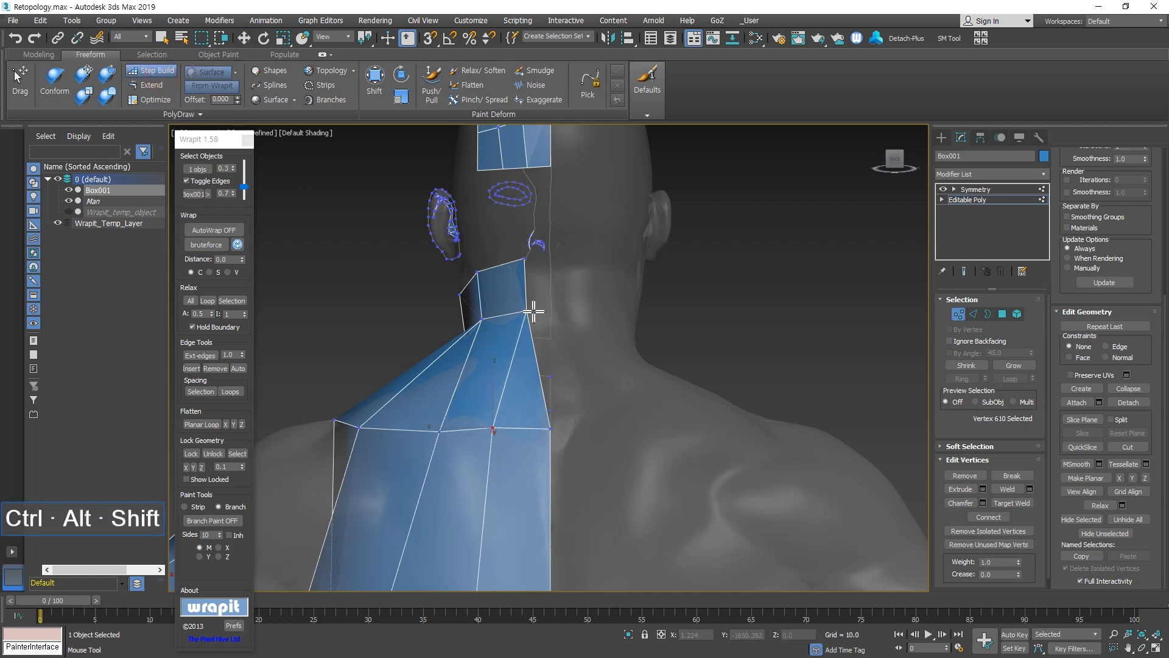
{"action": "left_click_drag", "start_coordinate": [534, 312], "coordinate": [522, 318]}
{"action": "left_click", "coordinate": [553, 263]}
{"action": "left_click_drag", "start_coordinate": [540, 279], "coordinate": [549, 342], "text": "shift"}
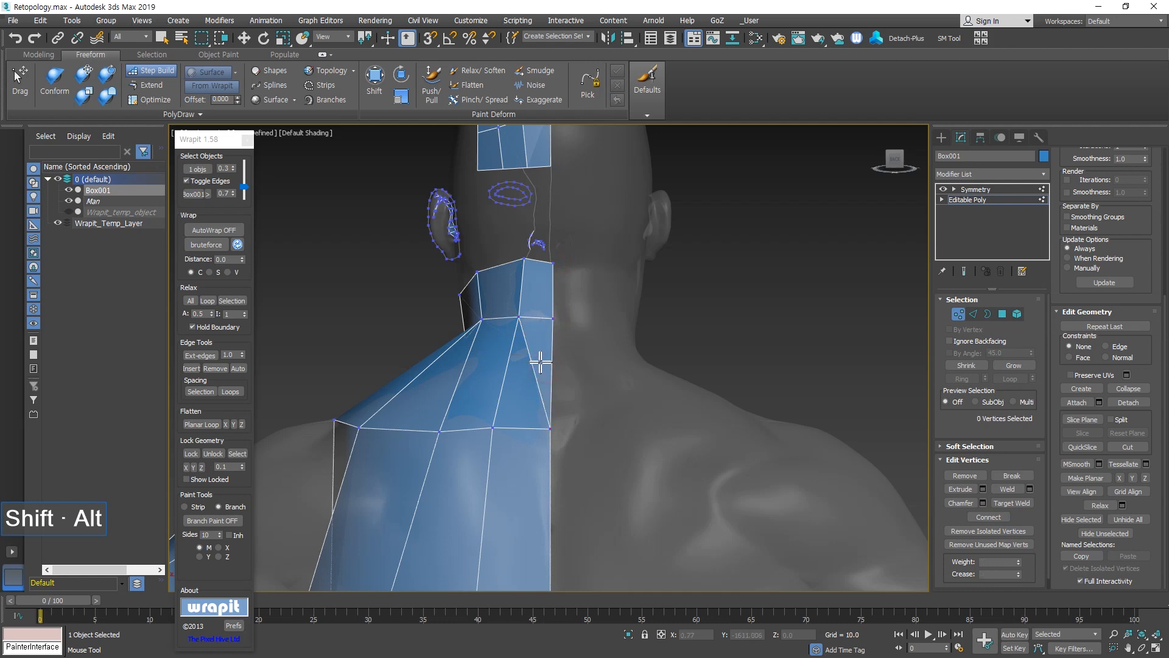
Shift a vertex at the front base of the neck sideways along the surface to even out the edge spacing.
{"action": "middle_click_drag", "start_coordinate": [535, 287], "coordinate": [580, 366], "text": "alt"}
{"action": "left_click", "coordinate": [589, 392], "text": "shift"}
{"action": "scroll", "coordinate": [603, 453], "scroll_direction": "down", "scroll_amount": 5}
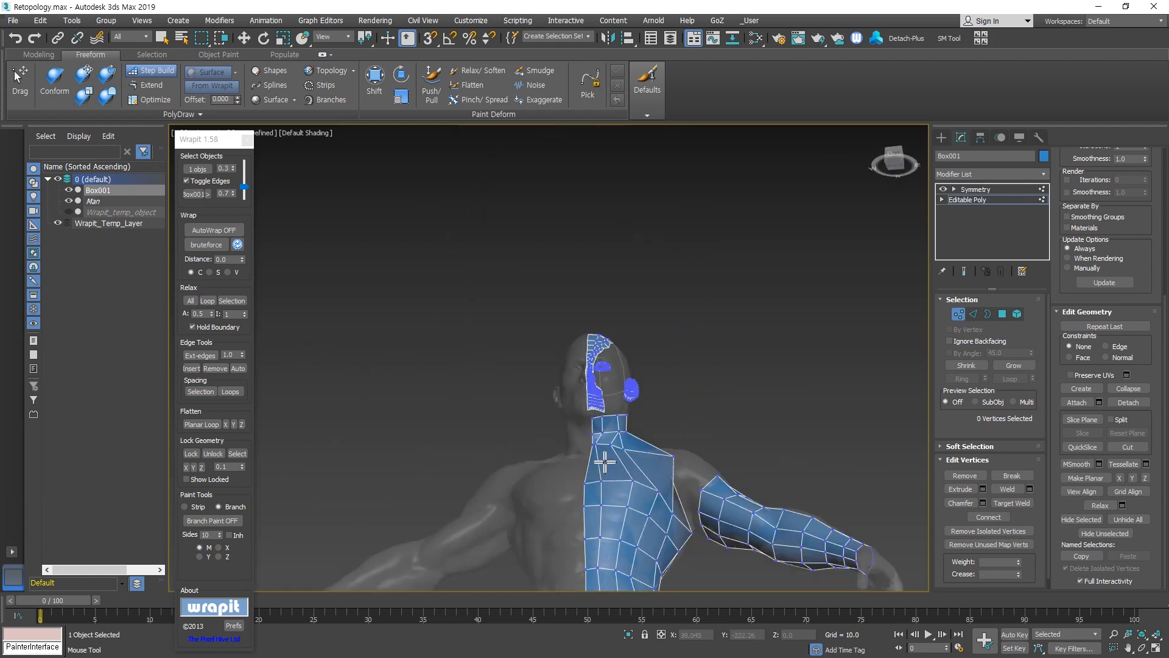
{"action": "scroll", "coordinate": [611, 466], "scroll_direction": "up", "scroll_amount": 5}
{"action": "middle_click_drag", "start_coordinate": [613, 444], "coordinate": [558, 436], "text": "alt"}
{"action": "left_click_drag", "start_coordinate": [556, 434], "coordinate": [584, 433]}
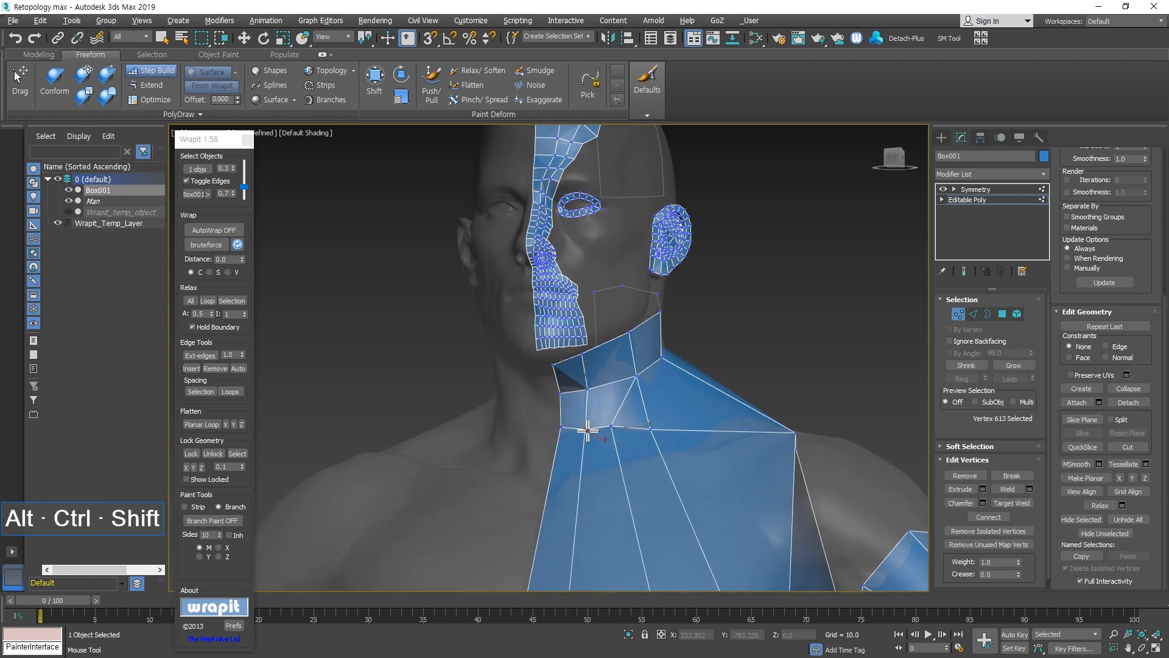
Leave Step Build and show the end result of the modifier stack with Symmetry applied.
{"action": "scroll", "coordinate": [588, 431], "scroll_direction": "down", "scroll_amount": 5}
{"action": "middle_click_drag", "start_coordinate": [589, 282], "coordinate": [597, 420], "text": "alt"}
{"action": "key", "text": "w"}
{"action": "left_click", "coordinate": [964, 271]}
{"action": "scroll", "coordinate": [566, 366], "scroll_direction": "down", "scroll_amount": 4}
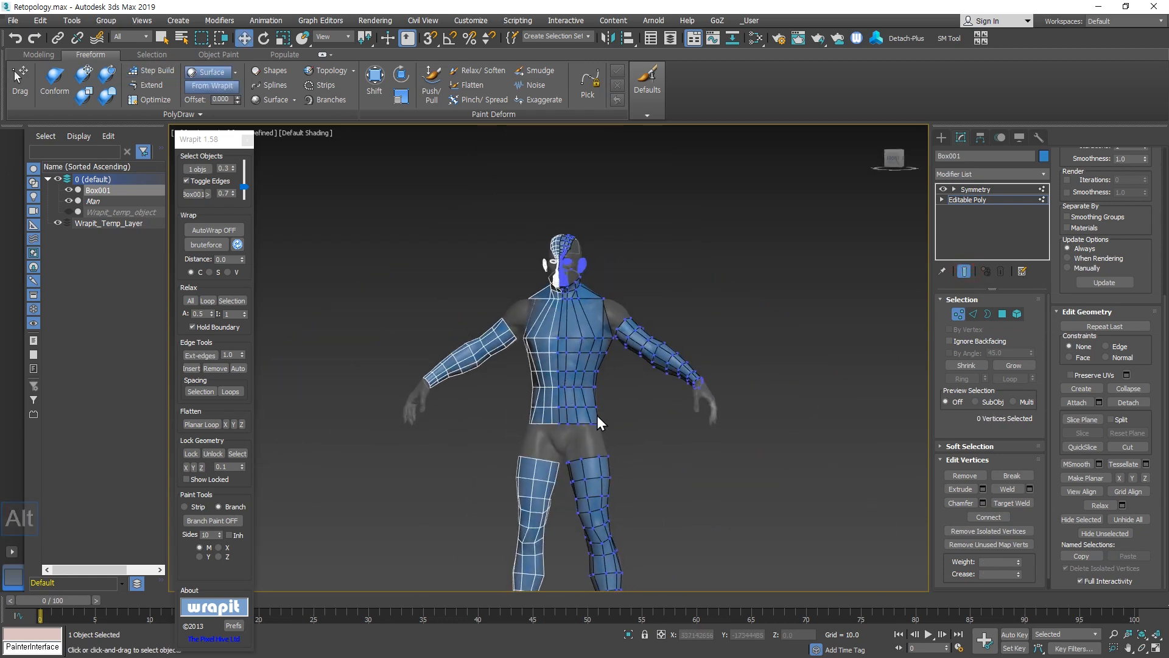
Set Branch painting to 8 sides and start it for the index finger.
{"action": "scroll", "coordinate": [707, 397], "scroll_direction": "up", "scroll_amount": 7}
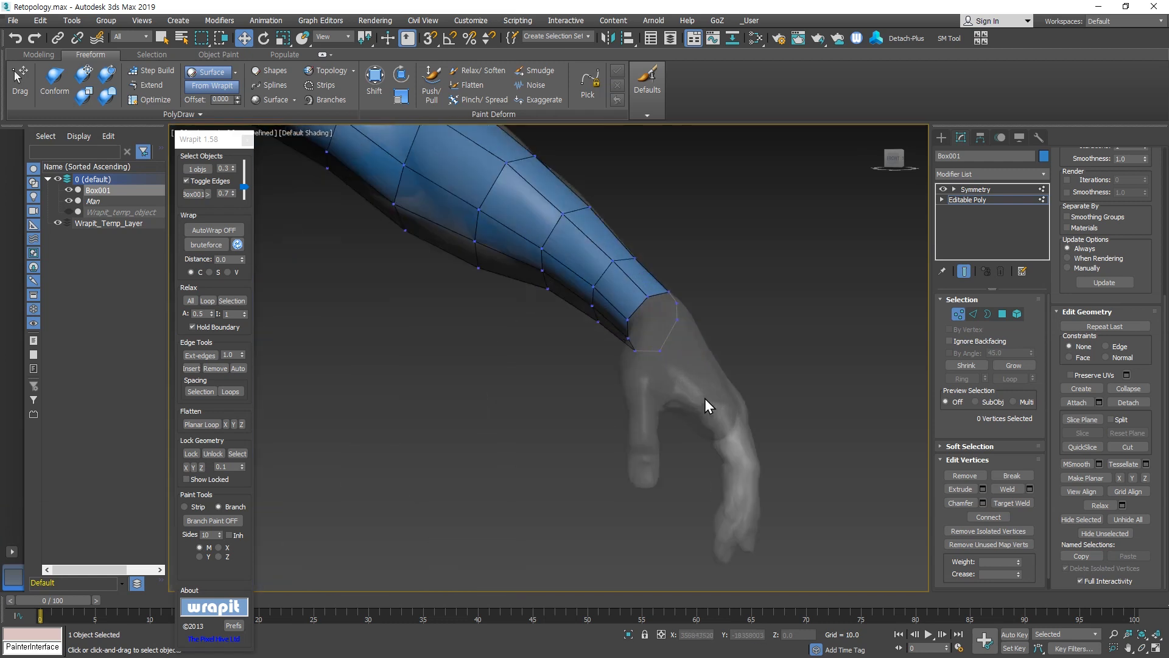
{"action": "middle_click_drag", "start_coordinate": [747, 463], "coordinate": [721, 402], "text": "alt"}
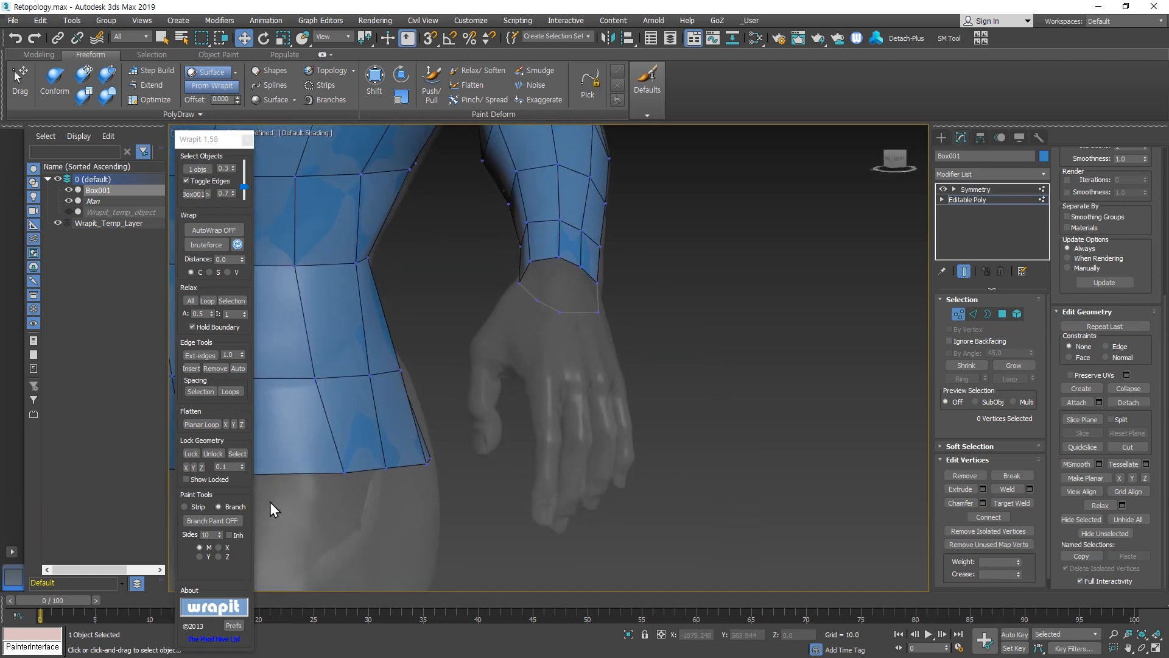
{"action": "left_click", "coordinate": [221, 538]}
{"action": "scroll", "coordinate": [517, 501], "scroll_direction": "up", "scroll_amount": 5}
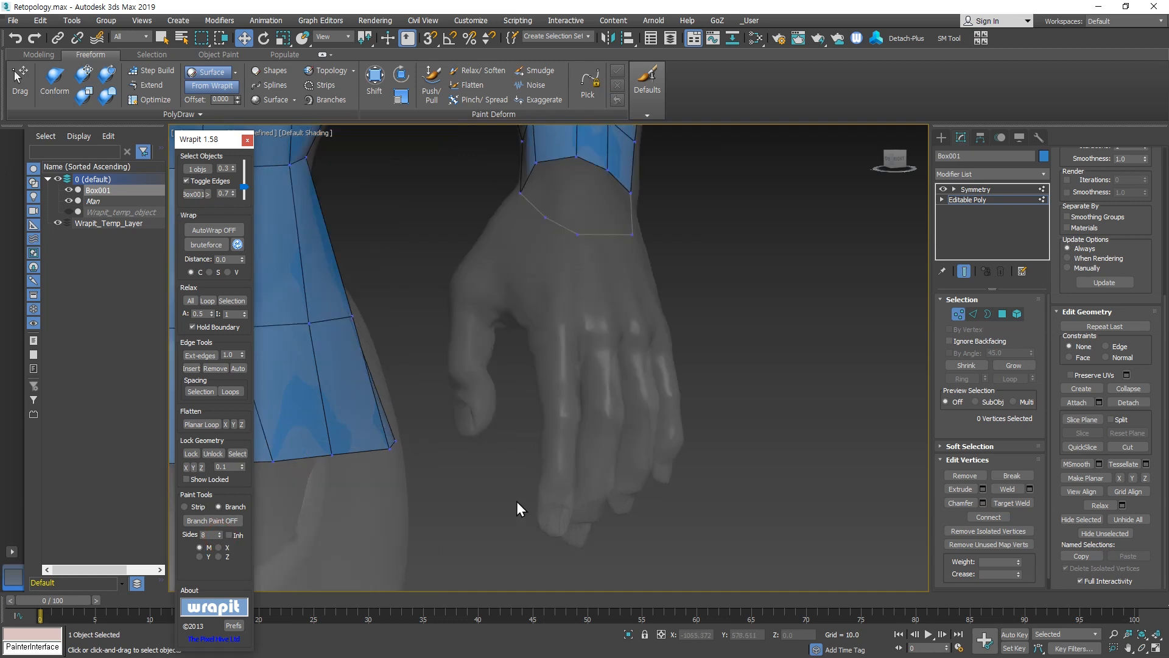
{"action": "middle_click_drag", "start_coordinate": [578, 472], "coordinate": [466, 475], "text": "alt"}
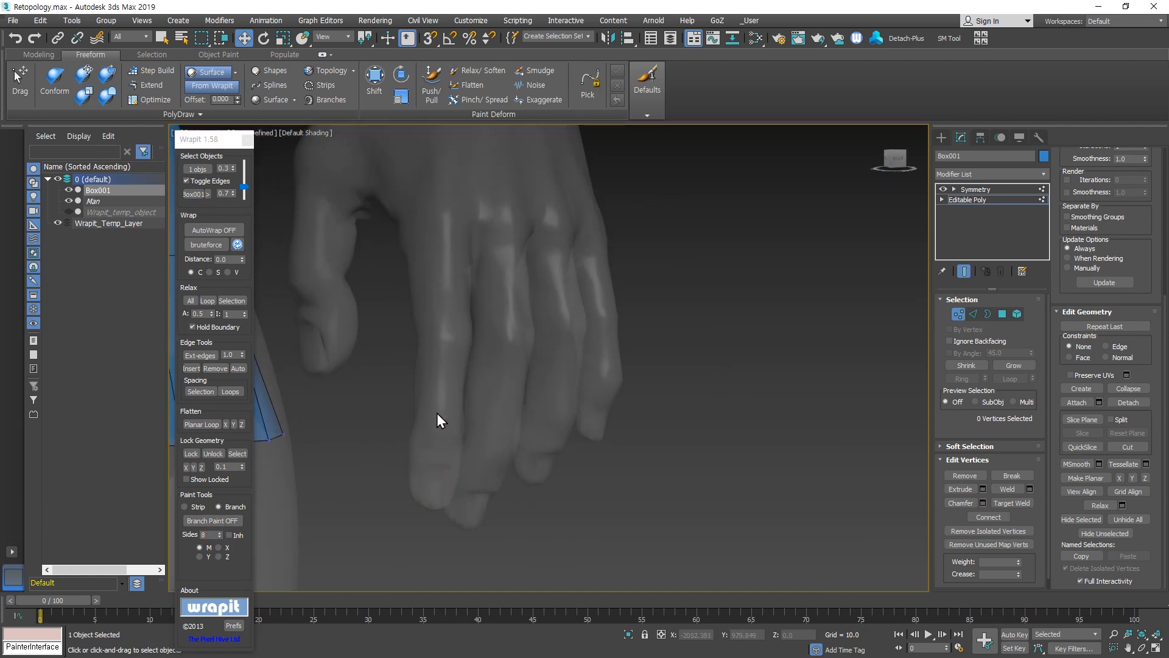
{"action": "left_click", "coordinate": [232, 521]}
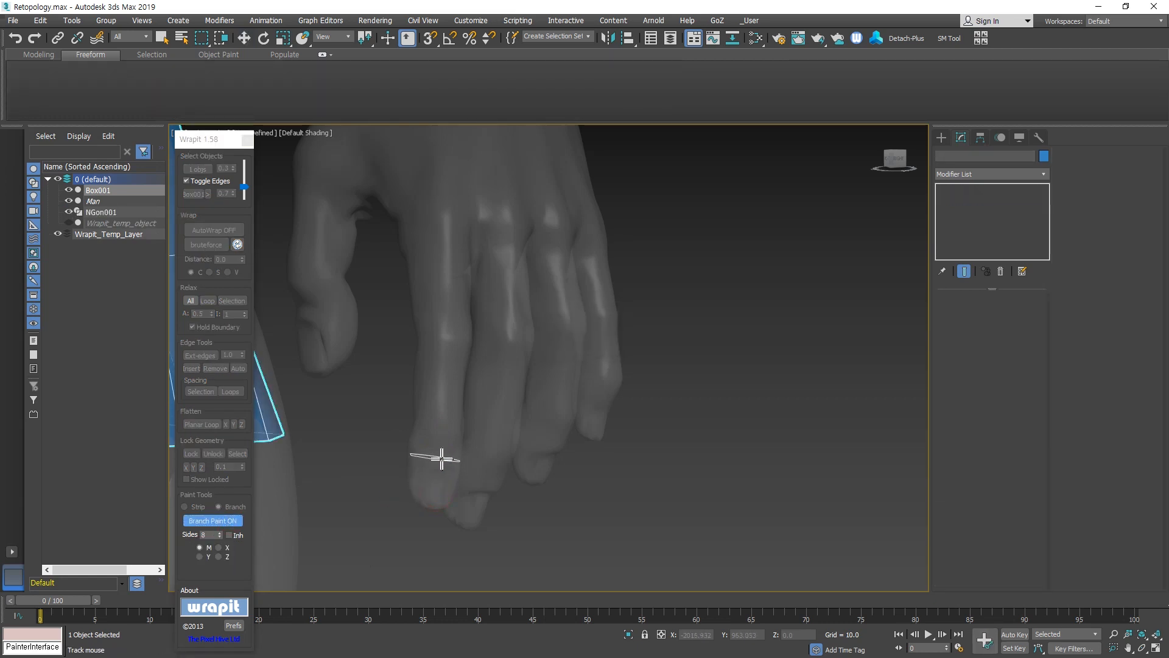
Paint a branch in successive segments from the index fingertip up to the knuckle and leave Branch painting.
{"action": "left_click_drag", "start_coordinate": [442, 449], "coordinate": [442, 411]}
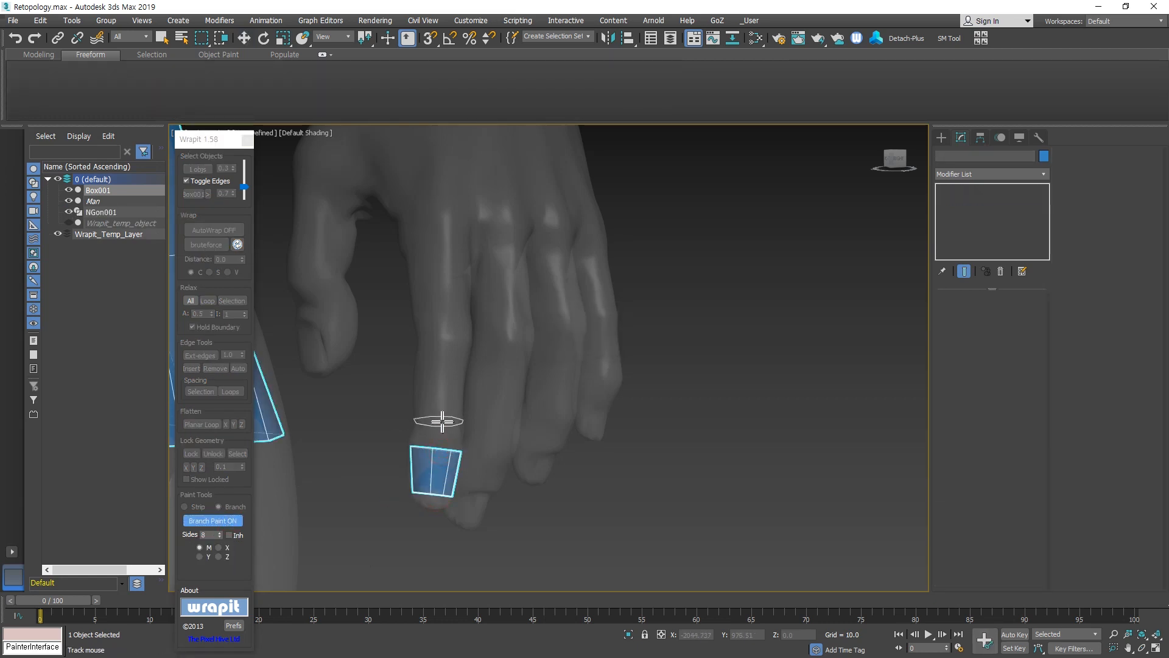
{"action": "left_click", "coordinate": [442, 422]}
{"action": "left_click", "coordinate": [447, 383]}
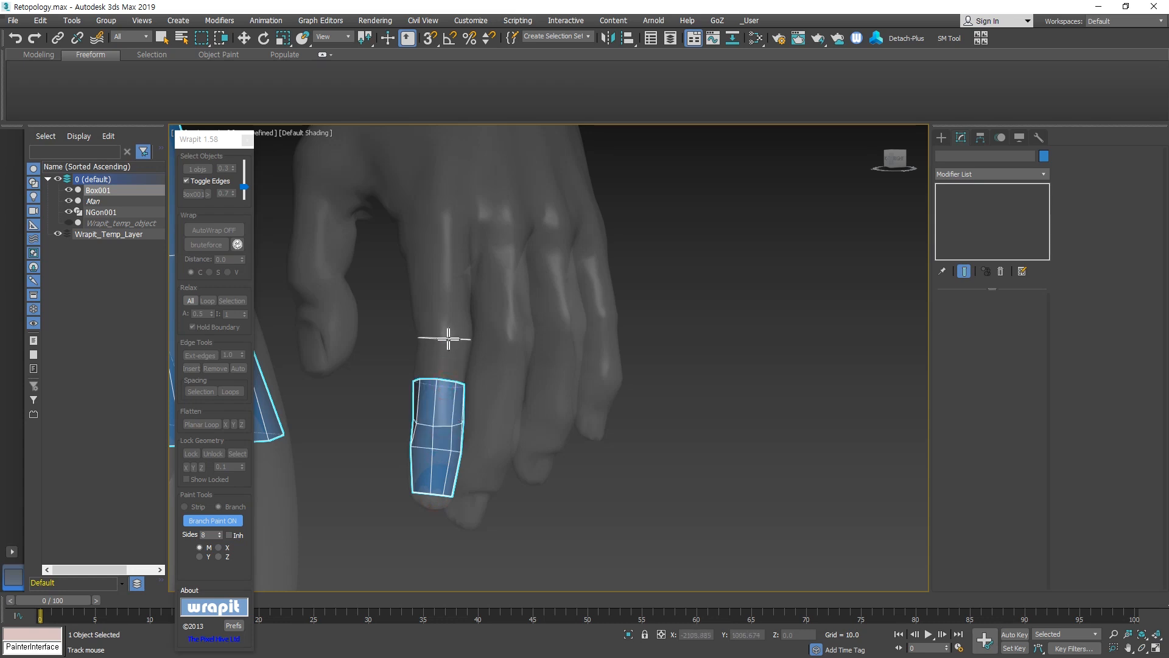
{"action": "left_click", "coordinate": [449, 338]}
{"action": "mouse_move", "coordinate": [444, 341]}
{"action": "middle_mouse_down", "text": "alt"}
{"action": "mouse_move", "coordinate": [431, 361]}
{"action": "mouse_move", "coordinate": [443, 367]}
{"action": "middle_mouse_up", "text": "alt"}
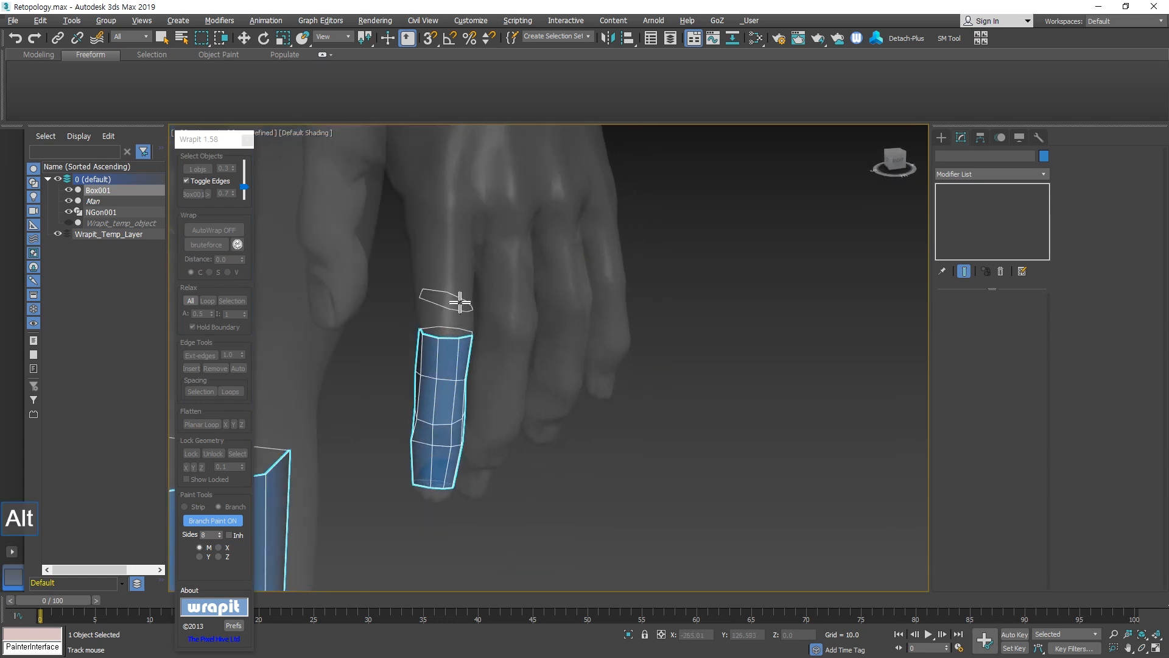
{"action": "left_click", "coordinate": [451, 295]}
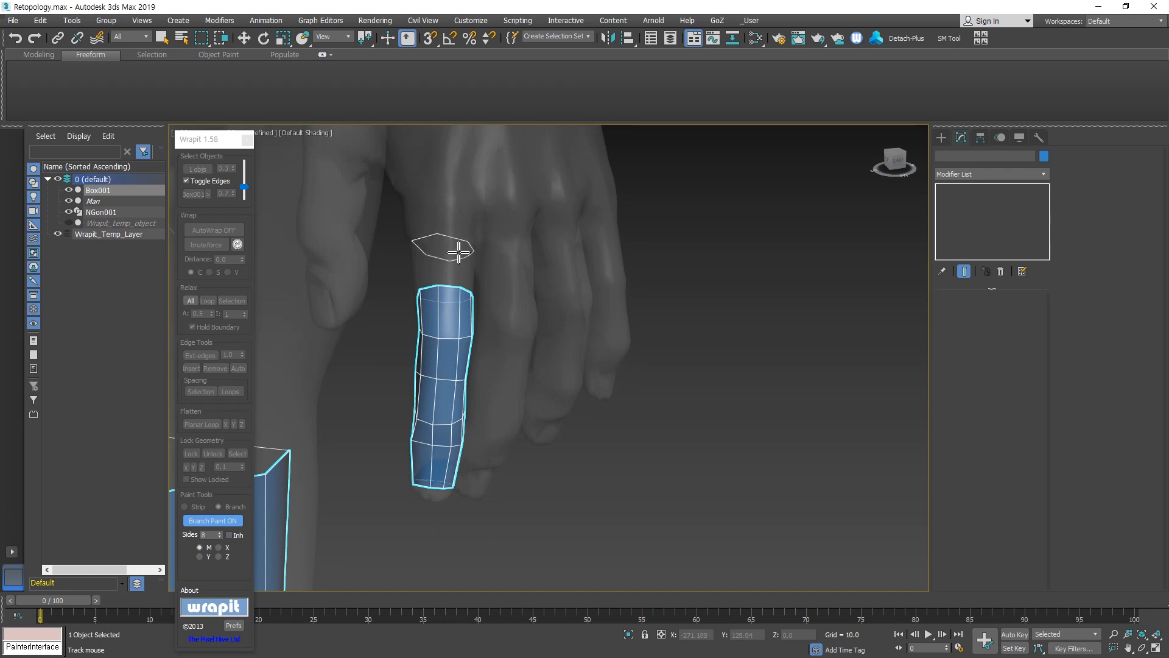
{"action": "left_click", "coordinate": [451, 250]}
{"action": "mouse_move", "coordinate": [449, 254]}
{"action": "middle_mouse_down", "text": "alt"}
{"action": "mouse_move", "coordinate": [449, 391]}
{"action": "mouse_move", "coordinate": [433, 371]}
{"action": "mouse_move", "coordinate": [449, 381]}
{"action": "middle_mouse_up", "text": "alt"}
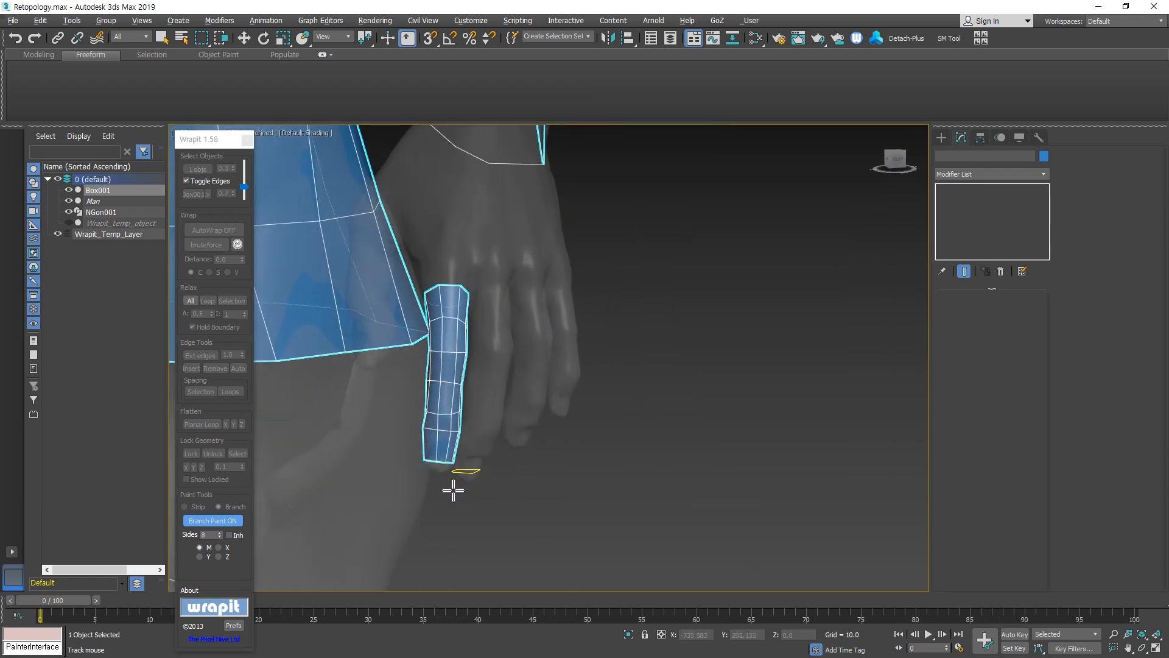
{"action": "right_click", "coordinate": [535, 510]}
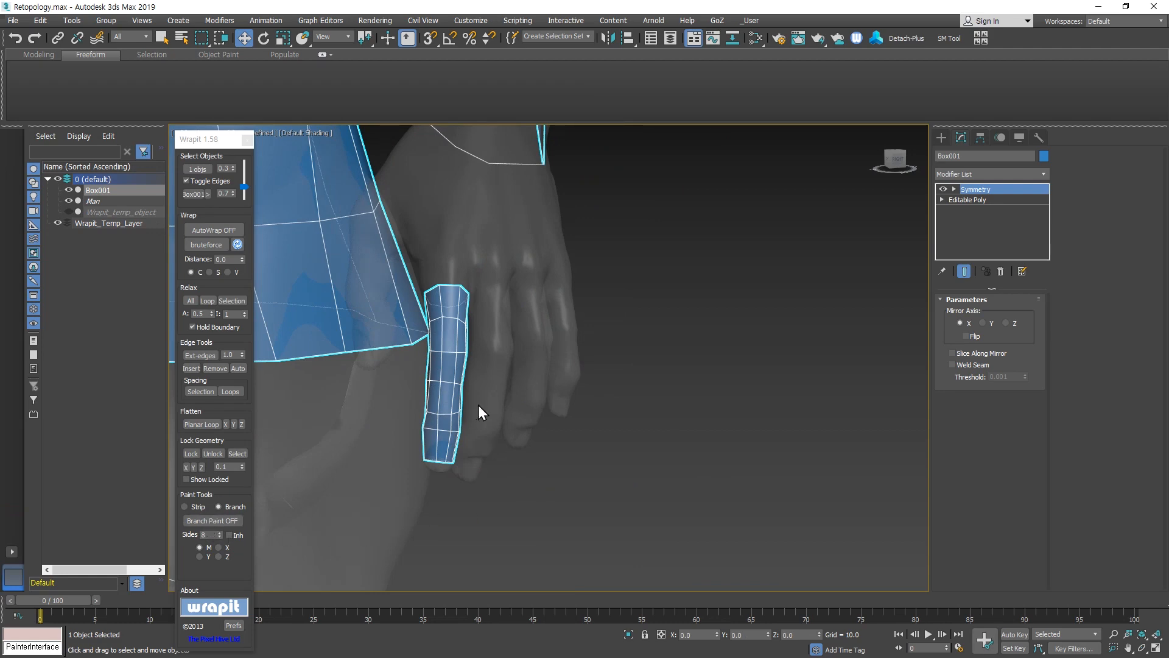
Balance the Wrapit opacity of the sculpted figure and the retopology mesh at 0.5 each.
{"action": "scroll", "coordinate": [480, 413], "scroll_direction": "down", "scroll_amount": 3}
{"action": "middle_click_drag", "start_coordinate": [522, 473], "coordinate": [573, 447], "text": "alt"}
{"action": "mouse_move", "coordinate": [246, 188]}
{"action": "left_mouse_down"}
{"action": "mouse_move", "coordinate": [246, 167]}
{"action": "mouse_move", "coordinate": [246, 203]}
{"action": "mouse_move", "coordinate": [245, 183]}
{"action": "left_mouse_up"}
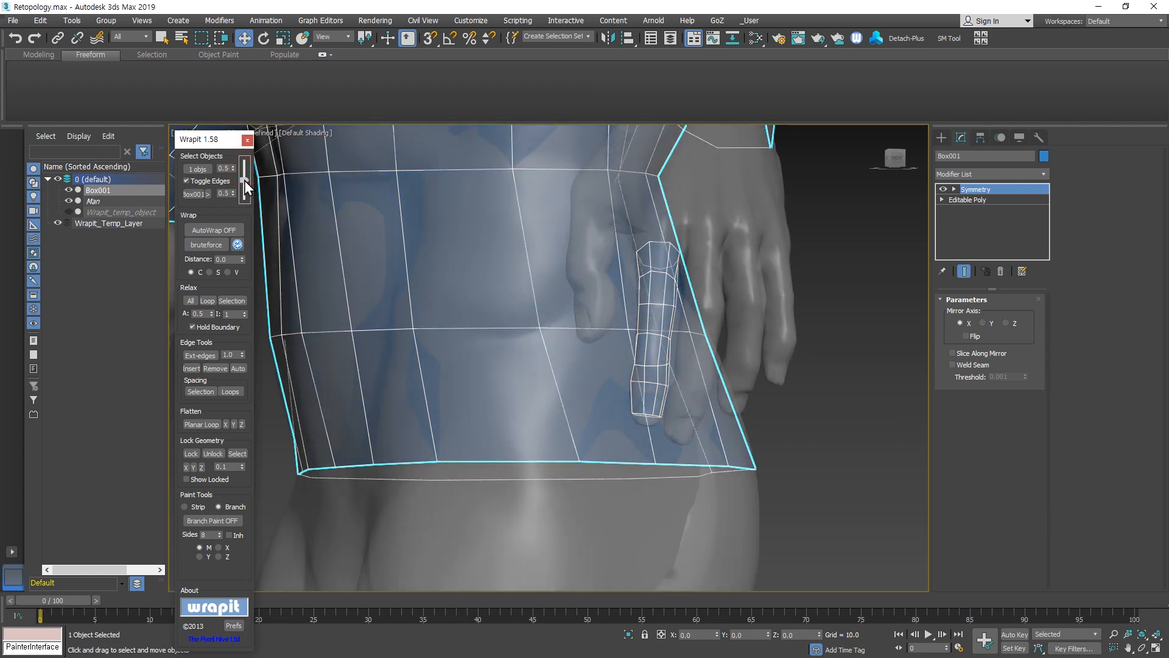
Paint an 8-sided branch from the middle fingertip up to the knuckle and leave Branch painting.
{"action": "scroll", "coordinate": [649, 309], "scroll_direction": "down", "scroll_amount": 2}
{"action": "mouse_move", "coordinate": [656, 309]}
{"action": "middle_mouse_down", "text": "alt"}
{"action": "mouse_move", "coordinate": [618, 316]}
{"action": "mouse_move", "coordinate": [566, 358]}
{"action": "mouse_move", "coordinate": [556, 349]}
{"action": "middle_mouse_up", "text": "alt"}
{"action": "scroll", "coordinate": [619, 316], "scroll_direction": "up", "scroll_amount": 4}
{"action": "left_click", "coordinate": [198, 519]}
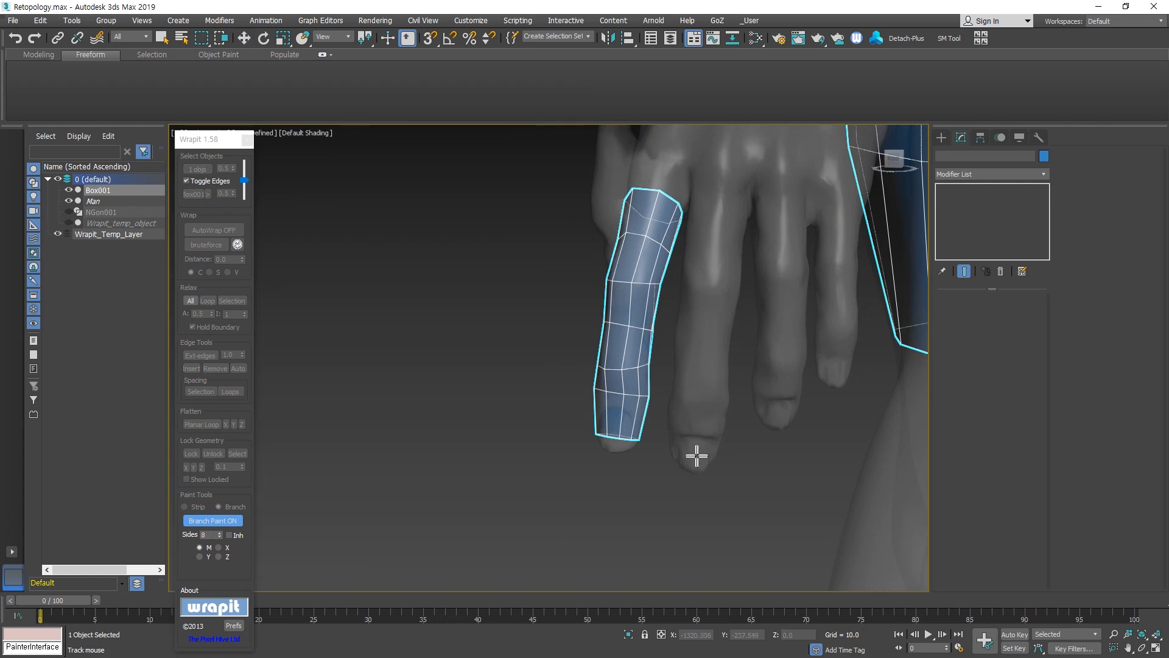
{"action": "left_click_drag", "start_coordinate": [697, 421], "coordinate": [719, 213]}
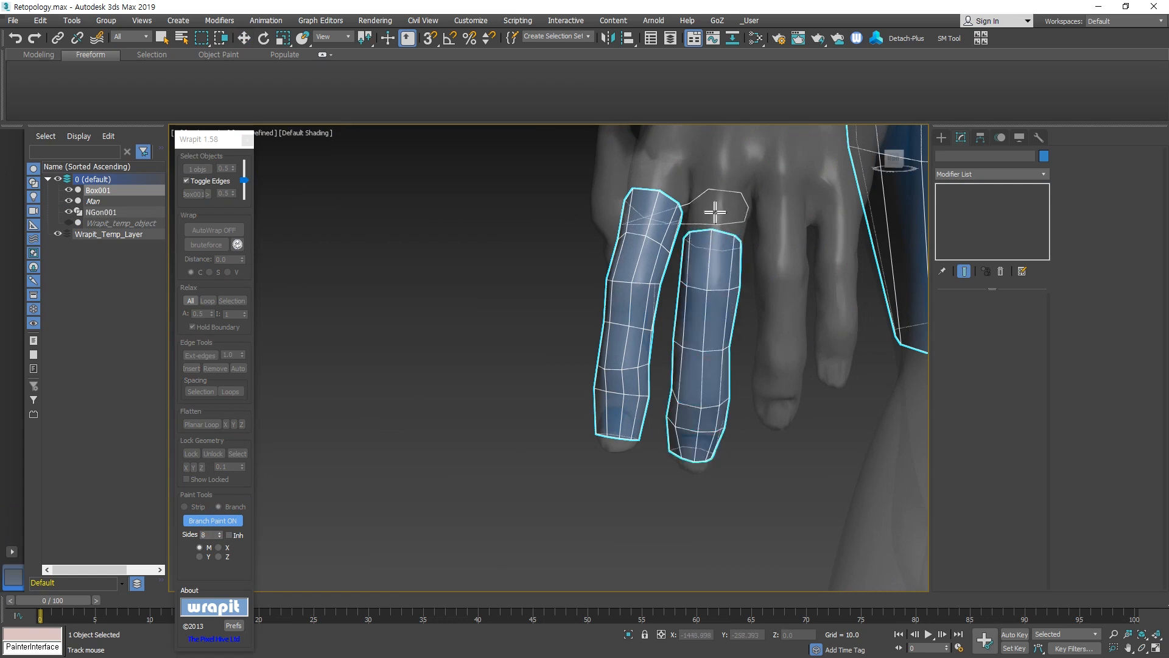
{"action": "scroll", "coordinate": [615, 449], "scroll_direction": "down", "scroll_amount": 5}
{"action": "middle_click_drag", "start_coordinate": [616, 449], "coordinate": [608, 465], "text": "alt"}
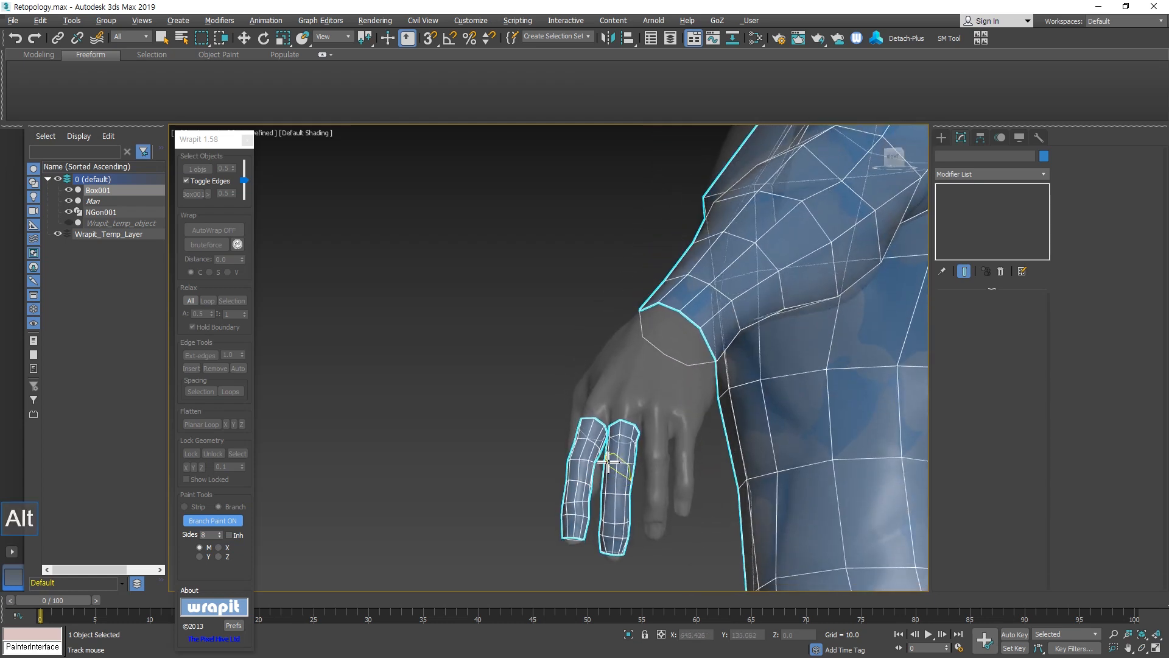
{"action": "right_click", "coordinate": [620, 494]}
Paint an 8-sided branch from the ring fingertip up to the knuckle and leave Branch painting.
{"action": "scroll", "coordinate": [647, 505], "scroll_direction": "up", "scroll_amount": 5}
{"action": "middle_click_drag", "start_coordinate": [646, 507], "coordinate": [572, 412]}
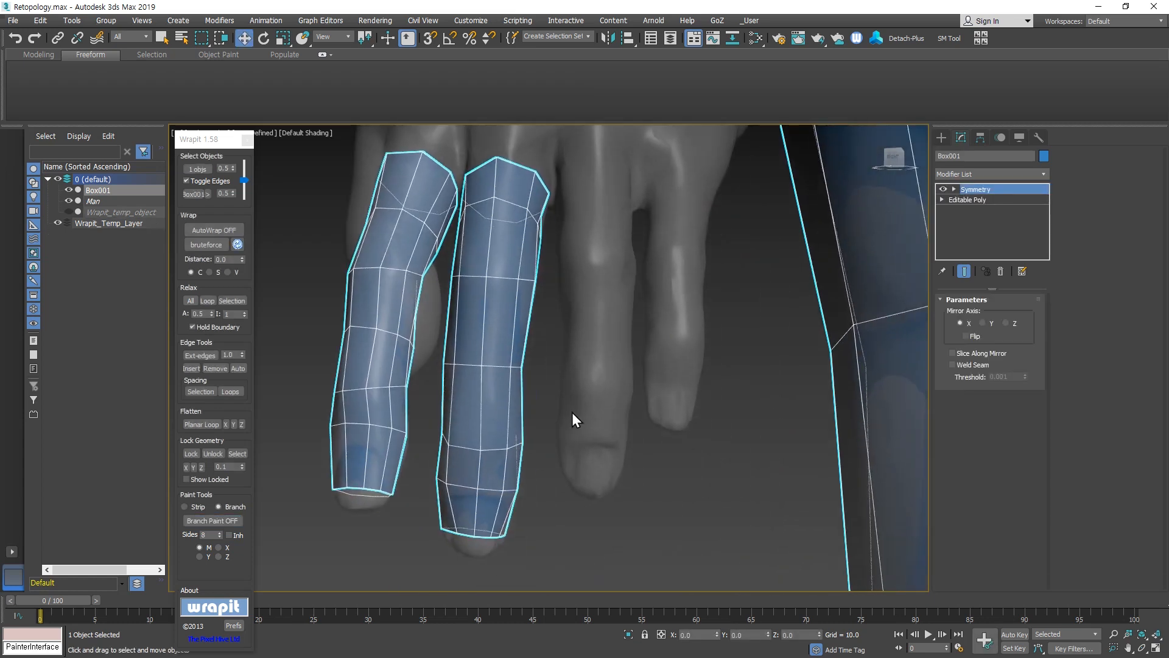
{"action": "middle_click_drag", "start_coordinate": [491, 434], "coordinate": [483, 438], "text": "alt"}
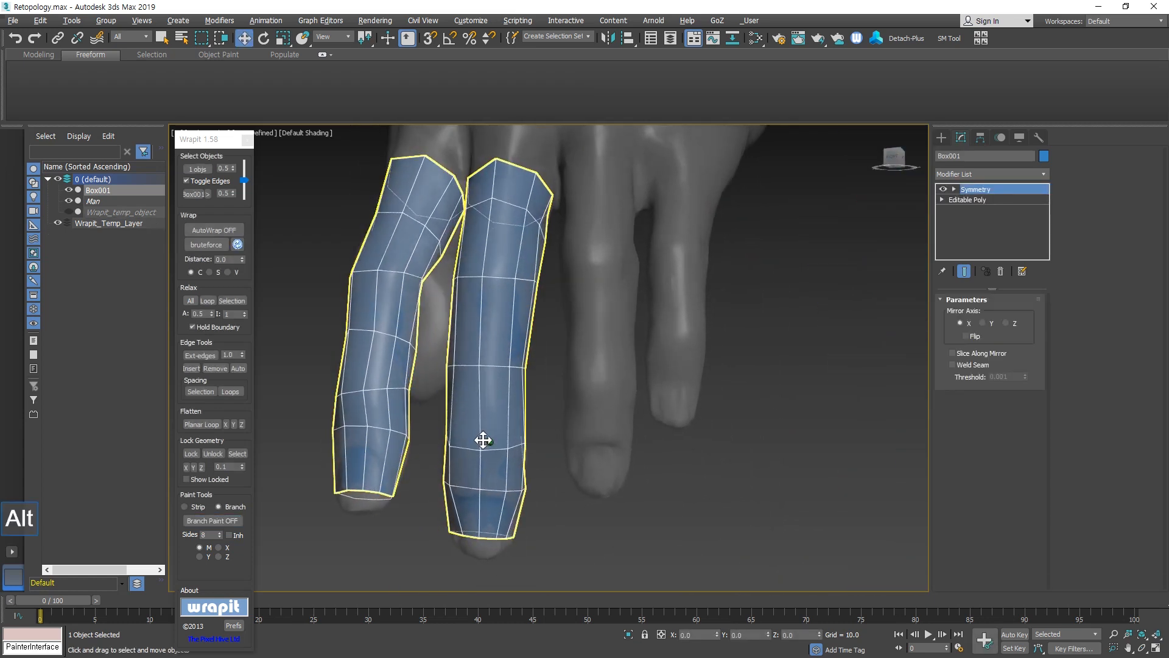
{"action": "left_click", "coordinate": [221, 523]}
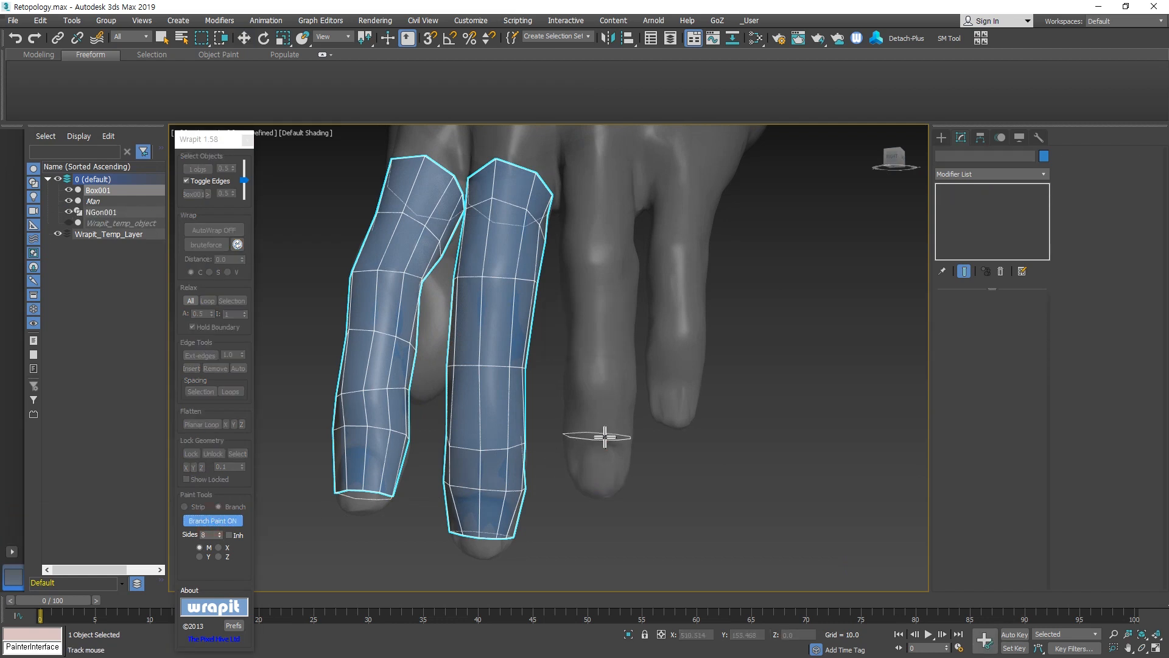
{"action": "left_click_drag", "start_coordinate": [605, 436], "coordinate": [603, 264]}
{"action": "middle_click_drag", "start_coordinate": [602, 264], "coordinate": [591, 430], "text": "alt"}
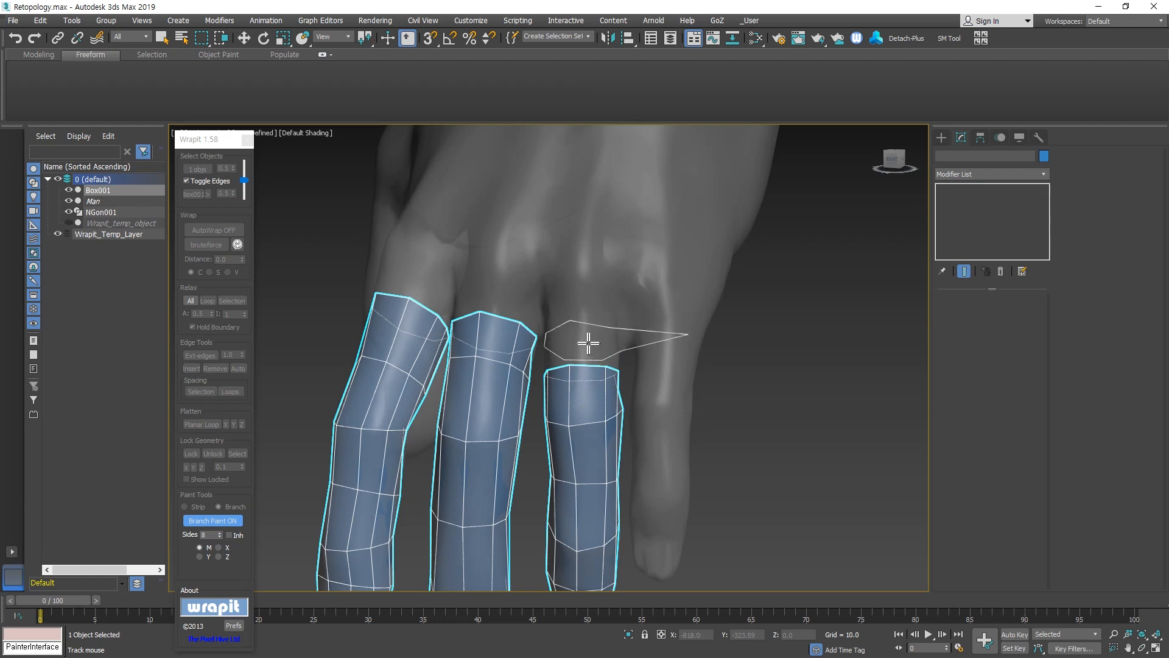
{"action": "mouse_move", "coordinate": [590, 342]}
{"action": "middle_mouse_down", "text": "alt"}
{"action": "mouse_move", "coordinate": [595, 465]}
{"action": "mouse_move", "coordinate": [659, 520]}
{"action": "middle_mouse_up", "text": "alt"}
{"action": "right_click", "coordinate": [595, 465]}
Paint an 8-sided branch from the little fingertip up to the knuckle and leave Branch painting.
{"action": "left_click", "coordinate": [225, 523]}
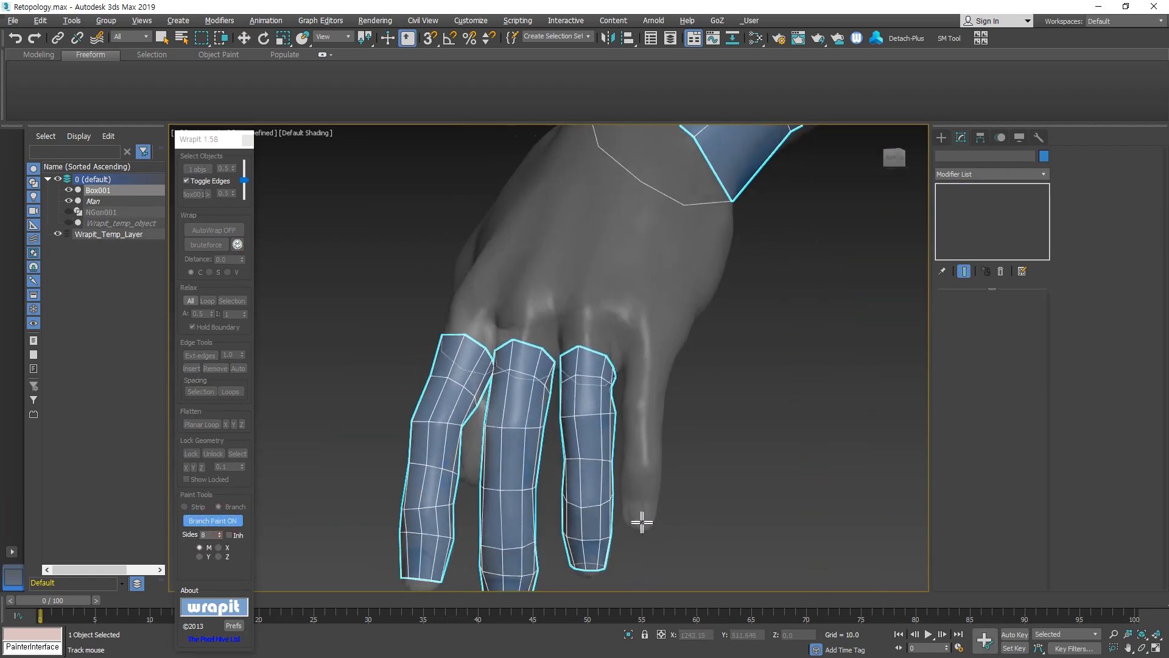
{"action": "left_click_drag", "start_coordinate": [644, 465], "coordinate": [642, 382]}
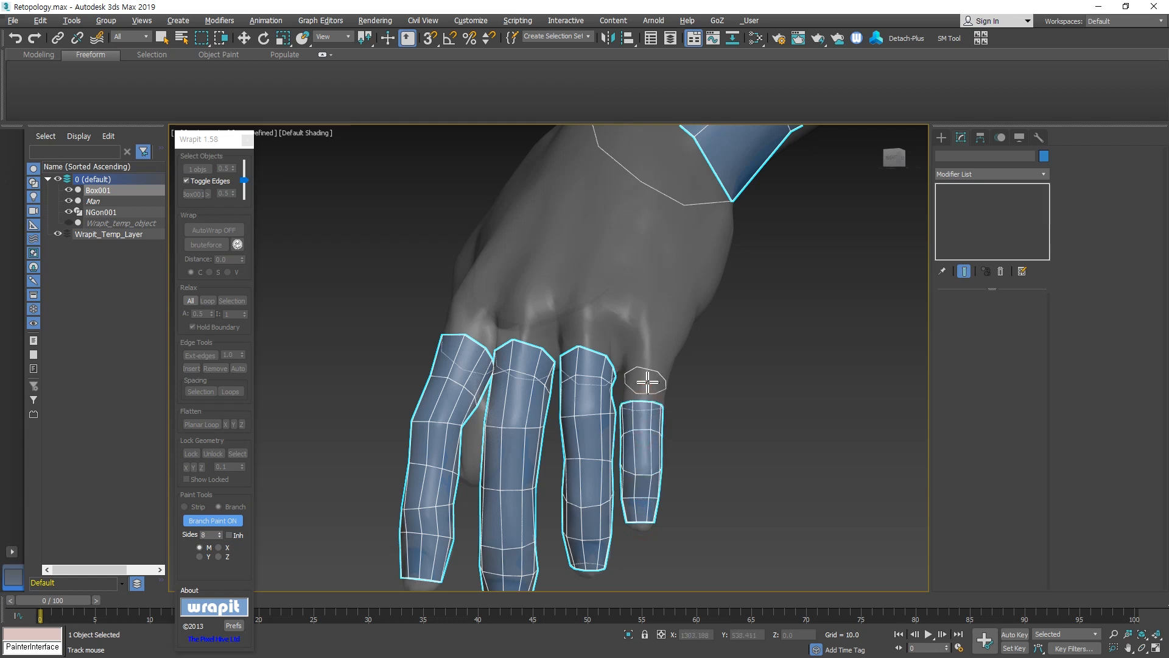
{"action": "mouse_move", "coordinate": [642, 381]}
{"action": "middle_mouse_down", "text": "alt"}
{"action": "mouse_move", "coordinate": [650, 443]}
{"action": "mouse_move", "coordinate": [648, 353]}
{"action": "middle_mouse_up", "text": "alt"}
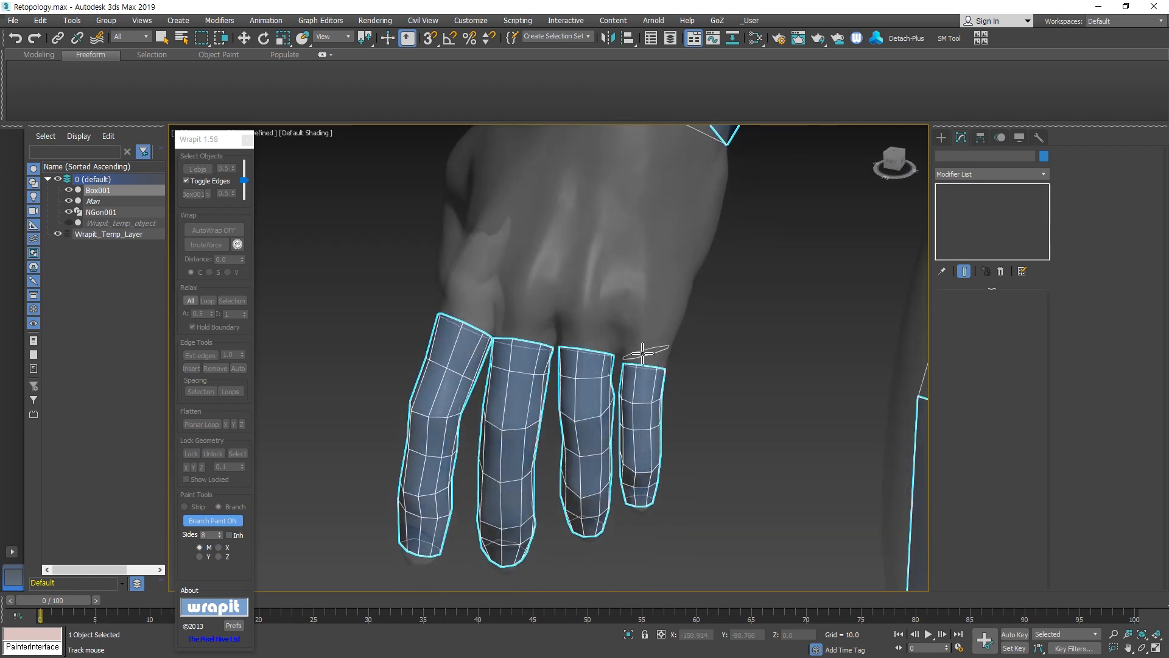
{"action": "right_click", "coordinate": [640, 411]}
Paint an 8-sided branch from the thumb tip up to the thumb's base and leave Branch painting.
{"action": "scroll", "coordinate": [574, 404], "scroll_direction": "down", "scroll_amount": 3}
{"action": "mouse_move", "coordinate": [488, 405]}
{"action": "middle_mouse_down", "text": "alt"}
{"action": "mouse_move", "coordinate": [603, 389]}
{"action": "mouse_move", "coordinate": [707, 453]}
{"action": "middle_mouse_up", "text": "alt"}
{"action": "mouse_move", "coordinate": [706, 454]}
{"action": "middle_mouse_down", "text": "alt"}
{"action": "mouse_move", "coordinate": [725, 485]}
{"action": "mouse_move", "coordinate": [710, 493]}
{"action": "middle_mouse_up", "text": "alt"}
{"action": "scroll", "coordinate": [543, 504], "scroll_direction": "up", "scroll_amount": 3}
{"action": "left_click", "coordinate": [212, 521]}
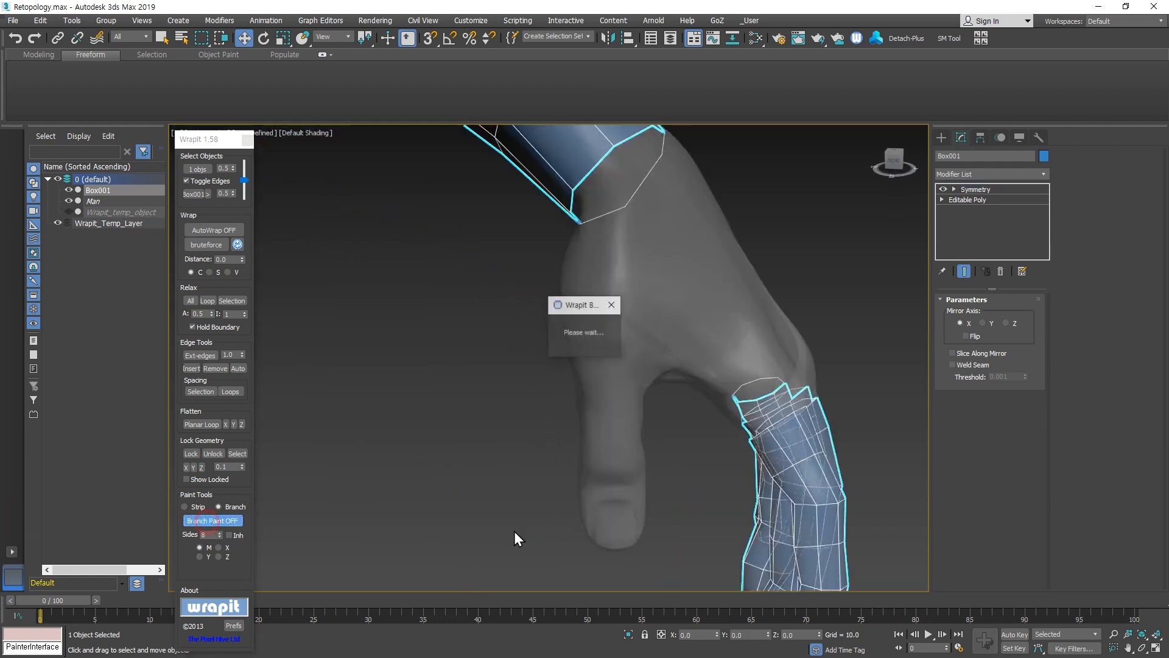
{"action": "left_click_drag", "start_coordinate": [616, 513], "coordinate": [619, 379]}
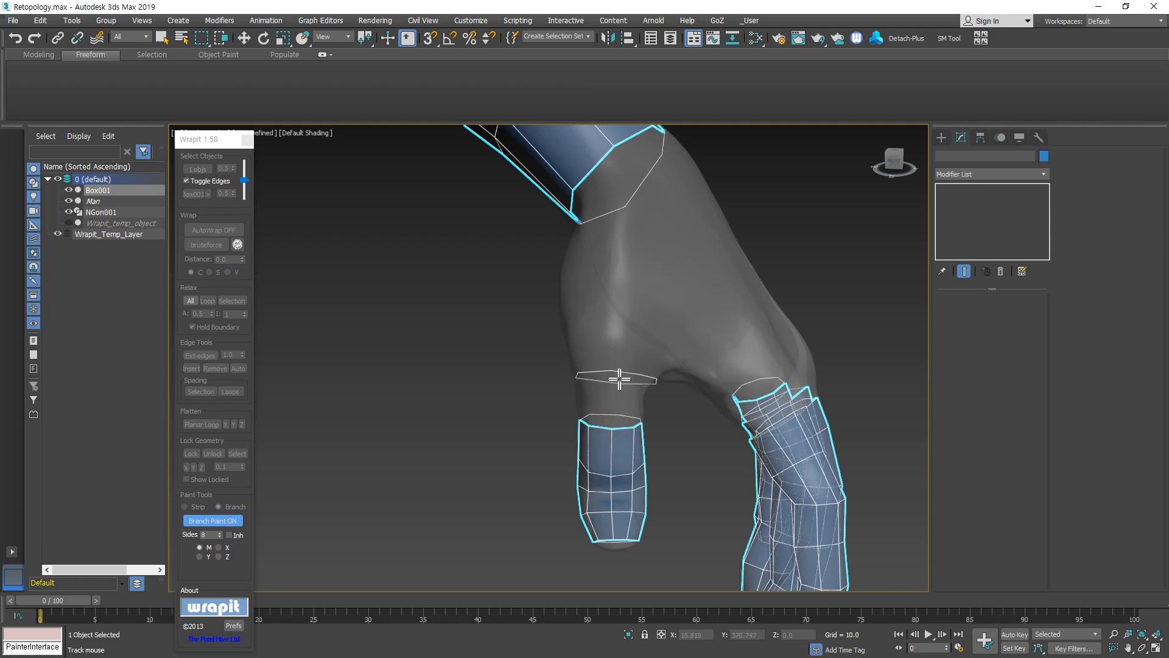
{"action": "left_click", "coordinate": [618, 379]}
{"action": "scroll", "coordinate": [616, 390], "scroll_direction": "down", "scroll_amount": 5}
{"action": "right_click", "coordinate": [623, 449]}
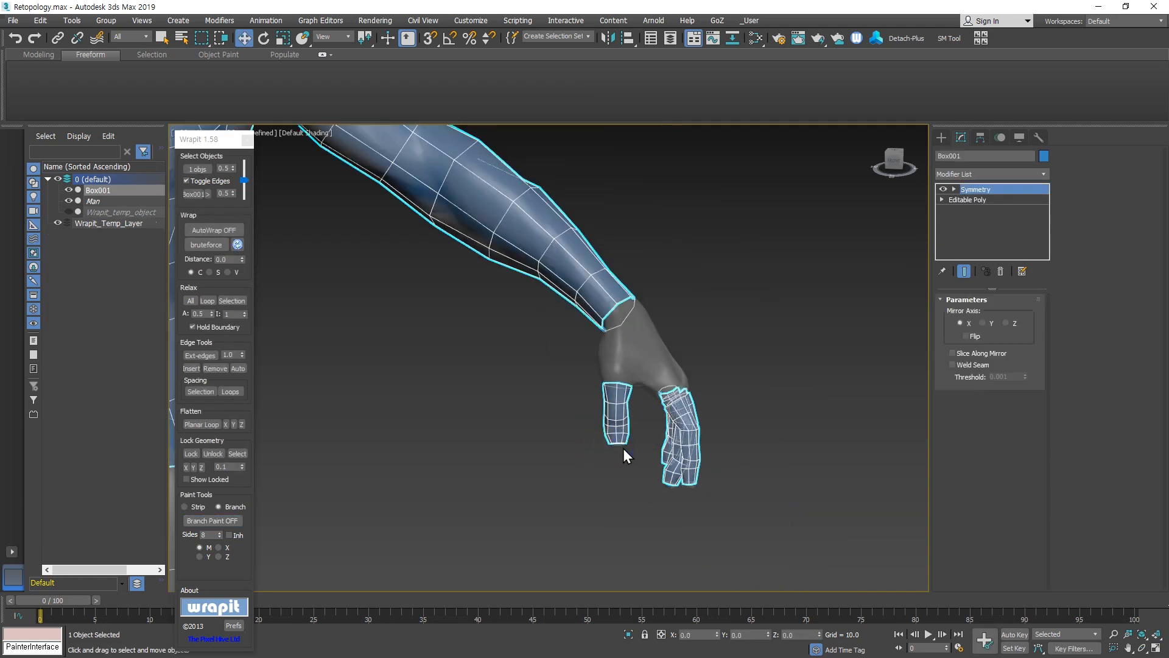
At the Editable Poly edge level, bridge the facing border edges at the bases of the index and middle fingers.
{"action": "scroll", "coordinate": [623, 448], "scroll_direction": "down", "scroll_amount": 2}
{"action": "mouse_move", "coordinate": [623, 447]}
{"action": "middle_mouse_down", "text": "alt"}
{"action": "mouse_move", "coordinate": [636, 426]}
{"action": "mouse_move", "coordinate": [584, 436]}
{"action": "mouse_move", "coordinate": [623, 445]}
{"action": "mouse_move", "coordinate": [595, 497]}
{"action": "mouse_move", "coordinate": [629, 428]}
{"action": "mouse_move", "coordinate": [603, 446]}
{"action": "middle_mouse_up", "text": "alt"}
{"action": "scroll", "coordinate": [622, 449], "scroll_direction": "down", "scroll_amount": 4}
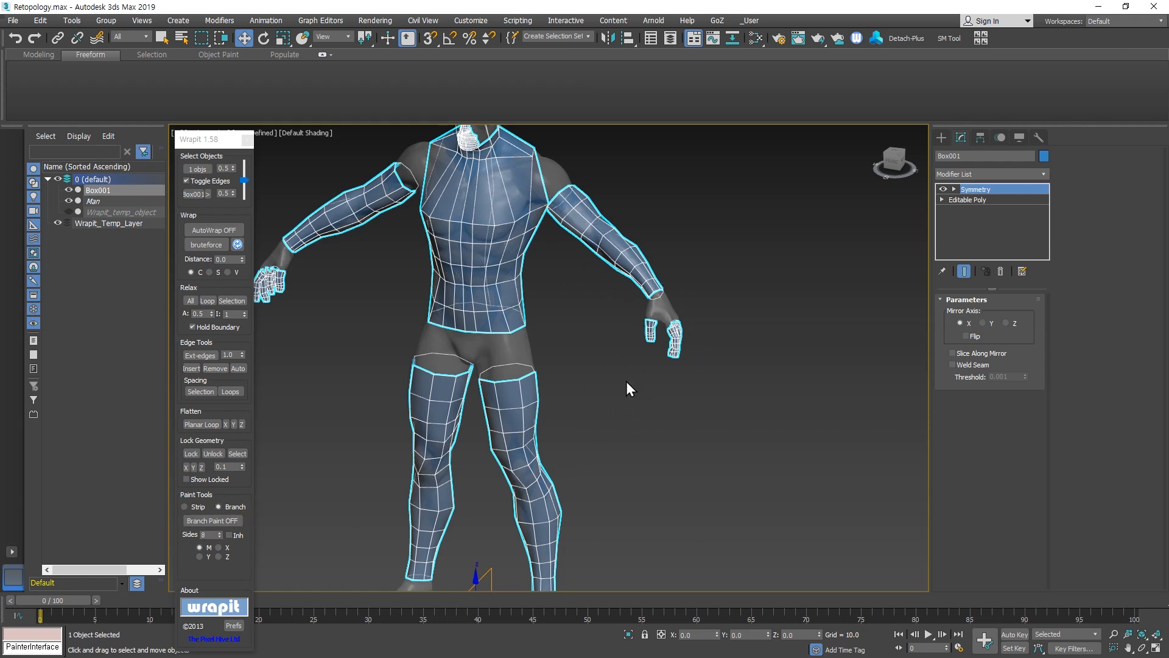
{"action": "scroll", "coordinate": [685, 302], "scroll_direction": "up", "scroll_amount": 6}
{"action": "scroll", "coordinate": [641, 399], "scroll_direction": "up", "scroll_amount": 2}
{"action": "middle_click_drag", "start_coordinate": [640, 412], "coordinate": [587, 331], "text": "alt"}
{"action": "left_click", "coordinate": [967, 201]}
{"action": "scroll", "coordinate": [669, 395], "scroll_direction": "up", "scroll_amount": 5}
{"action": "left_click", "coordinate": [973, 314]}
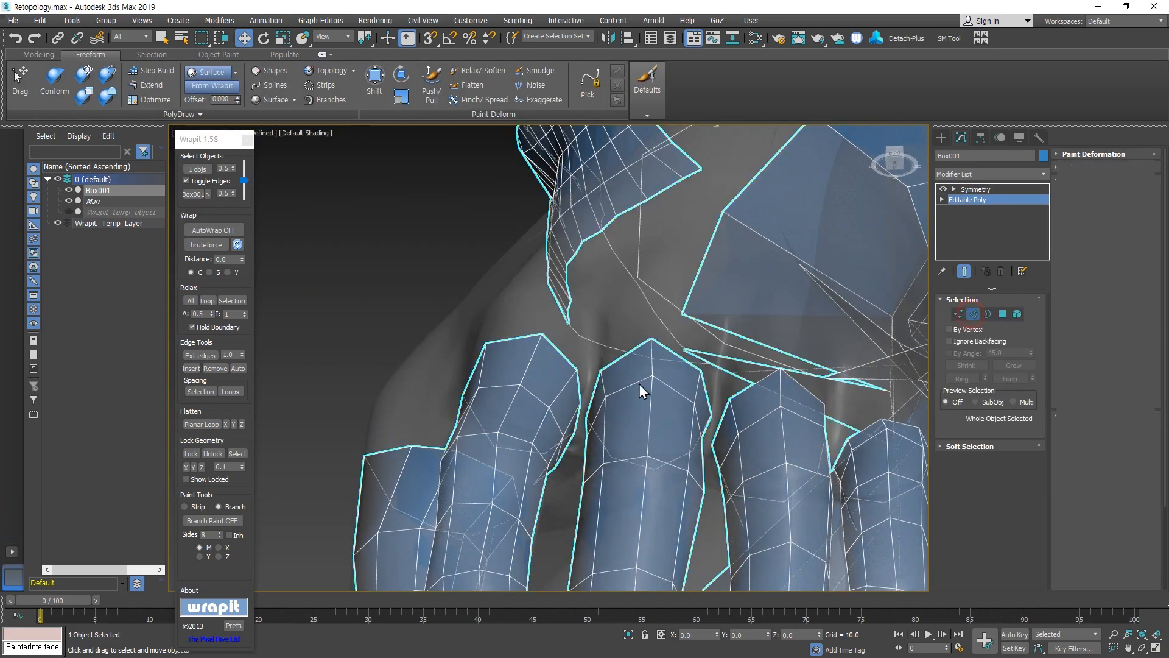
{"action": "scroll", "coordinate": [609, 385], "scroll_direction": "up", "scroll_amount": 3}
{"action": "left_click", "coordinate": [556, 387], "text": "ctrl"}
{"action": "left_click", "coordinate": [585, 394], "text": "ctrl"}
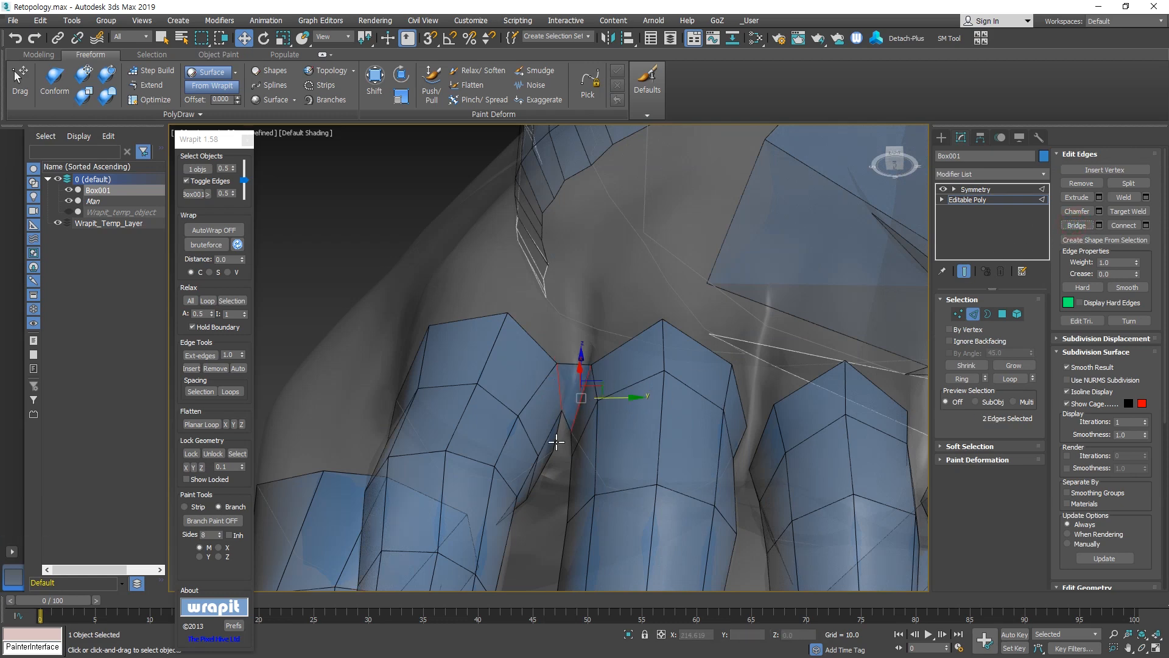
Select and bridge the next pair of facing edges deeper in the web between the index and middle fingers.
{"action": "middle_click_drag", "start_coordinate": [556, 443], "coordinate": [657, 432], "text": "alt"}
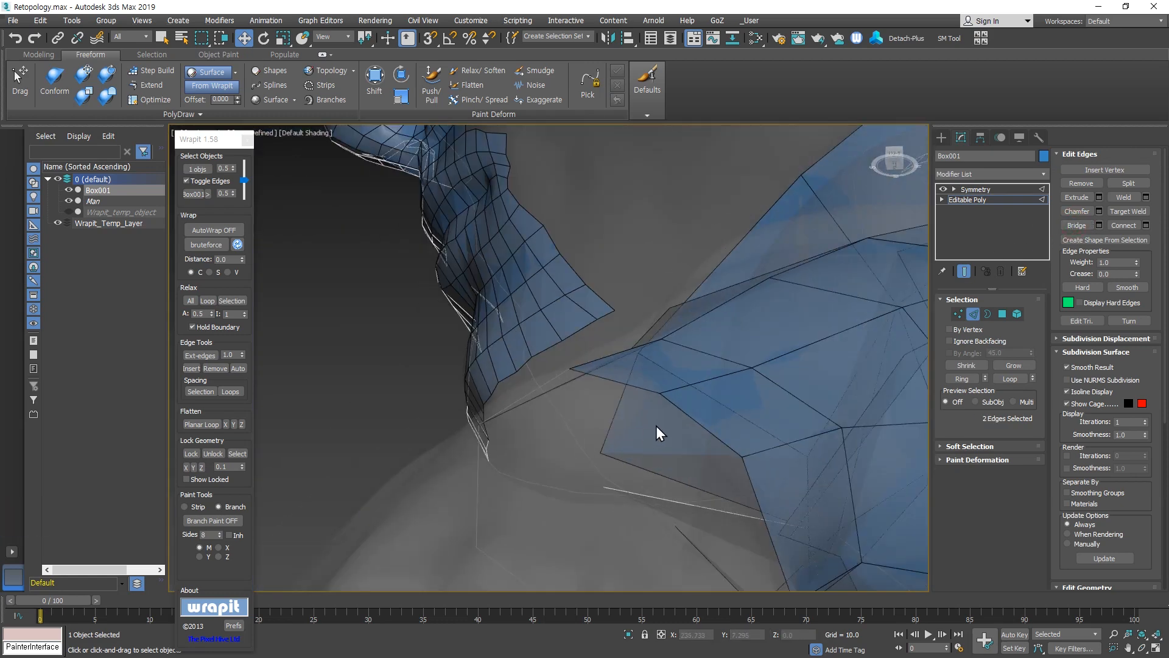
{"action": "scroll", "coordinate": [656, 426], "scroll_direction": "down", "scroll_amount": 5}
{"action": "scroll", "coordinate": [595, 475], "scroll_direction": "up", "scroll_amount": 8}
{"action": "left_click", "coordinate": [586, 431]}
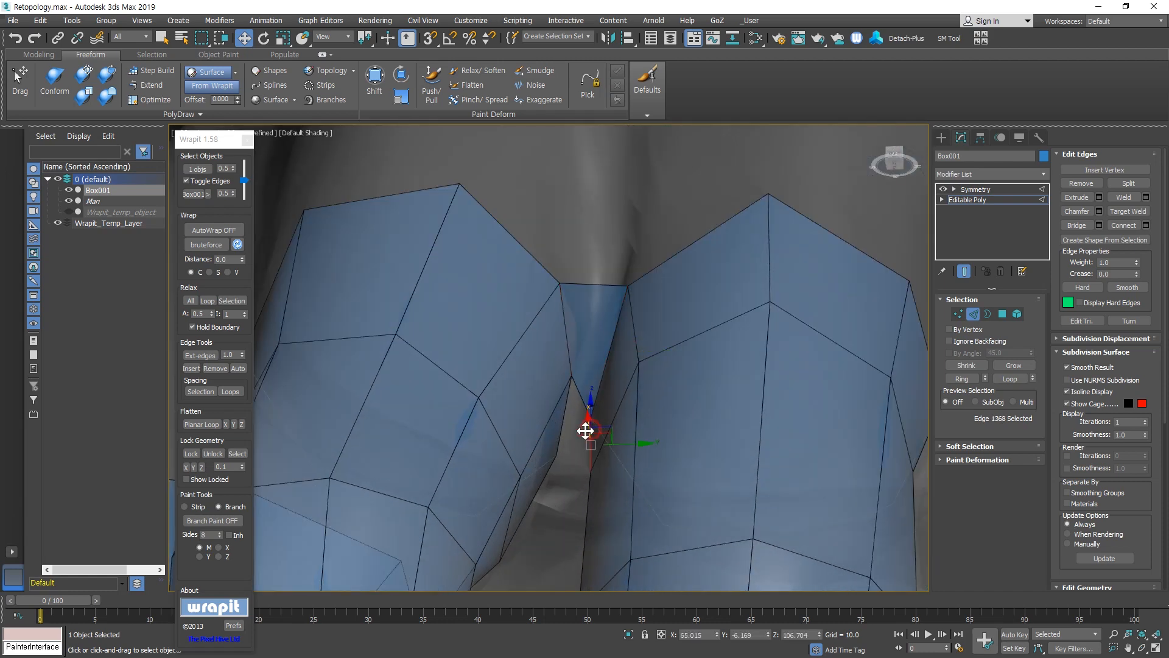
{"action": "left_click", "coordinate": [560, 426], "text": "ctrl"}
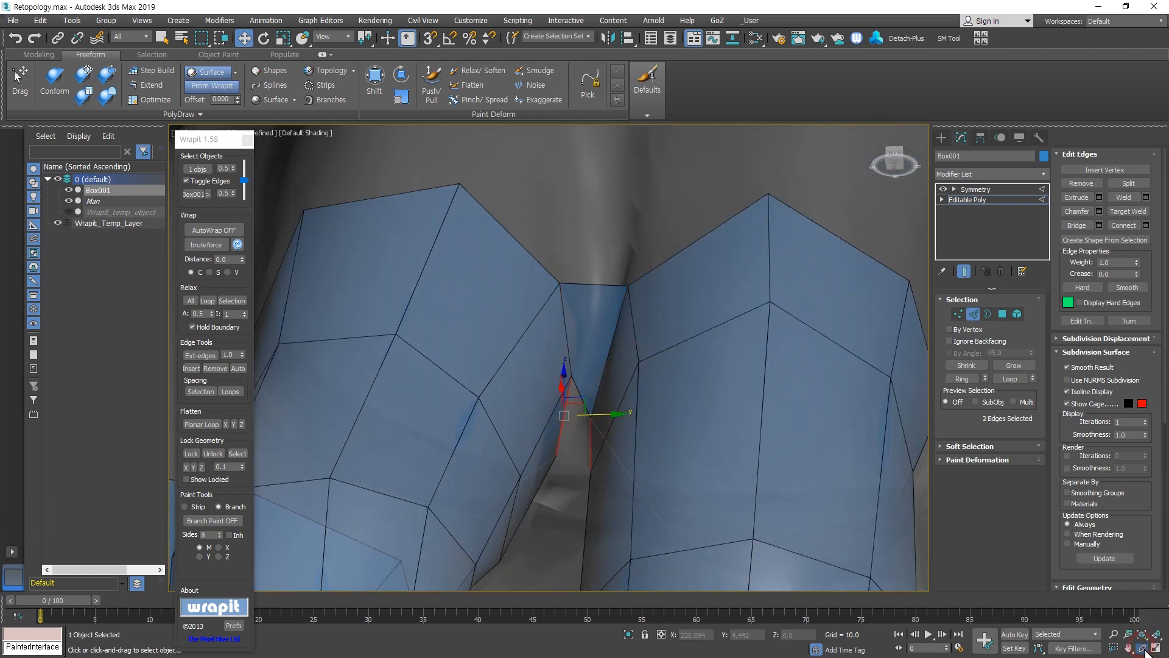
Bridge the facing edge pairs between the bases of the middle and ring fingers.
{"action": "left_click", "coordinate": [1142, 621]}
{"action": "middle_click_drag", "start_coordinate": [546, 413], "coordinate": [644, 505], "text": "alt"}
{"action": "right_click", "coordinate": [591, 457]}
{"action": "left_click", "coordinate": [546, 458]}
{"action": "left_click", "coordinate": [551, 405], "text": "ctrl"}
{"action": "left_click", "coordinate": [598, 449], "text": "ctrl"}
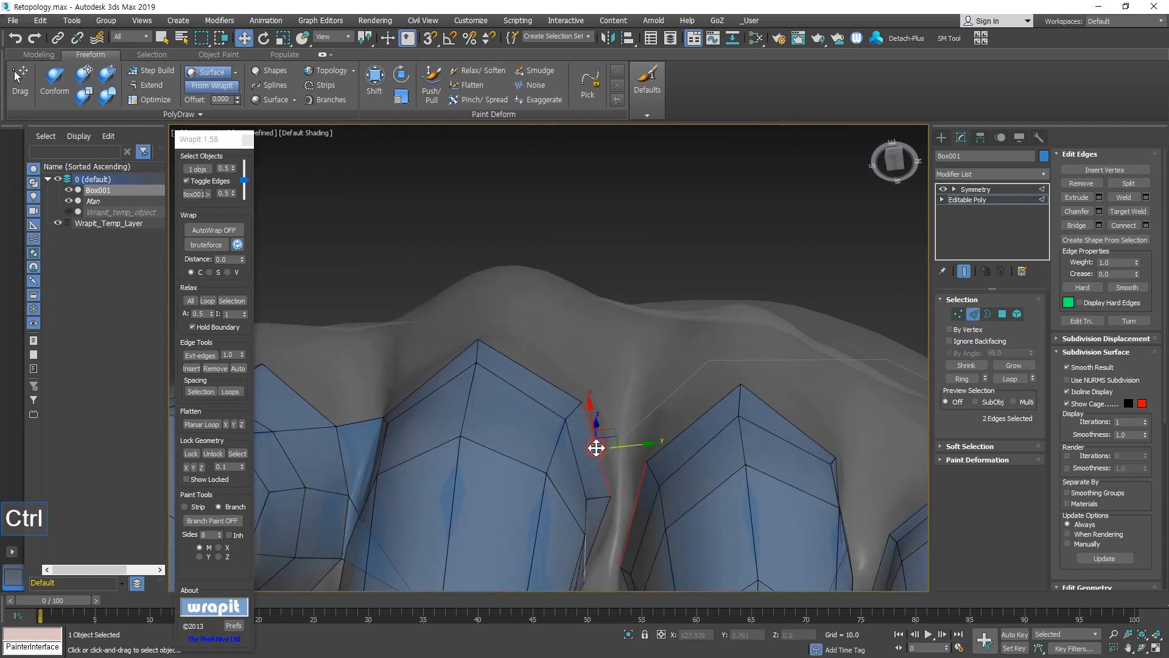
{"action": "middle_click_drag", "start_coordinate": [596, 448], "coordinate": [673, 433], "text": "alt"}
{"action": "left_click", "coordinate": [579, 417]}
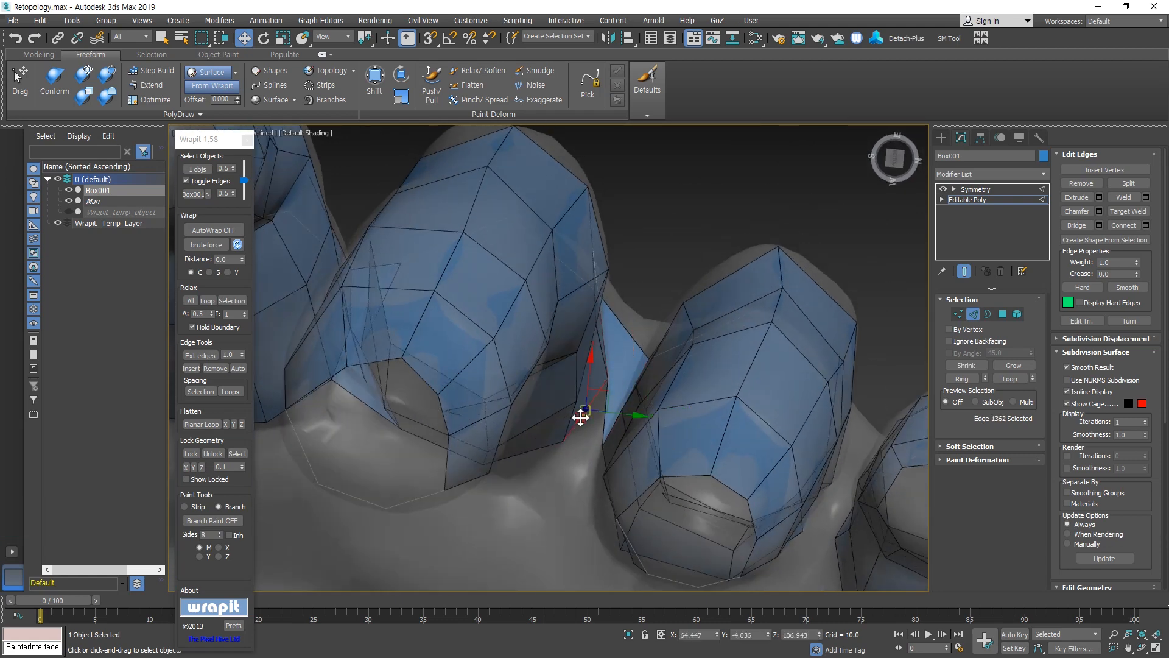
{"action": "middle_click_drag", "start_coordinate": [579, 418], "coordinate": [678, 537], "text": "alt"}
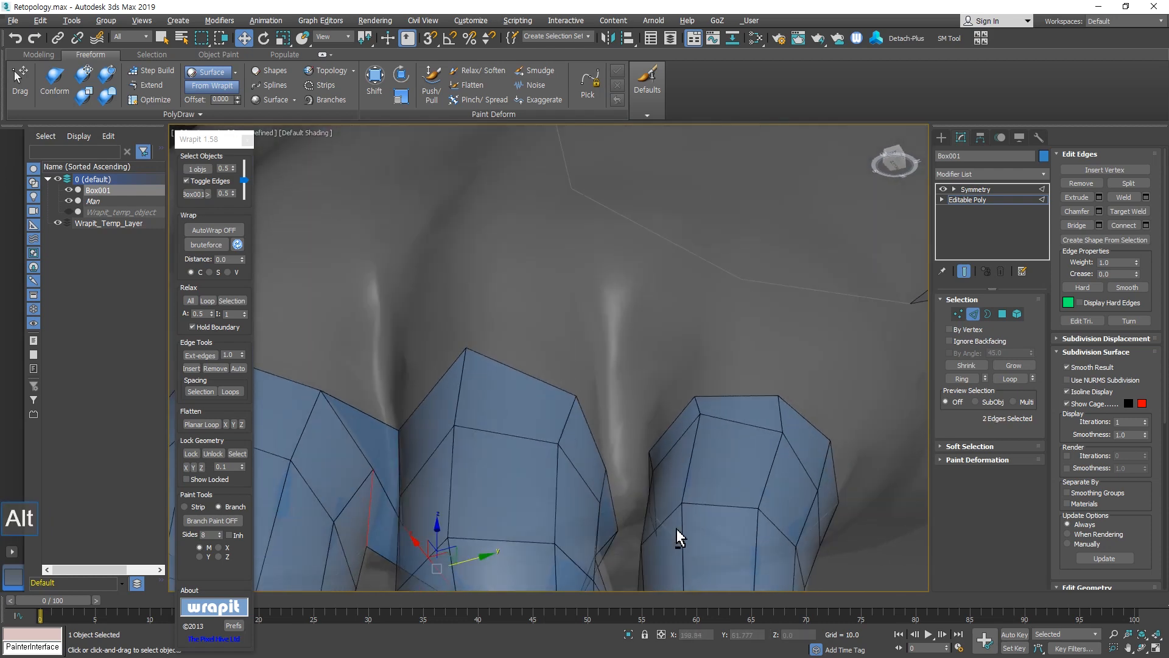
Bridge the facing edge pairs between the bases of the ring and little fingers.
{"action": "scroll", "coordinate": [668, 426], "scroll_direction": "down", "scroll_amount": 3}
{"action": "middle_click_drag", "start_coordinate": [669, 426], "coordinate": [816, 511], "text": "alt"}
{"action": "scroll", "coordinate": [678, 489], "scroll_direction": "down", "scroll_amount": 3}
{"action": "scroll", "coordinate": [678, 489], "scroll_direction": "up", "scroll_amount": 6}
{"action": "left_click", "coordinate": [746, 477]}
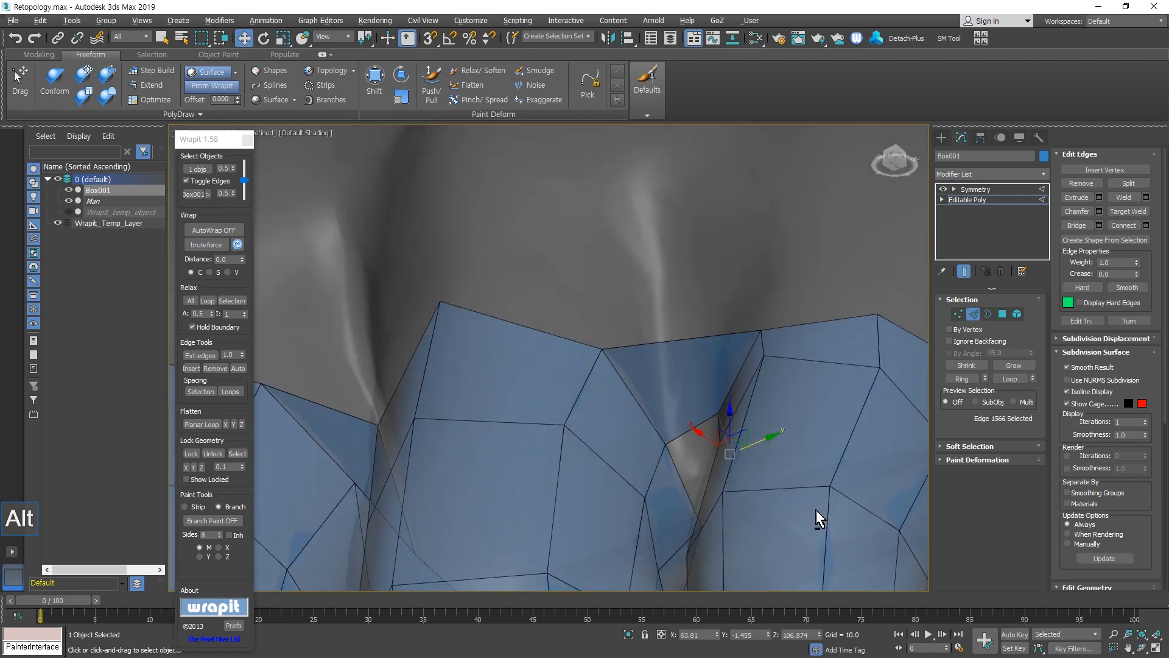
{"action": "left_click", "coordinate": [682, 478], "text": "ctrl"}
Enable Inh for Branch painting and start a branch from the open border of the joined fingers at the knuckles.
{"action": "scroll", "coordinate": [665, 490], "scroll_direction": "down", "scroll_amount": 4}
{"action": "middle_click_drag", "start_coordinate": [666, 491], "coordinate": [683, 474], "text": "alt"}
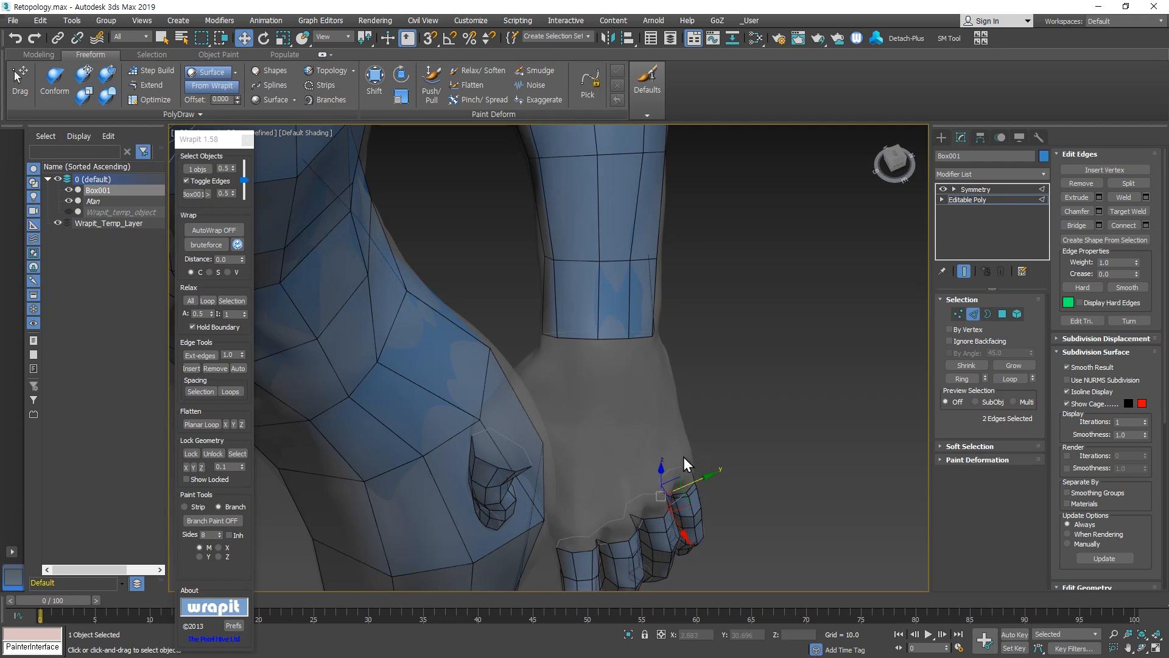
{"action": "left_click", "coordinate": [234, 535]}
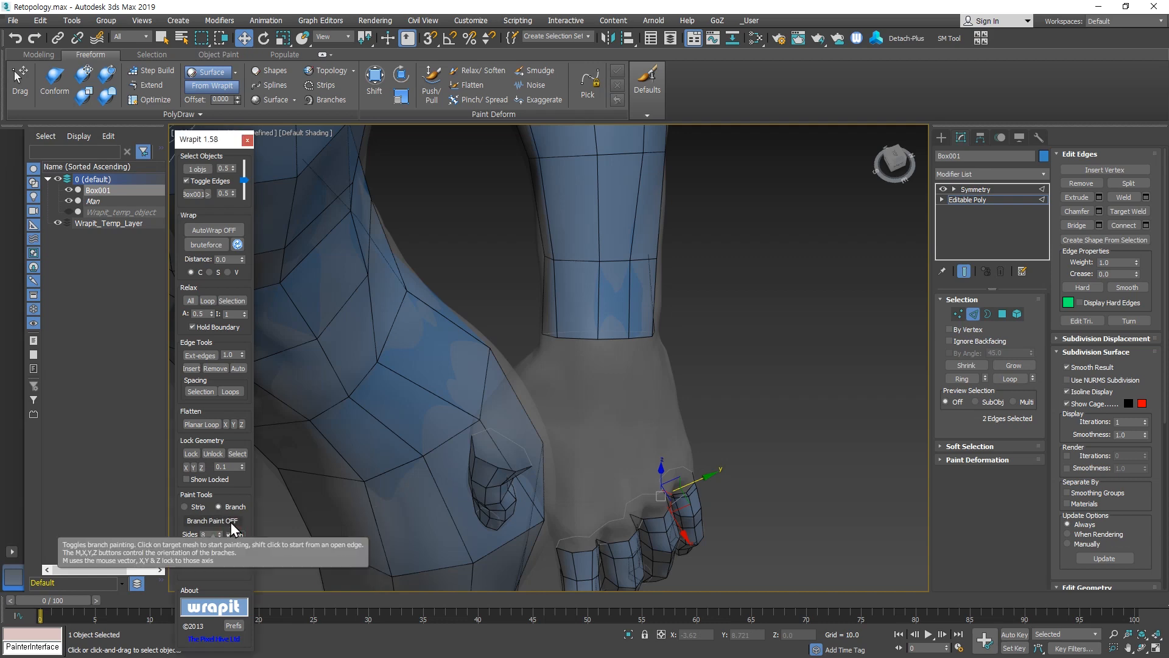
{"action": "left_click", "coordinate": [230, 521]}
{"action": "scroll", "coordinate": [518, 487], "scroll_direction": "up", "scroll_amount": 5}
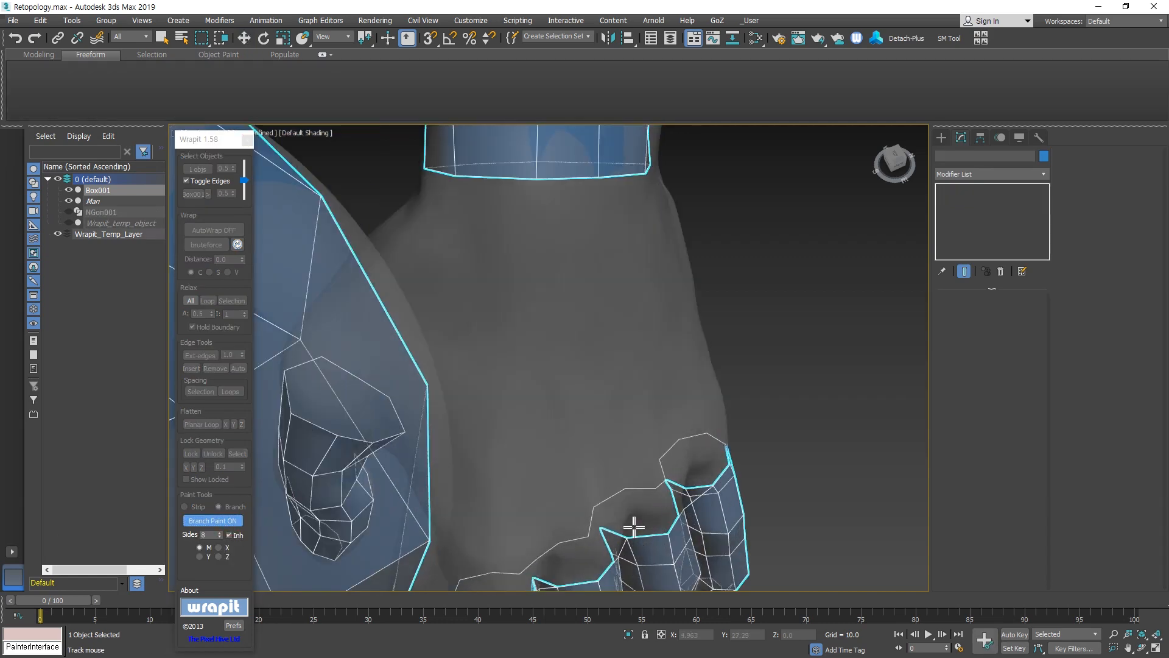
{"action": "middle_click_drag", "start_coordinate": [560, 492], "coordinate": [561, 492]}
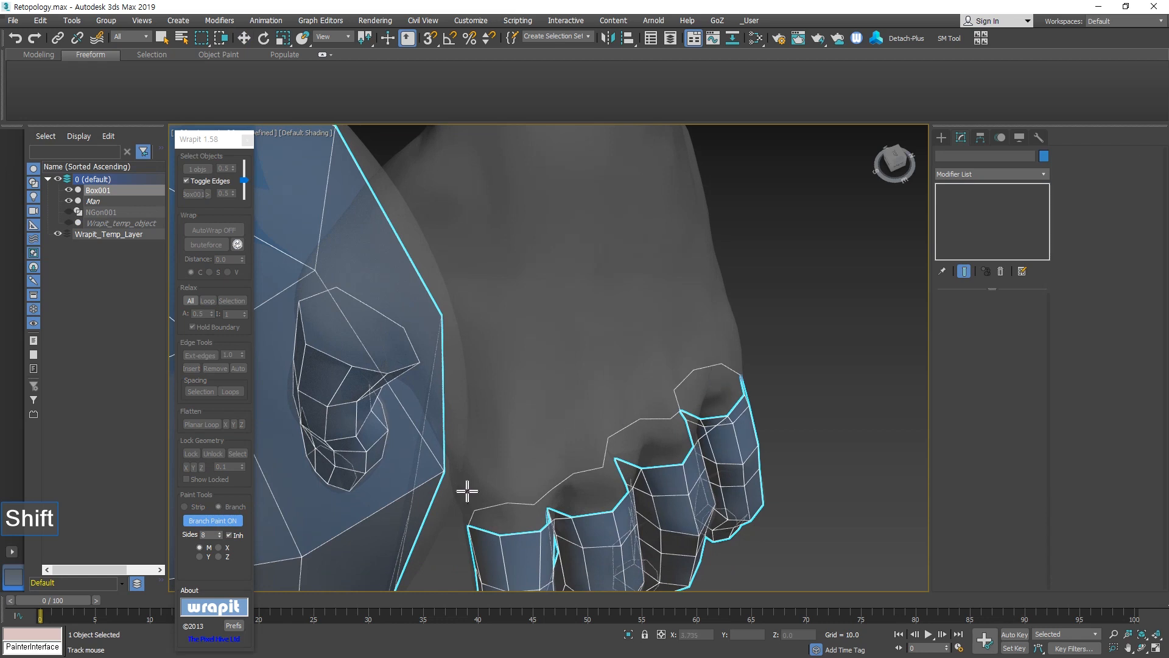
{"action": "left_click", "coordinate": [601, 513], "text": "shift"}
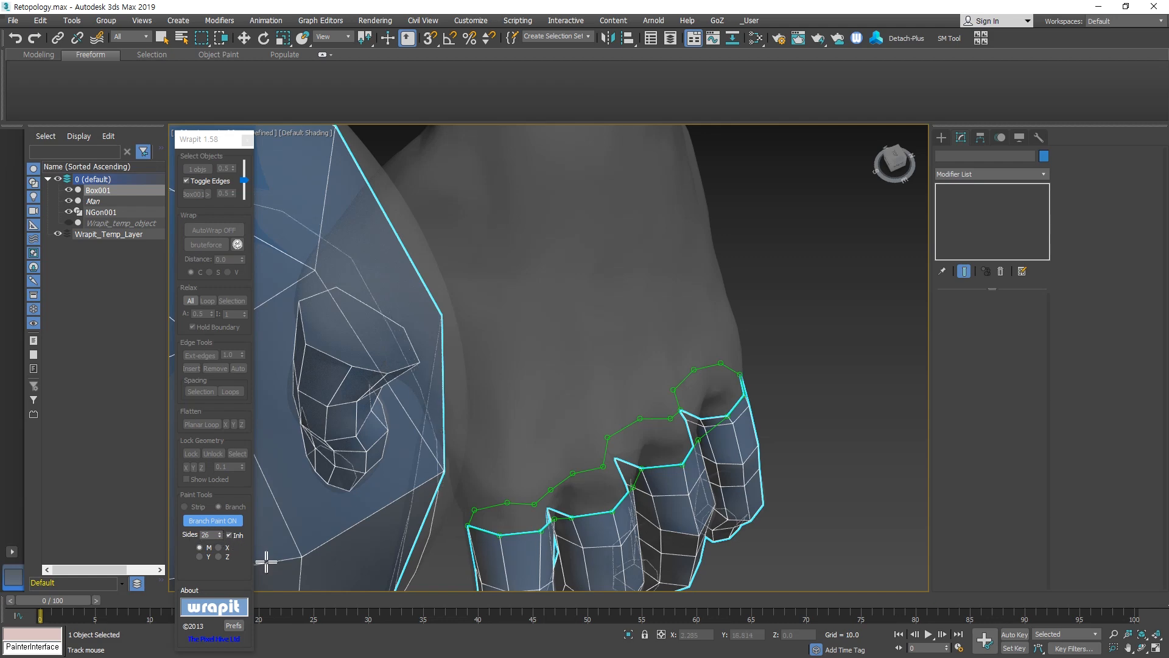
Extend the branch from the knuckles across the hand with two segments toward the wrist.
{"action": "scroll", "coordinate": [618, 448], "scroll_direction": "down", "scroll_amount": 5}
{"action": "middle_click_drag", "start_coordinate": [601, 473], "coordinate": [563, 438], "text": "alt"}
{"action": "middle_click_drag", "start_coordinate": [563, 439], "coordinate": [598, 616]}
{"action": "mouse_move", "coordinate": [598, 616]}
{"action": "middle_mouse_down", "text": "alt"}
{"action": "mouse_move", "coordinate": [561, 548]}
{"action": "mouse_move", "coordinate": [577, 582]}
{"action": "middle_mouse_up", "text": "alt"}
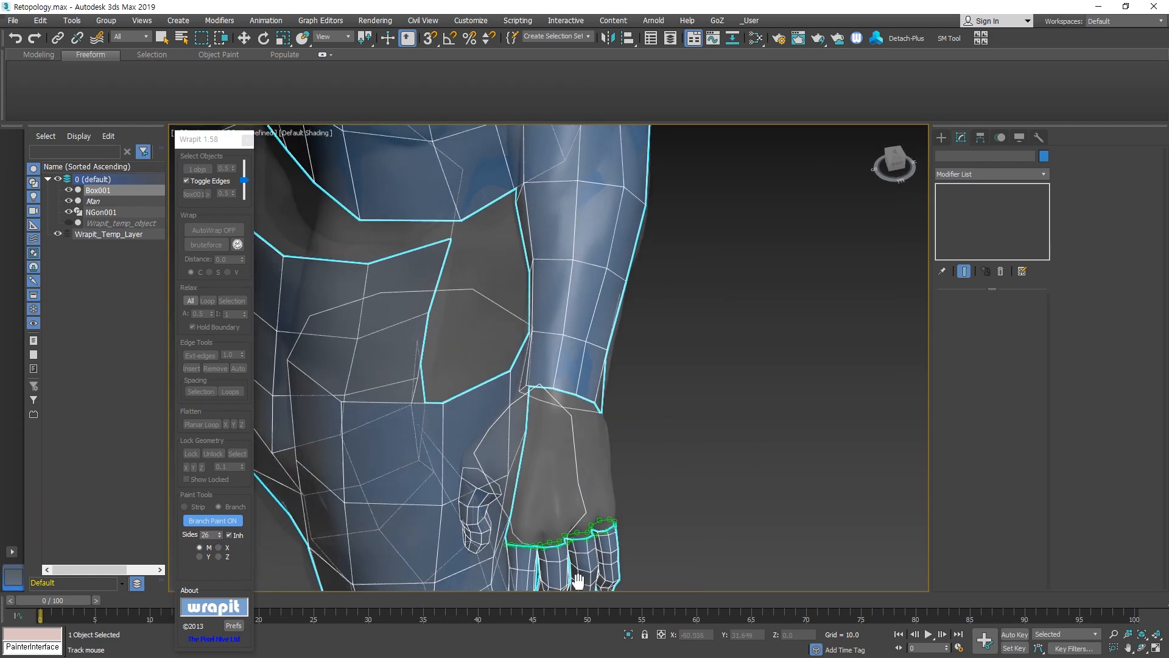
{"action": "left_click", "coordinate": [562, 501]}
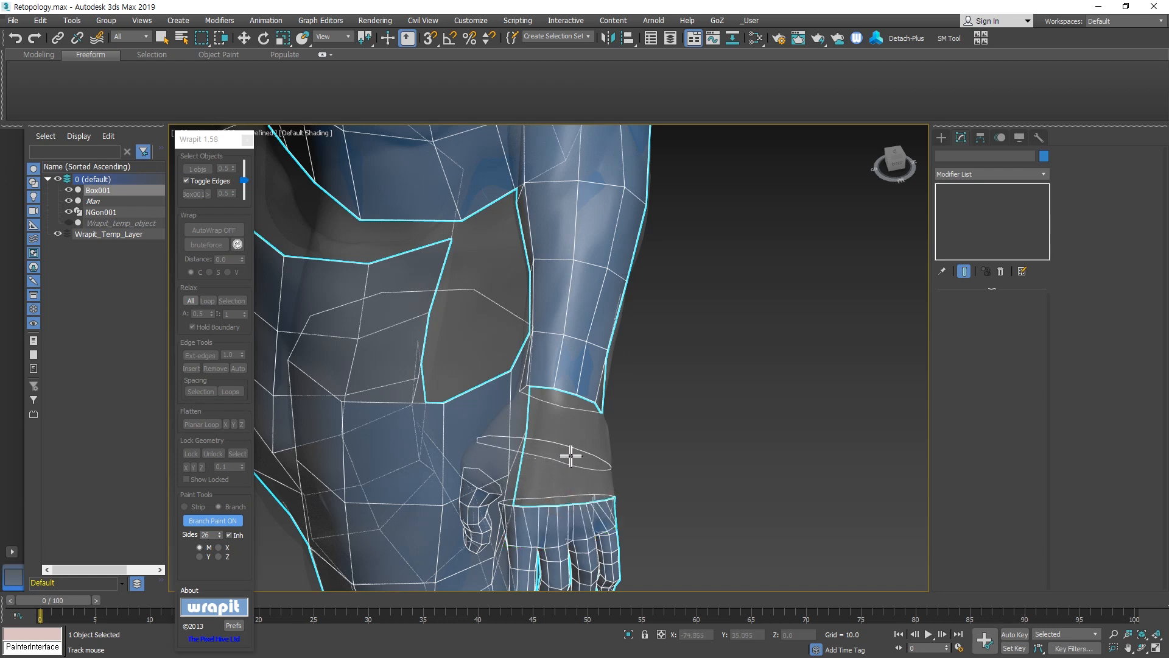
{"action": "left_click", "coordinate": [571, 456]}
Leave Branch painting and examine the new hand mesh around the thumb and wrist from several sides.
{"action": "scroll", "coordinate": [559, 423], "scroll_direction": "up", "scroll_amount": 3}
{"action": "middle_click_drag", "start_coordinate": [559, 457], "coordinate": [579, 459], "text": "alt"}
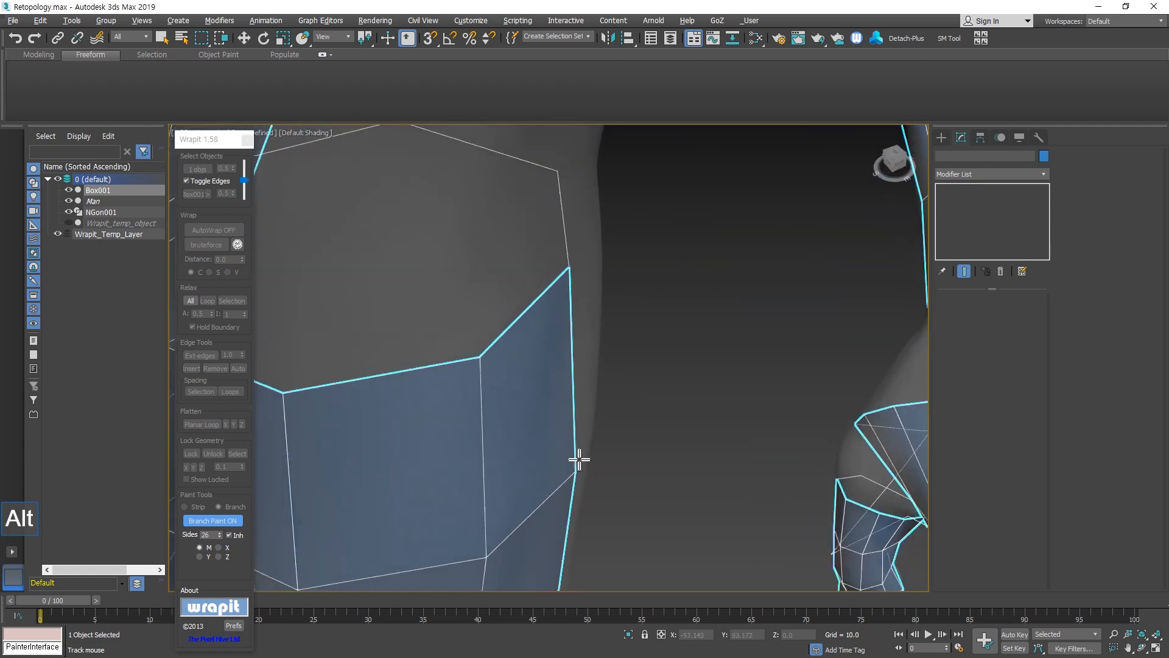
{"action": "middle_click_drag", "start_coordinate": [729, 483], "coordinate": [432, 570]}
{"action": "scroll", "coordinate": [432, 570], "scroll_direction": "down", "scroll_amount": 2}
{"action": "middle_click_drag", "start_coordinate": [595, 528], "coordinate": [770, 315], "text": "alt"}
{"action": "scroll", "coordinate": [700, 418], "scroll_direction": "down", "scroll_amount": 4}
{"action": "scroll", "coordinate": [673, 392], "scroll_direction": "up", "scroll_amount": 4}
{"action": "mouse_move", "coordinate": [674, 392]}
{"action": "middle_mouse_down", "text": "alt"}
{"action": "mouse_move", "coordinate": [664, 410]}
{"action": "mouse_move", "coordinate": [656, 254]}
{"action": "middle_mouse_up", "text": "alt"}
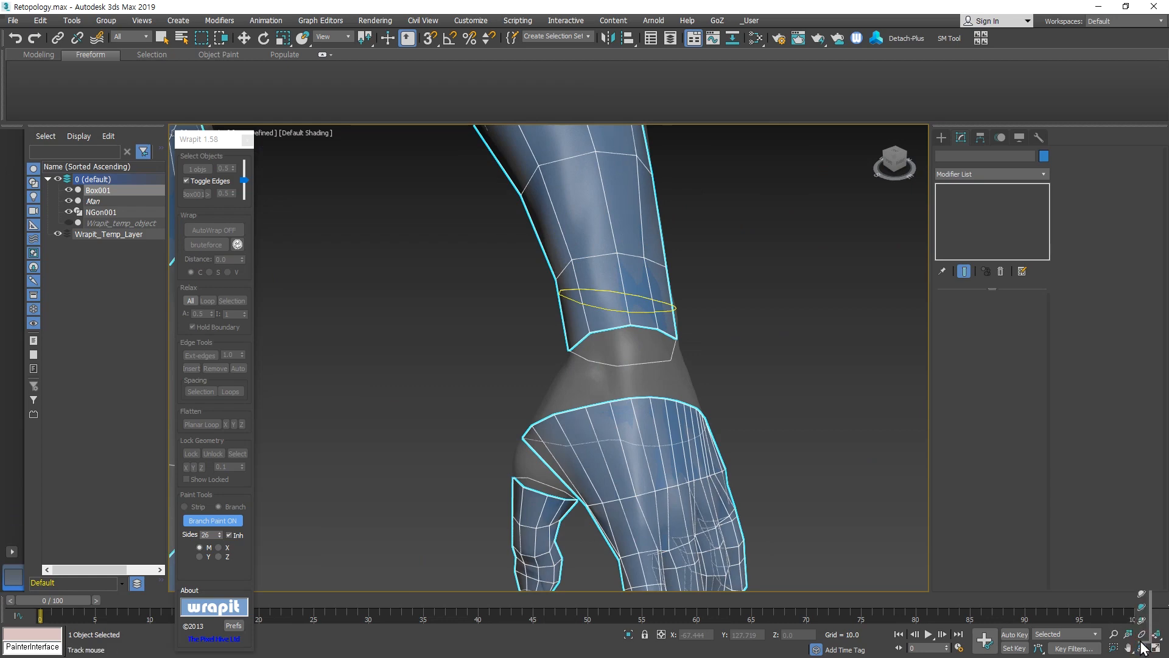
{"action": "left_click_drag", "start_coordinate": [1141, 646], "coordinate": [1142, 635]}
{"action": "mouse_move", "coordinate": [626, 435]}
{"action": "middle_mouse_down", "text": "alt"}
{"action": "mouse_move", "coordinate": [613, 465]}
{"action": "mouse_move", "coordinate": [588, 464]}
{"action": "mouse_move", "coordinate": [634, 451]}
{"action": "mouse_move", "coordinate": [629, 465]}
{"action": "mouse_move", "coordinate": [620, 459]}
{"action": "middle_mouse_up", "text": "alt"}
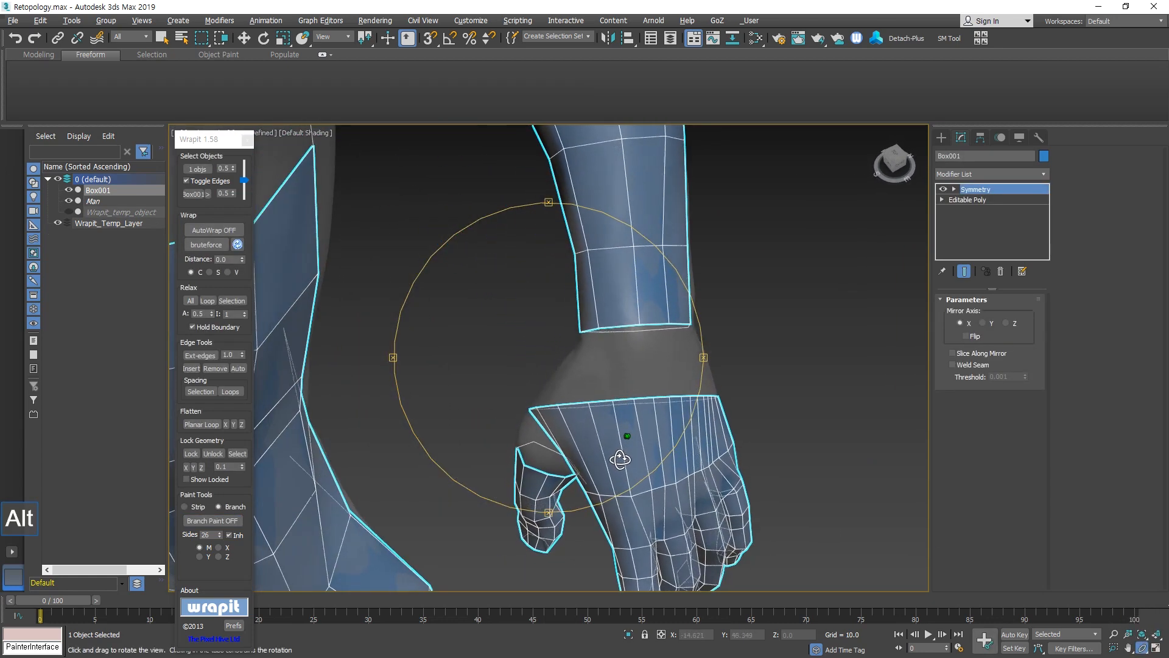
{"action": "key", "text": "w"}
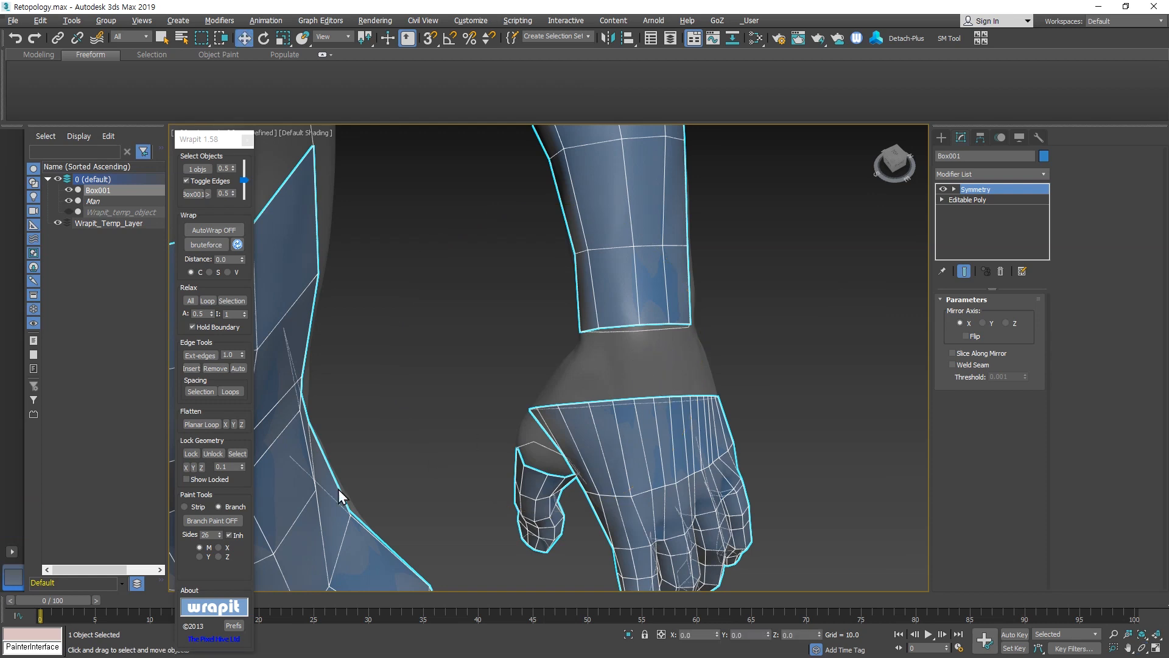
Try to extend a branch from the hand's open border toward the wrist, and undo it.
{"action": "left_click", "coordinate": [225, 520]}
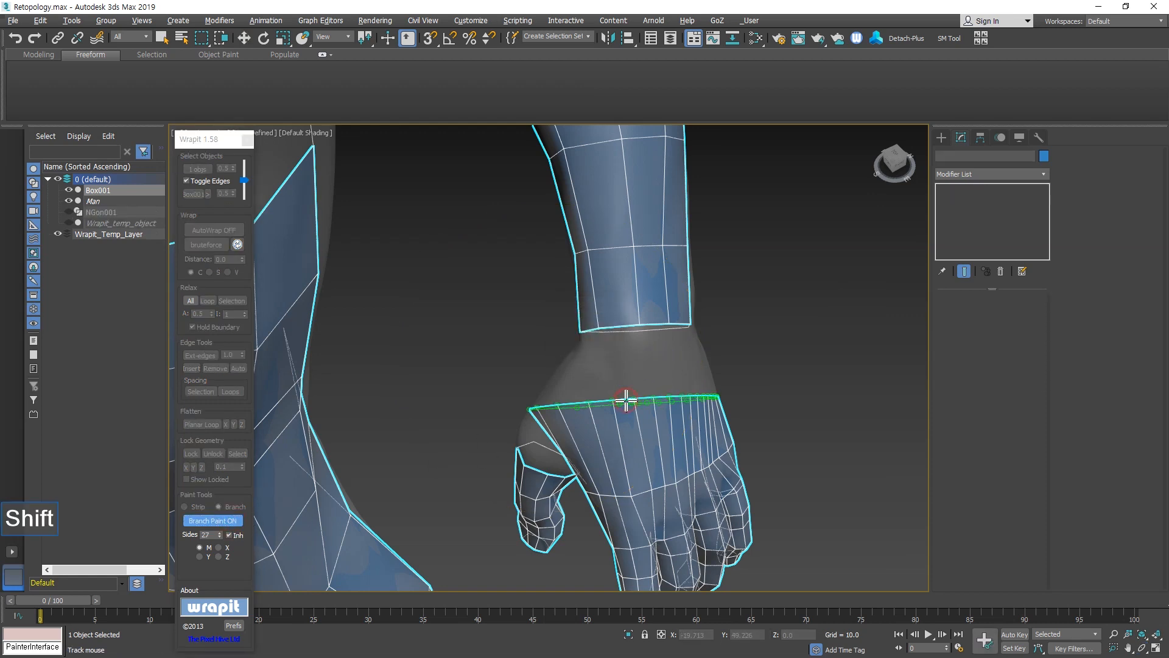
{"action": "mouse_move", "coordinate": [626, 401]}
{"action": "left_mouse_down", "text": "shift"}
{"action": "mouse_move", "coordinate": [609, 357]}
{"action": "mouse_move", "coordinate": [639, 358]}
{"action": "mouse_move", "coordinate": [634, 369]}
{"action": "left_mouse_up", "text": "shift"}
{"action": "mouse_move", "coordinate": [634, 369]}
{"action": "middle_mouse_down", "text": "alt"}
{"action": "mouse_move", "coordinate": [653, 410]}
{"action": "mouse_move", "coordinate": [704, 410]}
{"action": "middle_mouse_up", "text": "alt"}
{"action": "key", "text": "ctrl+z"}
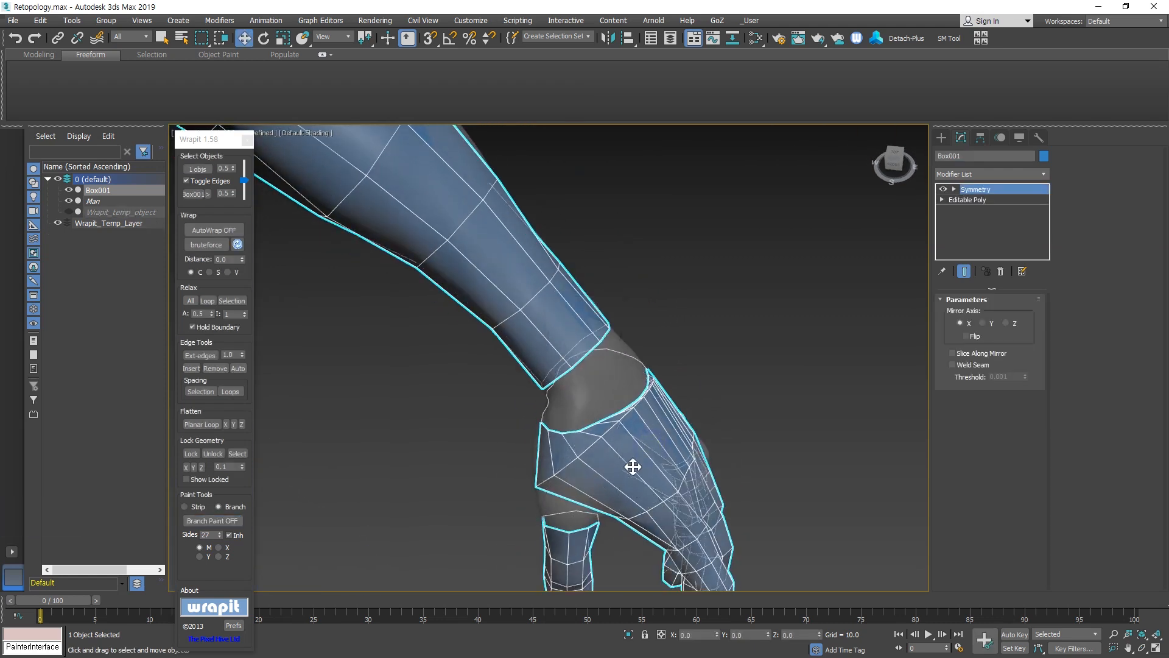
{"action": "key", "text": "ctrl+z"}
At the Editable Poly border level, bridge the forearm's open wrist border to the hand's open border.
{"action": "left_click", "coordinate": [967, 199]}
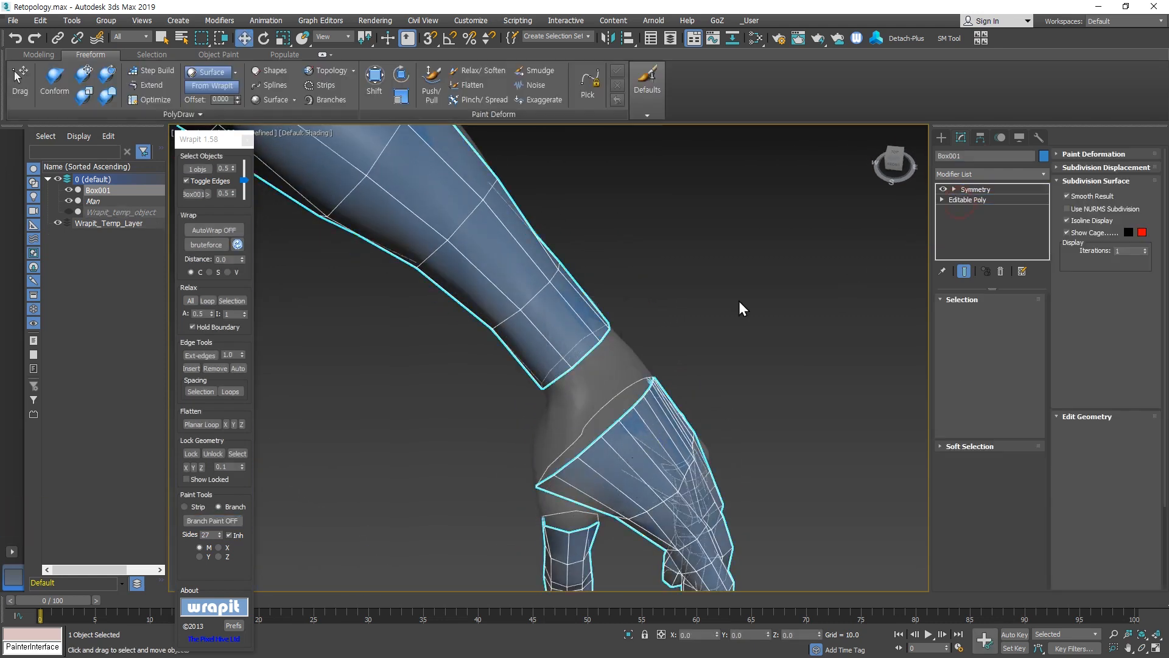
{"action": "middle_click_drag", "start_coordinate": [620, 388], "coordinate": [571, 463], "text": "alt"}
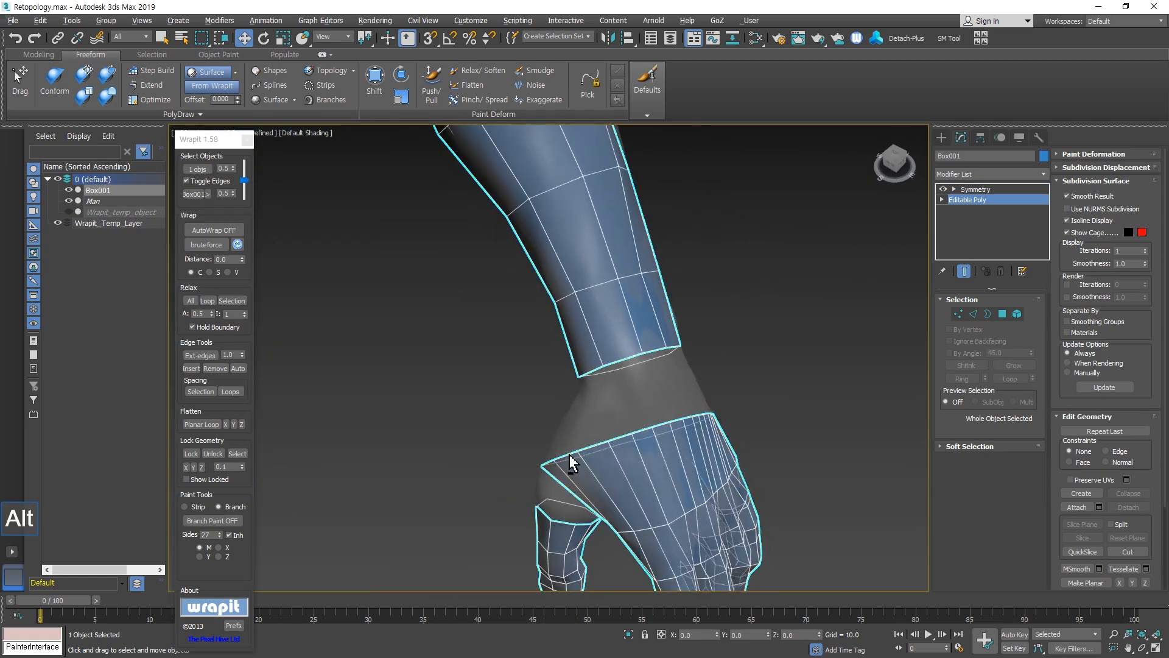
{"action": "left_click", "coordinate": [988, 313]}
{"action": "left_click", "coordinate": [634, 354]}
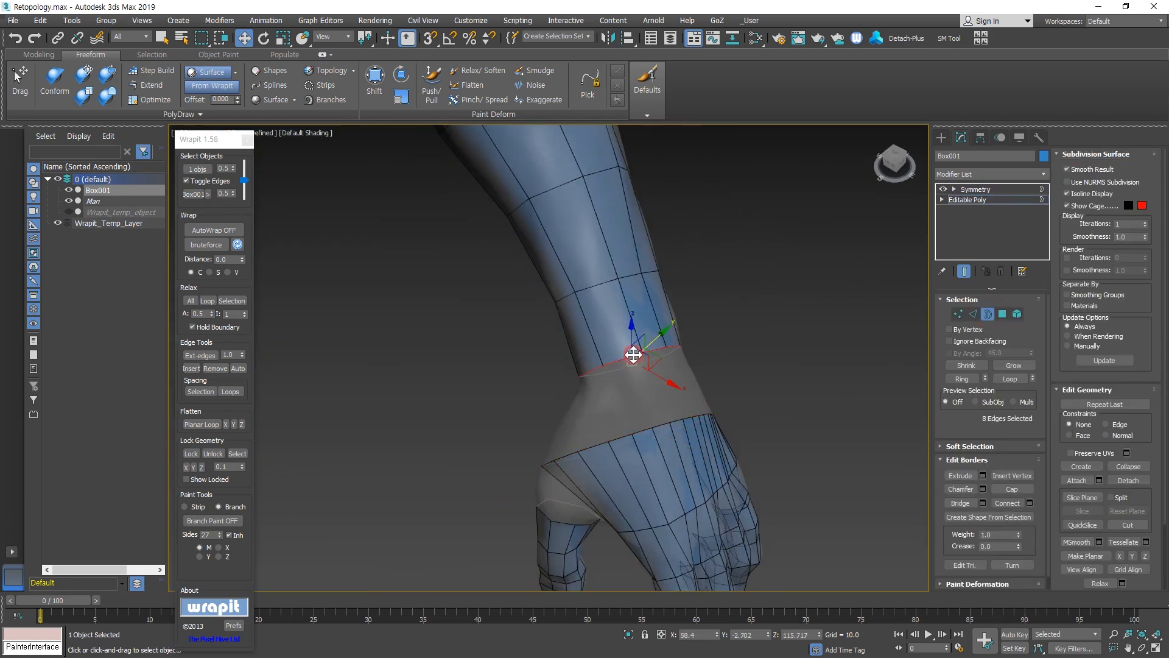
{"action": "left_click", "coordinate": [663, 423], "text": "ctrl"}
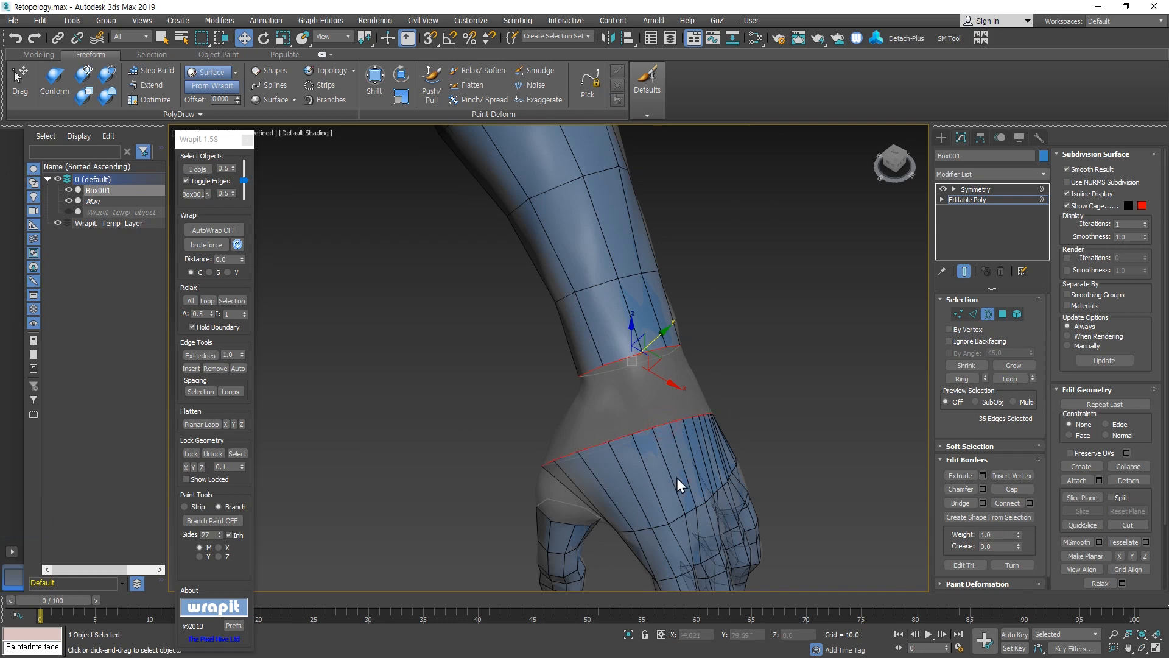
{"action": "left_click", "coordinate": [960, 503]}
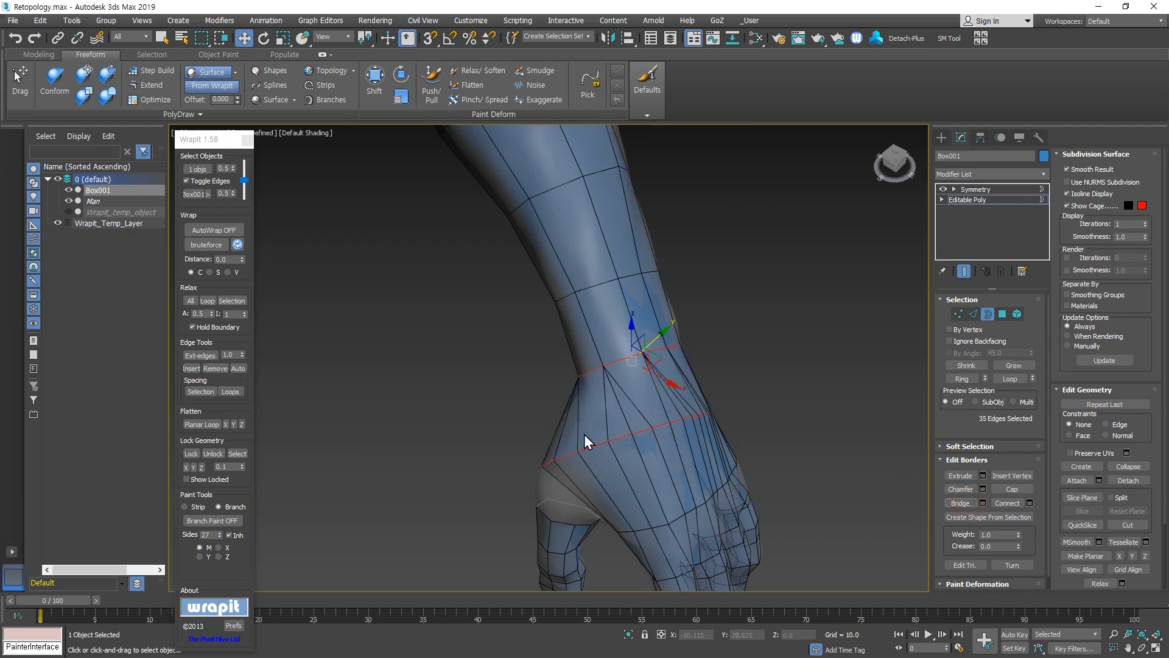
At the polygon level, delete the hand polygons beside the thumb's base to open the mesh there.
{"action": "scroll", "coordinate": [585, 440], "scroll_direction": "down", "scroll_amount": 3}
{"action": "middle_click_drag", "start_coordinate": [645, 477], "coordinate": [581, 532], "text": "alt"}
{"action": "scroll", "coordinate": [627, 475], "scroll_direction": "up", "scroll_amount": 4}
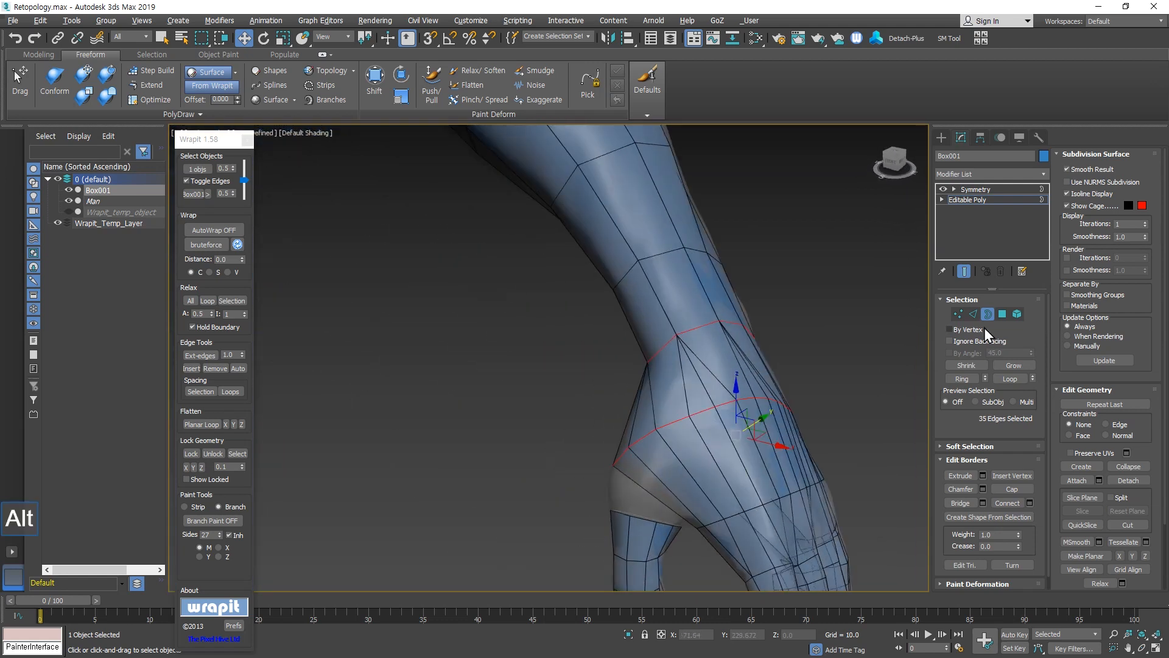
{"action": "left_click", "coordinate": [1002, 320]}
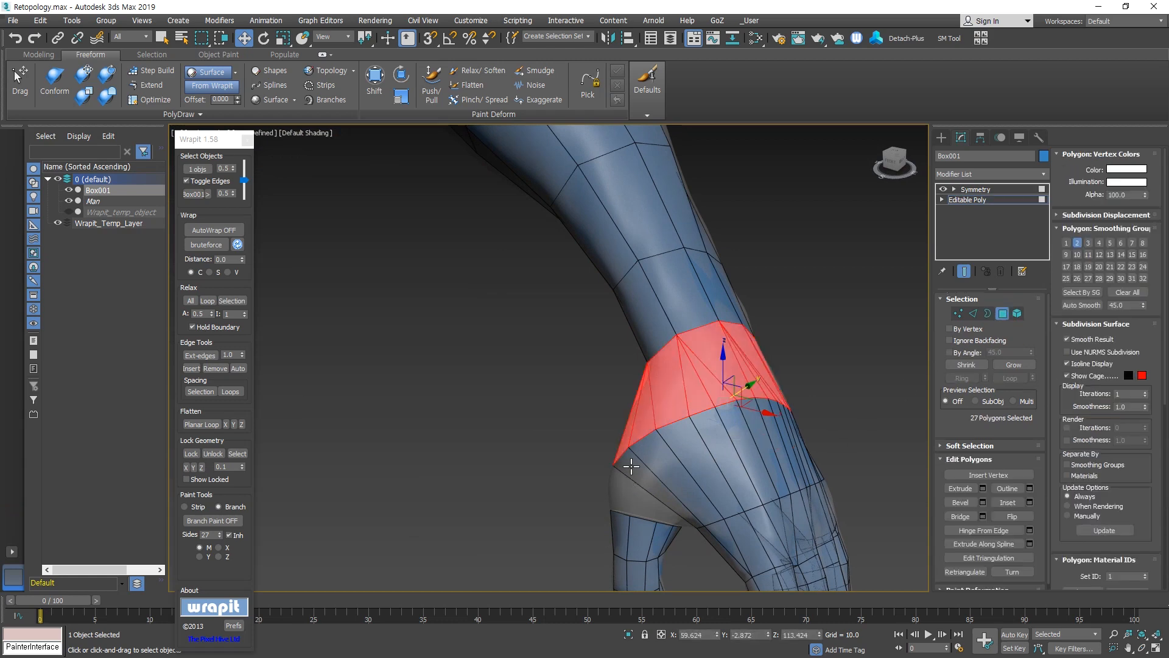
{"action": "left_click", "coordinate": [652, 485]}
{"action": "middle_click_drag", "start_coordinate": [651, 485], "coordinate": [765, 444], "text": "alt"}
{"action": "left_click", "coordinate": [626, 496], "text": "ctrl"}
{"action": "middle_click_drag", "start_coordinate": [626, 495], "coordinate": [541, 568], "text": "alt"}
{"action": "key", "text": "Delete"}
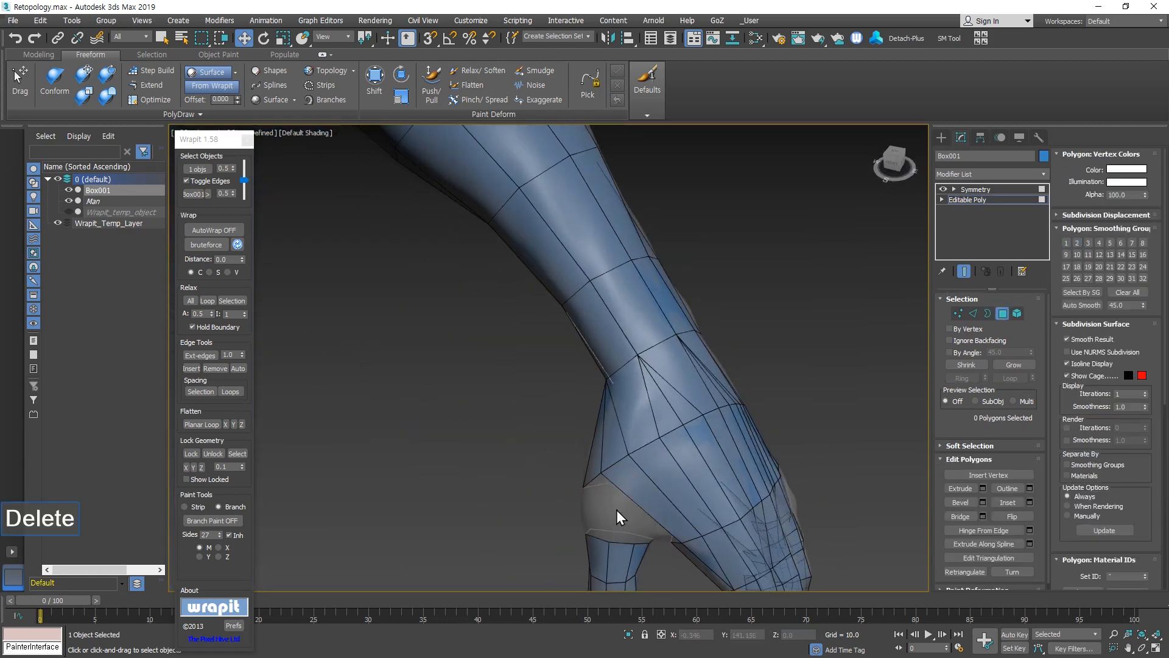
{"action": "left_click", "coordinate": [638, 485]}
{"action": "middle_click_drag", "start_coordinate": [638, 485], "coordinate": [531, 419], "text": "alt"}
{"action": "middle_click_drag", "start_coordinate": [532, 419], "coordinate": [683, 419], "text": "alt"}
{"action": "key", "text": "Delete"}
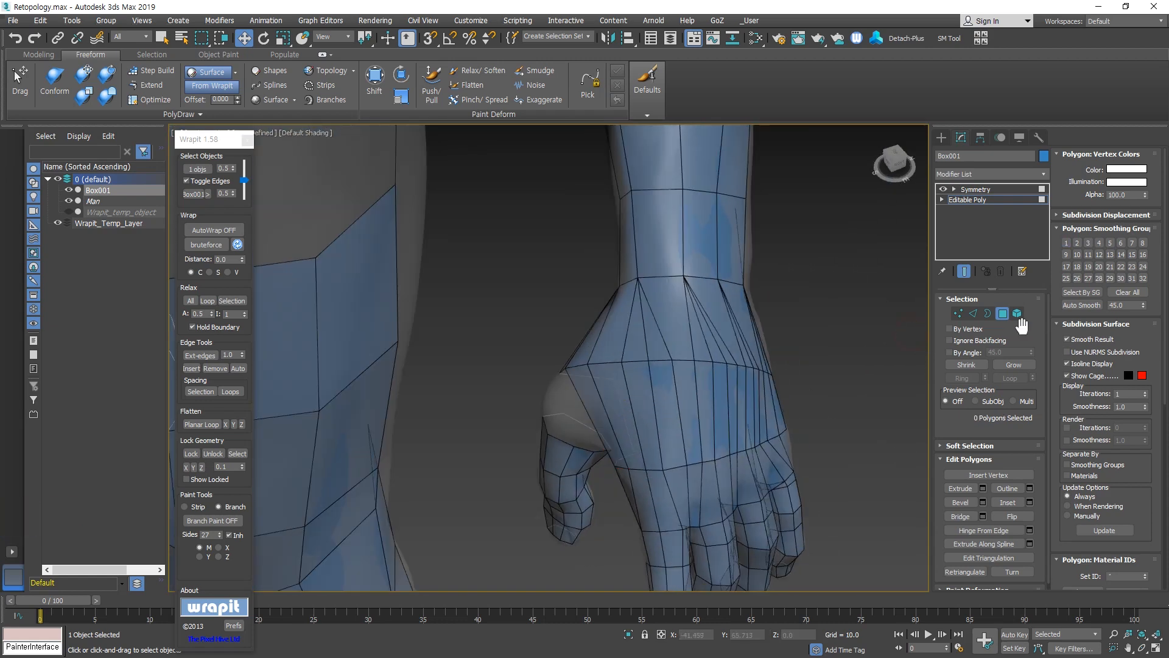
At the edge level, select the ring of lengthwise edges around the palm and connect them with a new edge loop.
{"action": "left_click", "coordinate": [971, 316]}
{"action": "double_click", "coordinate": [674, 405]}
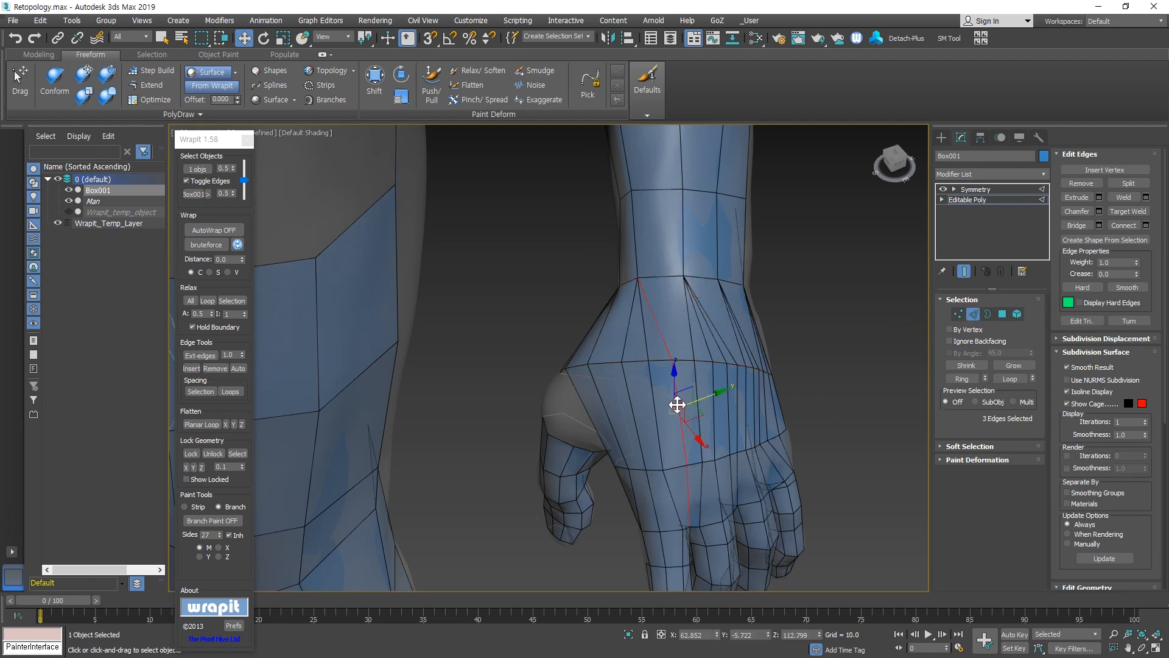
{"action": "left_click", "coordinate": [678, 404]}
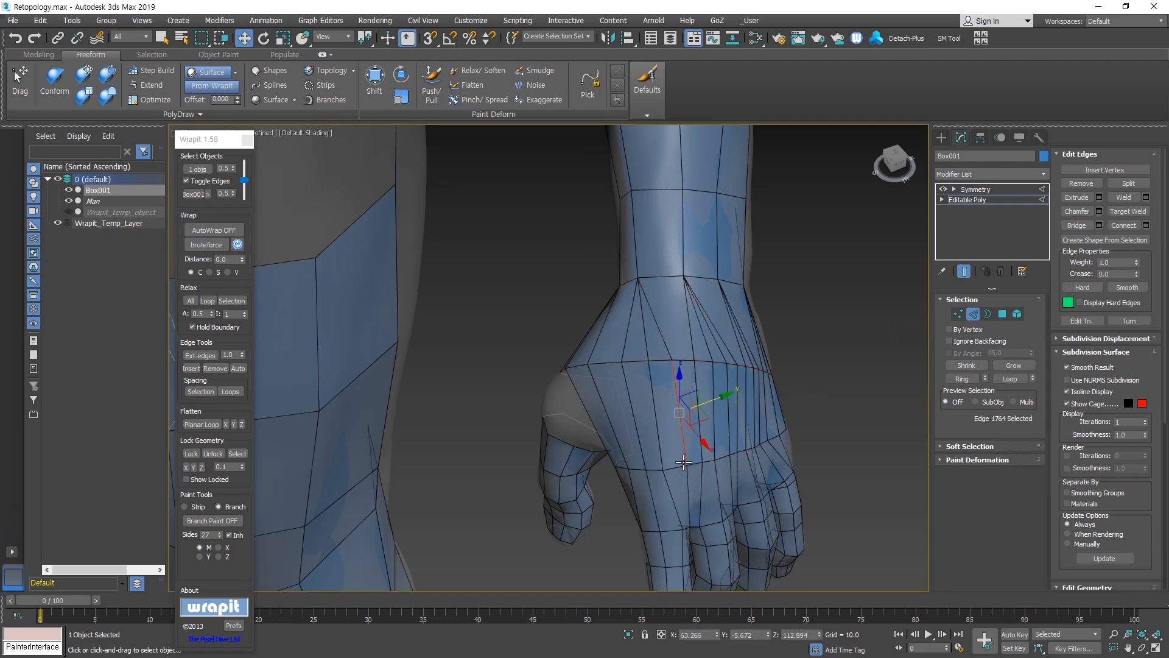
{"action": "key", "text": "alt+r"}
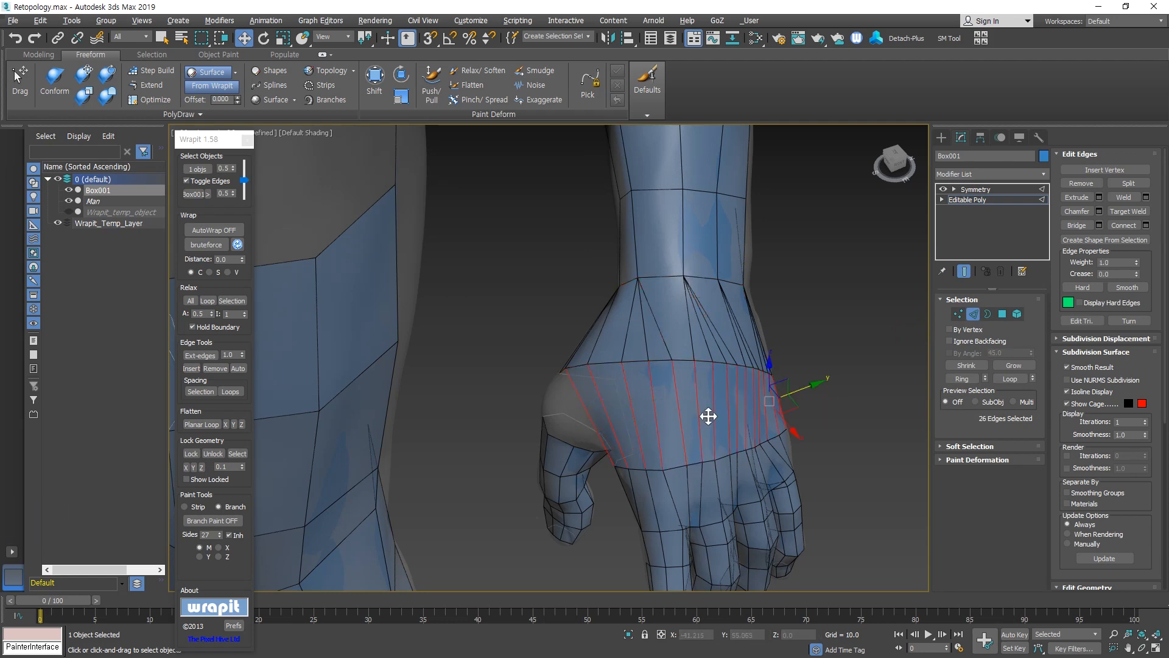
{"action": "middle_click_drag", "start_coordinate": [706, 414], "coordinate": [629, 412], "text": "alt"}
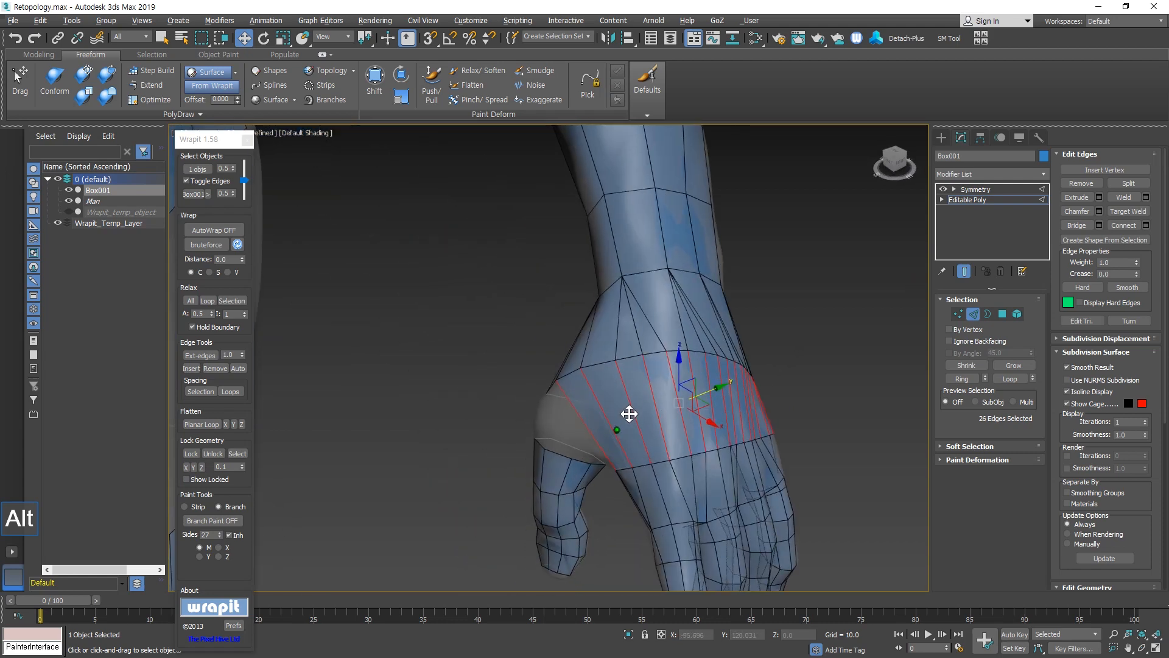
{"action": "key", "text": "ctrl+shift+e"}
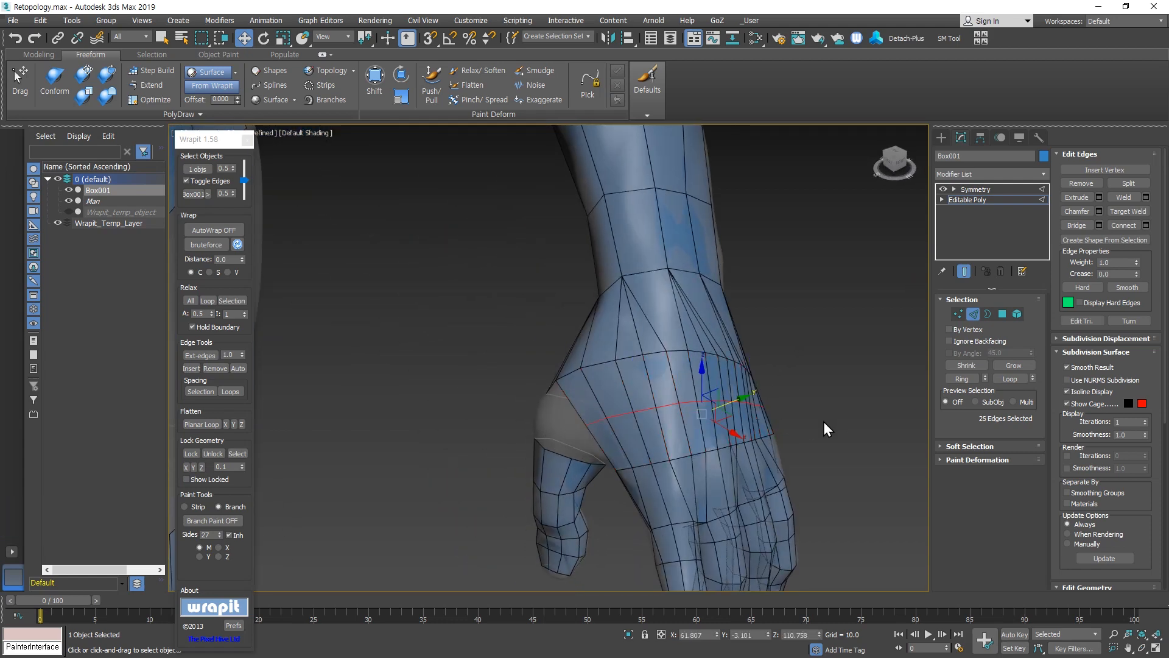
{"action": "mouse_move", "coordinate": [653, 457]}
{"action": "middle_mouse_down", "text": "alt"}
{"action": "mouse_move", "coordinate": [739, 436]}
{"action": "mouse_move", "coordinate": [730, 427]}
{"action": "mouse_move", "coordinate": [659, 458]}
{"action": "middle_mouse_up", "text": "alt"}
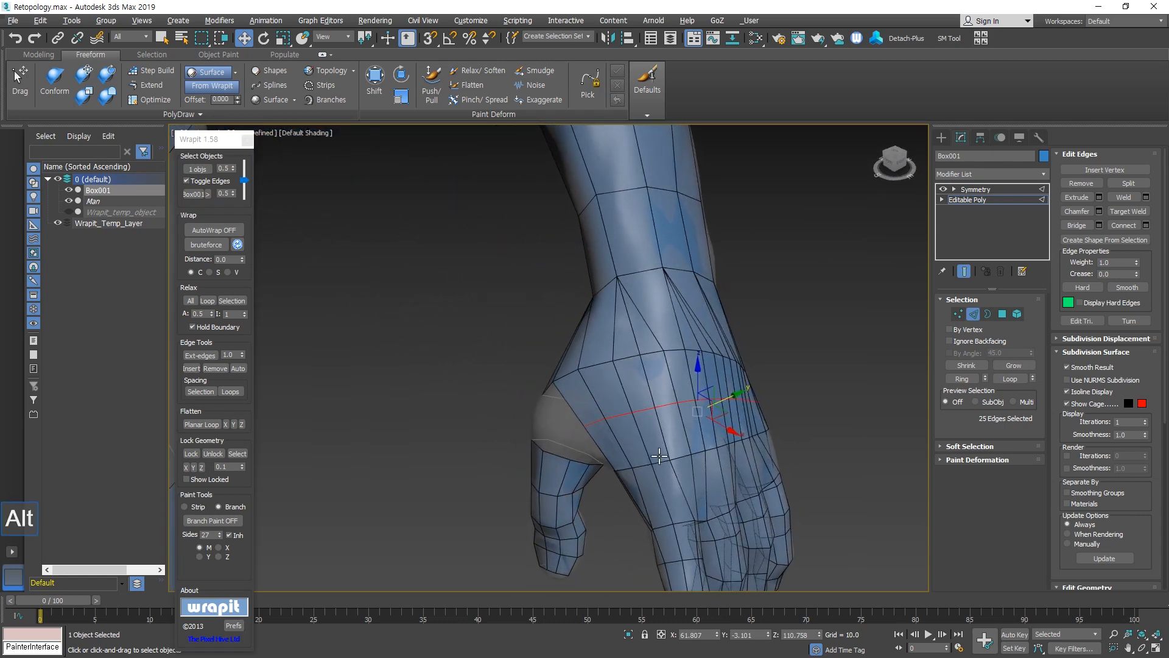
Fit the palm's new edge loop to the reference surface from several sides with the Conform brush.
{"action": "middle_click_drag", "start_coordinate": [767, 561], "coordinate": [684, 551]}
{"action": "left_click", "coordinate": [56, 76]}
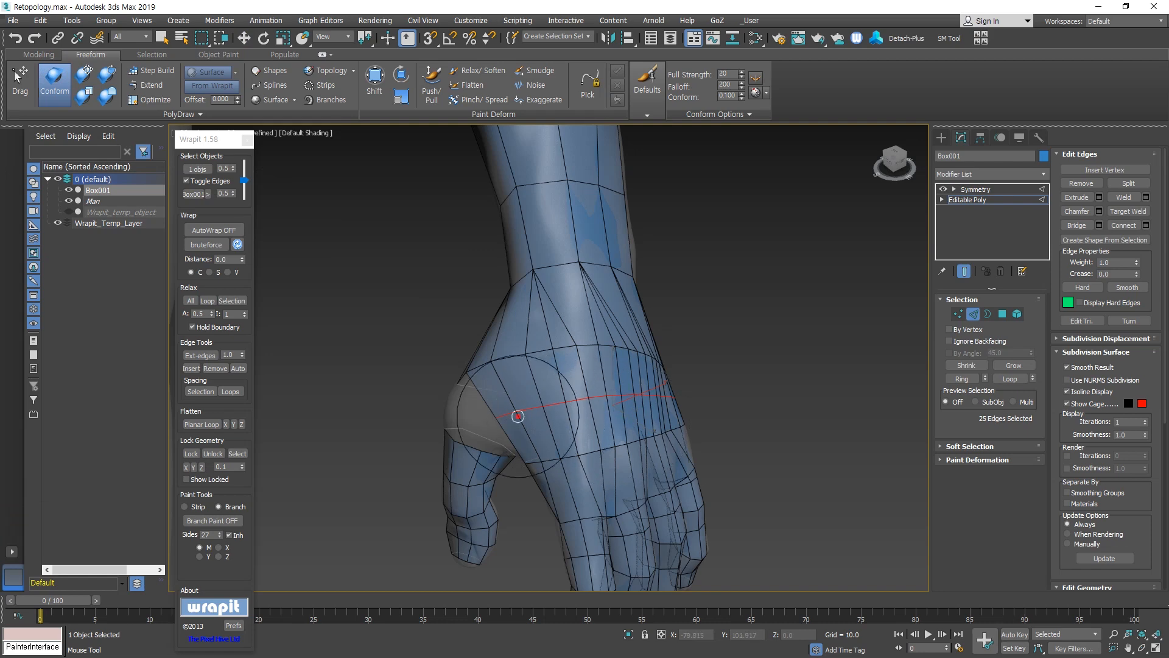
{"action": "middle_click_drag", "start_coordinate": [629, 402], "coordinate": [542, 416], "text": "alt"}
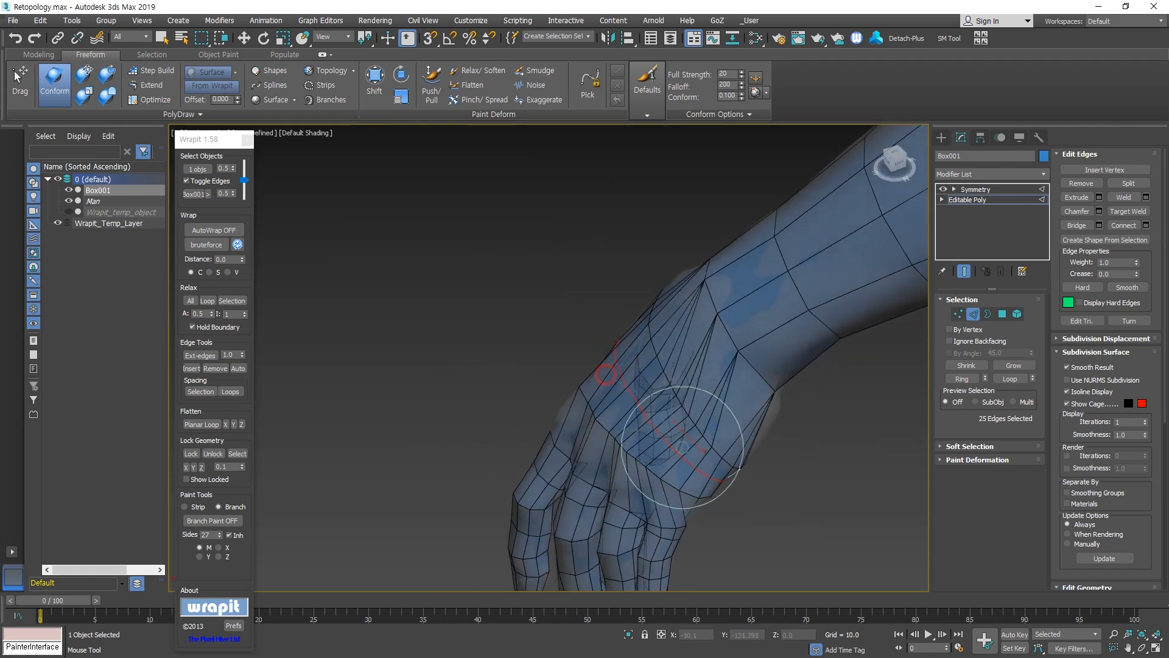
{"action": "middle_click_drag", "start_coordinate": [680, 420], "coordinate": [798, 320], "text": "alt"}
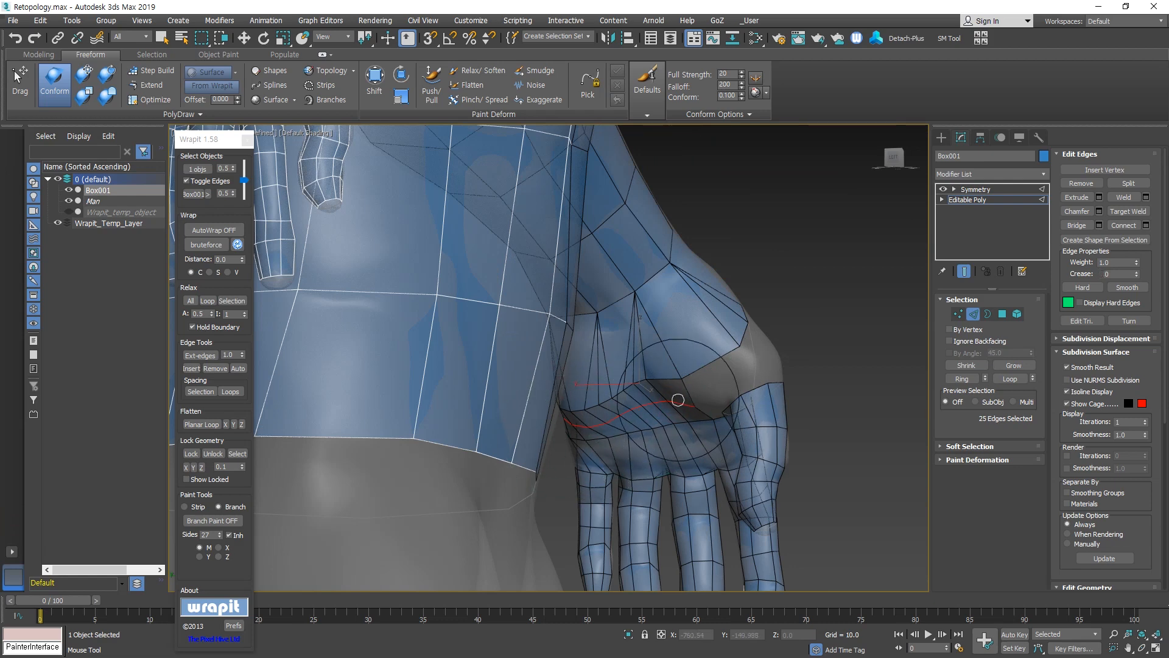
{"action": "middle_click_drag", "start_coordinate": [535, 472], "coordinate": [586, 457], "text": "alt"}
{"action": "key", "text": "w"}
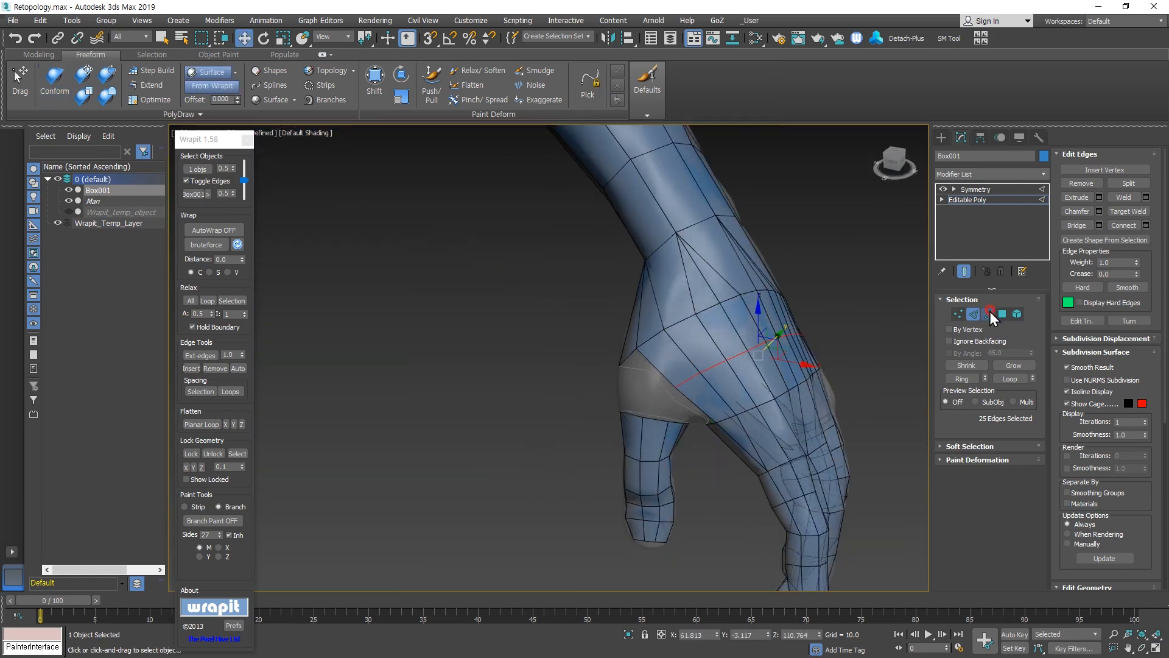
At the border level, bridge the hand's open border beside the thumb to the thumb's open border.
{"action": "left_click", "coordinate": [989, 315]}
{"action": "scroll", "coordinate": [699, 386], "scroll_direction": "up", "scroll_amount": 5}
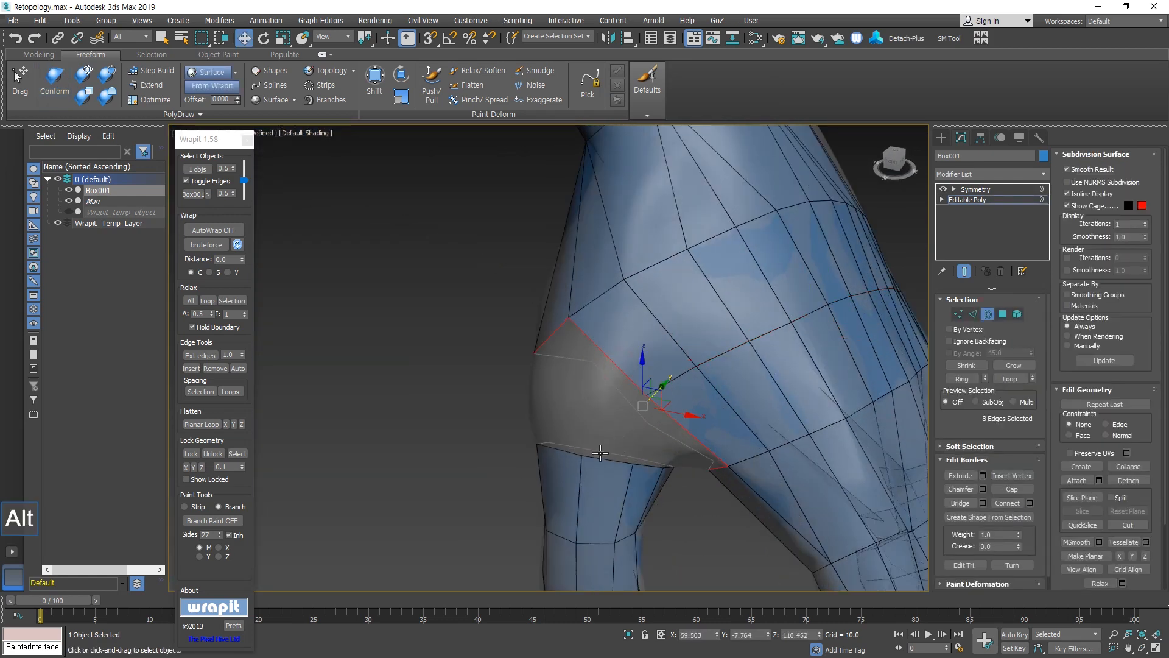
{"action": "middle_click_drag", "start_coordinate": [600, 453], "coordinate": [602, 456], "text": "alt"}
{"action": "scroll", "coordinate": [690, 478], "scroll_direction": "down", "scroll_amount": 4}
{"action": "left_click", "coordinate": [715, 502], "text": "ctrl"}
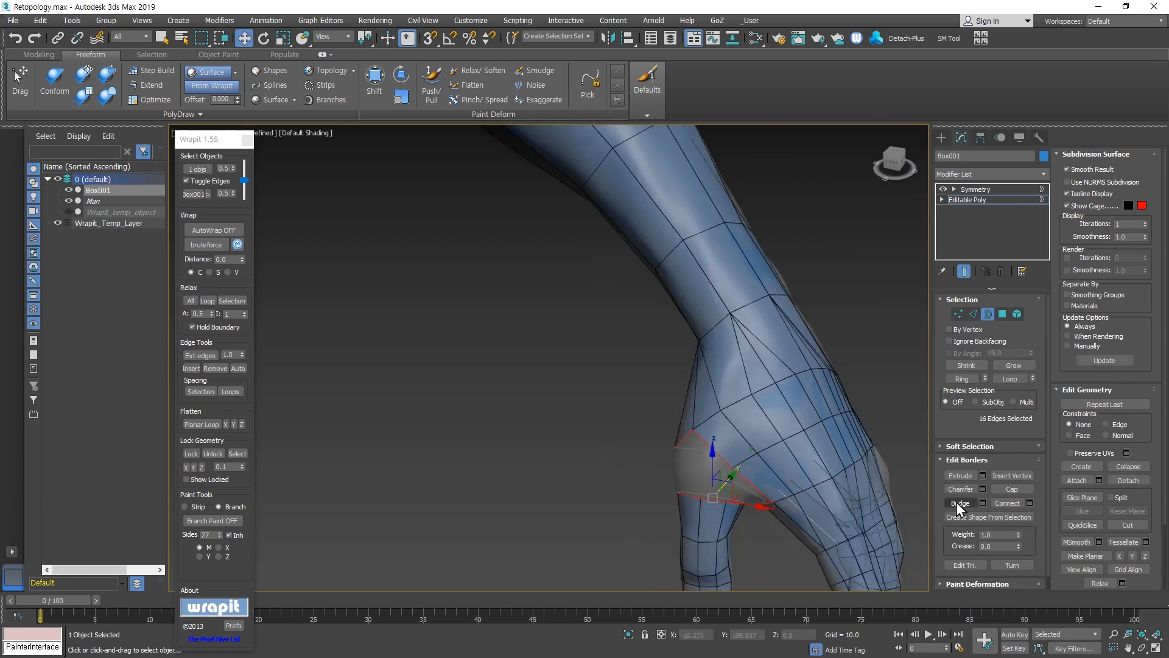
{"action": "middle_click_drag", "start_coordinate": [691, 477], "coordinate": [709, 436], "text": "alt"}
{"action": "scroll", "coordinate": [705, 477], "scroll_direction": "up", "scroll_amount": 3}
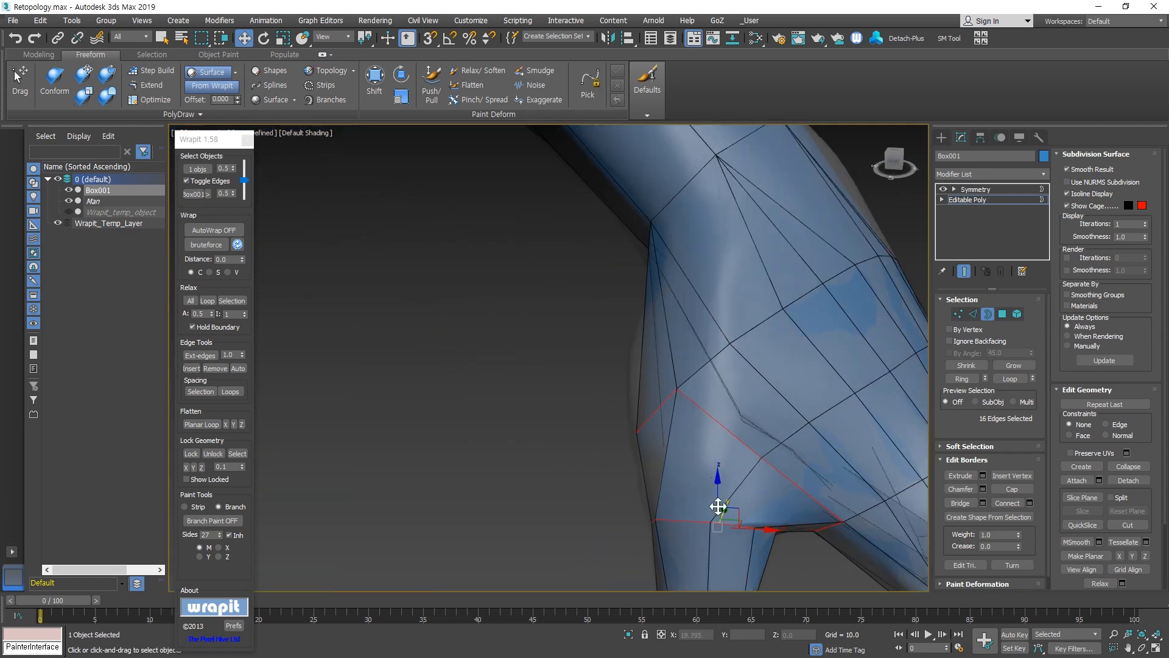
At the vertex level, connect pairs of vertices around the bridged thumb base with new edges.
{"action": "middle_click_drag", "start_coordinate": [718, 528], "coordinate": [777, 488], "text": "alt"}
{"action": "key", "text": "1"}
{"action": "left_click", "coordinate": [760, 537], "text": "ctrl"}
{"action": "key", "text": "ctrl+shift+e"}
{"action": "left_click", "coordinate": [714, 527]}
{"action": "key", "text": "ctrl+shift+e"}
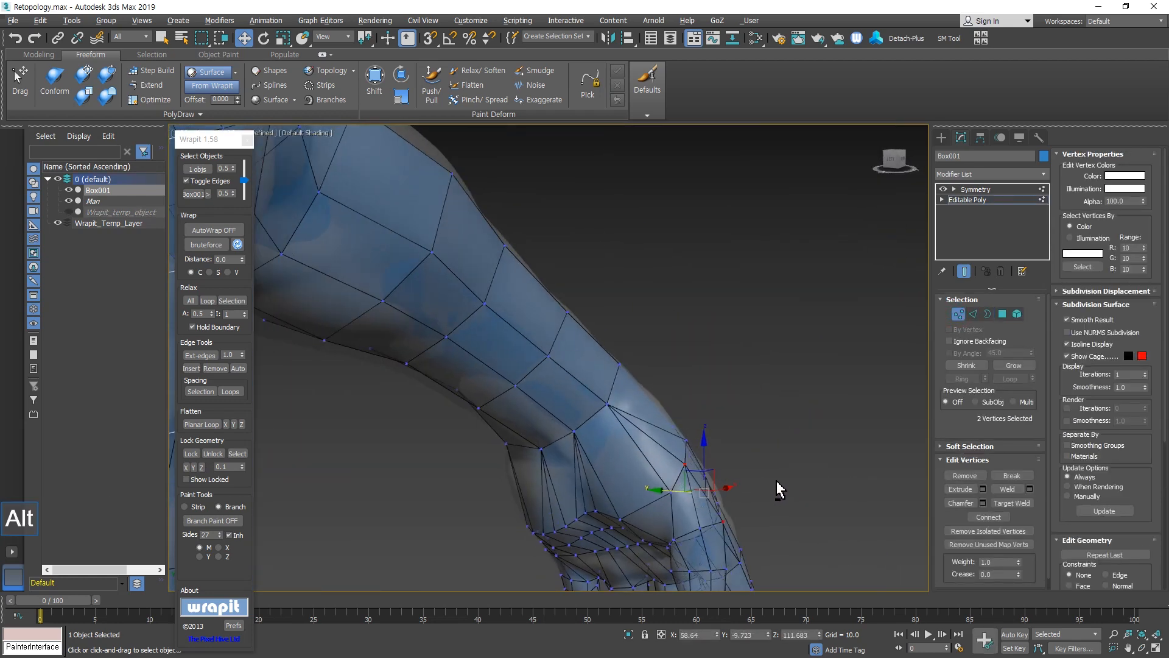
{"action": "left_click", "coordinate": [699, 526]}
{"action": "middle_click_drag", "start_coordinate": [773, 539], "coordinate": [681, 554], "text": "alt"}
{"action": "left_click", "coordinate": [759, 510], "text": "ctrl"}
{"action": "key", "text": "ctrl+shift+e"}
{"action": "middle_click_drag", "start_coordinate": [760, 511], "coordinate": [700, 581], "text": "alt"}
Clear the vertex selection and examine the whole figure's retopology from the front.
{"action": "scroll", "coordinate": [666, 528], "scroll_direction": "down", "scroll_amount": 5}
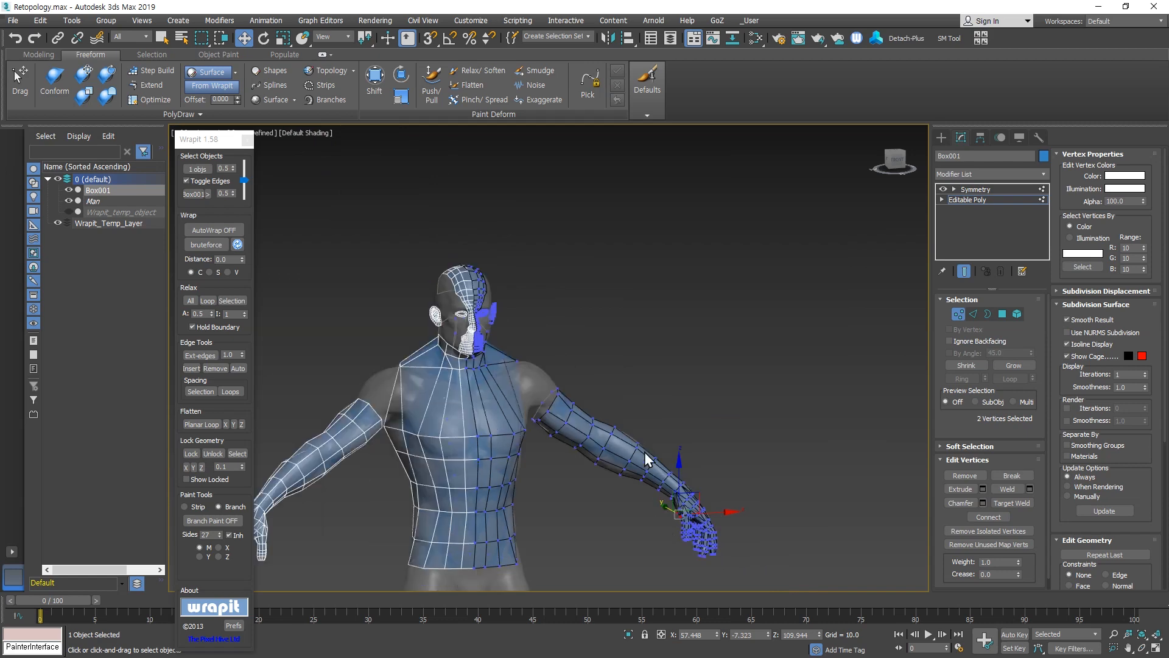
{"action": "middle_click_drag", "start_coordinate": [645, 453], "coordinate": [596, 459], "text": "alt"}
{"action": "scroll", "coordinate": [568, 534], "scroll_direction": "down", "scroll_amount": 2}
{"action": "left_click", "coordinate": [568, 534]}
{"action": "middle_click_drag", "start_coordinate": [568, 540], "coordinate": [611, 338]}
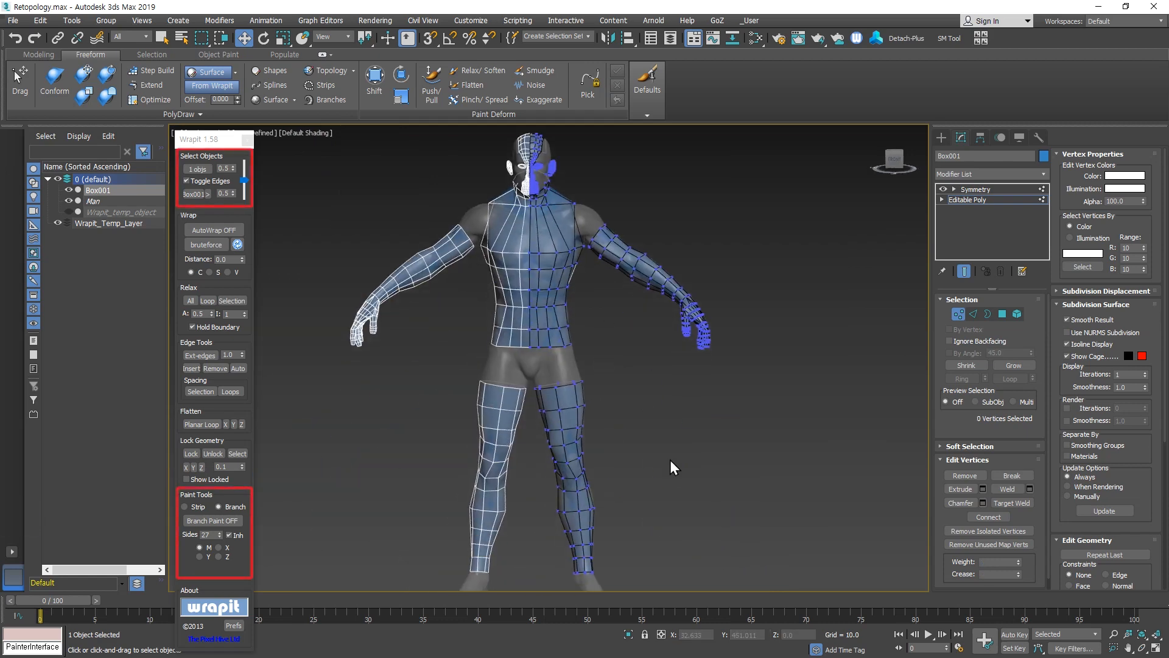